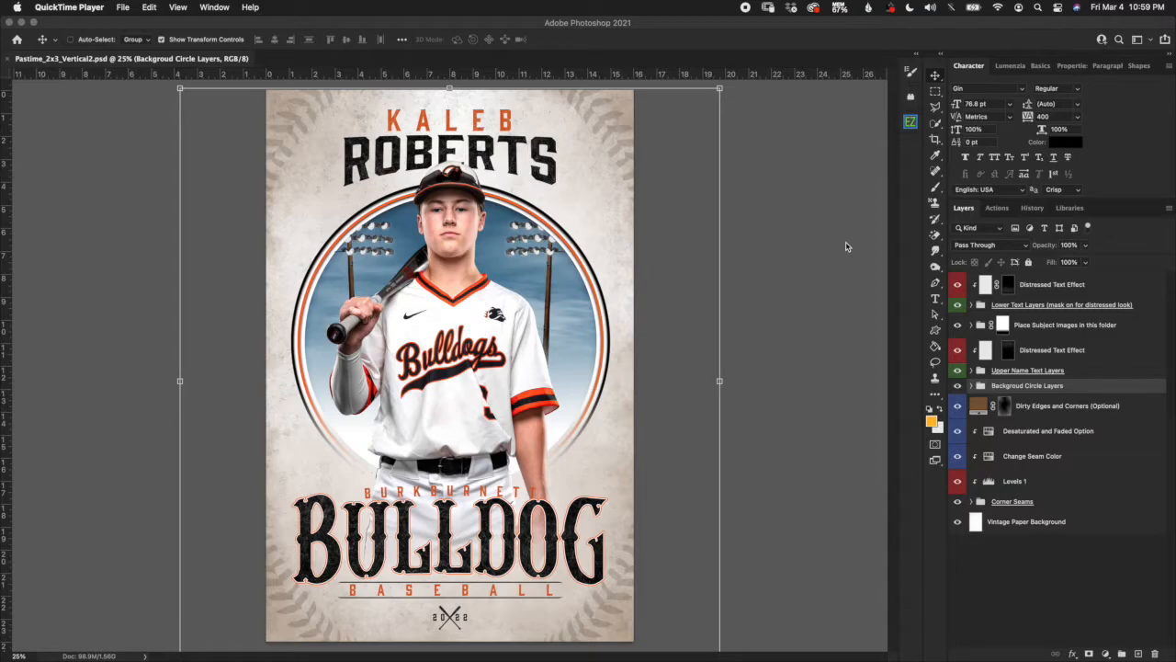
Bring Photoshop to the front with the Pastime_2x3_Vertical2.psd baseball poster open.
left_click(1094, 525)
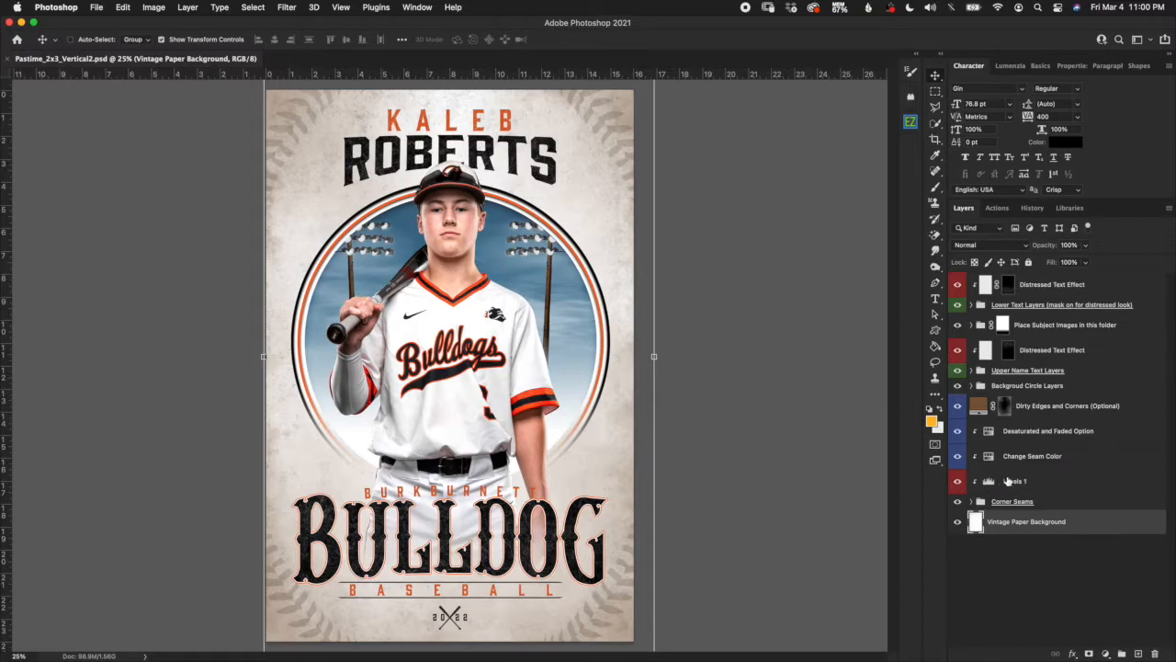
In the Corner Seams group, hide the Softball Option seams and show the Baseball Option seams.
left_click(1046, 508)
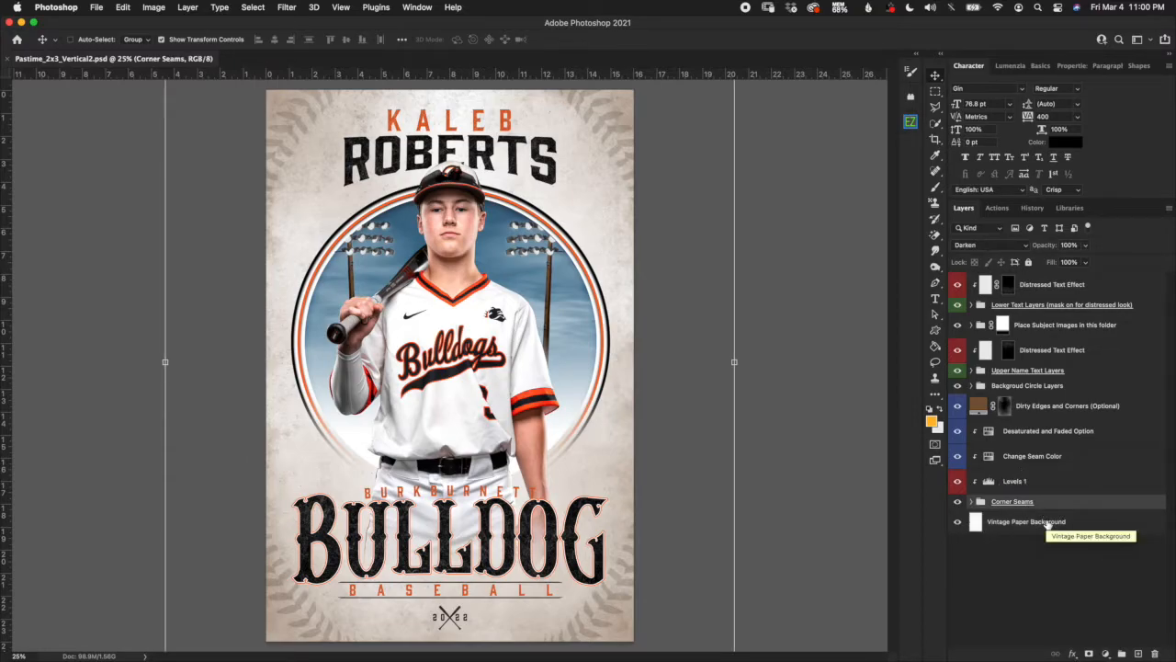
left_click(971, 502)
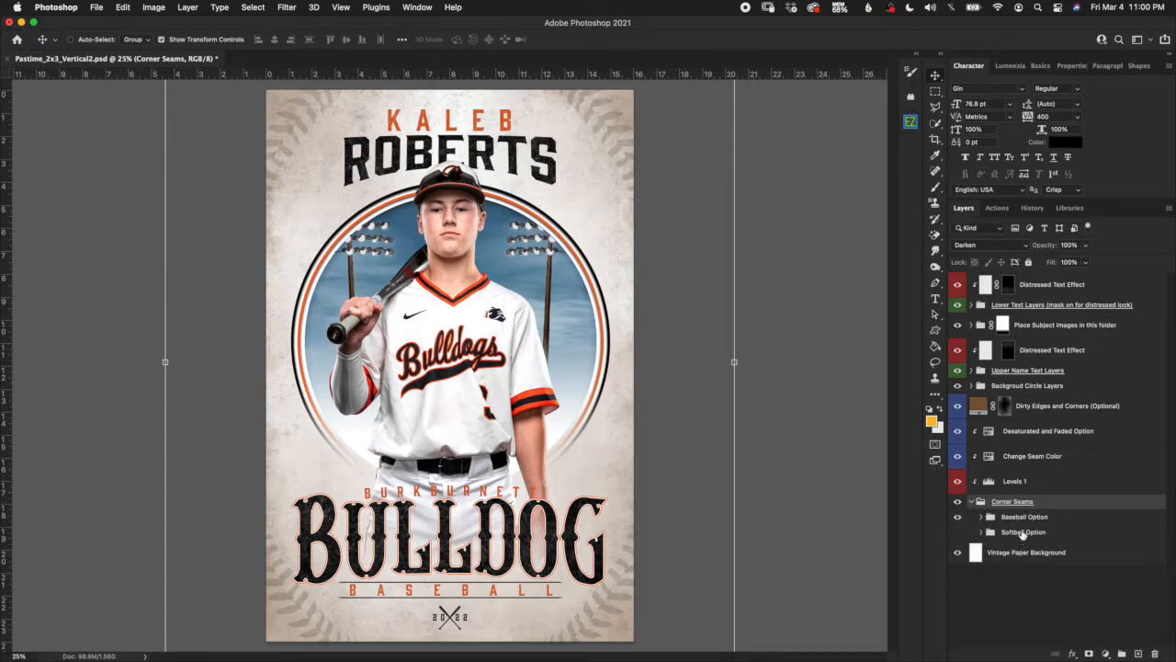
left_click(958, 532)
left_click(958, 532)
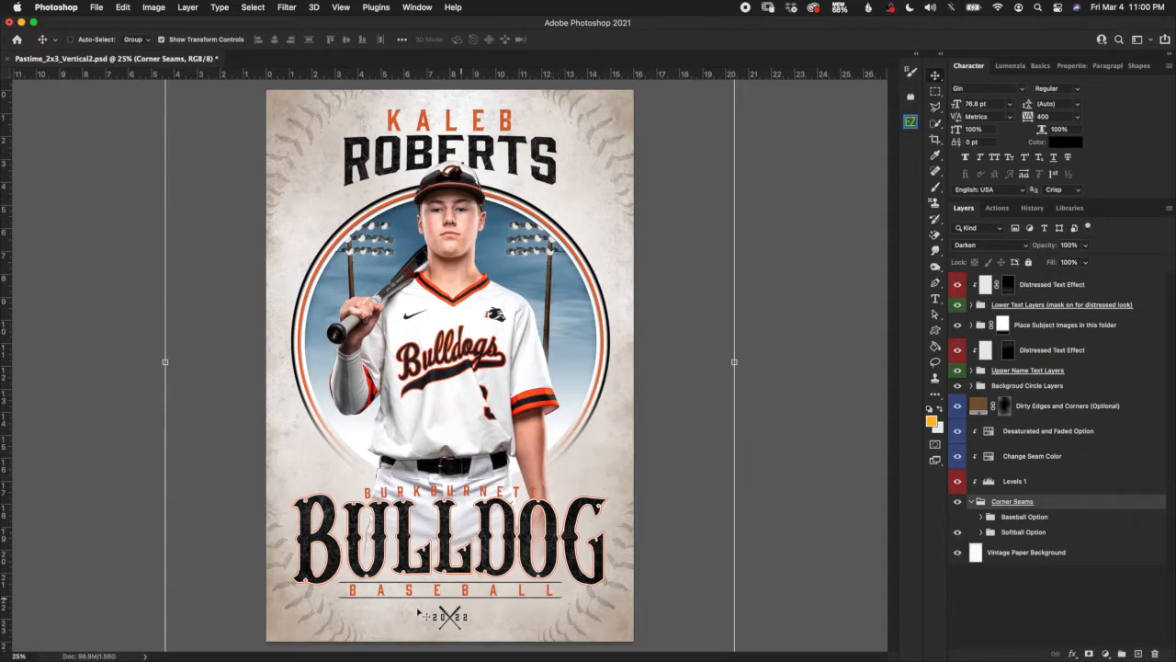
left_click(958, 533)
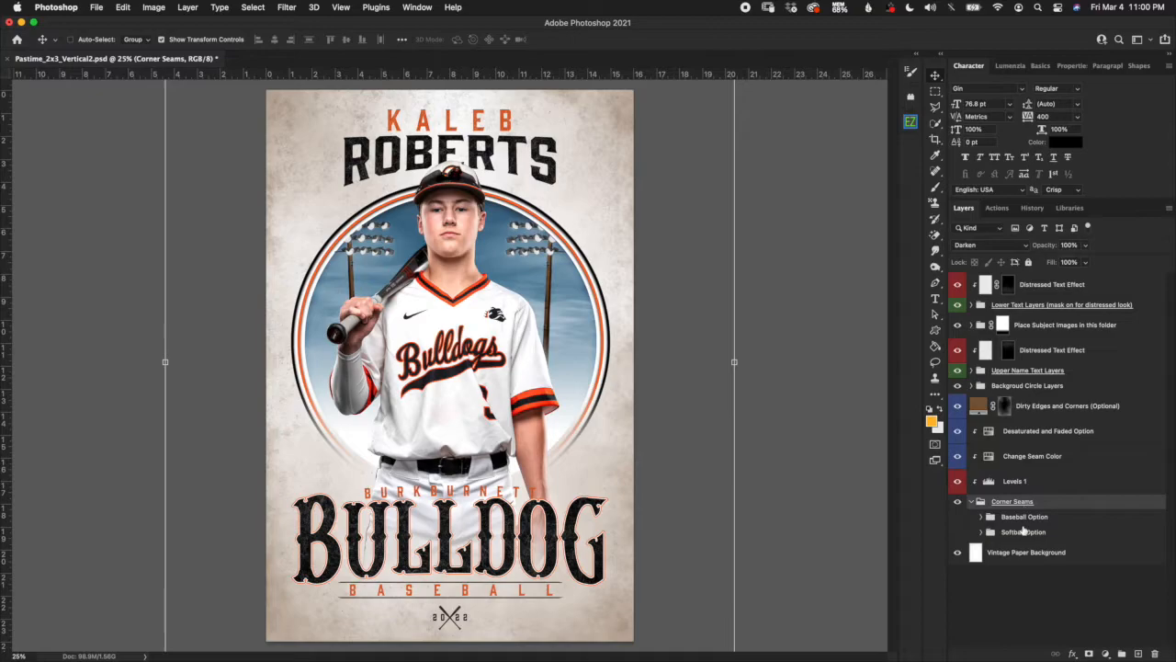
left_click(957, 516)
left_click(1053, 520)
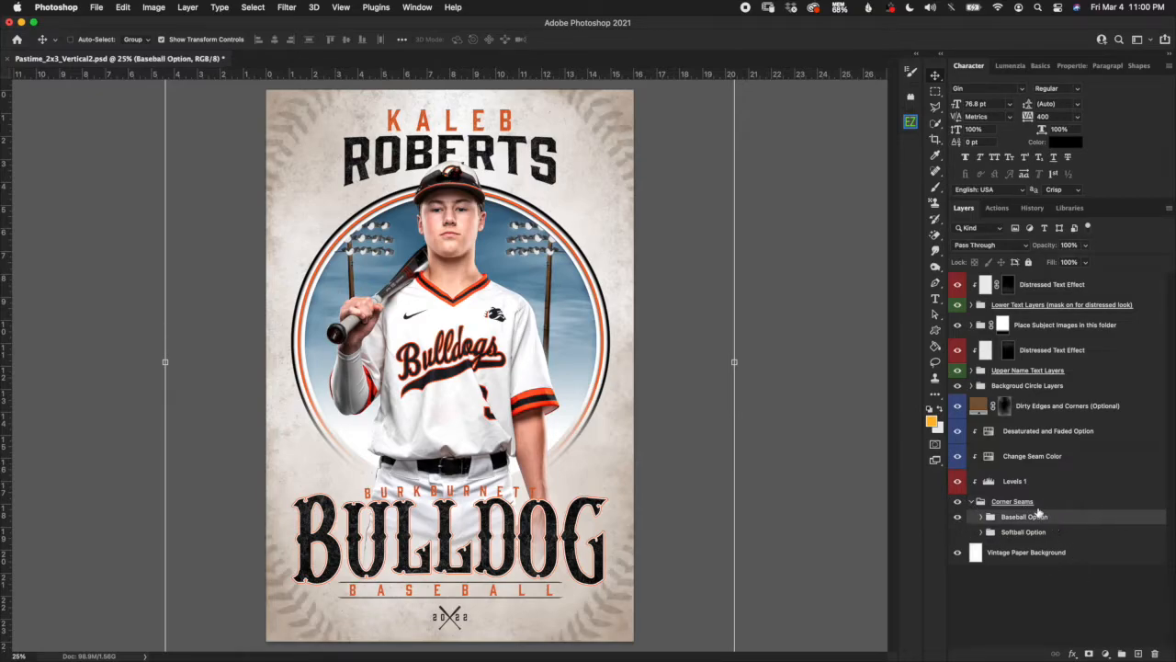
left_click(1036, 434)
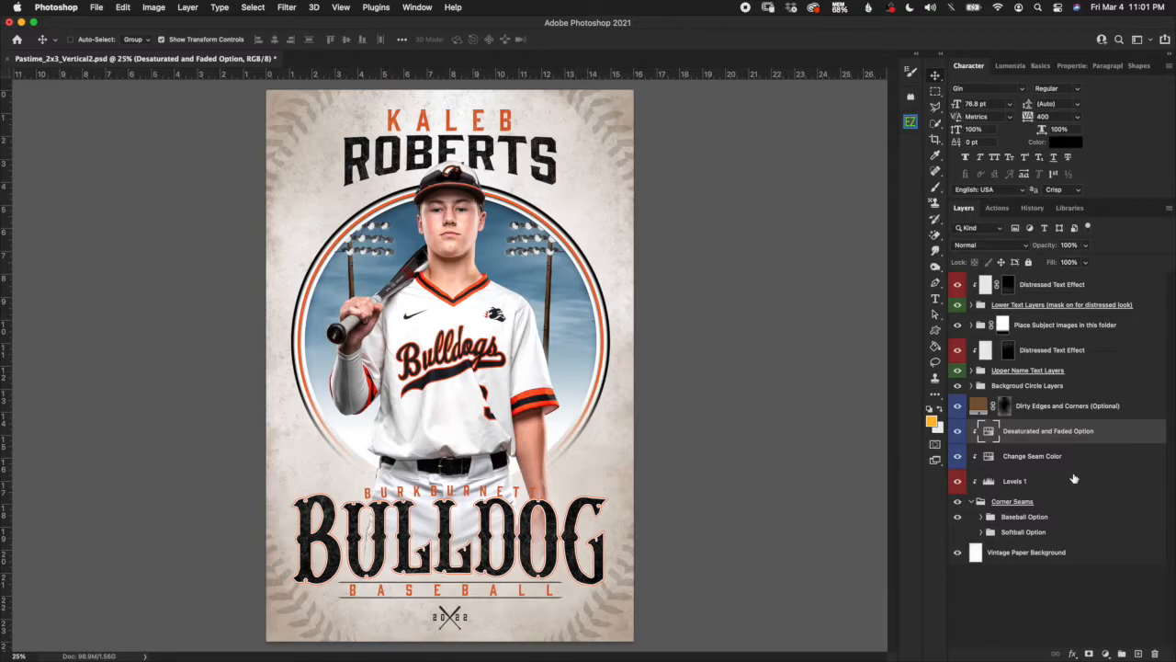
Hide Desaturated and Faded Option, compare Change Seam Color and Levels 1, and leave both visible.
left_click(957, 433)
left_click(1025, 459)
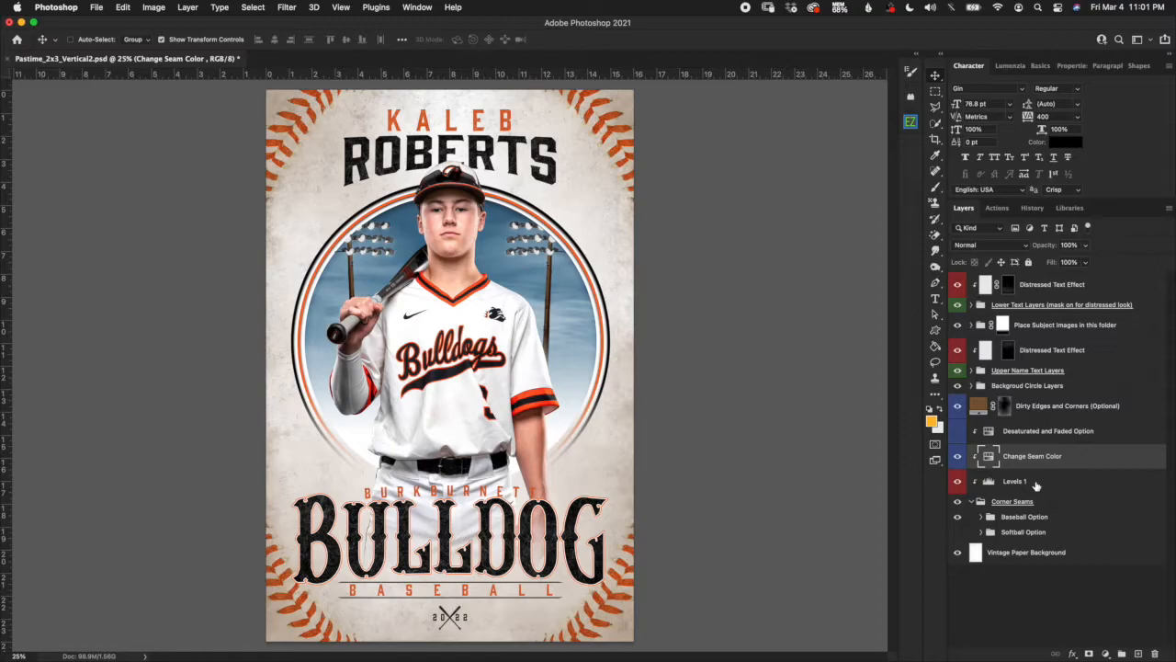
left_click(958, 457)
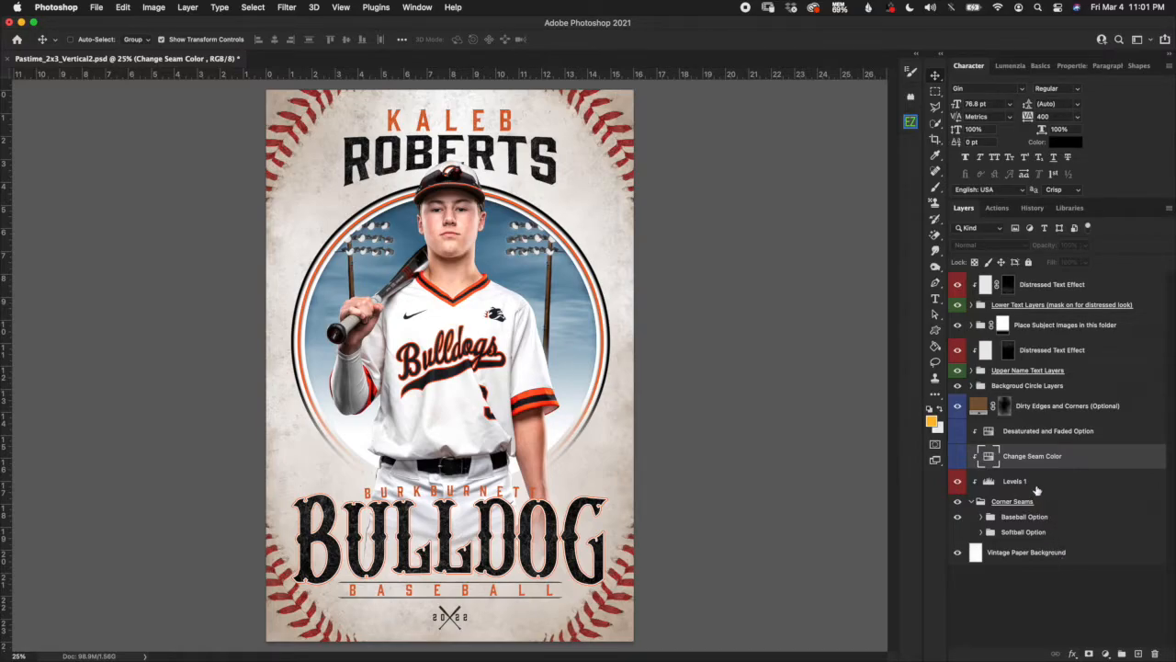
left_click(1033, 484)
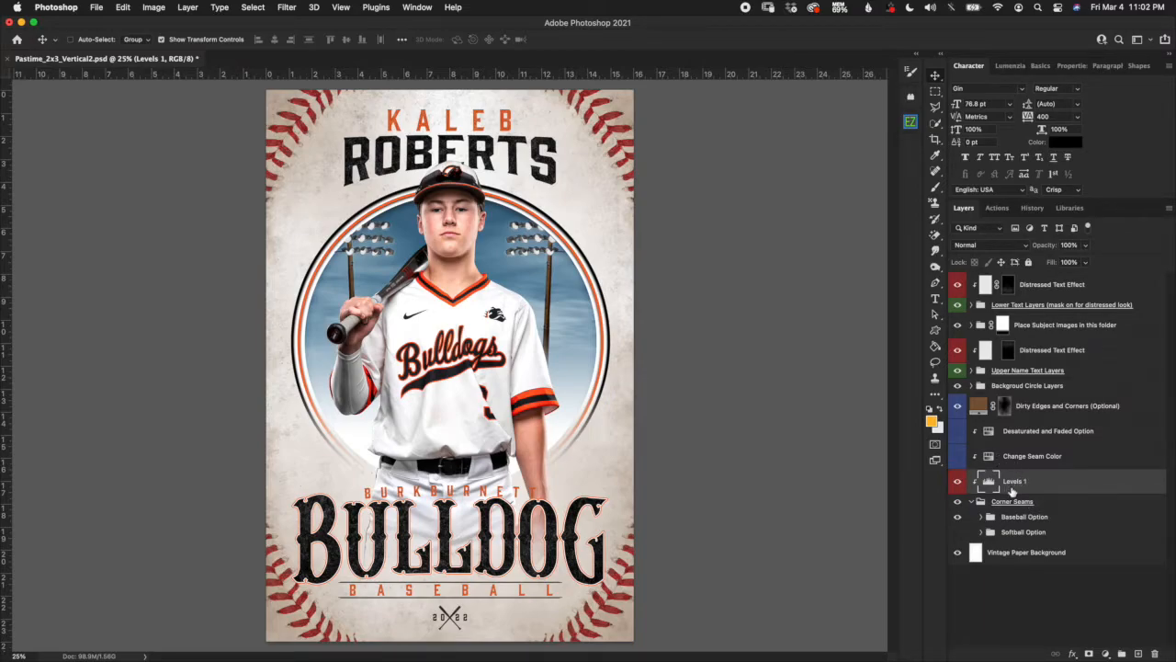
left_click(959, 483)
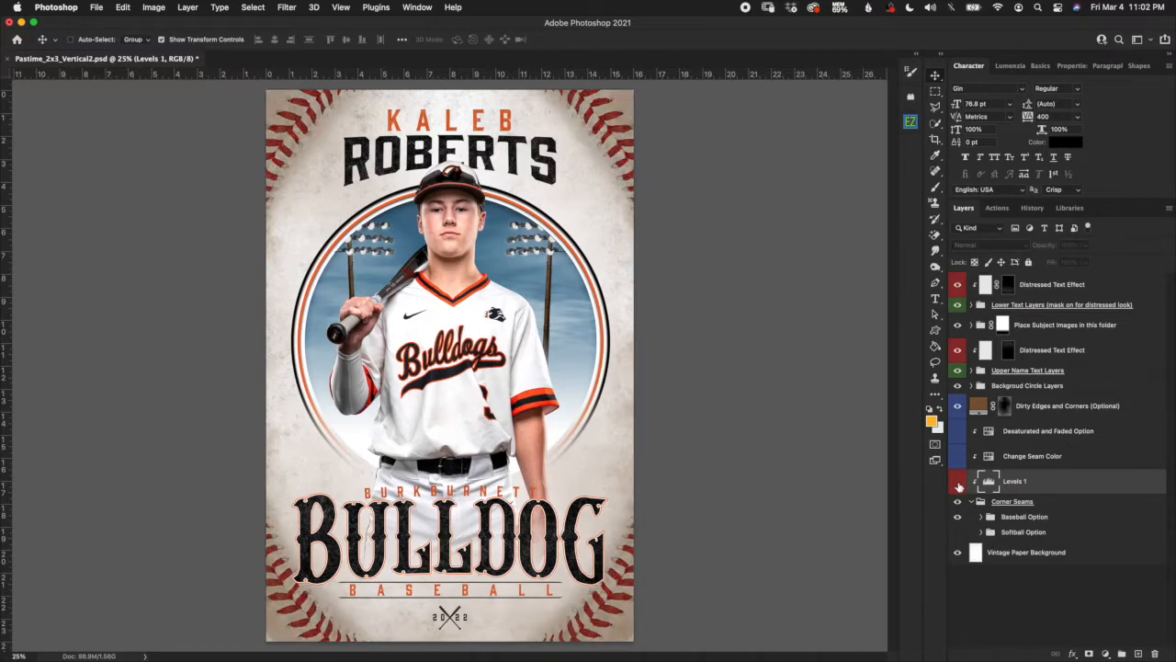
left_click(960, 483)
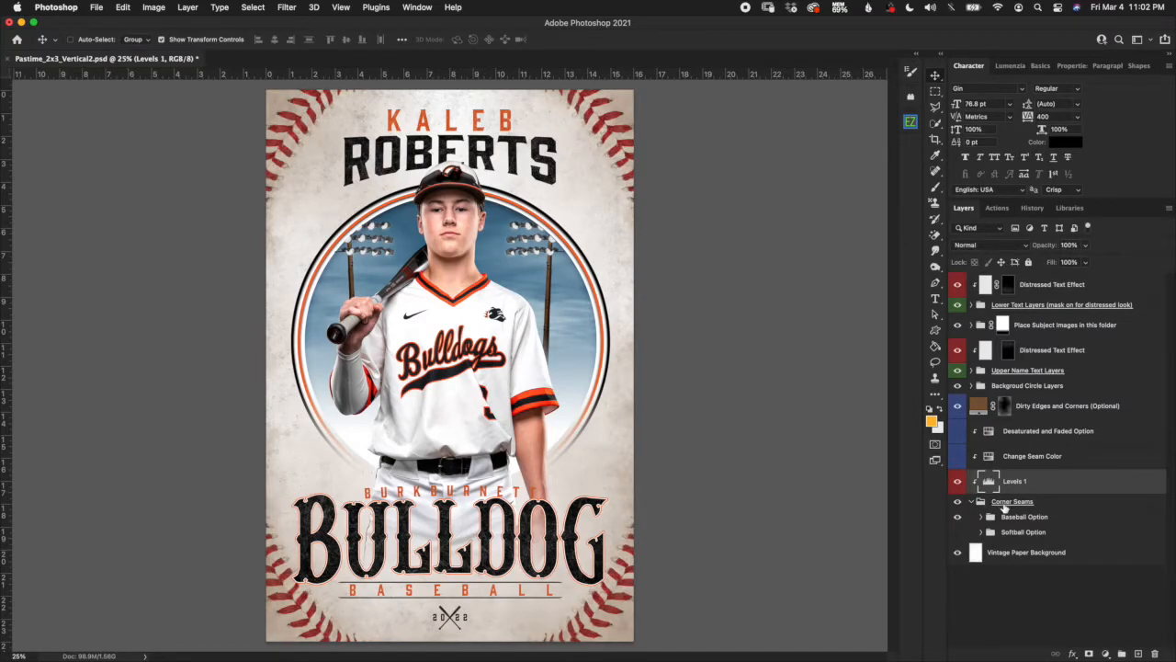
left_click(1027, 460)
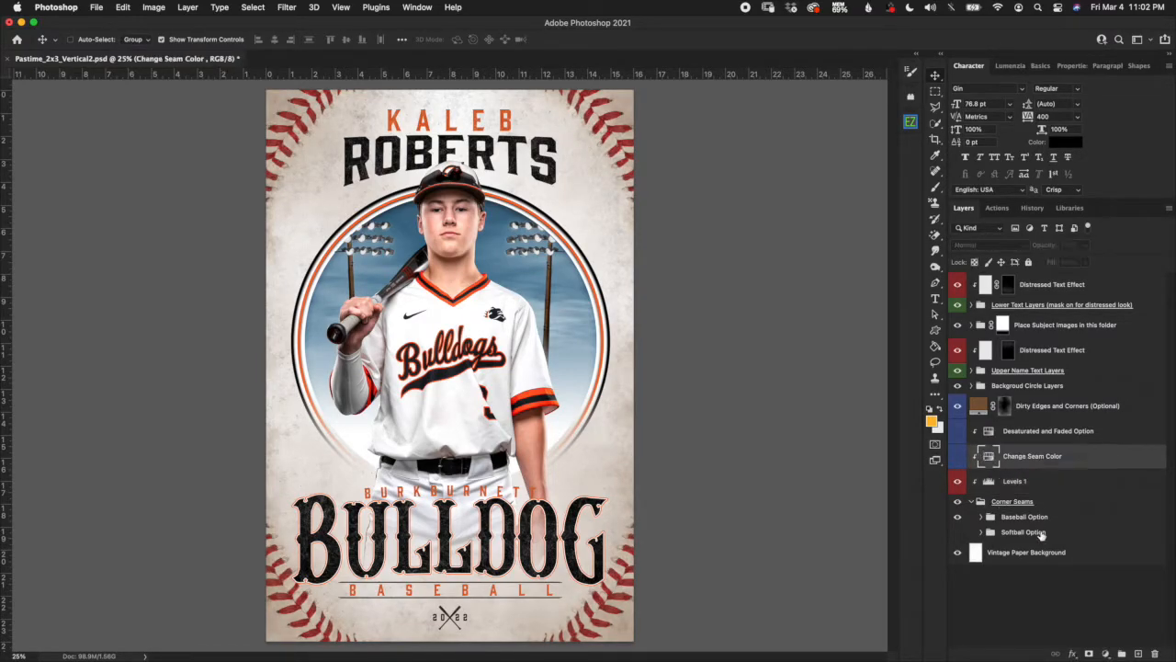
left_click(957, 457)
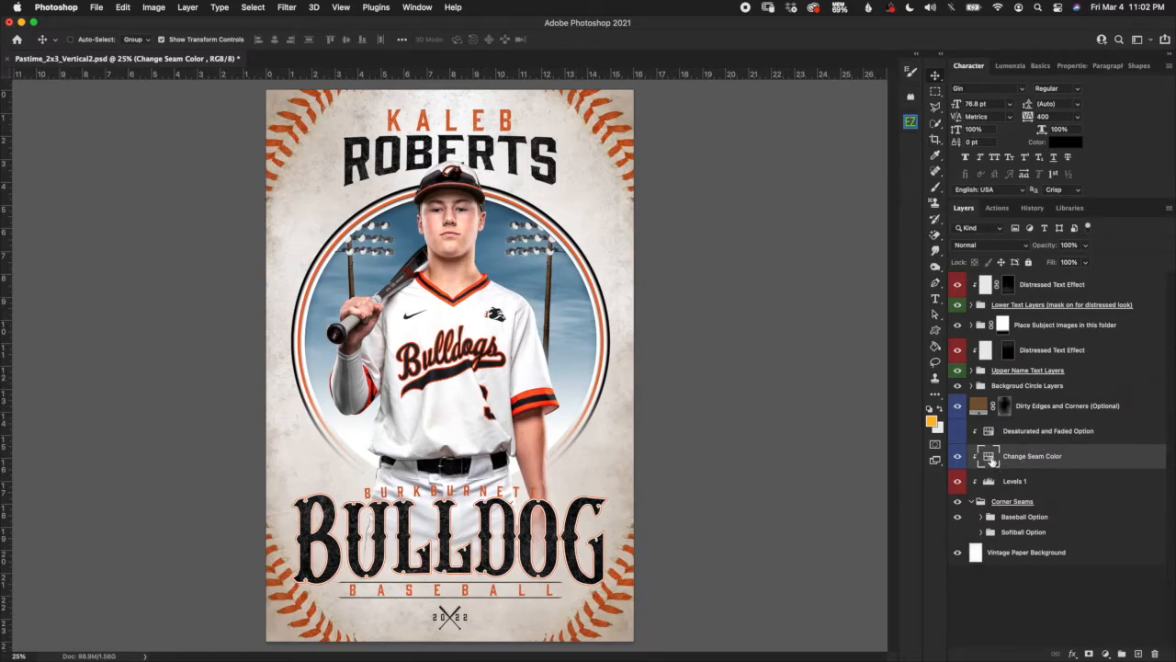
Set Change Seam Color to Hue +74 and Saturation −27, then re-enable Desaturated and Faded Option.
double_click(990, 460)
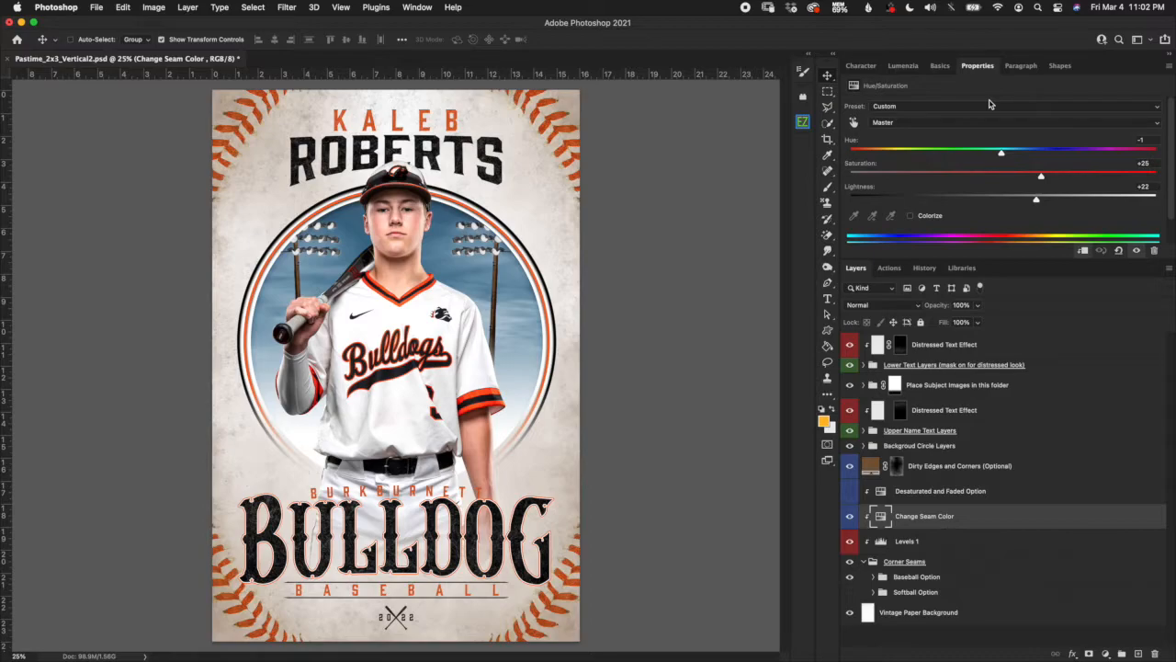
left_click(1002, 154)
left_click_drag(1002, 154, 962, 155)
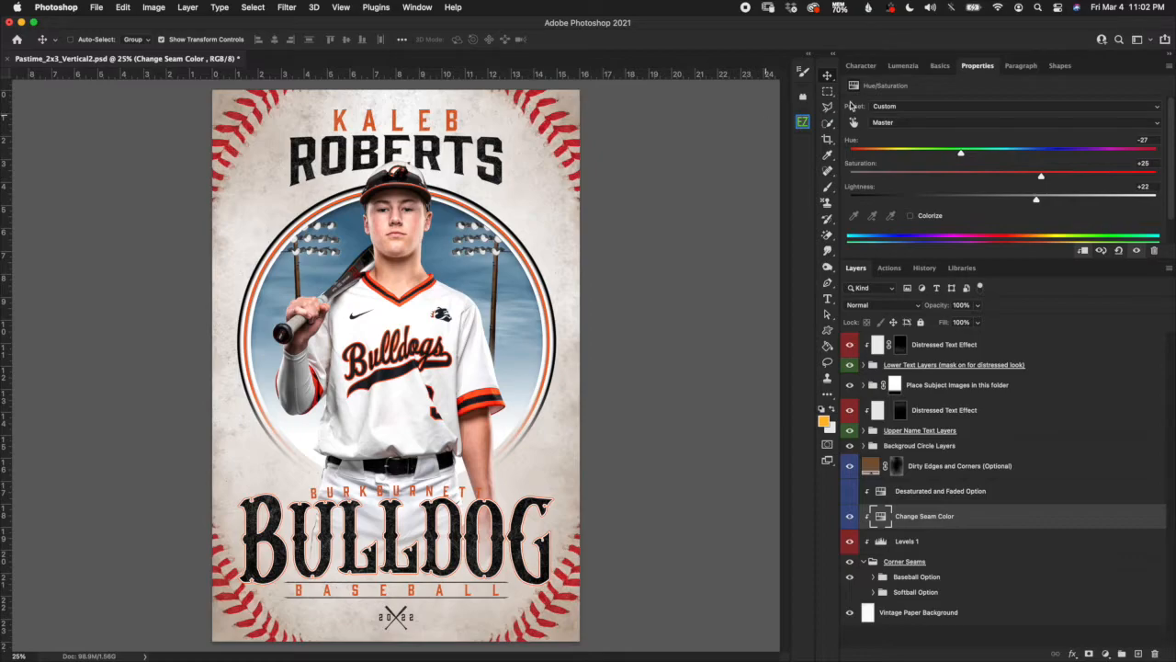
left_click_drag(962, 157, 1094, 163)
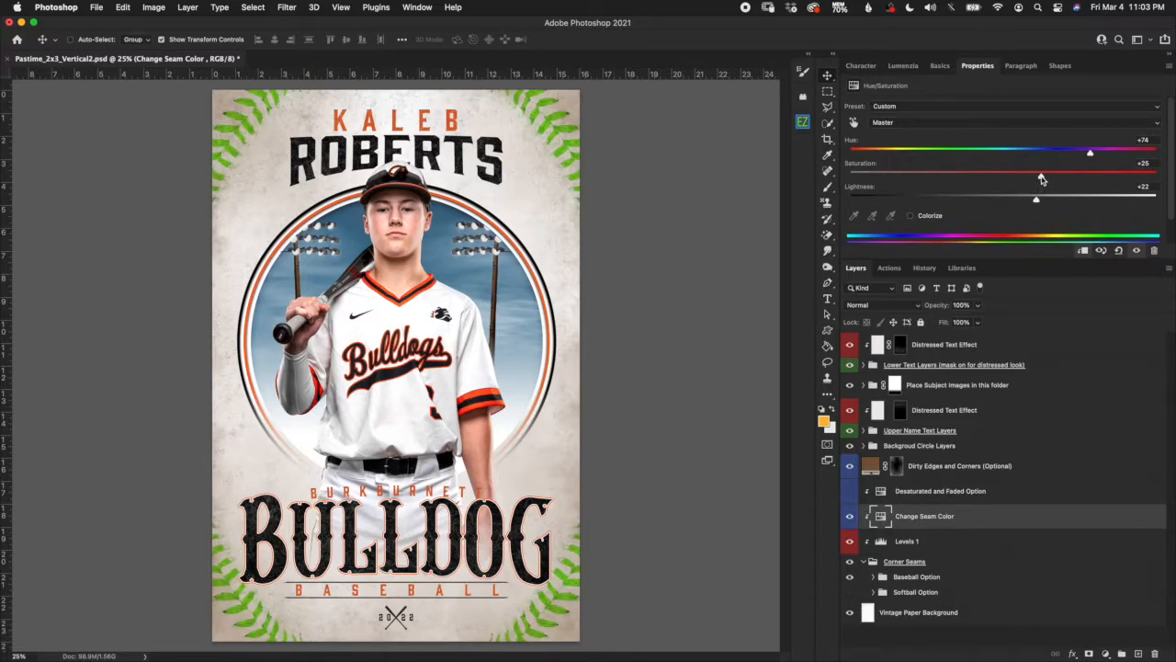
left_click_drag(1041, 178, 954, 183)
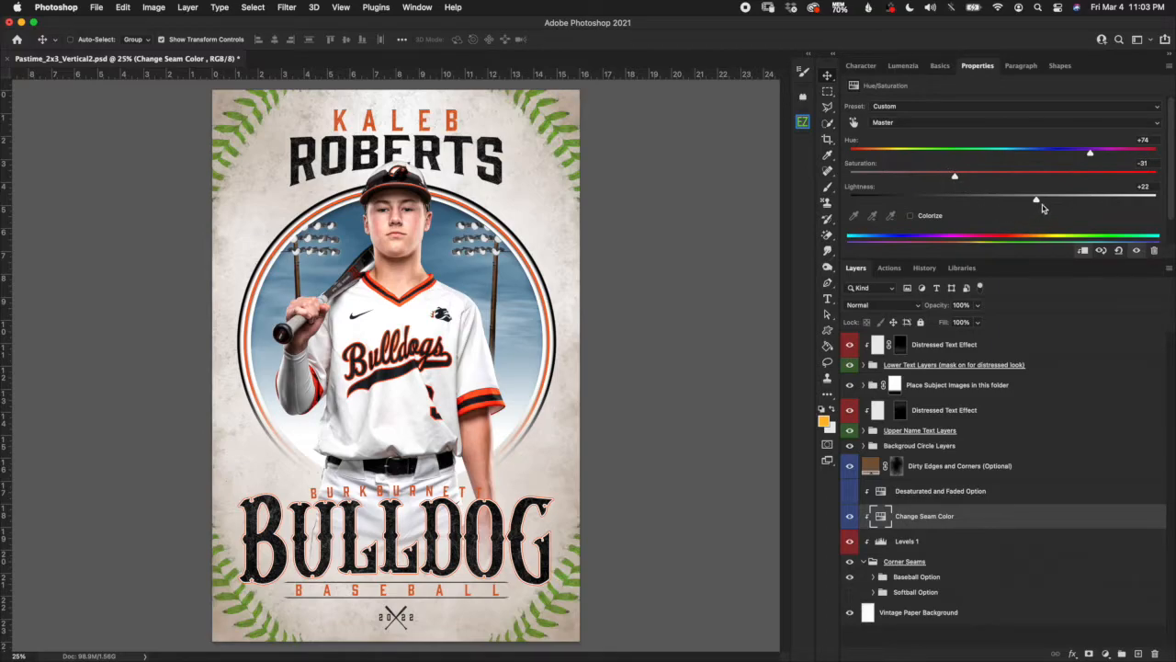
left_click_drag(1036, 202, 989, 206)
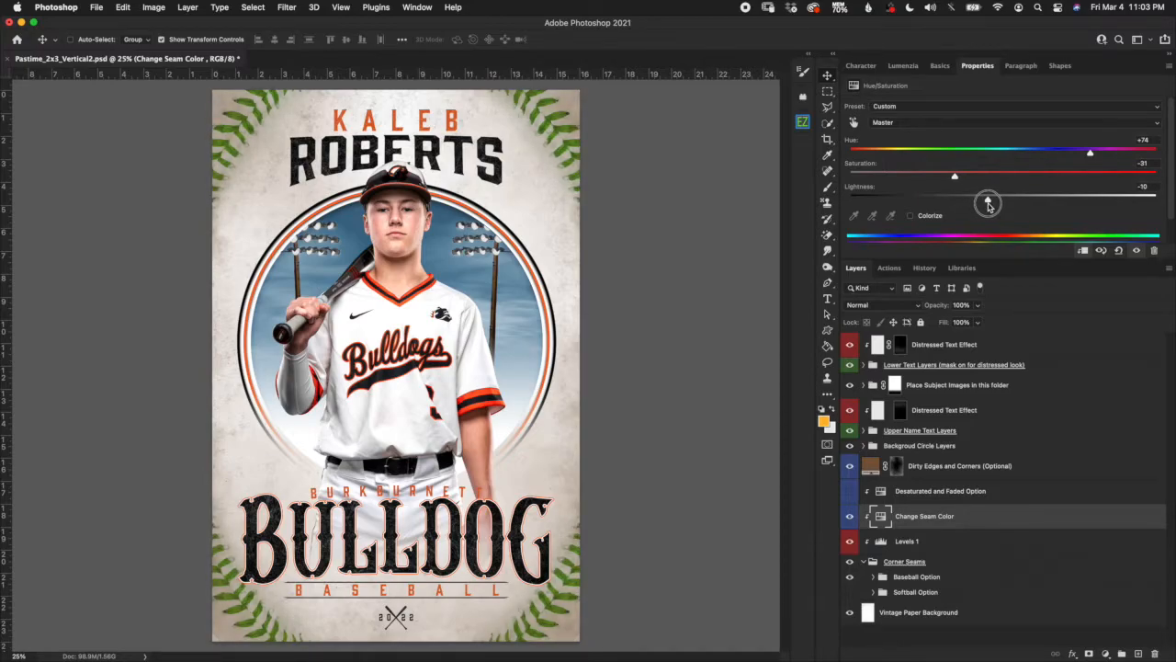
left_click_drag(989, 205, 1002, 200)
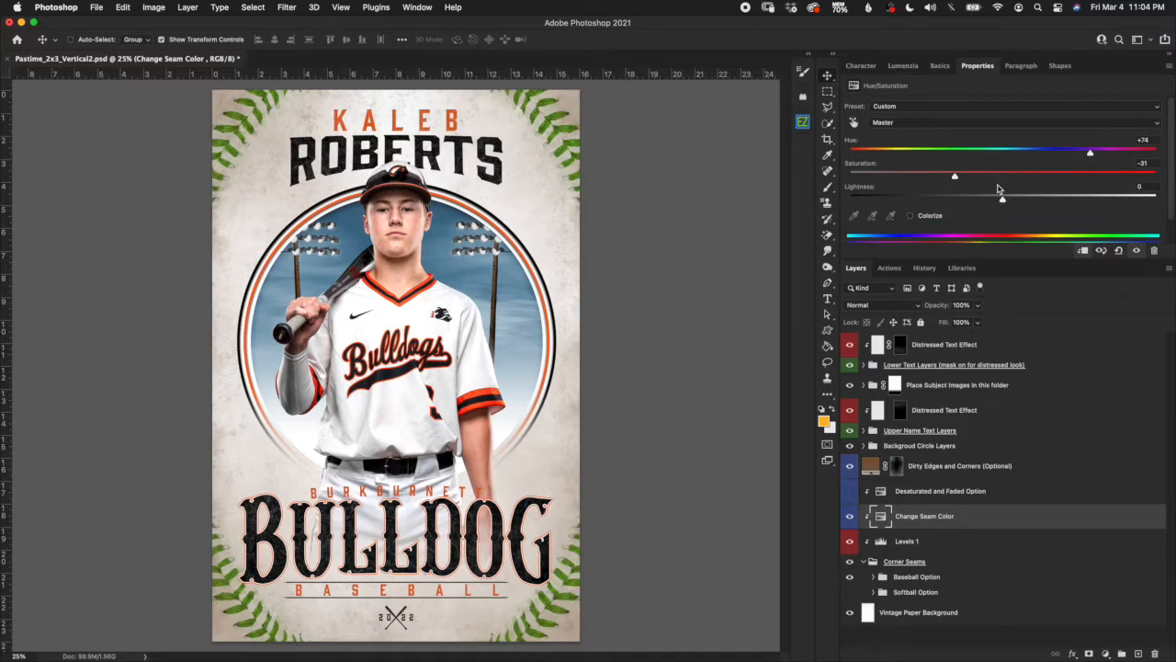
left_click_drag(959, 178, 963, 175)
left_click_drag(1090, 155, 1091, 153)
left_click(850, 492)
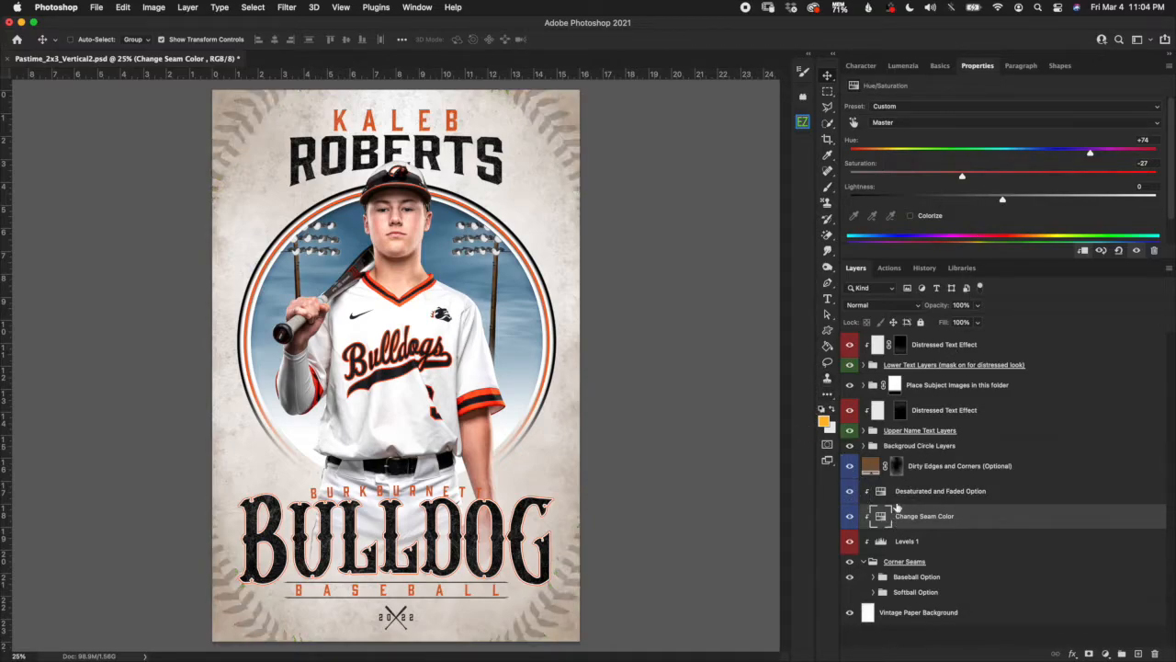
left_click(930, 492)
left_click_drag(932, 470, 963, 506)
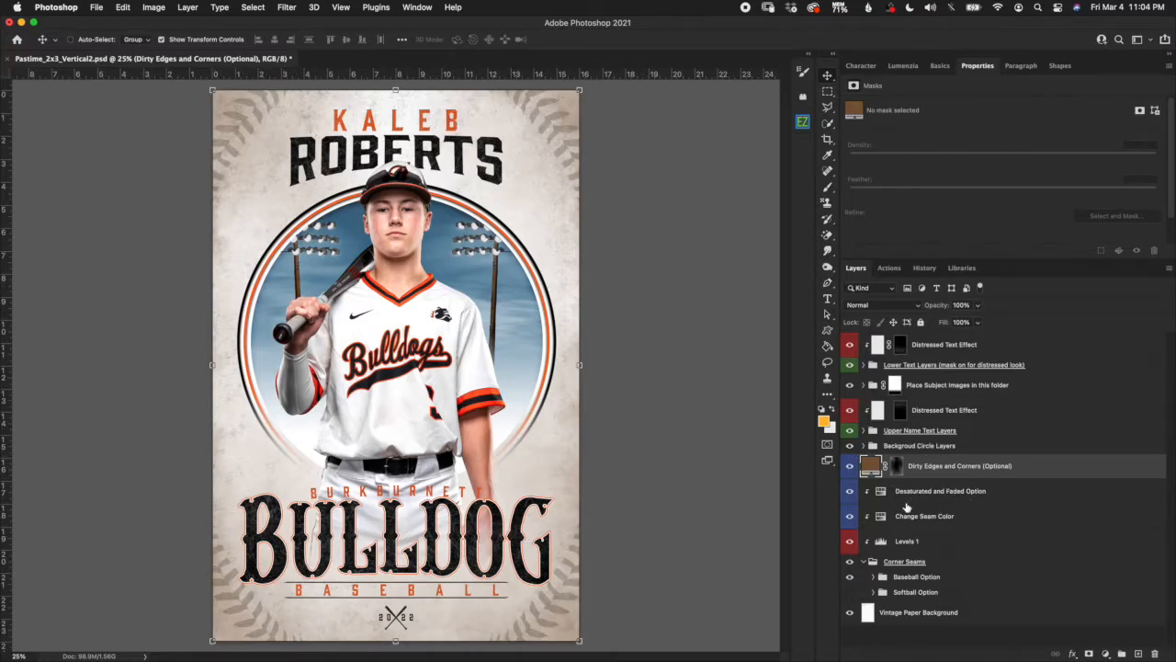
left_click(849, 466)
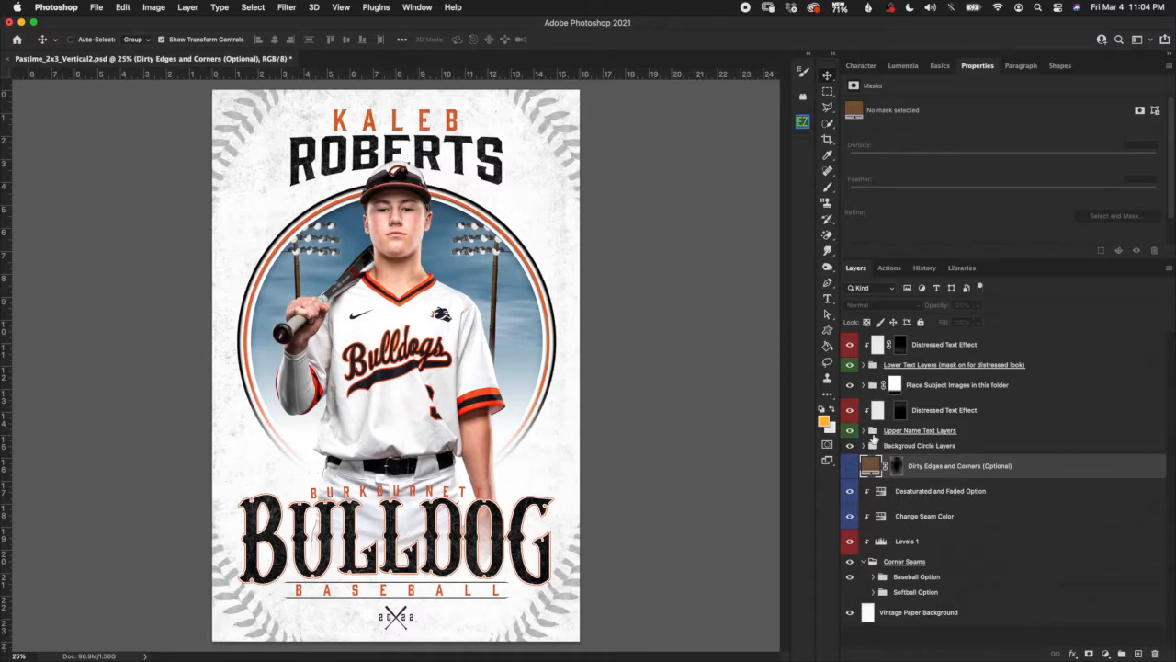
left_click(850, 492)
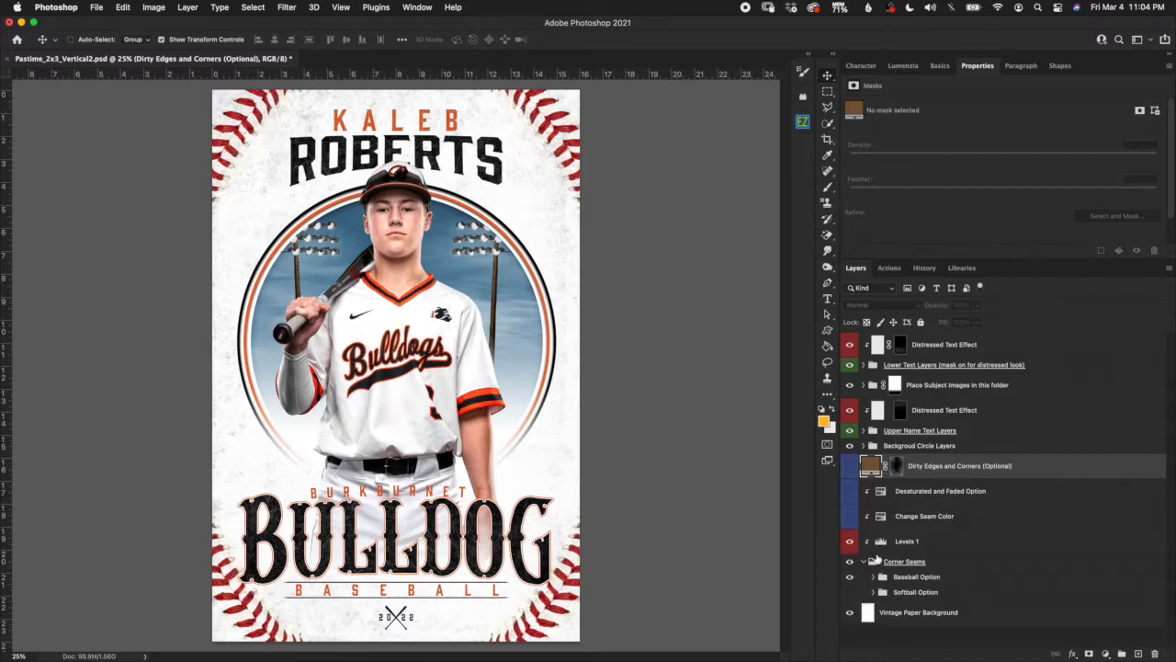
left_click(850, 516)
left_click(850, 490)
left_click(849, 466)
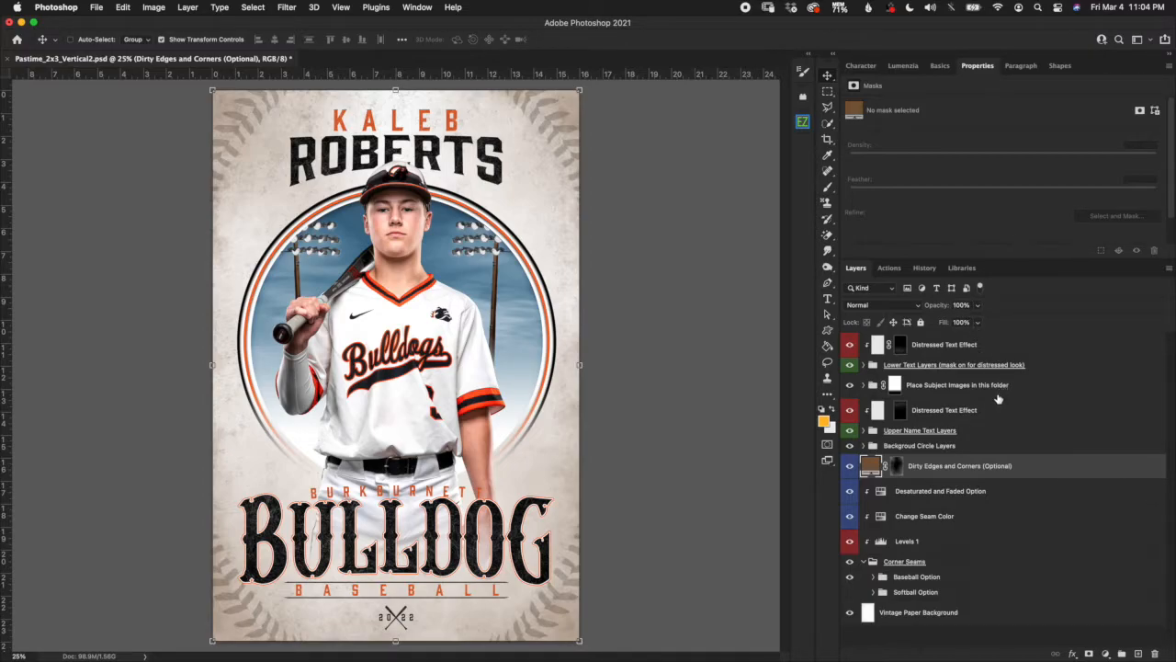
left_click(949, 443)
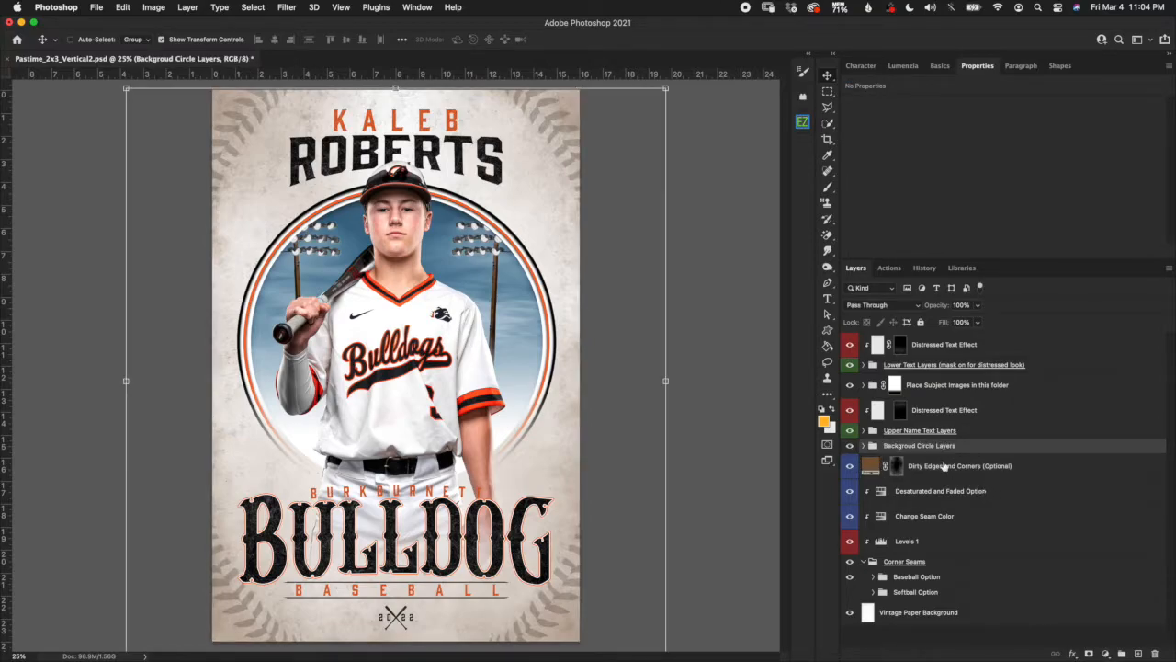
Toggle the Left and Right stadium lights off and back on, then resize both together.
left_click(864, 446)
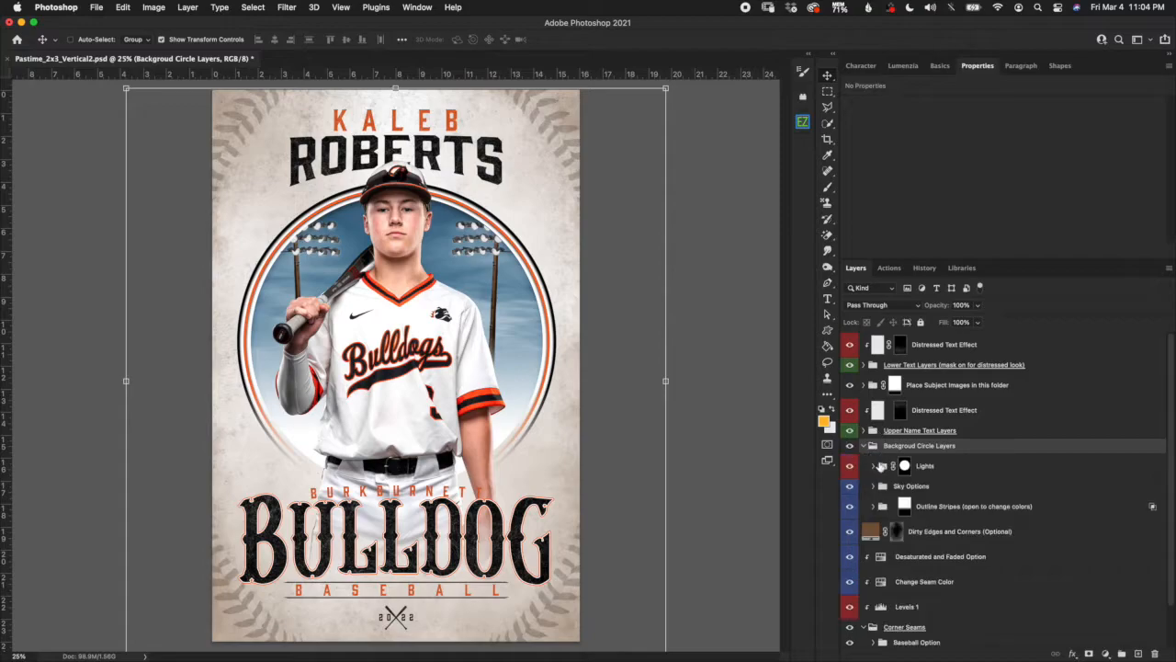
left_click(972, 470)
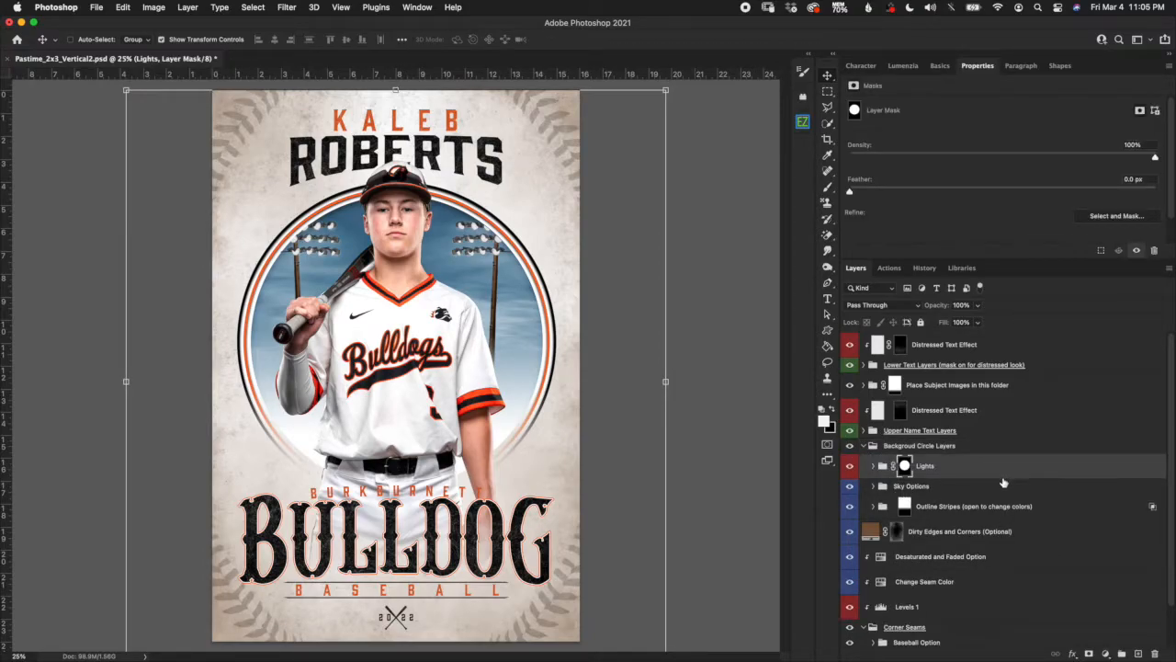
left_click(872, 466)
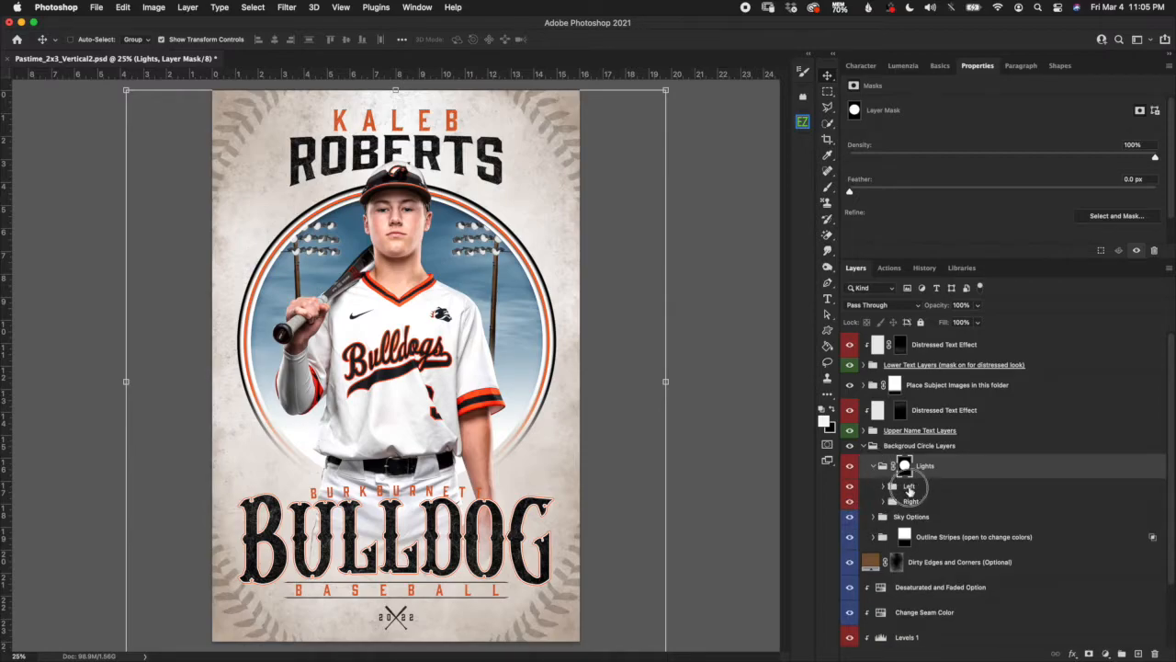
left_click(909, 487)
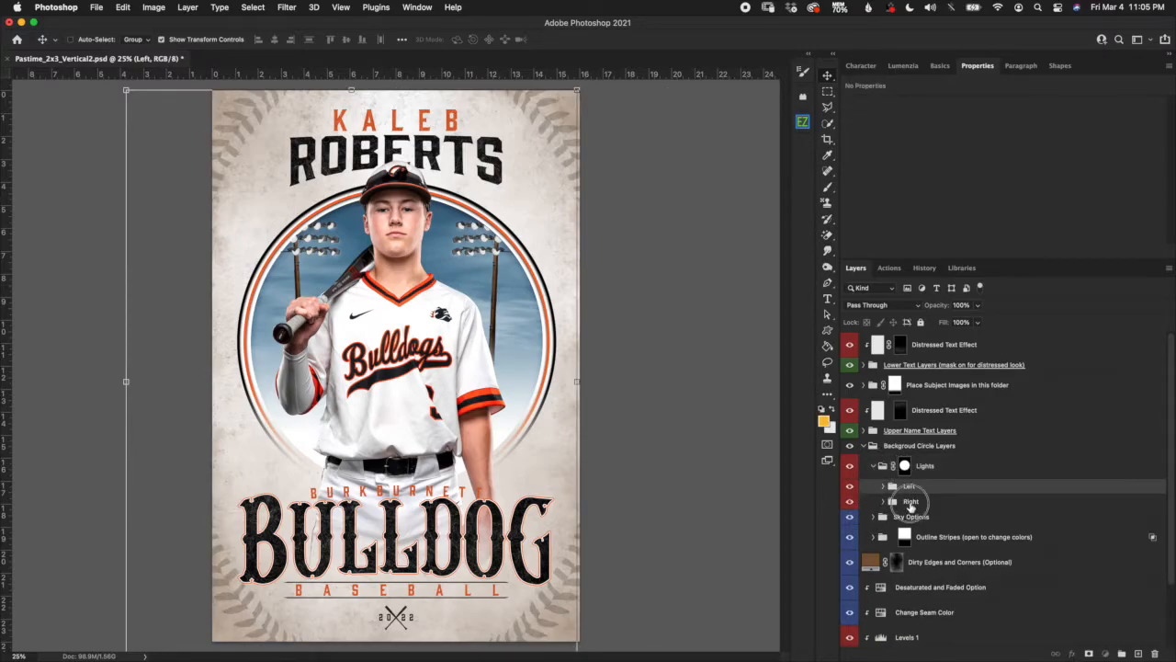
left_click(910, 502)
left_click(850, 486)
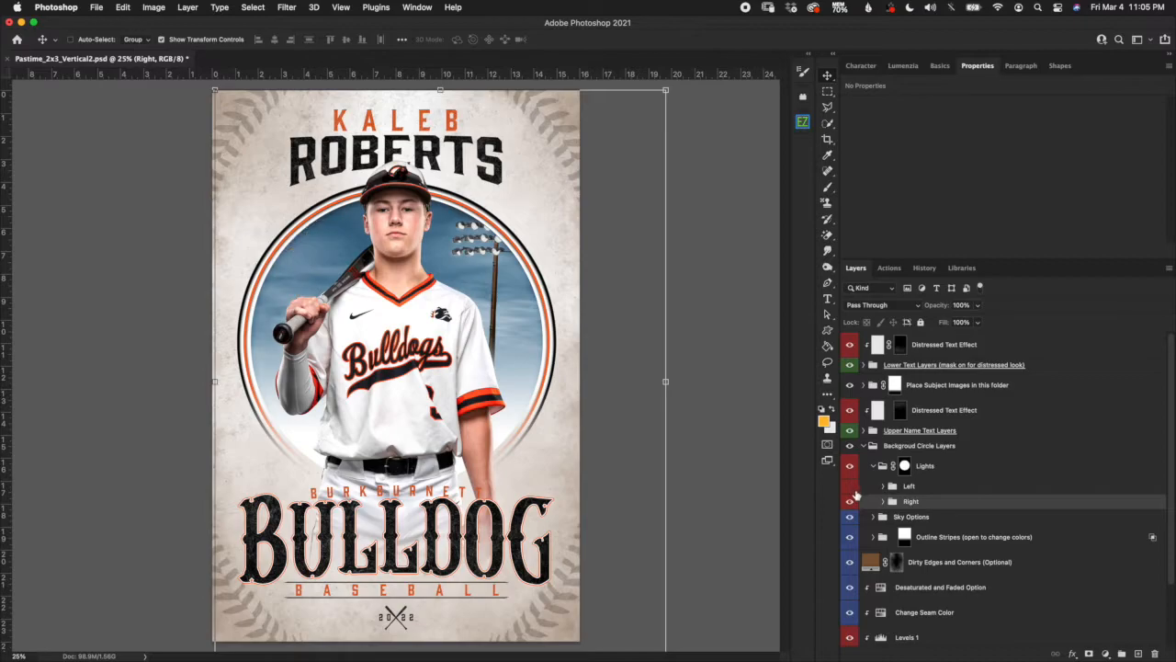
left_click(851, 502)
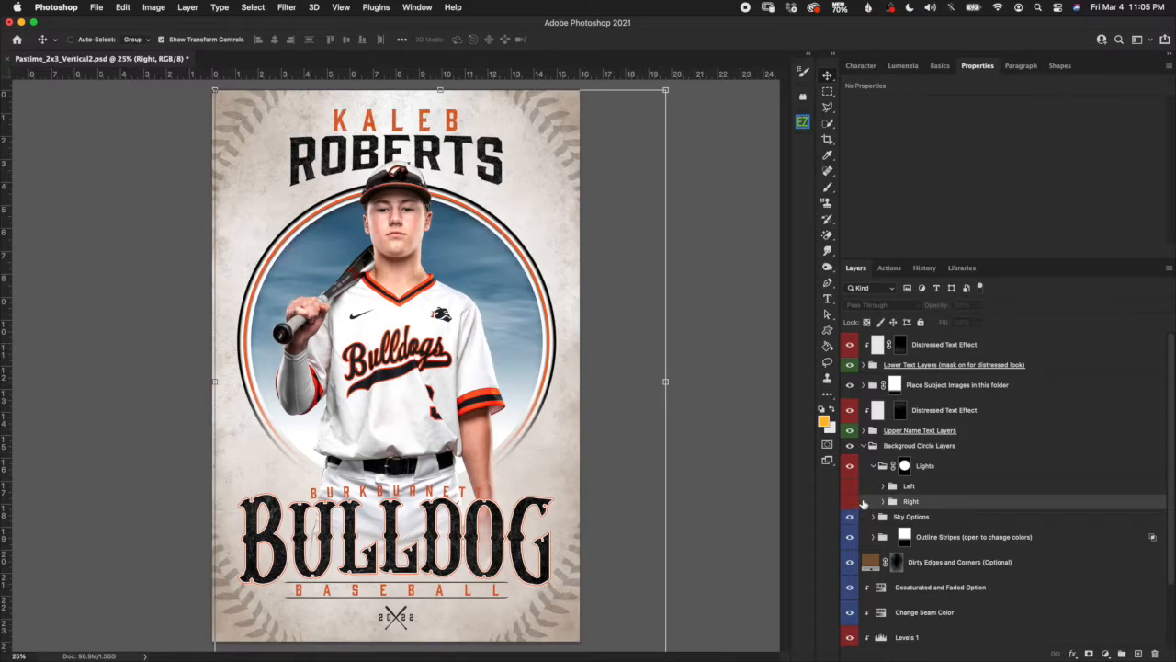
left_click(850, 486)
left_click(850, 501)
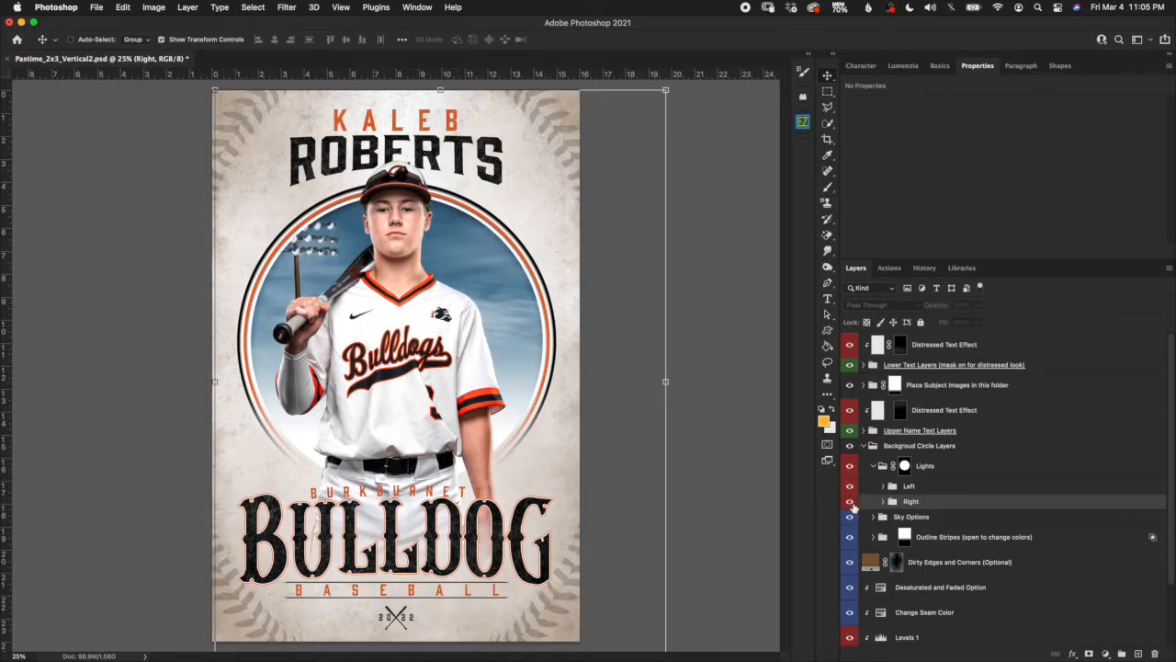
left_click(963, 485, "shift")
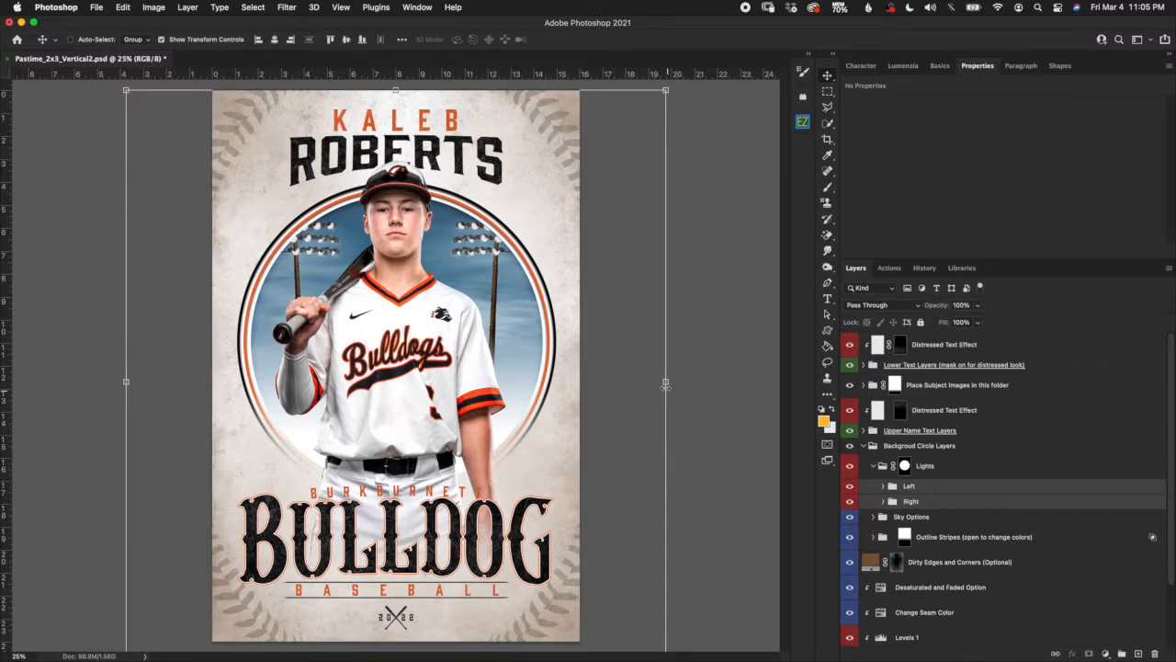
left_click_drag(670, 382, 645, 386)
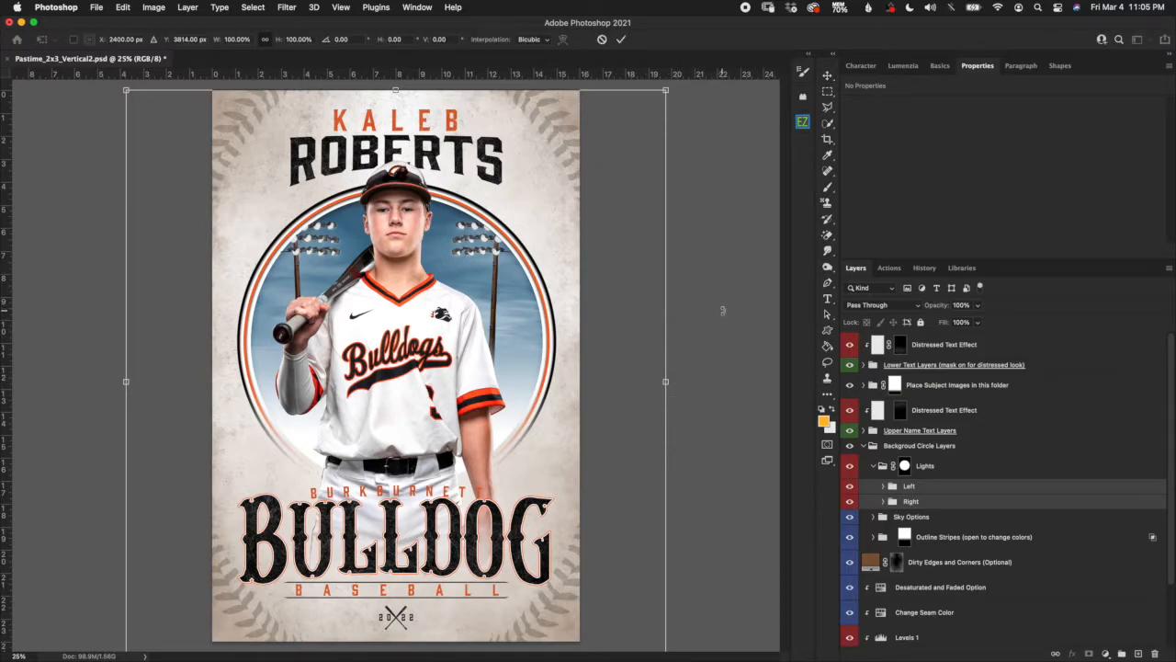
left_click(873, 467)
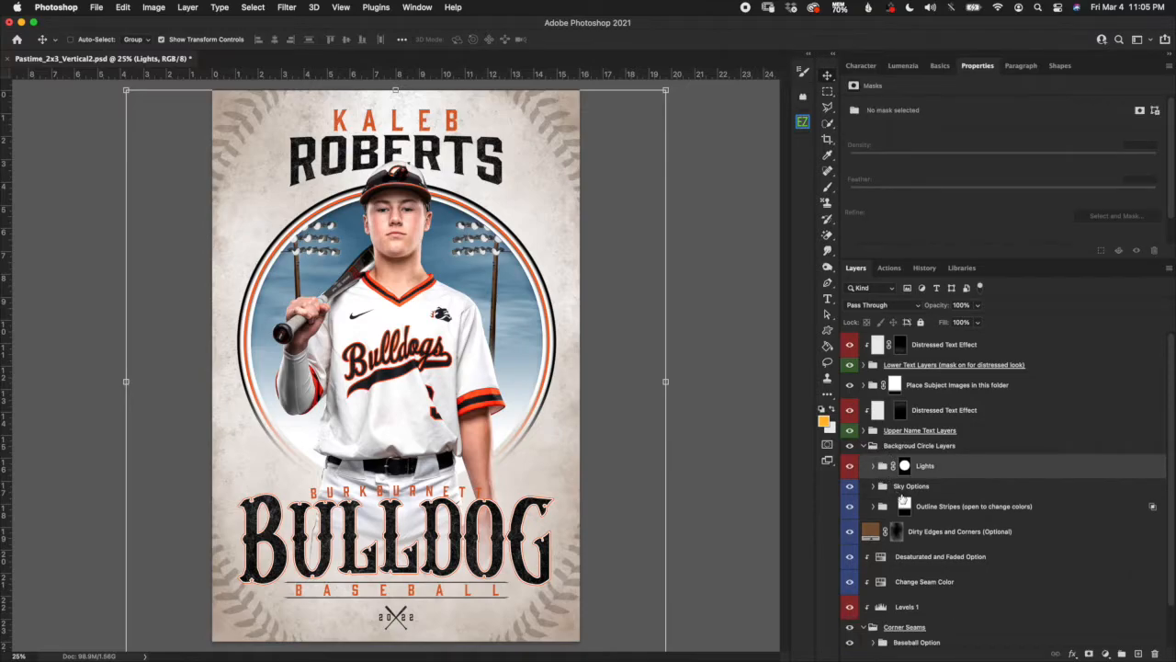
Expand the Sky Options group to list Clouds Layer and the four sky colour layers.
left_click(906, 467)
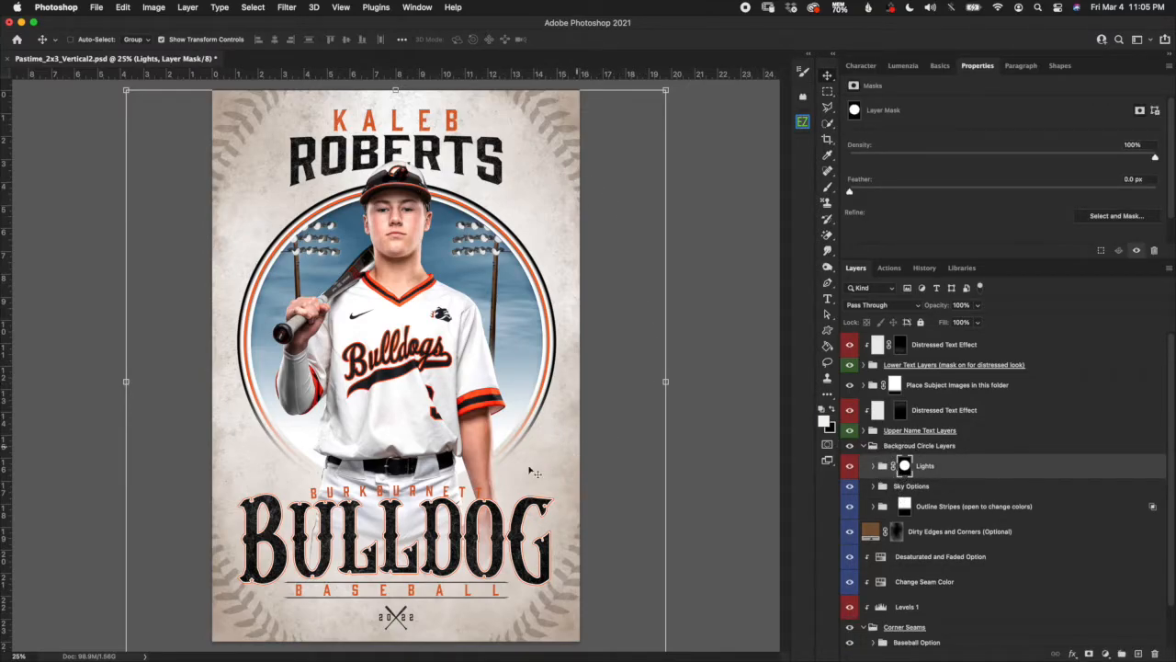
left_click(962, 488)
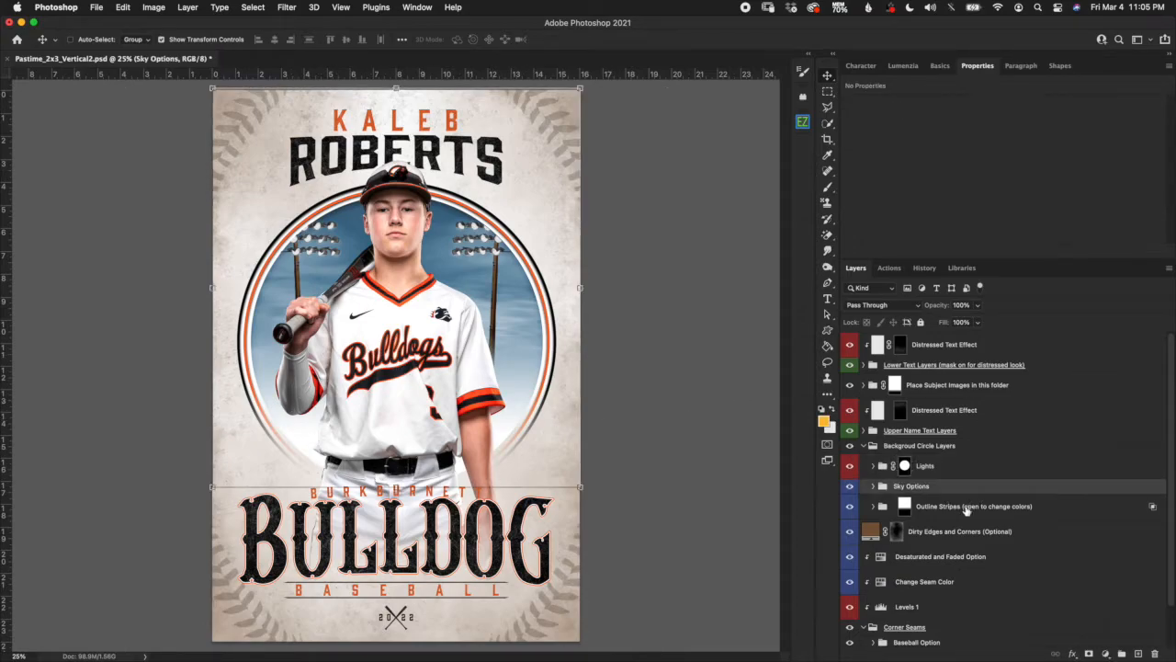
left_click(872, 486)
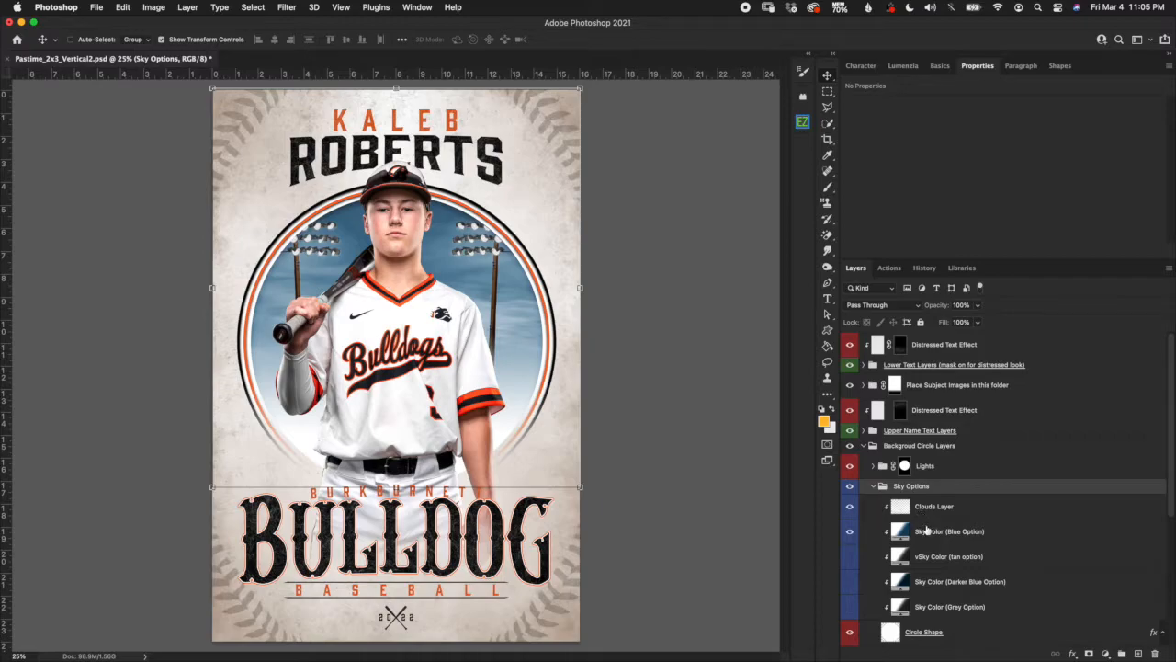
left_click(947, 512)
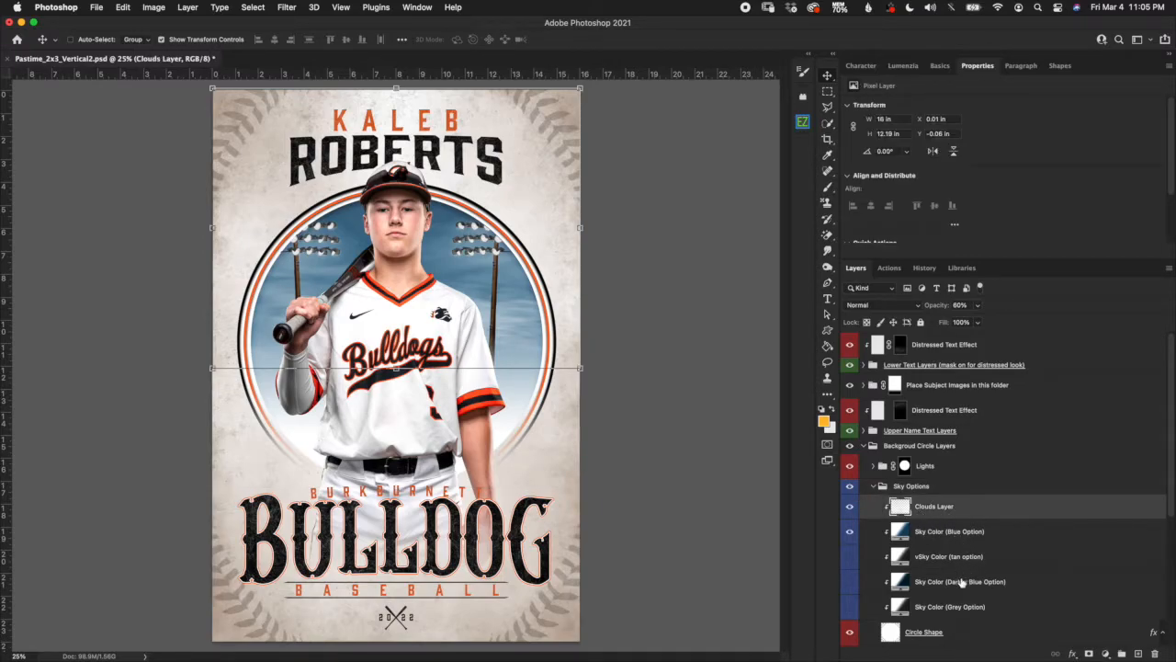
left_click(849, 506)
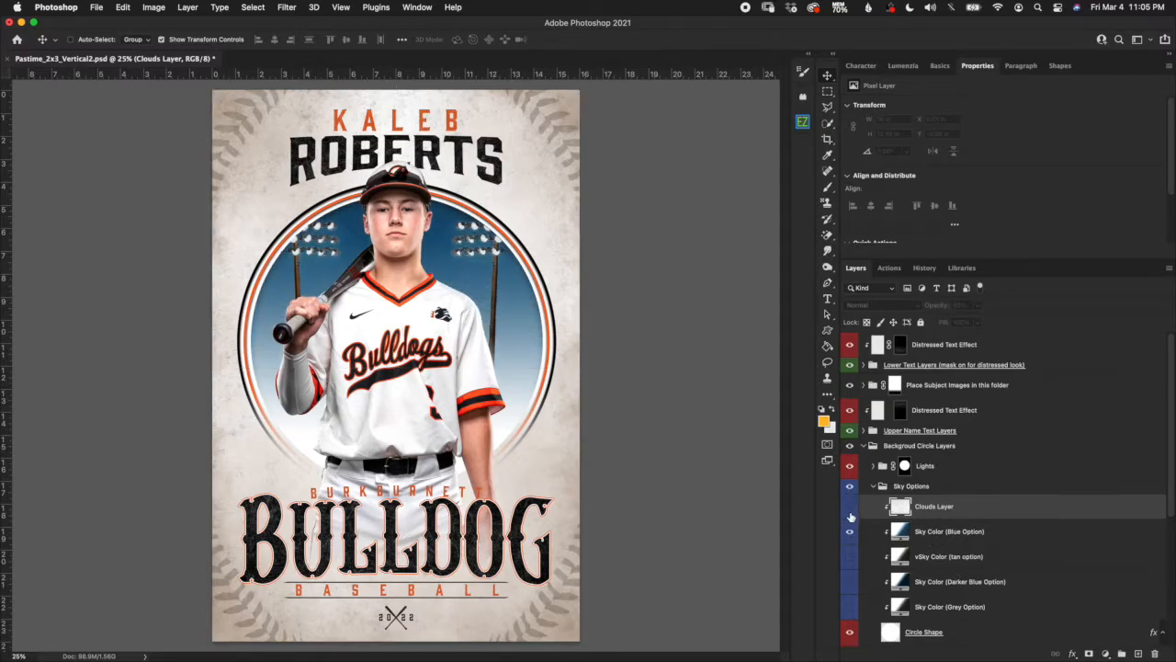
left_click(849, 513)
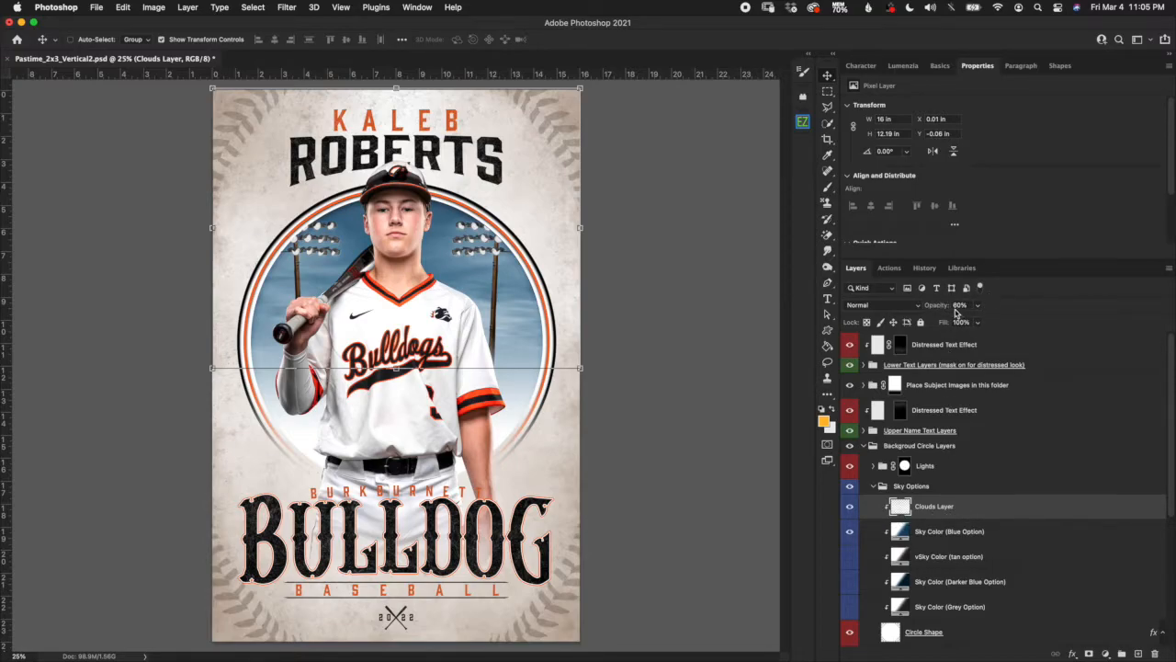
left_click_drag(938, 305, 1076, 297)
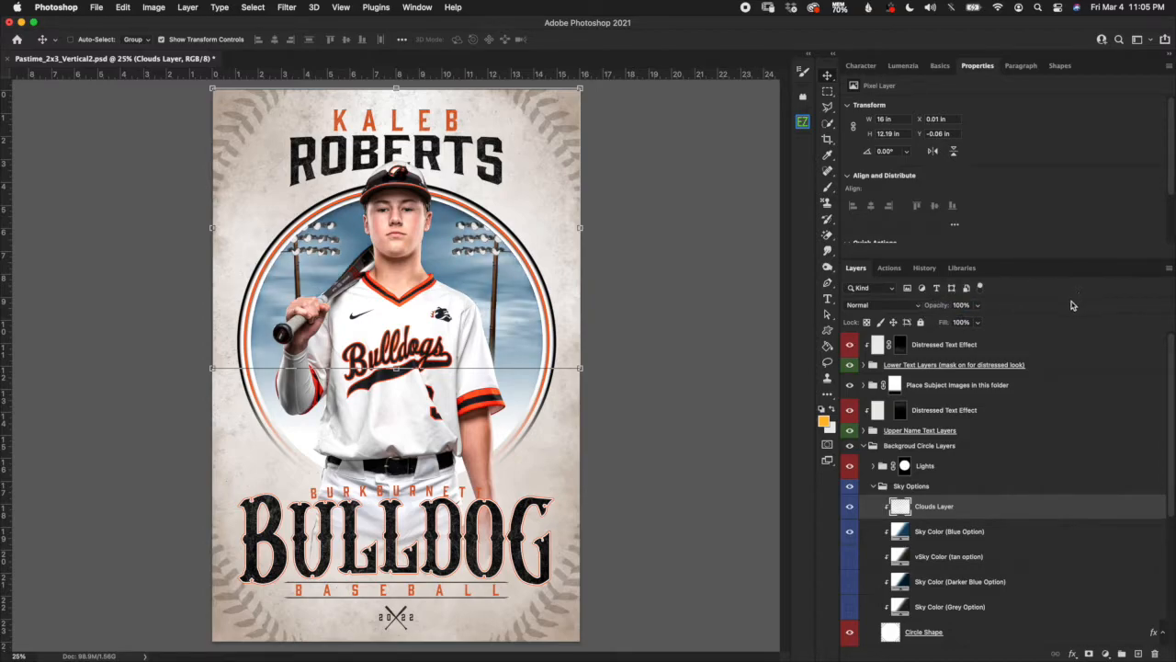
left_click_drag(938, 307, 900, 310)
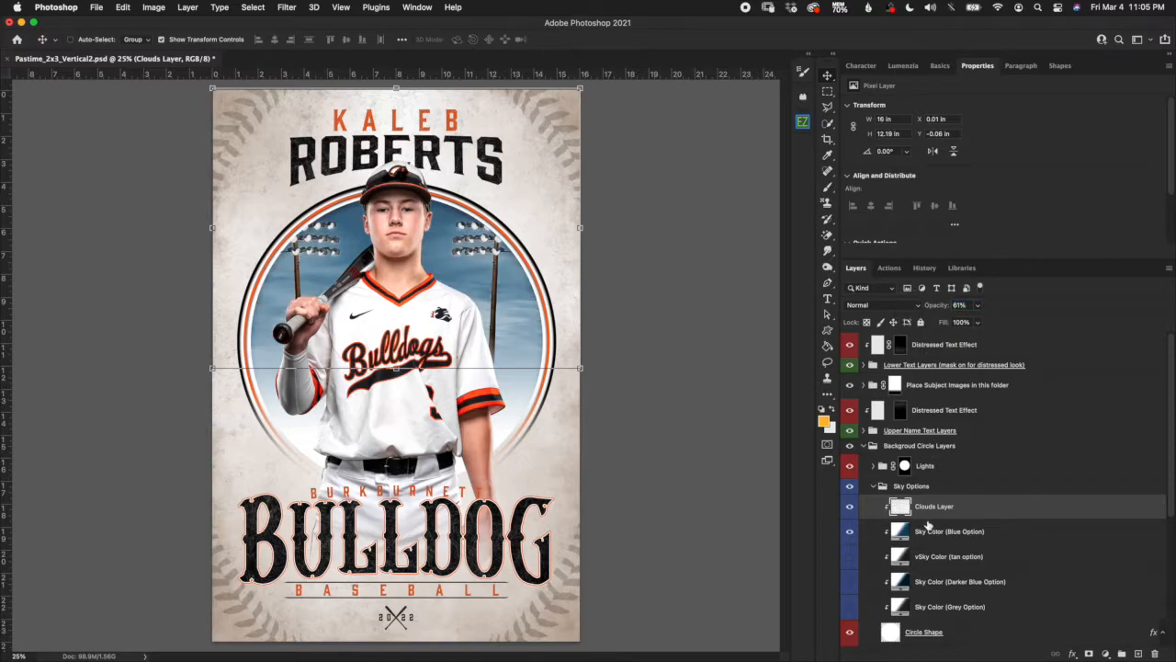
left_click(950, 535)
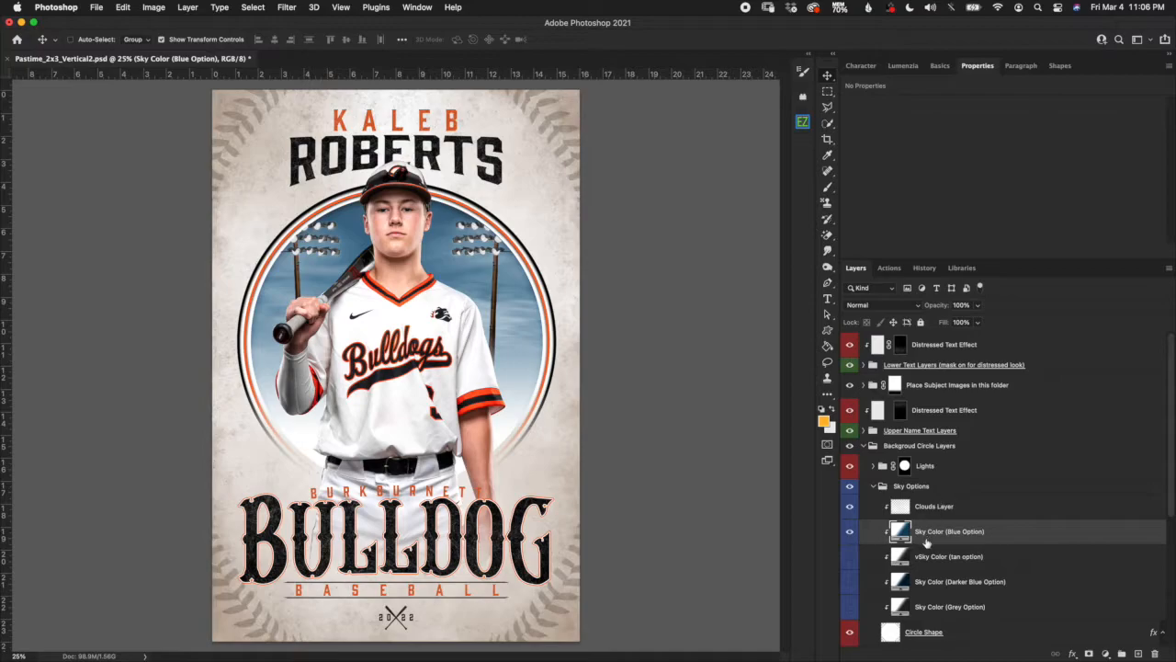
left_click(850, 532)
left_click(850, 557)
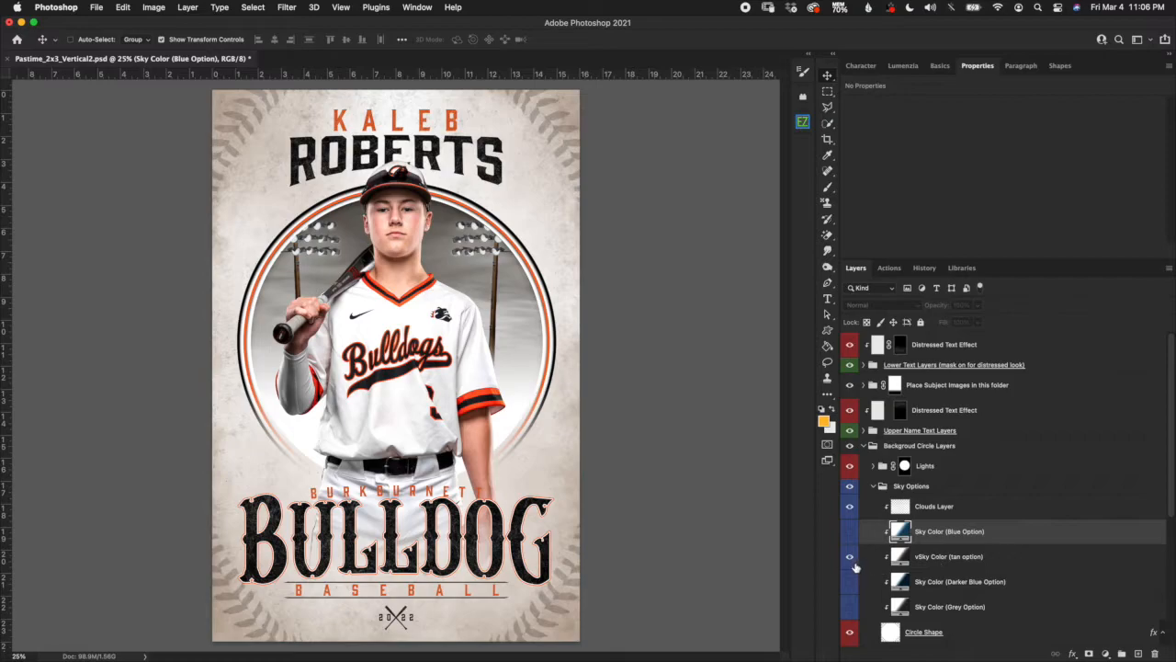
left_click(849, 555)
left_click(849, 581)
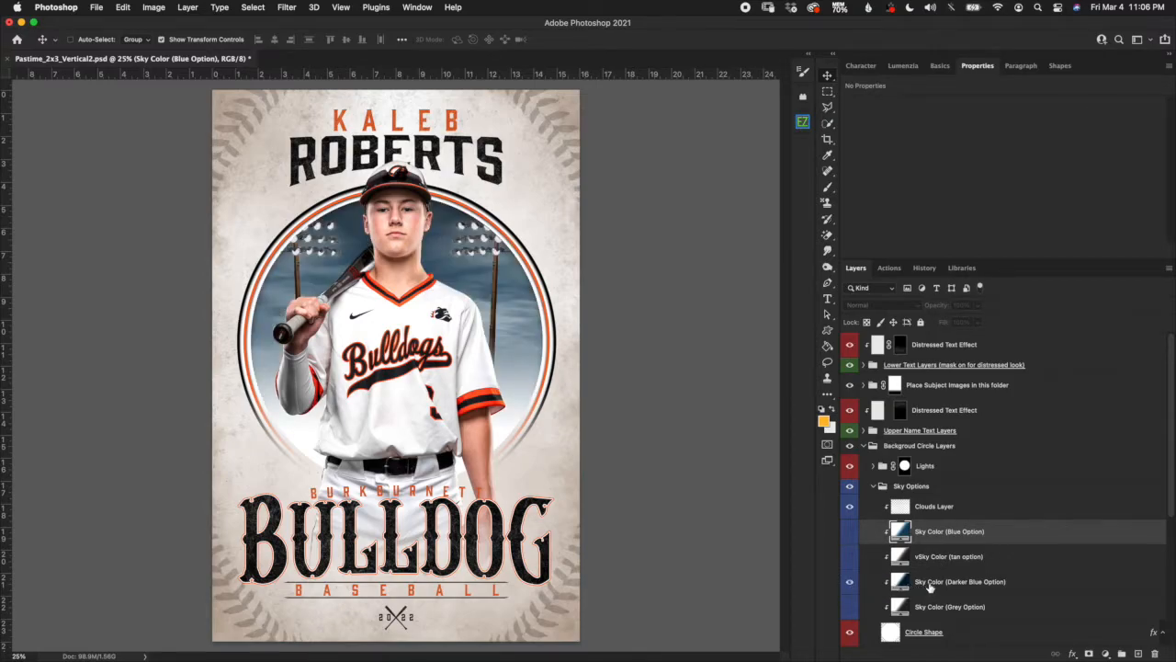
left_click(914, 589)
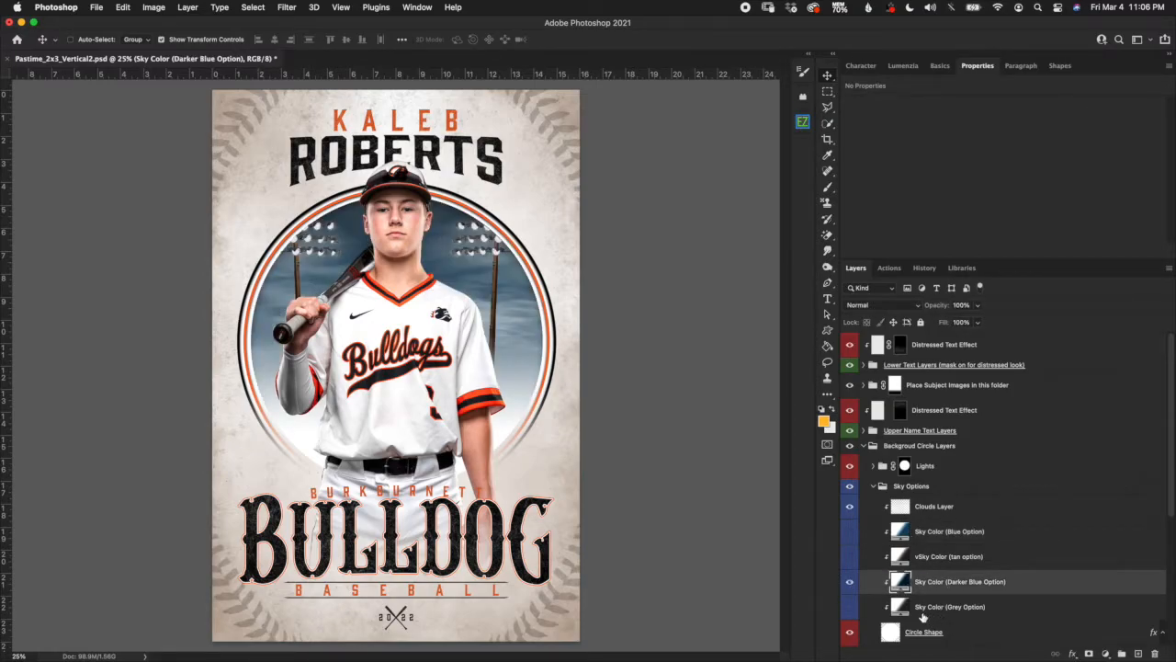
left_click(850, 582)
left_click(923, 613)
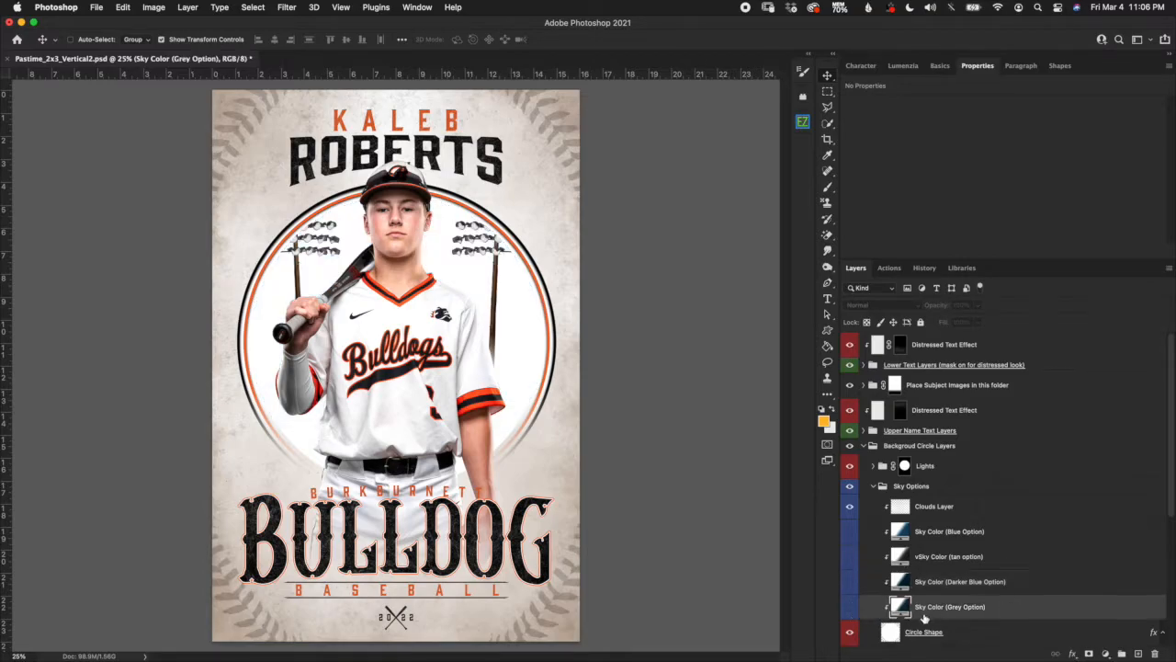
left_click(851, 608)
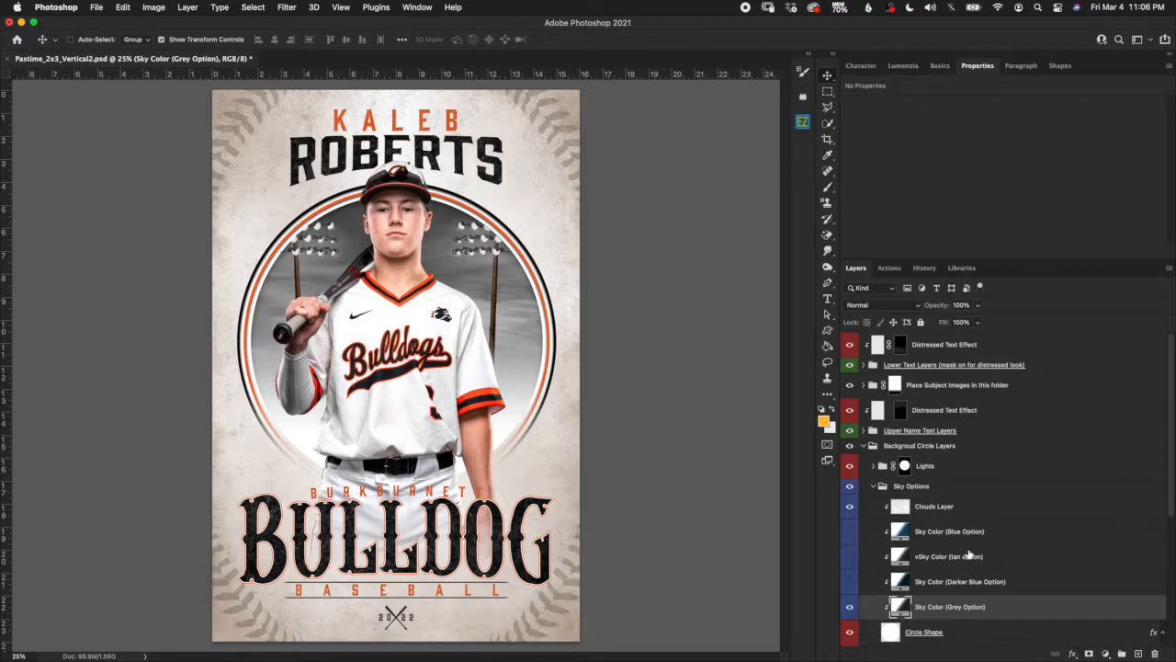
left_click(851, 608)
left_click(850, 531)
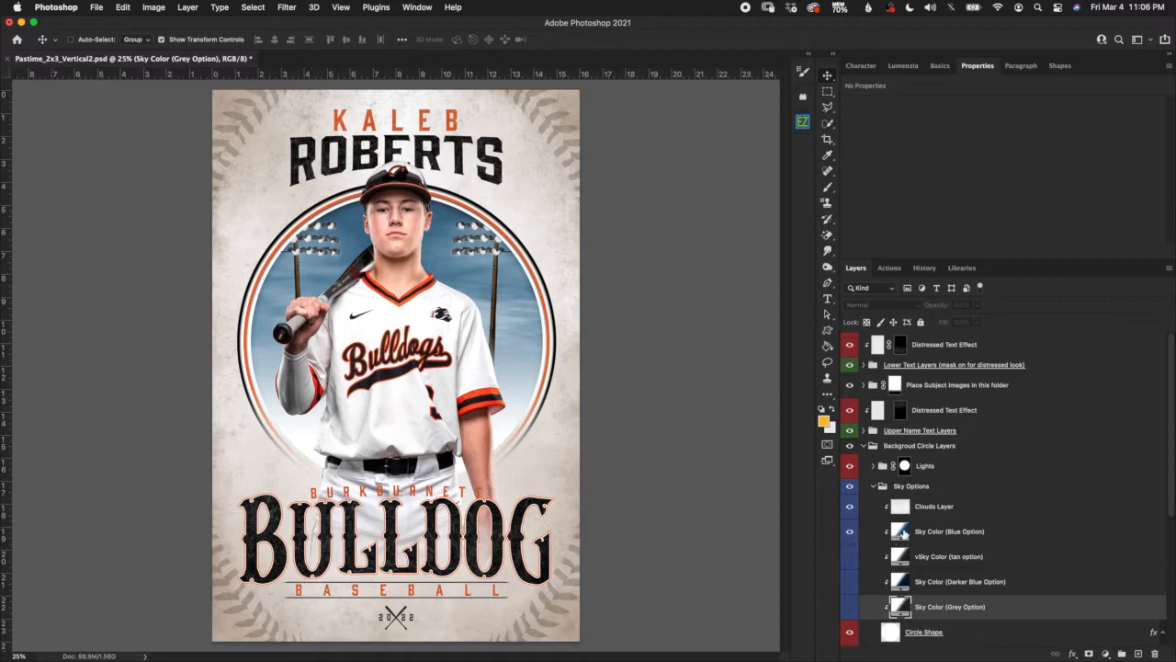
Open the blue sky layer's Gradient Editor and remove the white colour stop at 37%.
double_click(899, 540)
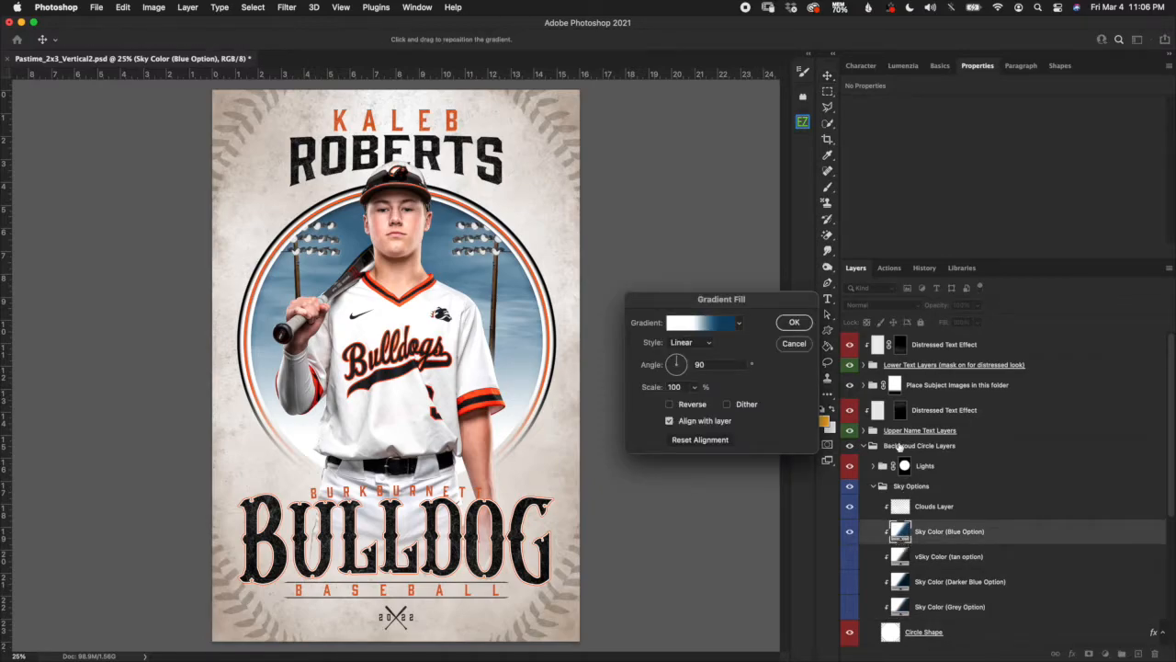
left_click_drag(772, 300, 750, 278)
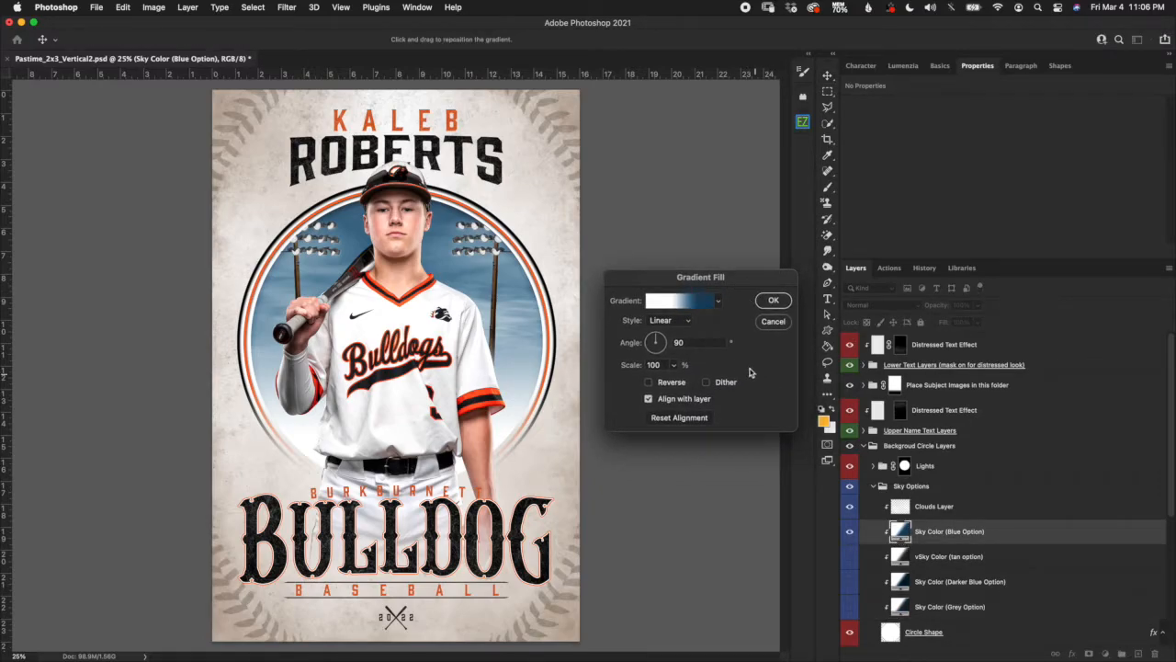
left_click(678, 304)
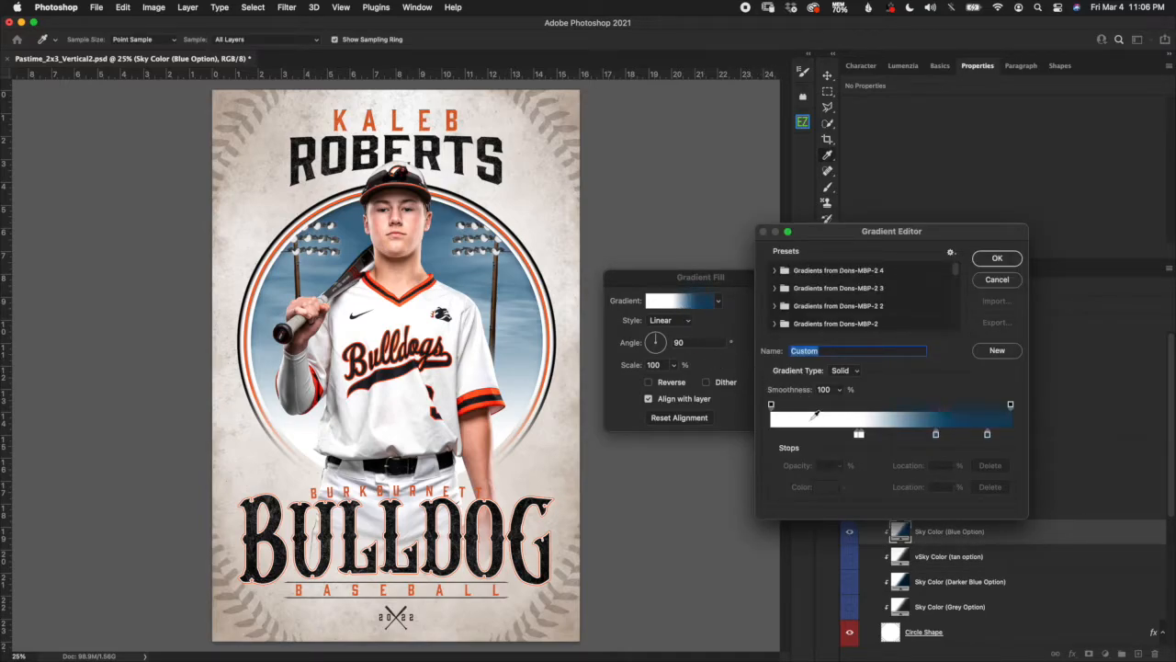
left_click(860, 436)
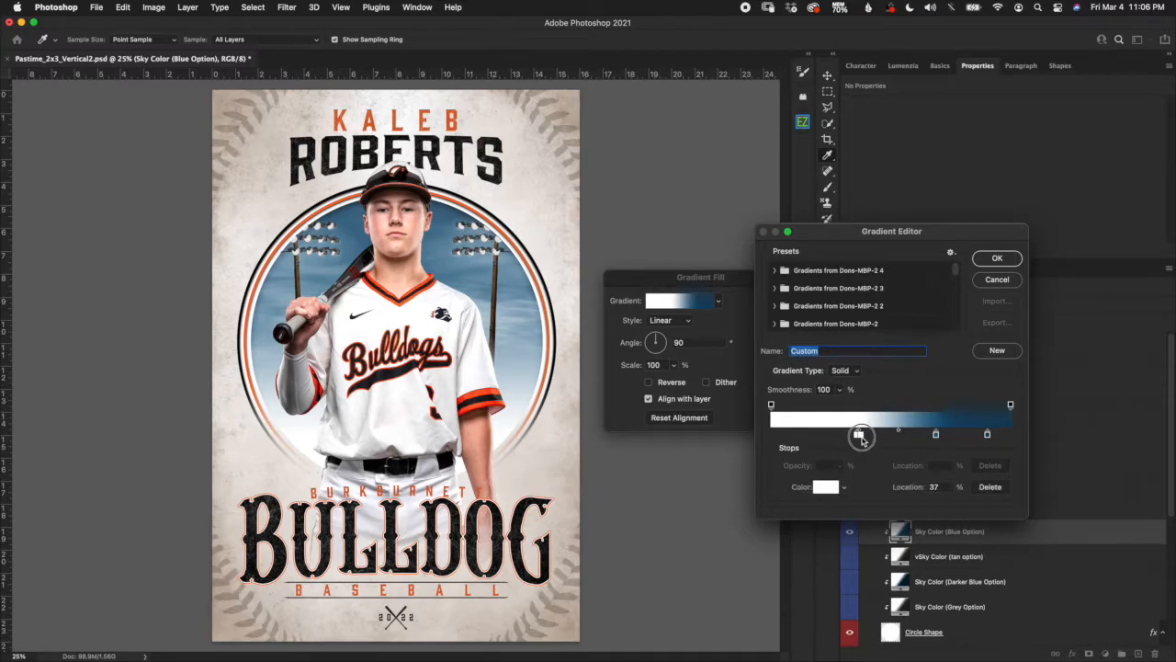
left_click_drag(862, 441, 864, 453)
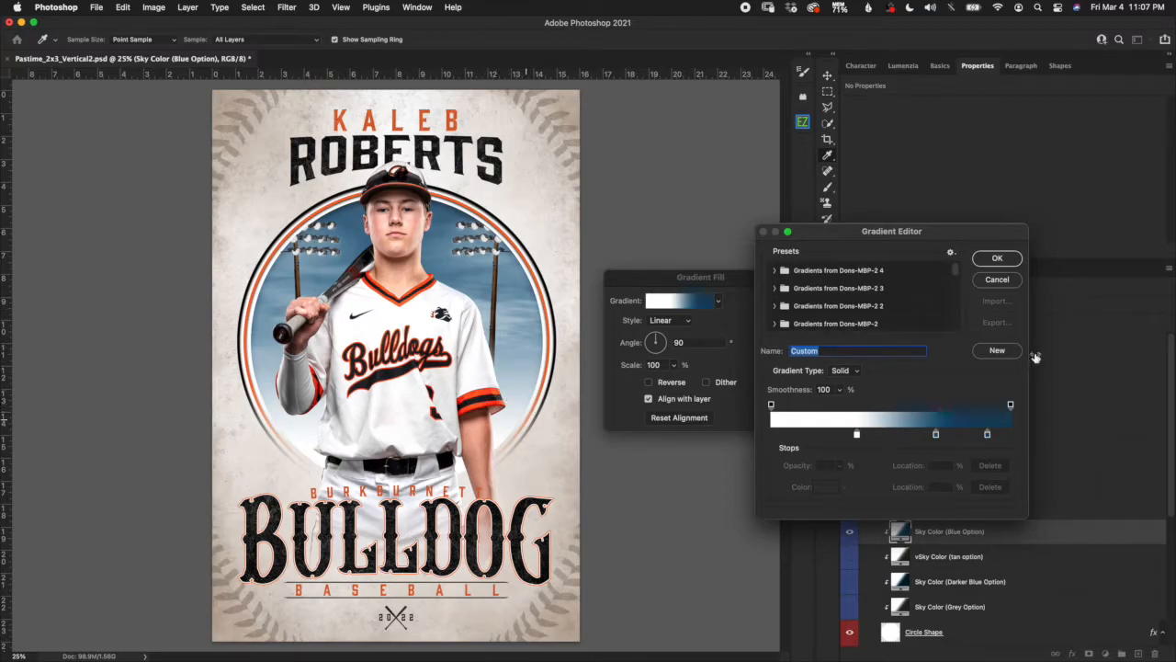
Slide the white and blue stops so more white shows before the dark blue, then accept.
left_click(988, 436)
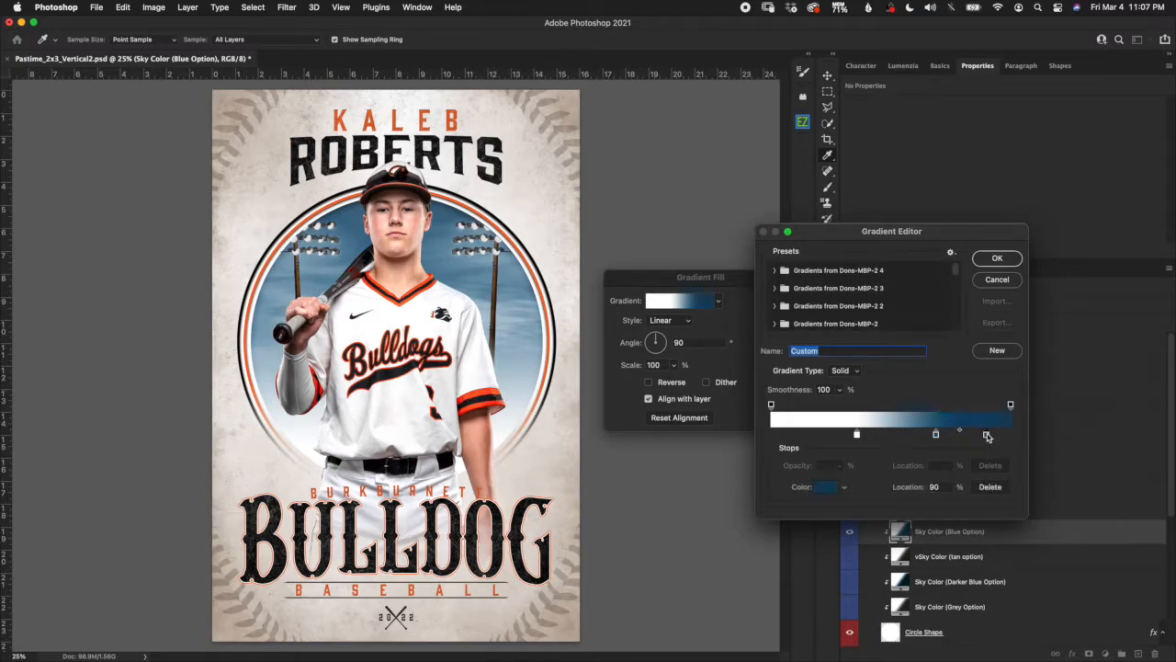
left_click(825, 490)
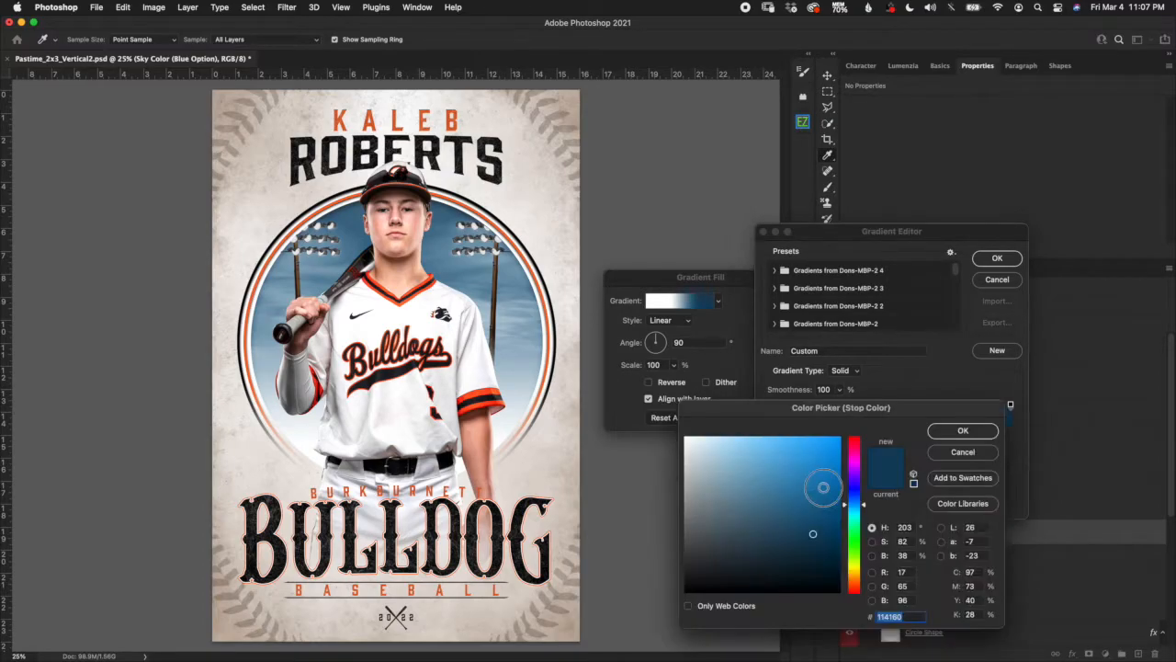
left_click(965, 452)
left_click(935, 435)
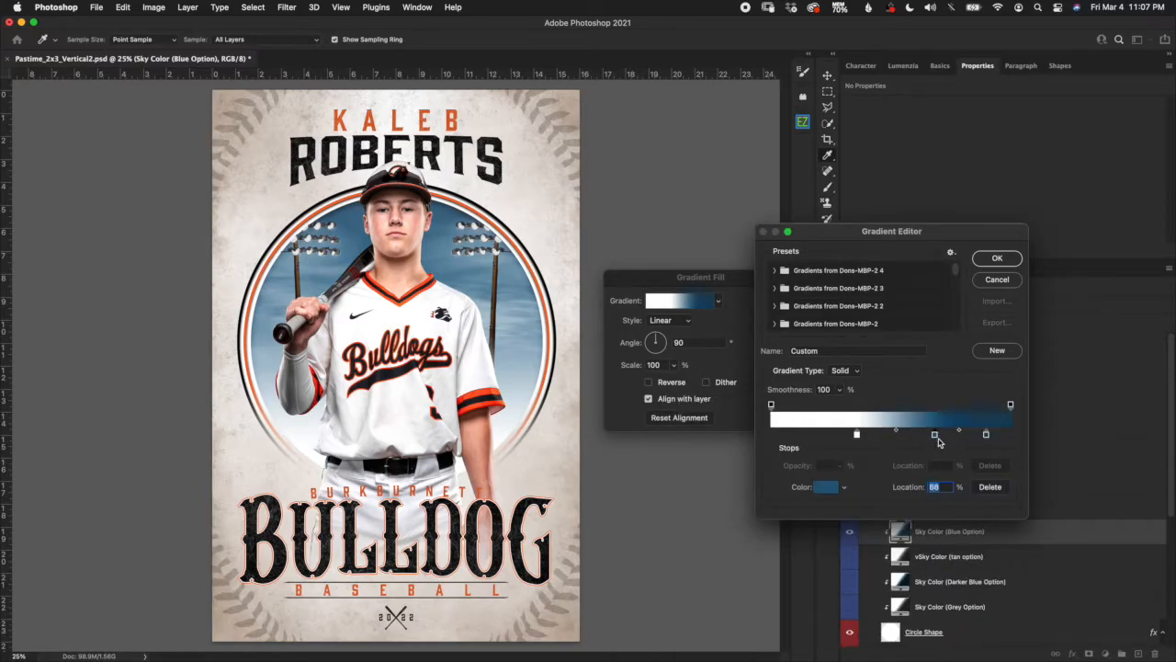
left_click(830, 491)
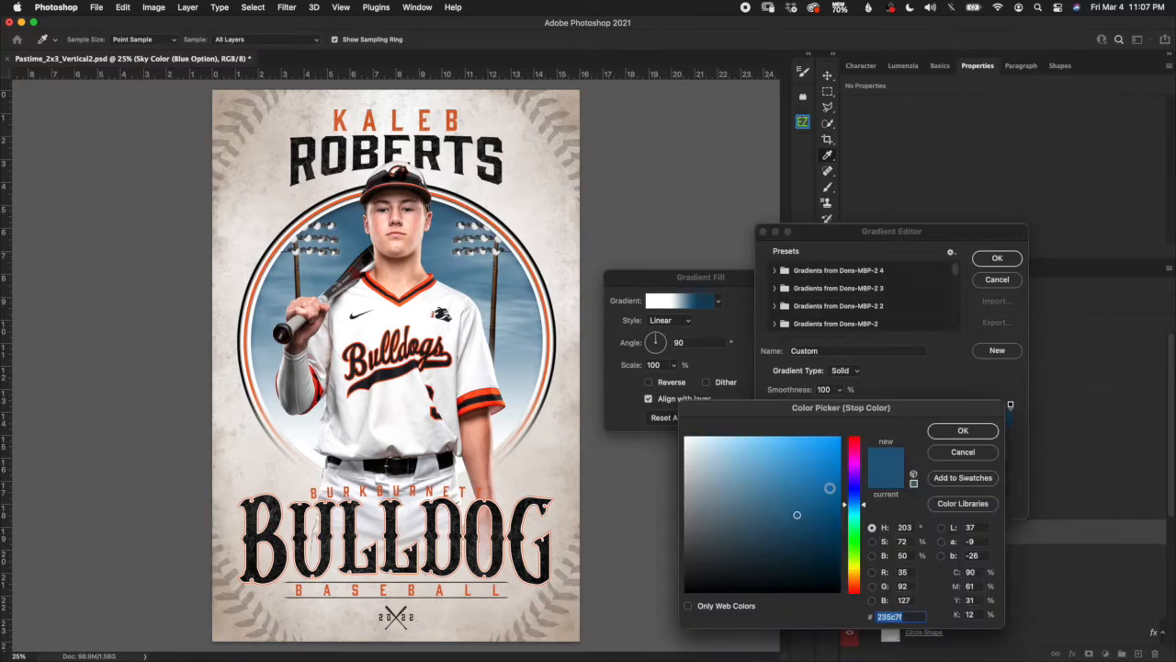
left_click(980, 448)
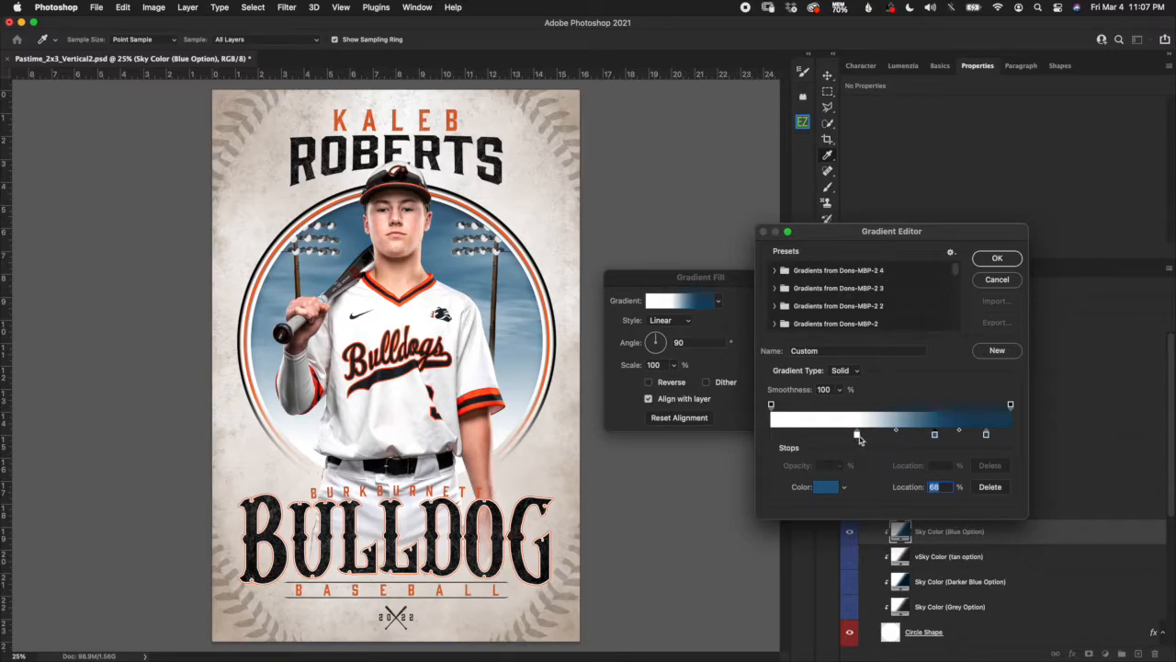
mouse_move(857, 436)
left_mouse_down()
mouse_move(823, 441)
mouse_move(959, 440)
mouse_move(956, 470)
mouse_move(946, 438)
mouse_move(960, 439)
mouse_move(878, 440)
left_mouse_up()
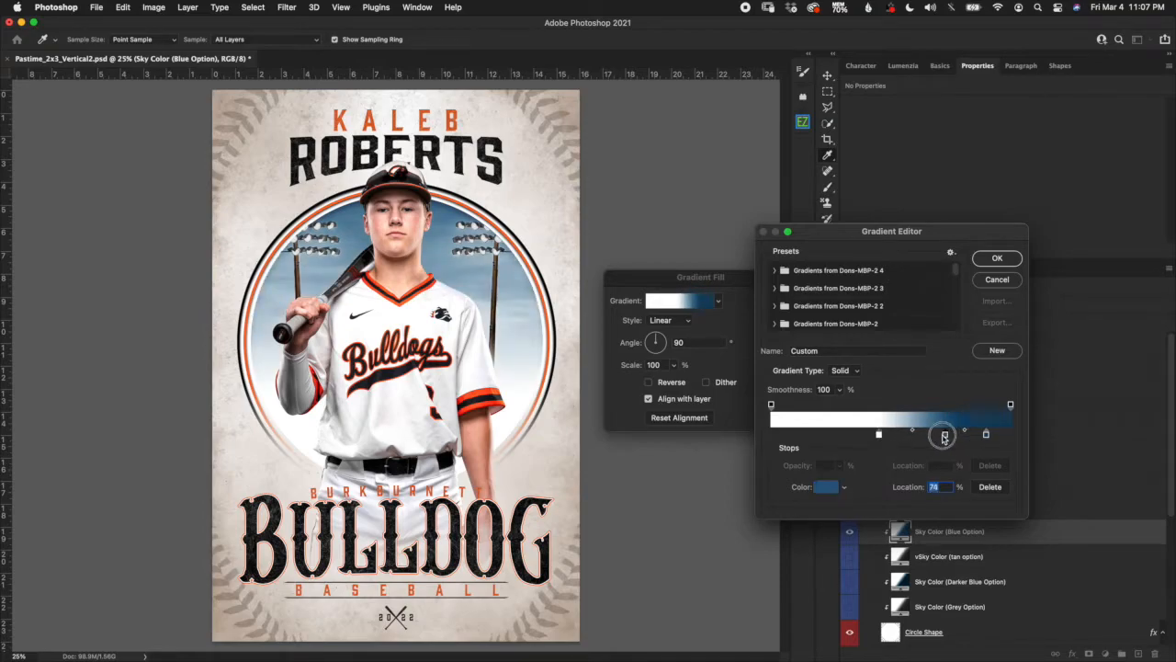
left_click_drag(957, 438, 937, 437)
left_click(997, 259)
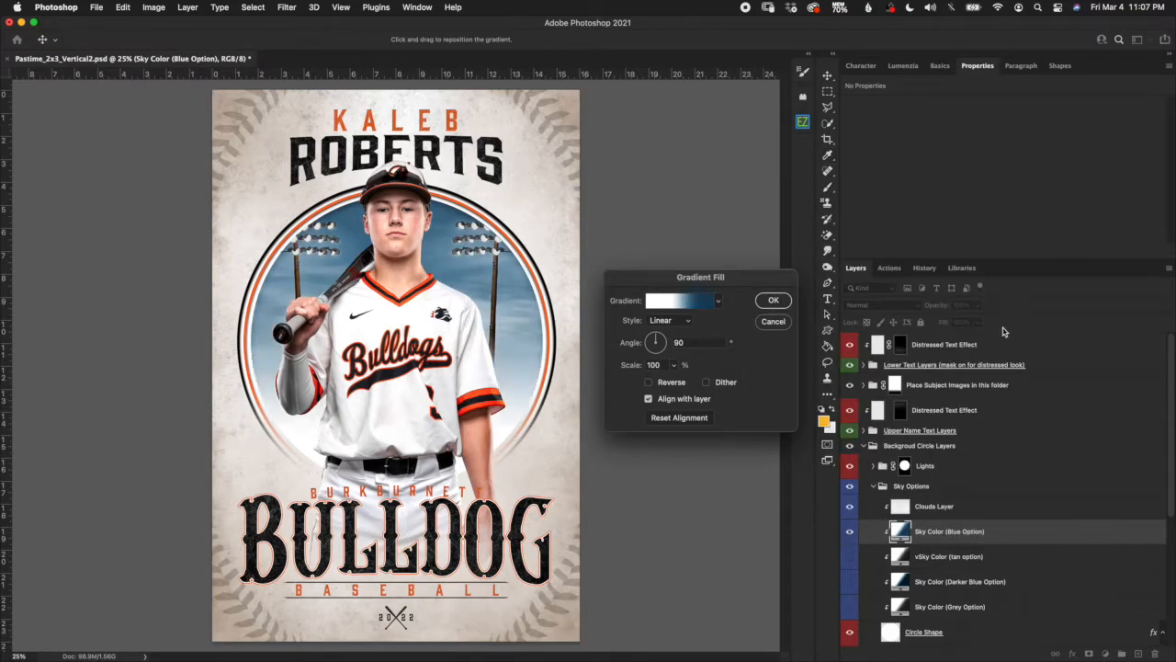
Hide Sky Color (Blue Option), Clouds Layer and Lights, then bring up the Stock folder in Finder.
left_click(780, 322)
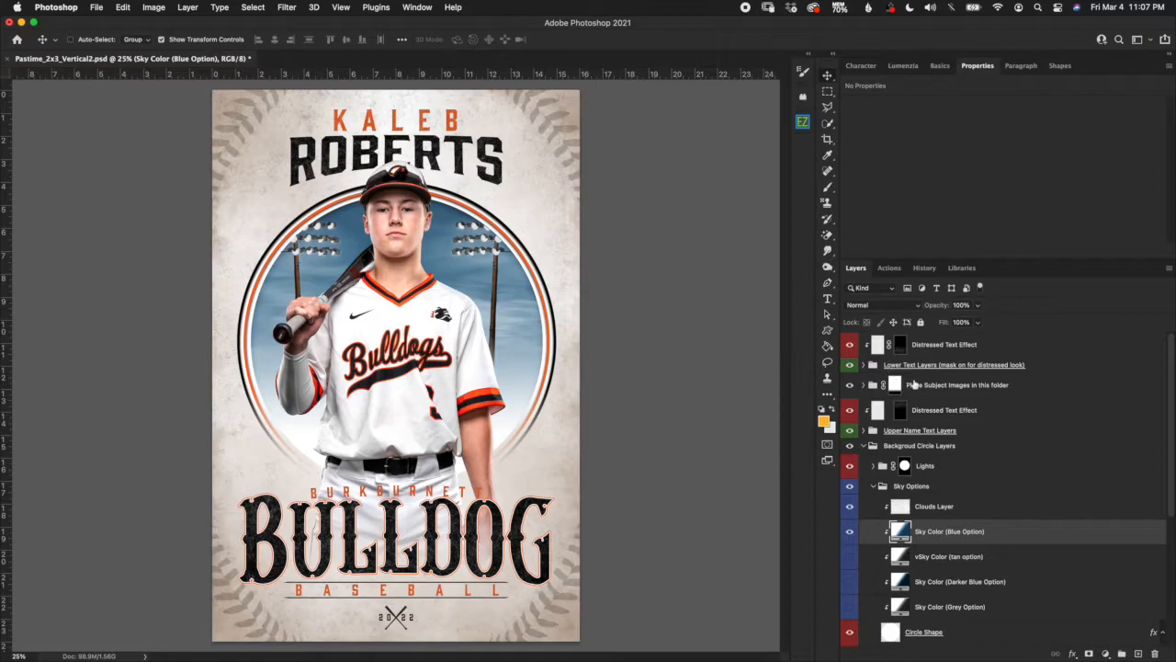
scroll(988, 548, "down", 3)
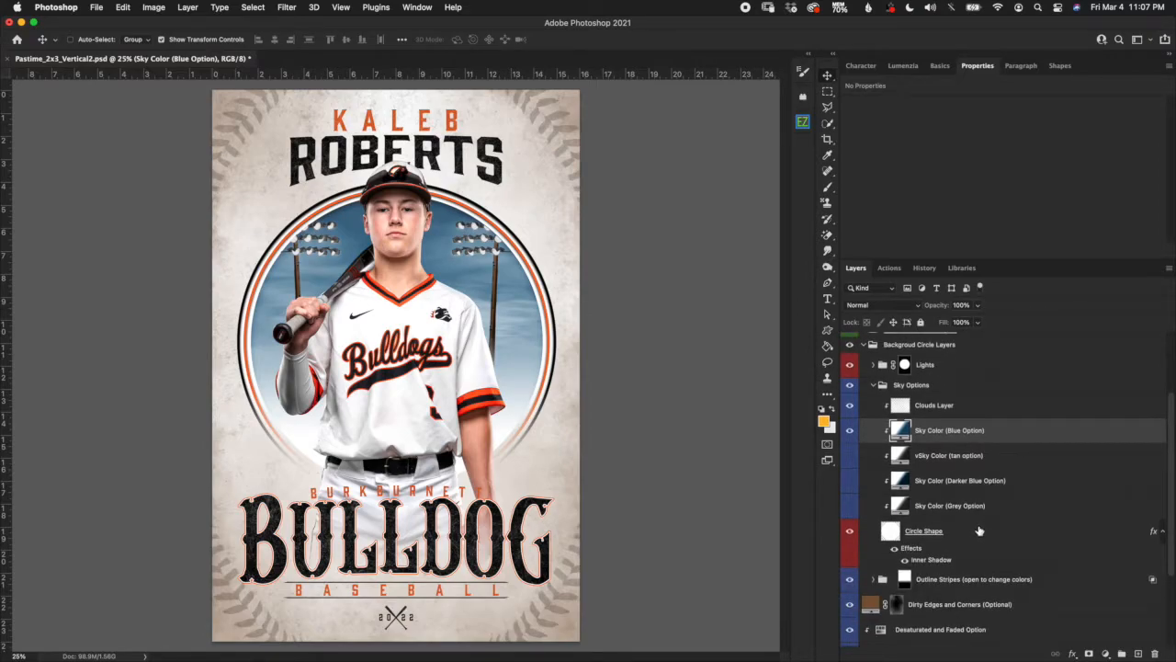
left_click(849, 432)
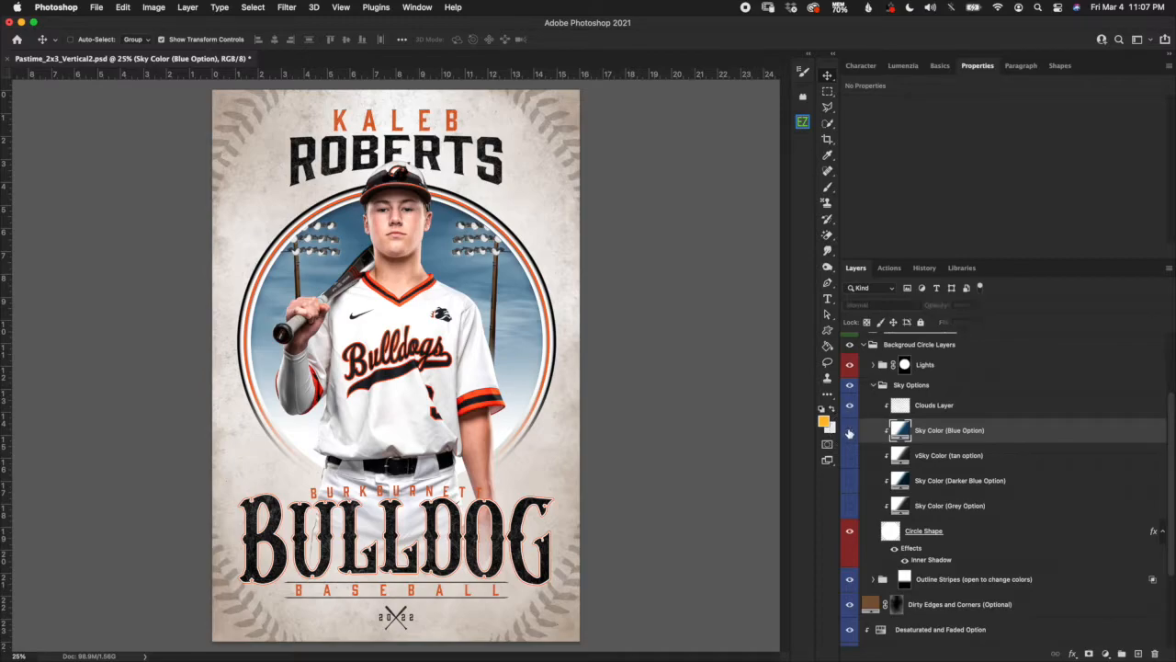
left_click(849, 405)
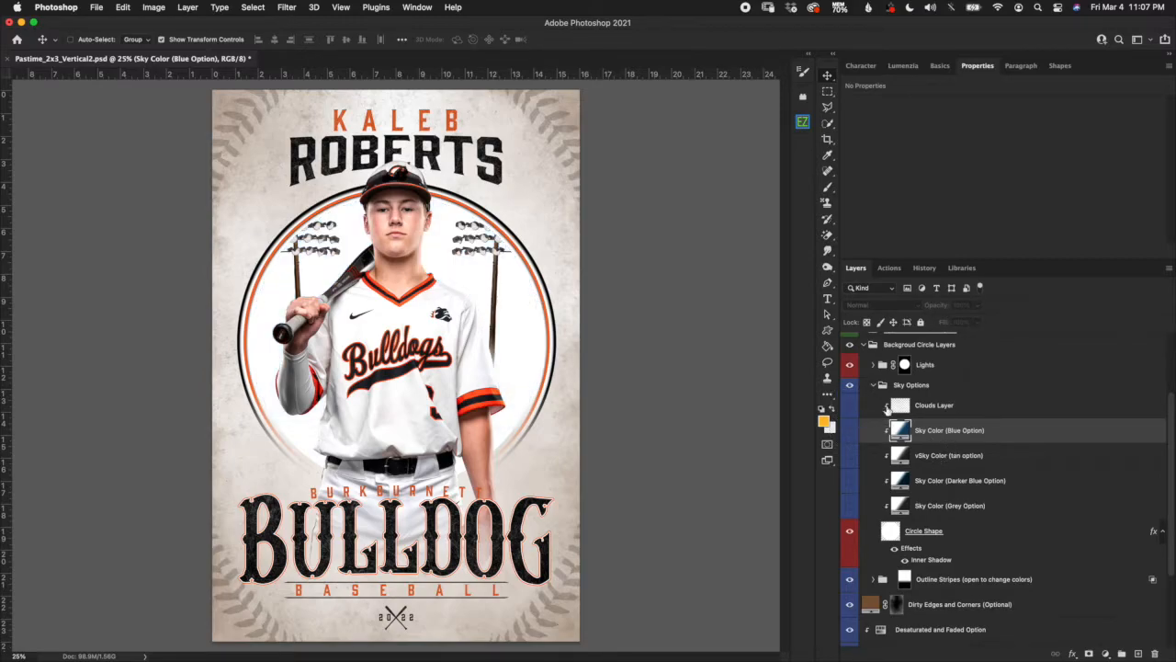
left_click(972, 543)
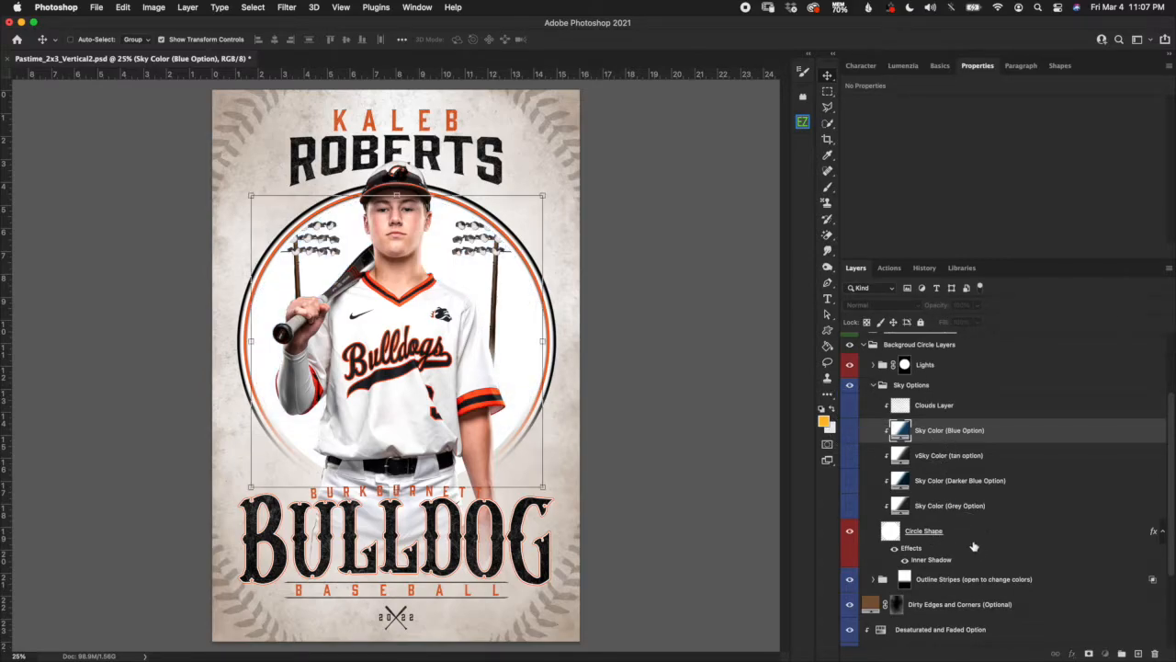
left_click(973, 546)
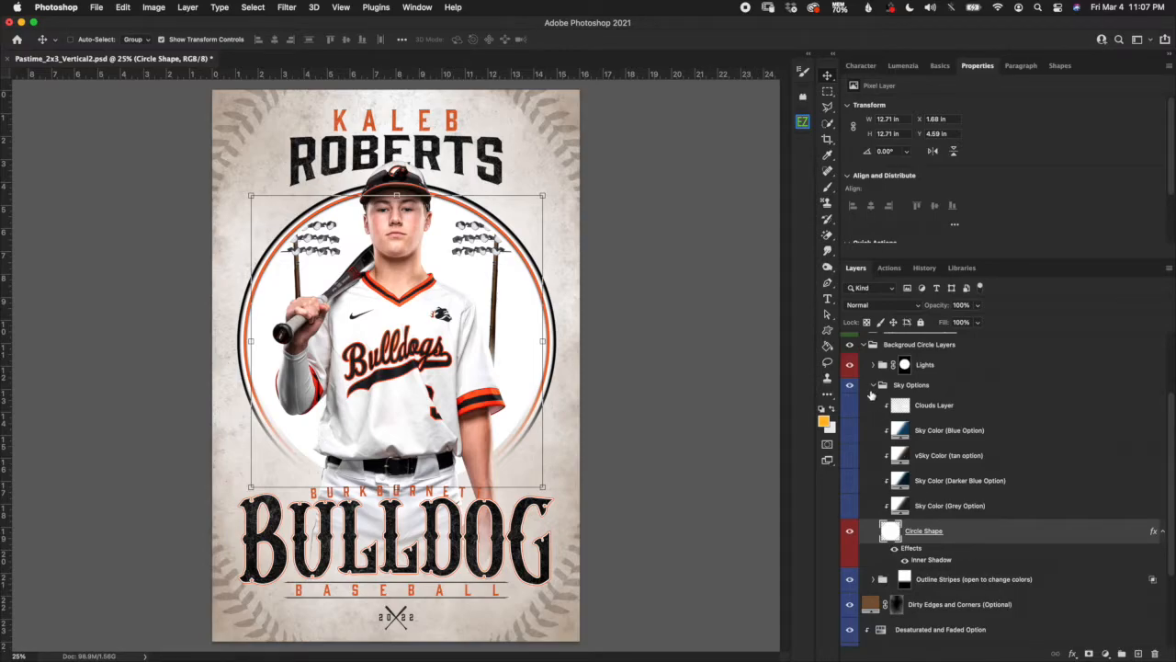
left_click(849, 364)
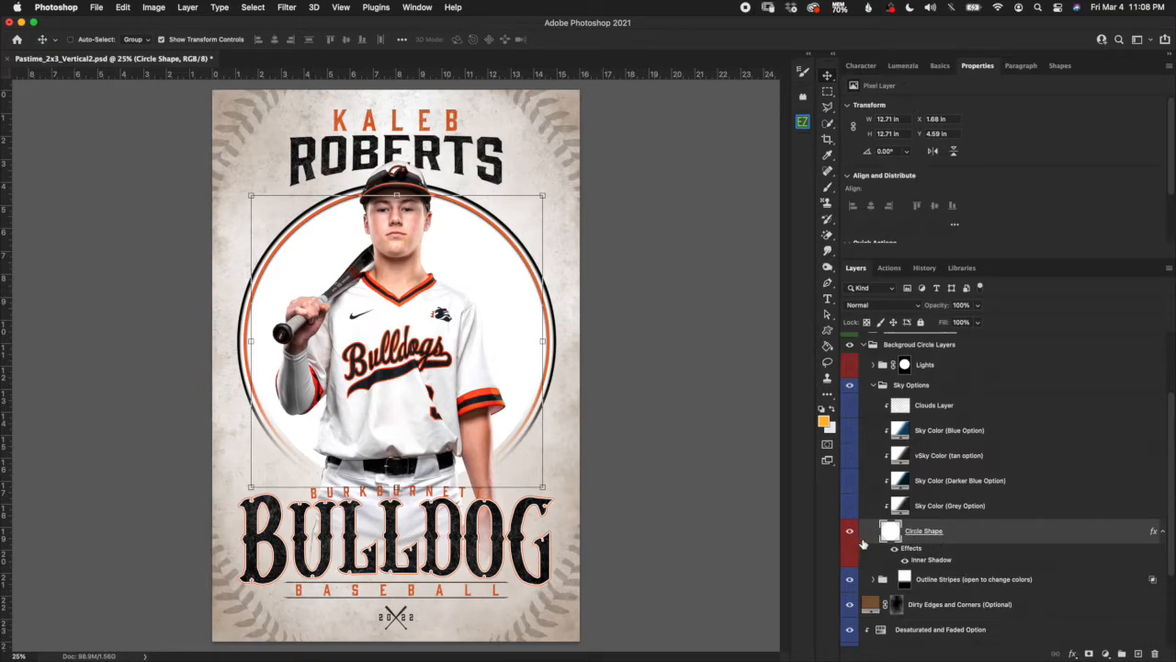
left_click(296, 647)
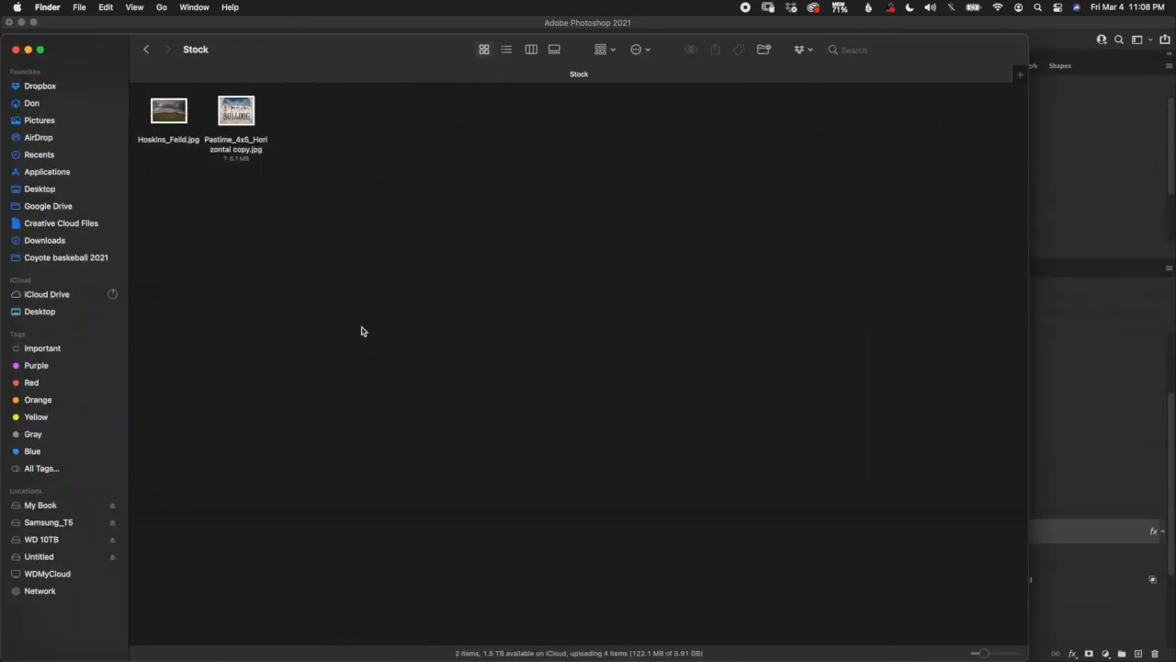
Place Hoskins_Feild.jpg onto the poster and clip it to the Circle Shape layer.
left_click_drag(270, 58, 353, 448)
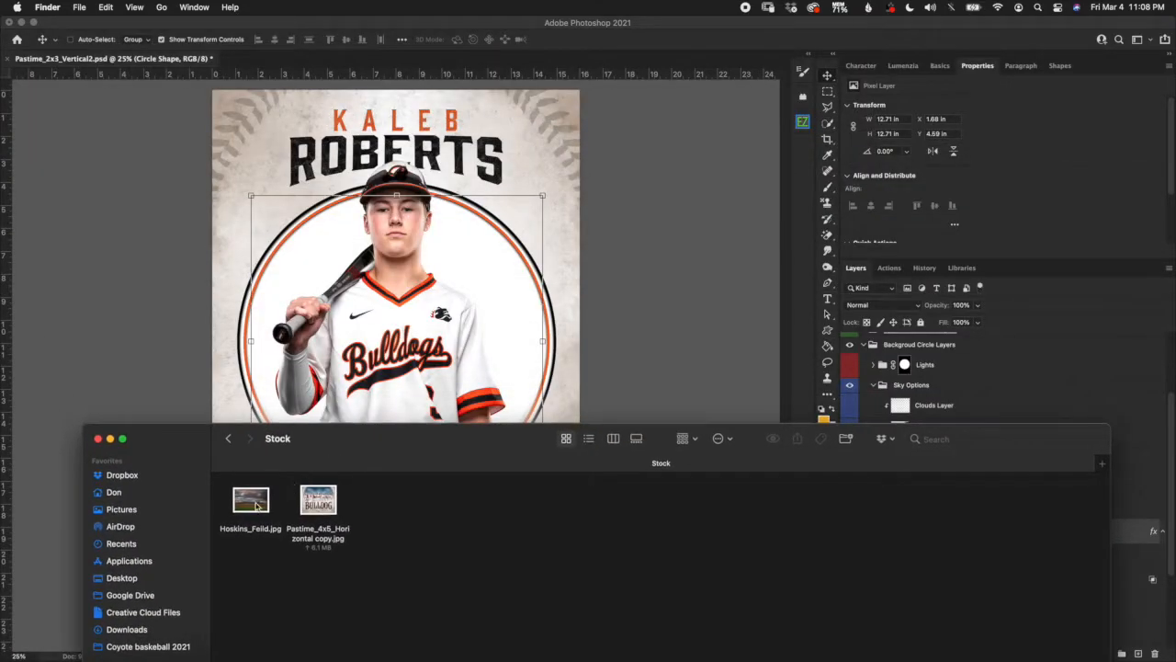
left_click_drag(253, 508, 317, 375)
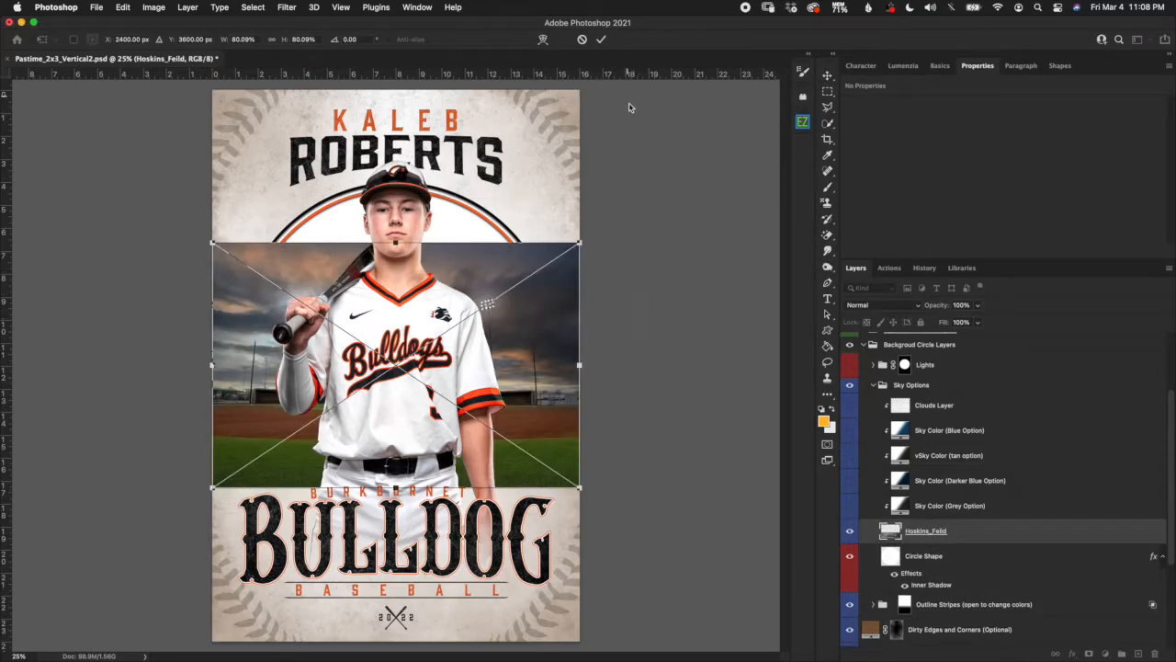
left_click(601, 40)
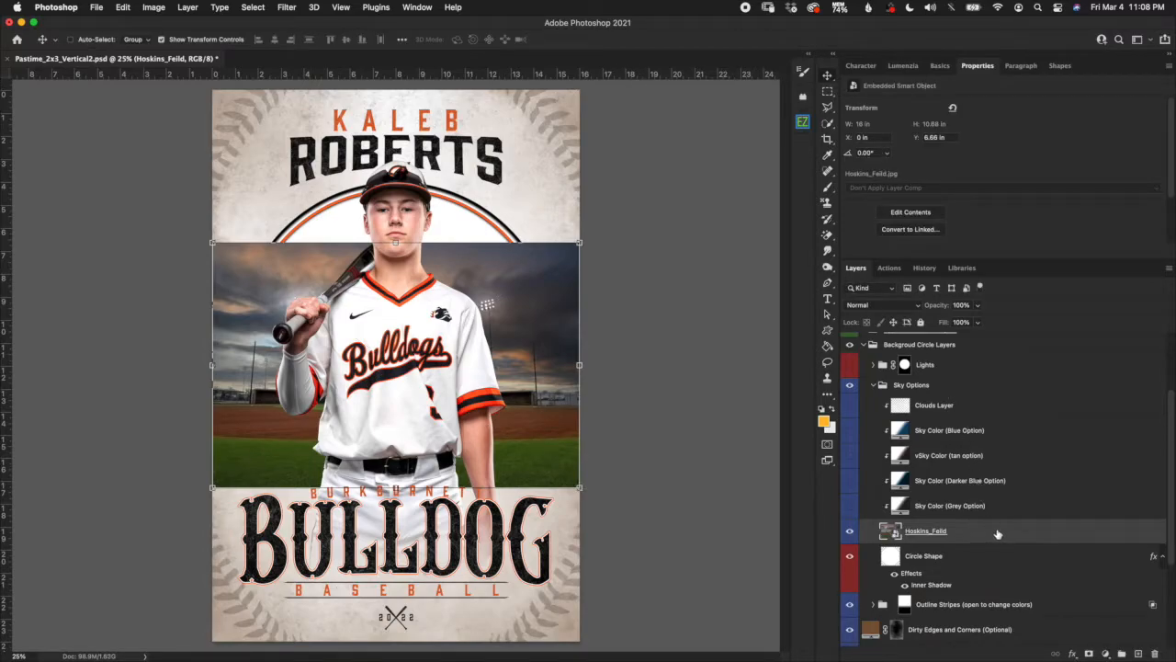
left_click_drag(985, 546, 984, 536)
left_click(986, 542, "alt")
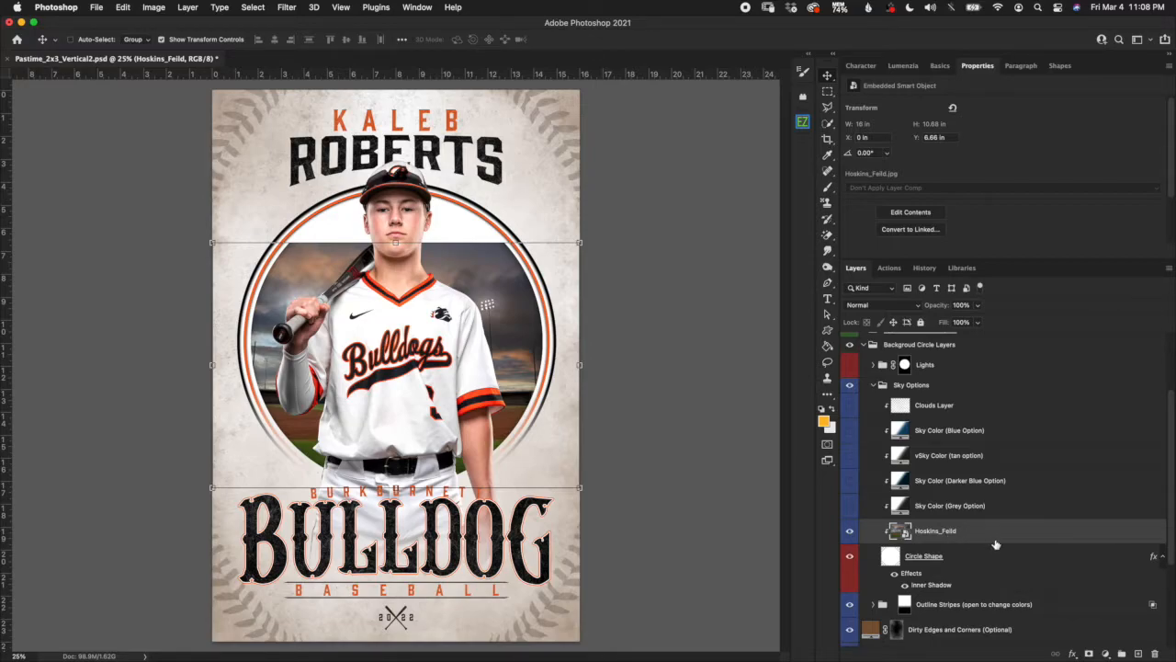
right_click(981, 533)
key("Escape")
left_click(984, 542, "alt")
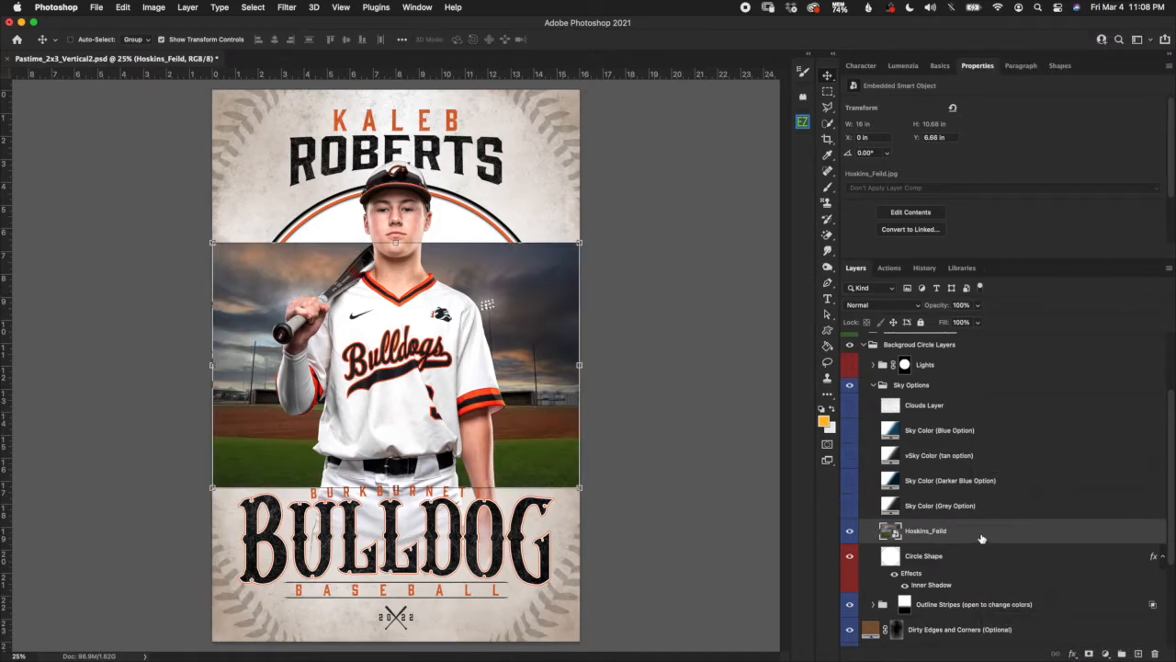
right_click(980, 537)
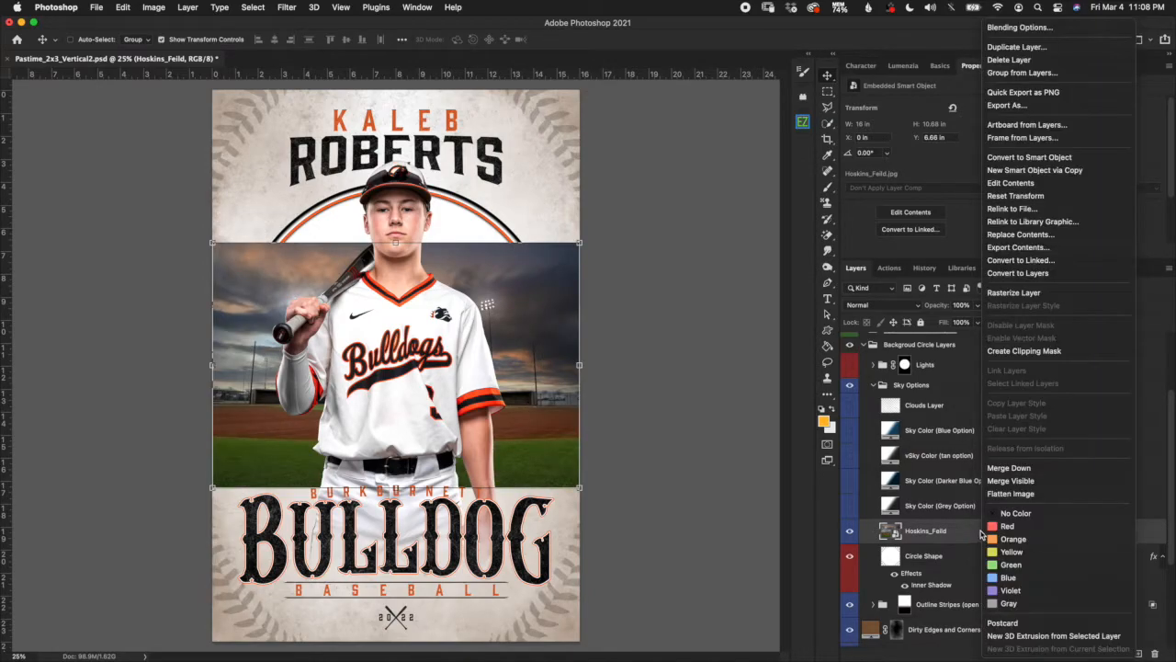
left_click(1035, 353)
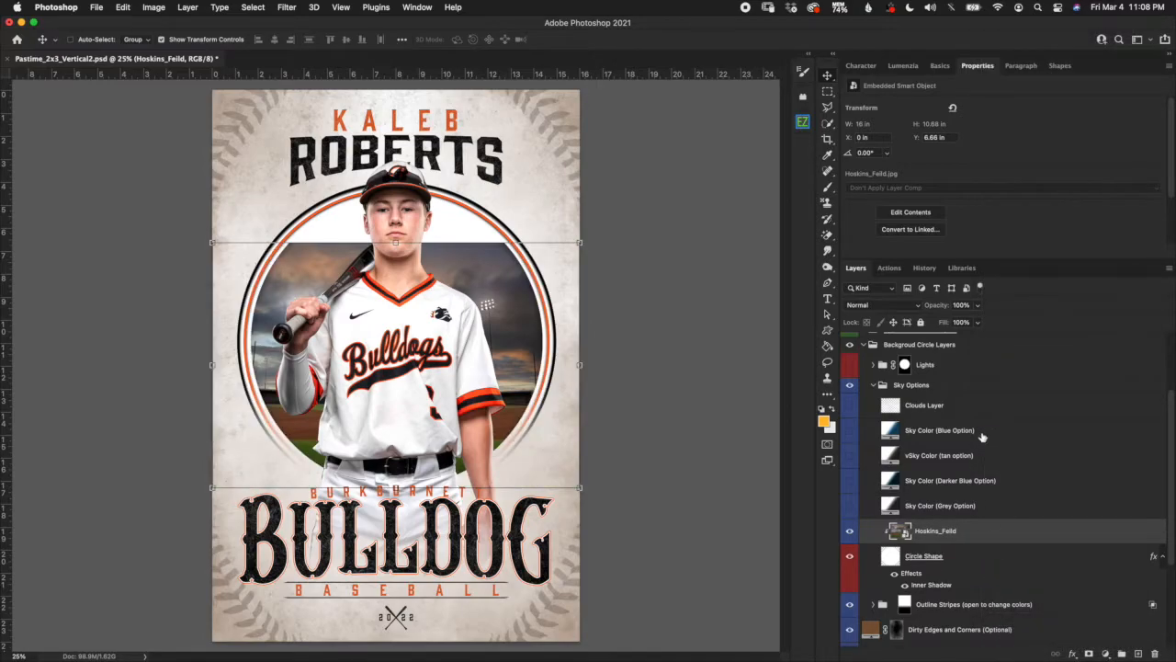
scroll(1001, 546, "down", 2)
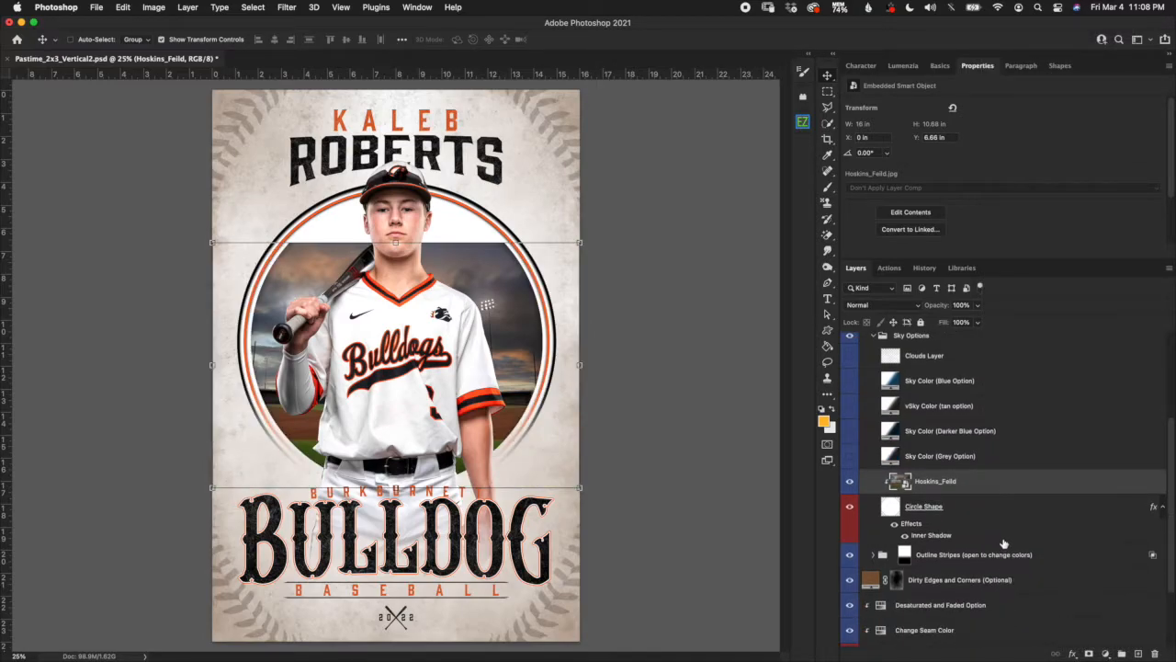
left_click(1008, 489, "alt")
left_click(1010, 488, "alt")
left_click(1014, 488, "alt")
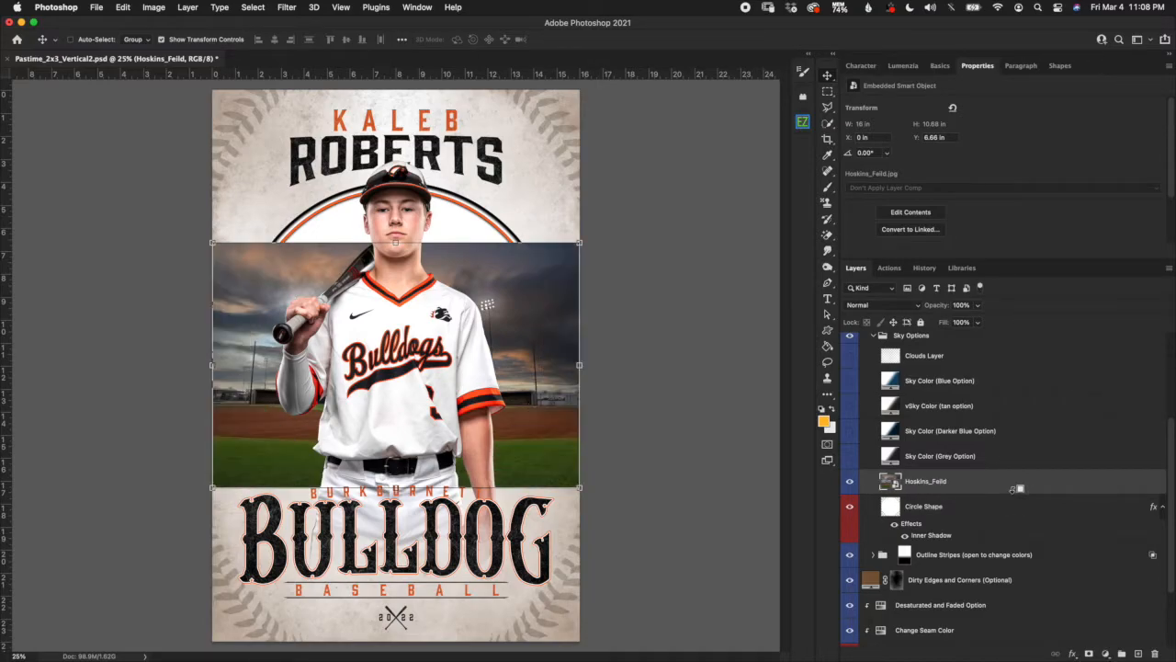
left_click(1013, 488, "alt")
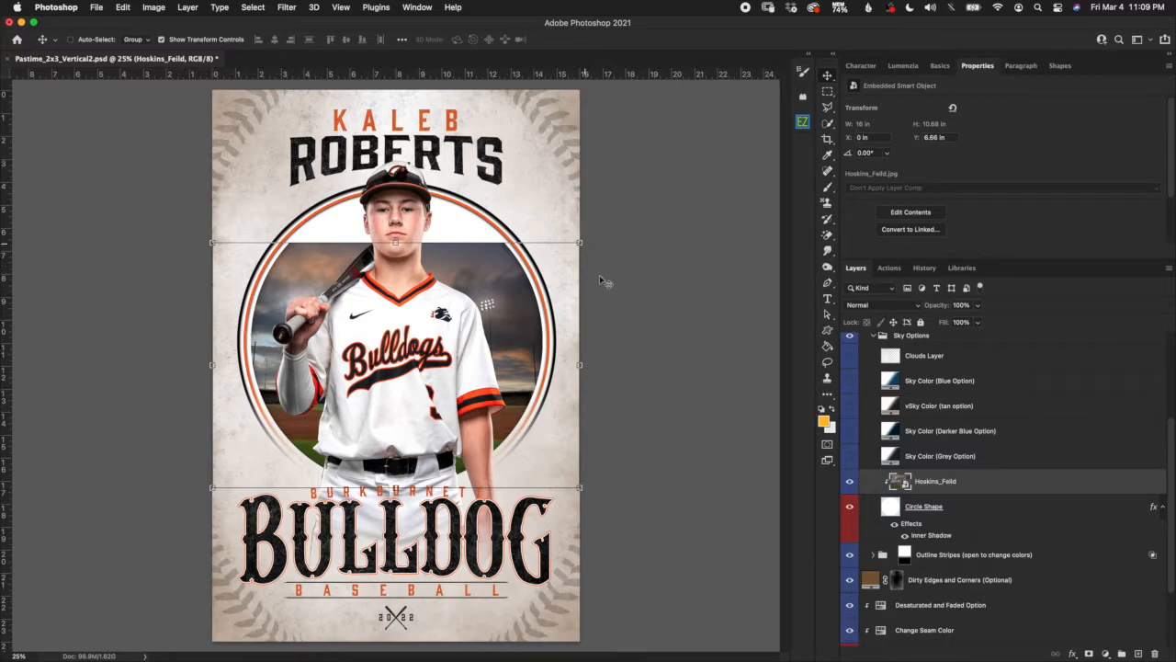
left_click(893, 511)
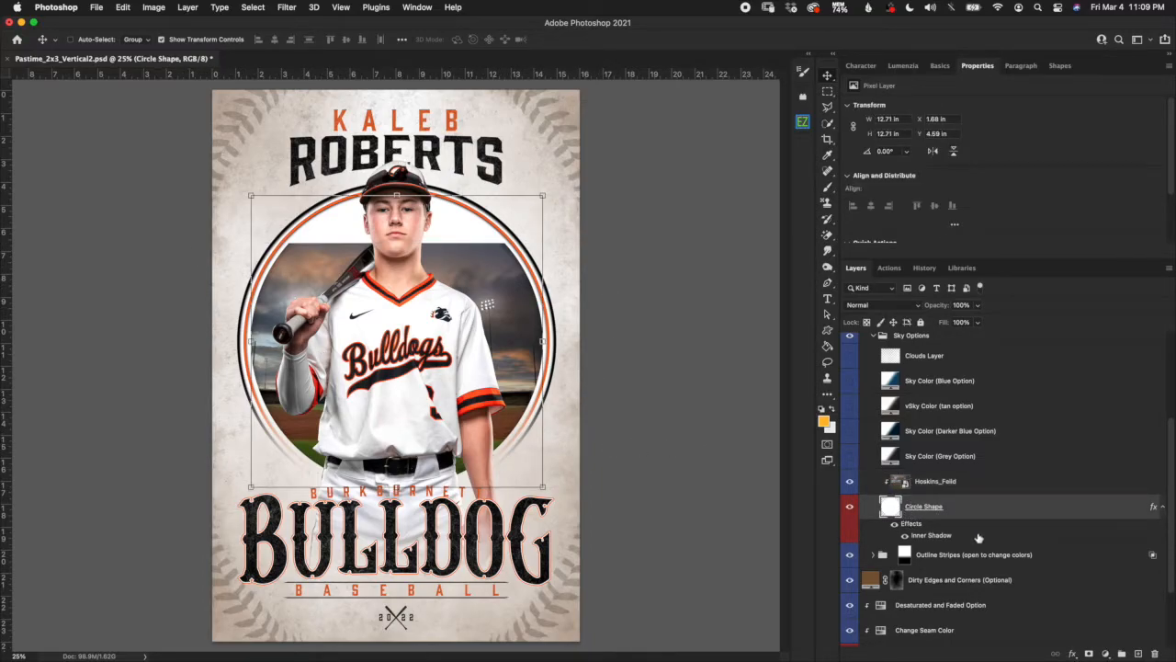
left_click(958, 484)
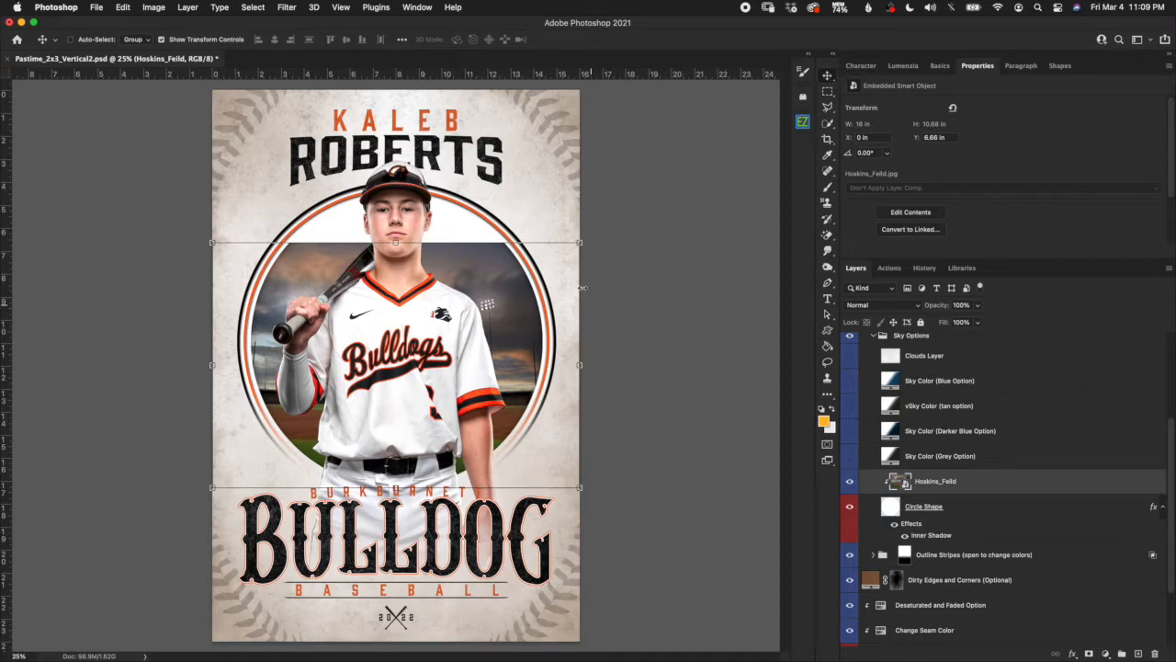
Scale the Hoskins_Feild photo to 94.61%, nudge it left inside the circle, and commit.
left_click(579, 242)
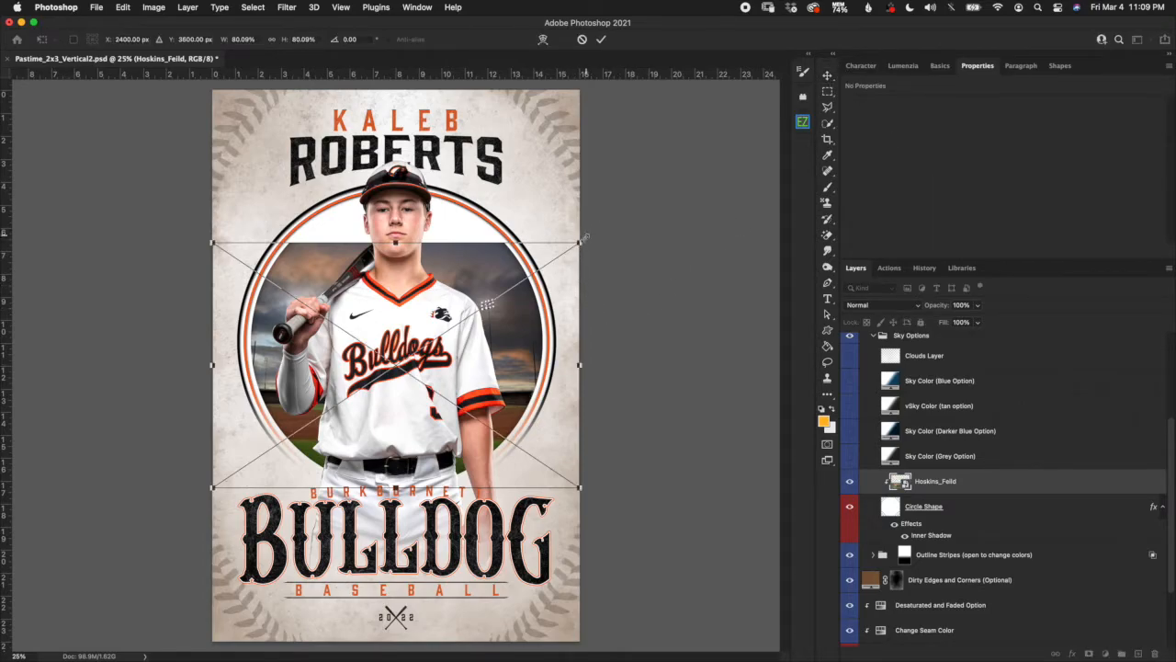
left_click_drag(579, 243, 653, 192)
left_click_drag(597, 325, 572, 355)
left_click_drag(503, 323, 516, 323)
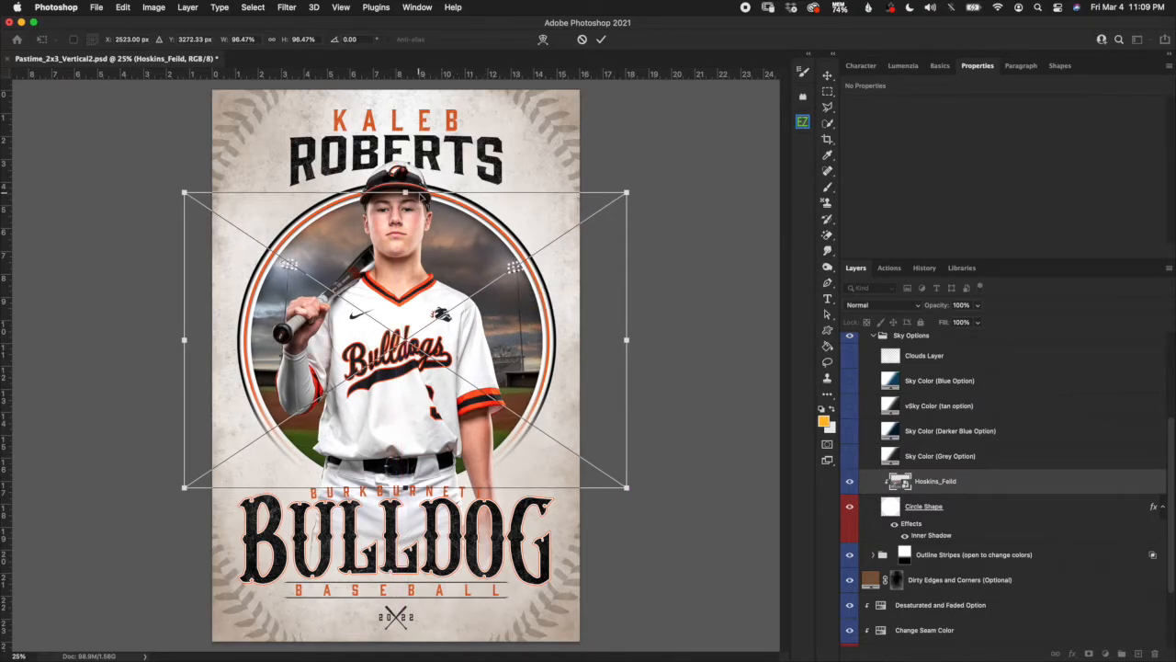
left_click_drag(405, 192, 402, 196)
left_click_drag(405, 487, 404, 483)
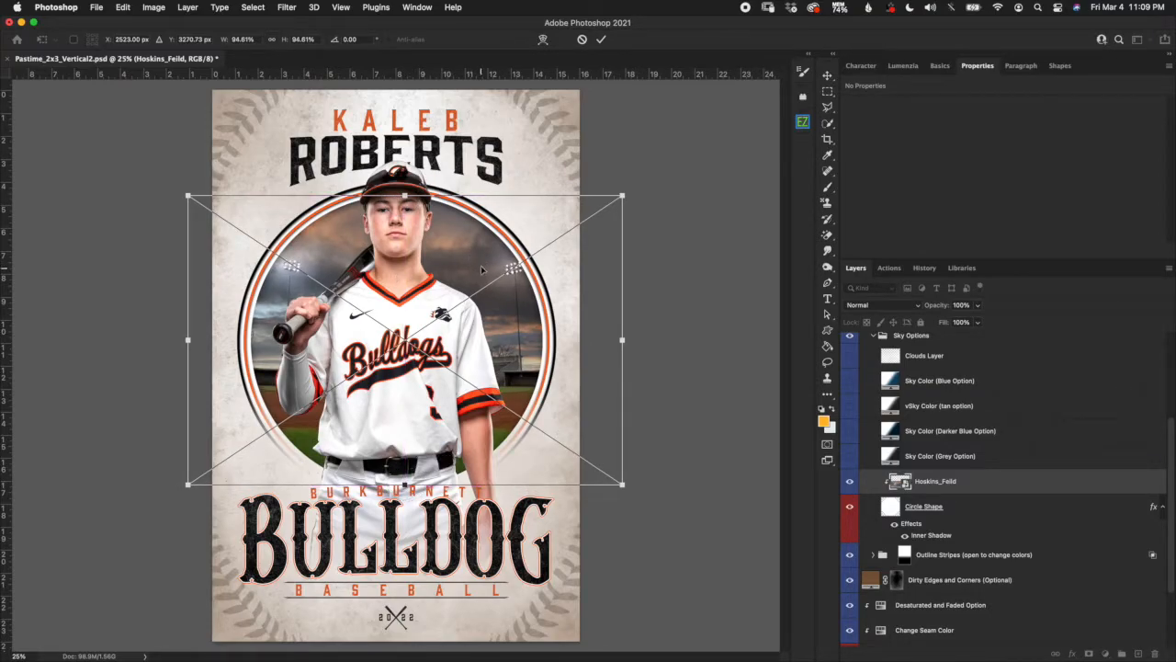
key("shift+Left")
key("shift+Left")
key("shift+Left")
key("shift+Left")
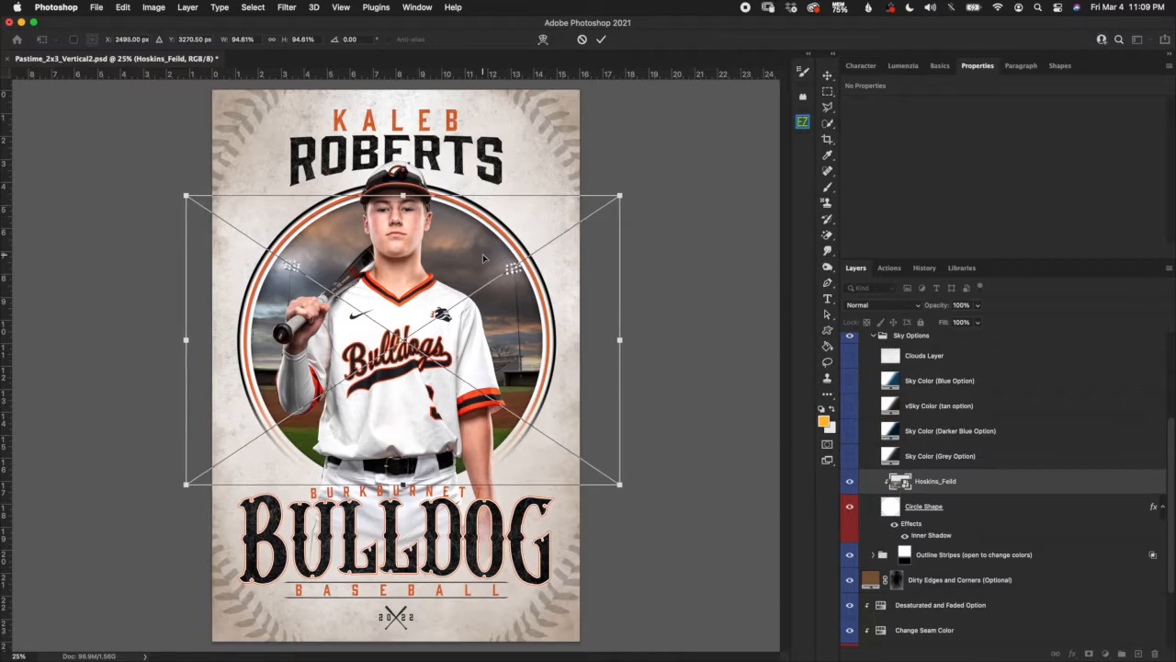
key("shift+Left")
key("shift+Left")
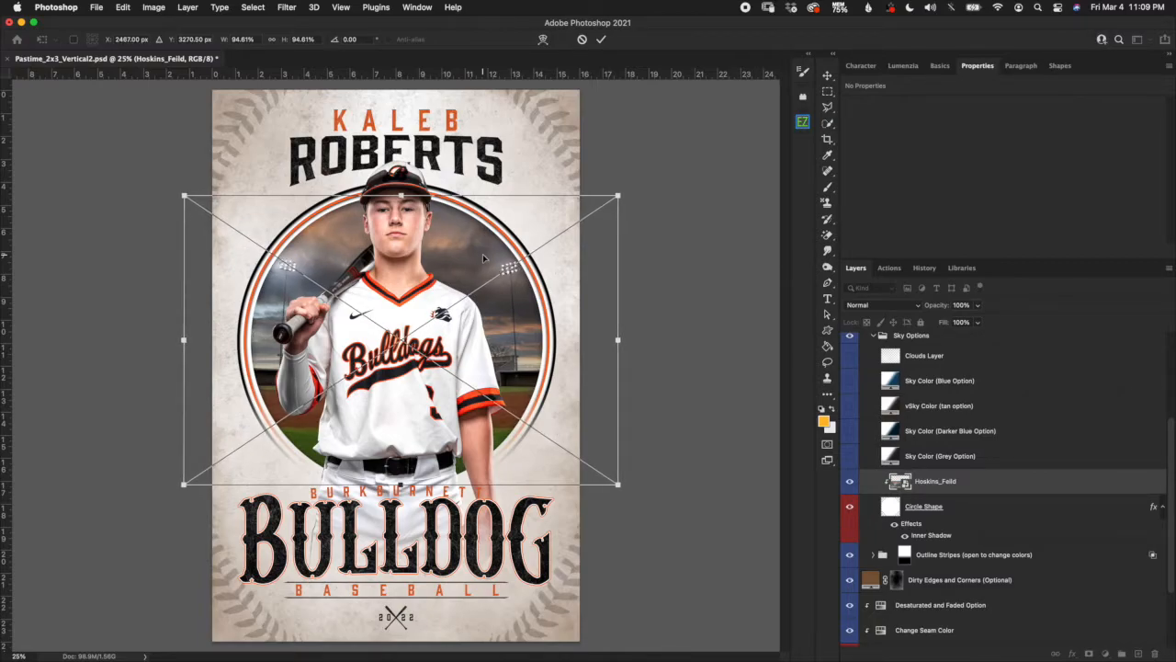
key("shift+Left")
key("shift+Left")
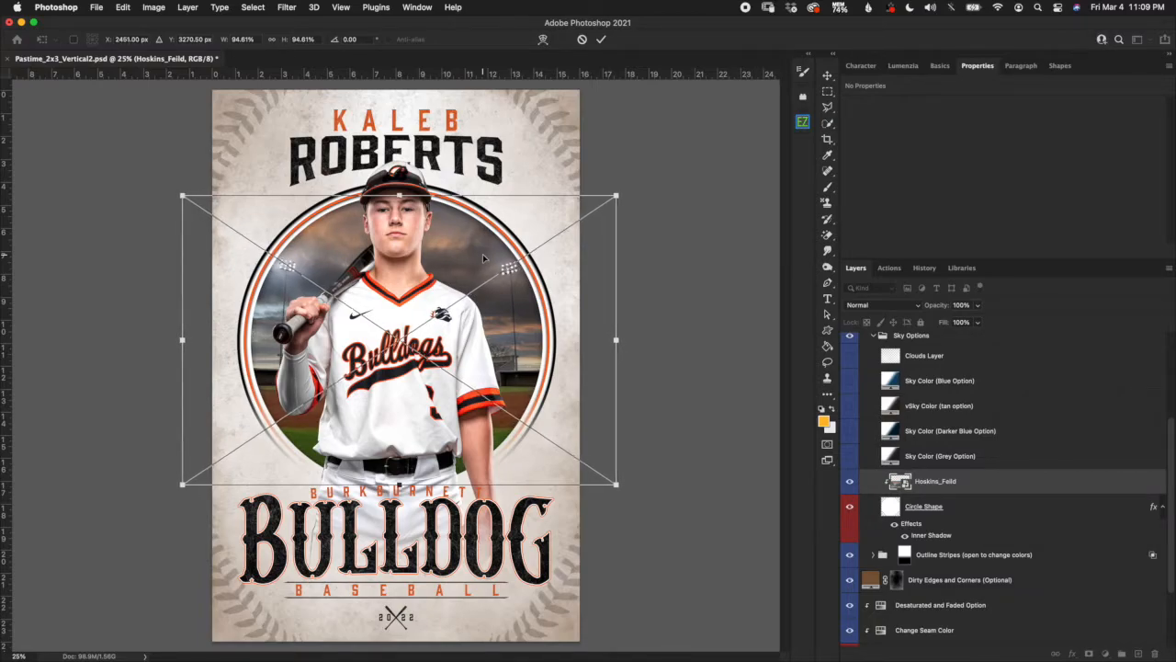
key("Return")
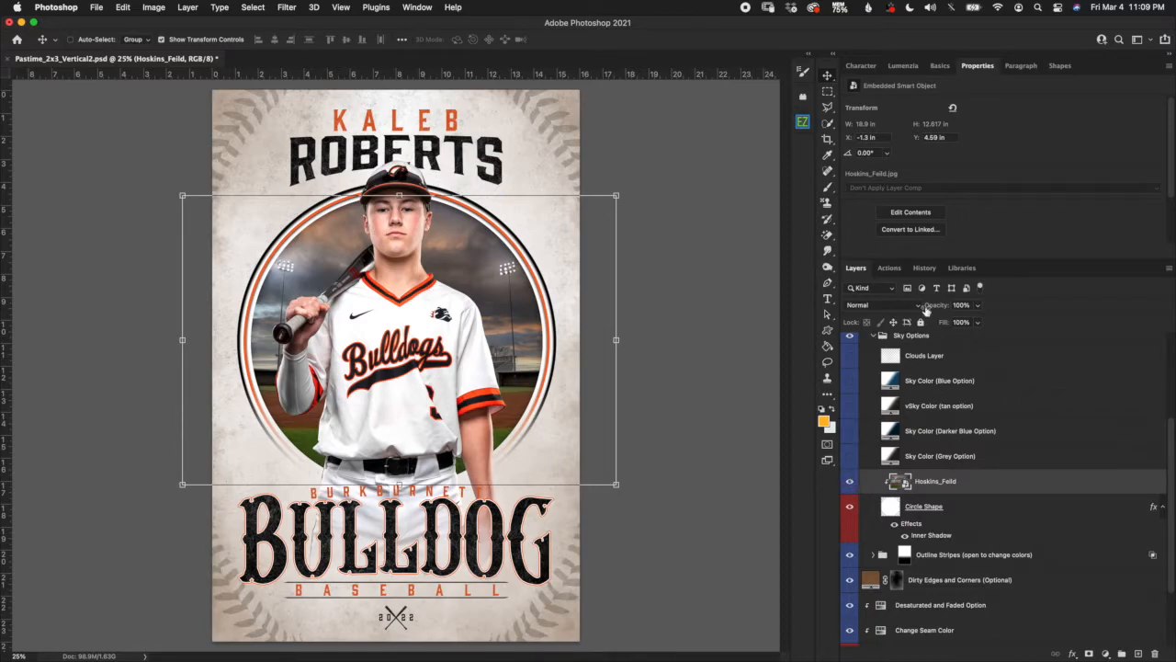
Revert through History to the earlier Create Clipping Mask state, restoring the blue sky and lights.
left_click(924, 268)
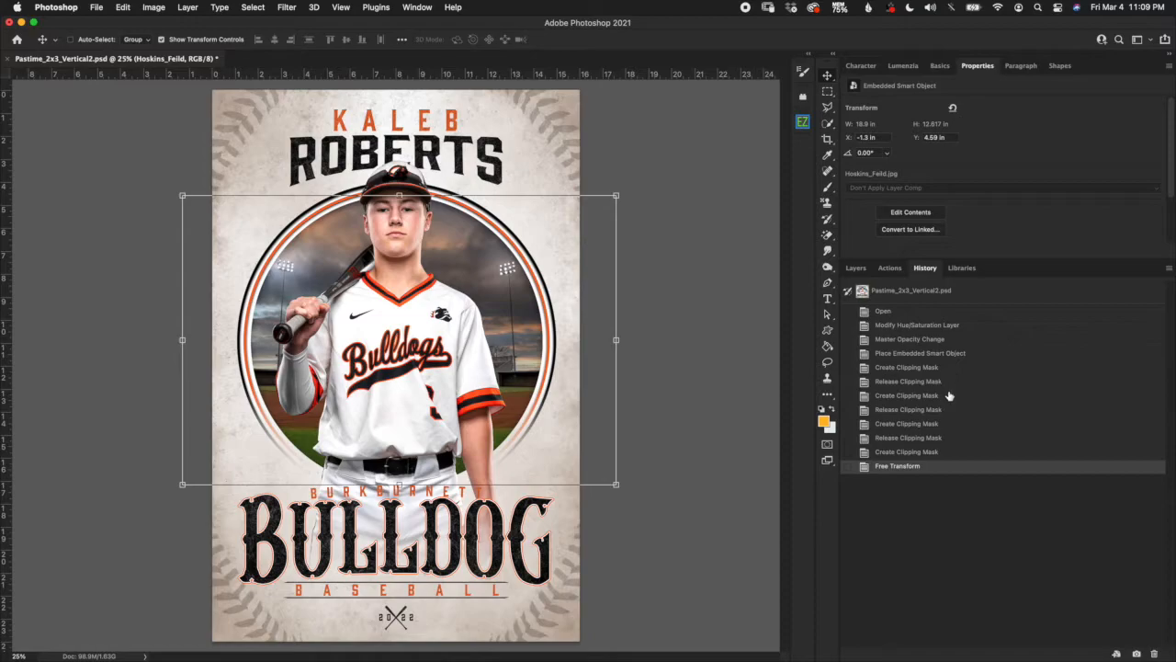
left_click(933, 426)
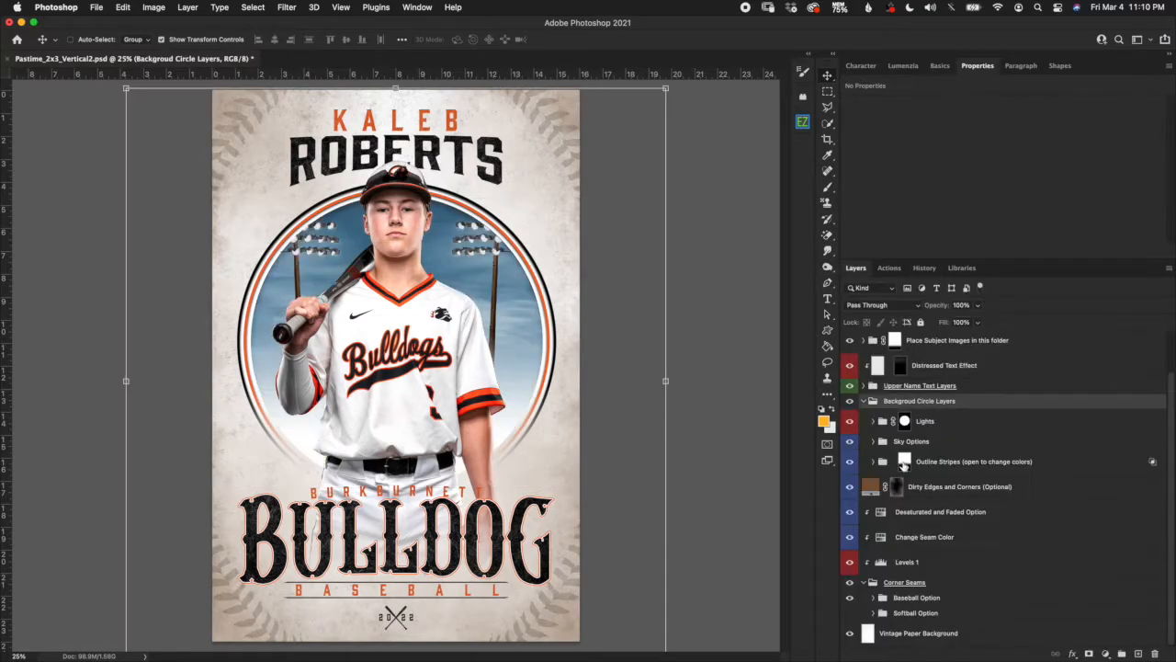
left_click(960, 466)
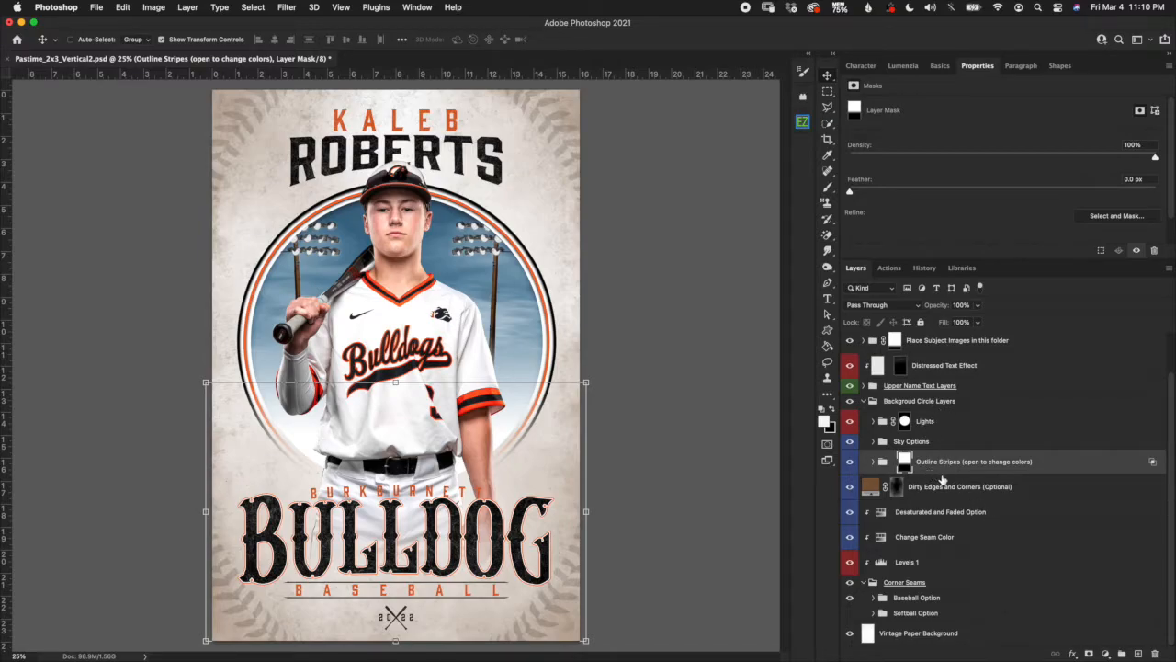
left_click(874, 462)
left_click(958, 496)
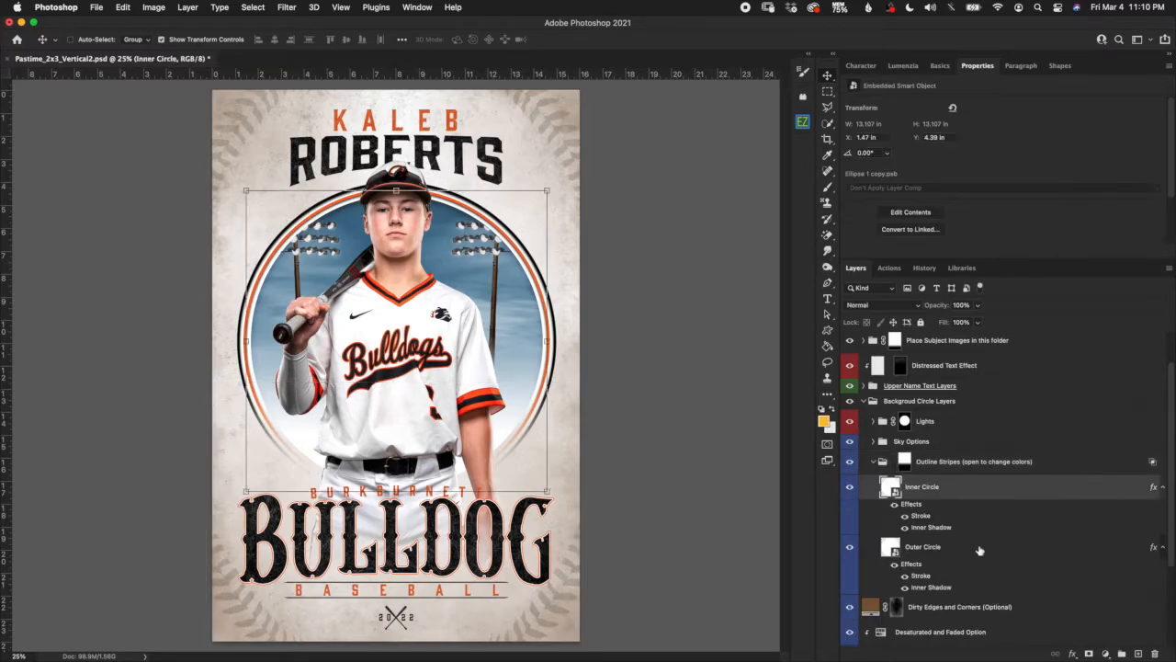
left_click(976, 549)
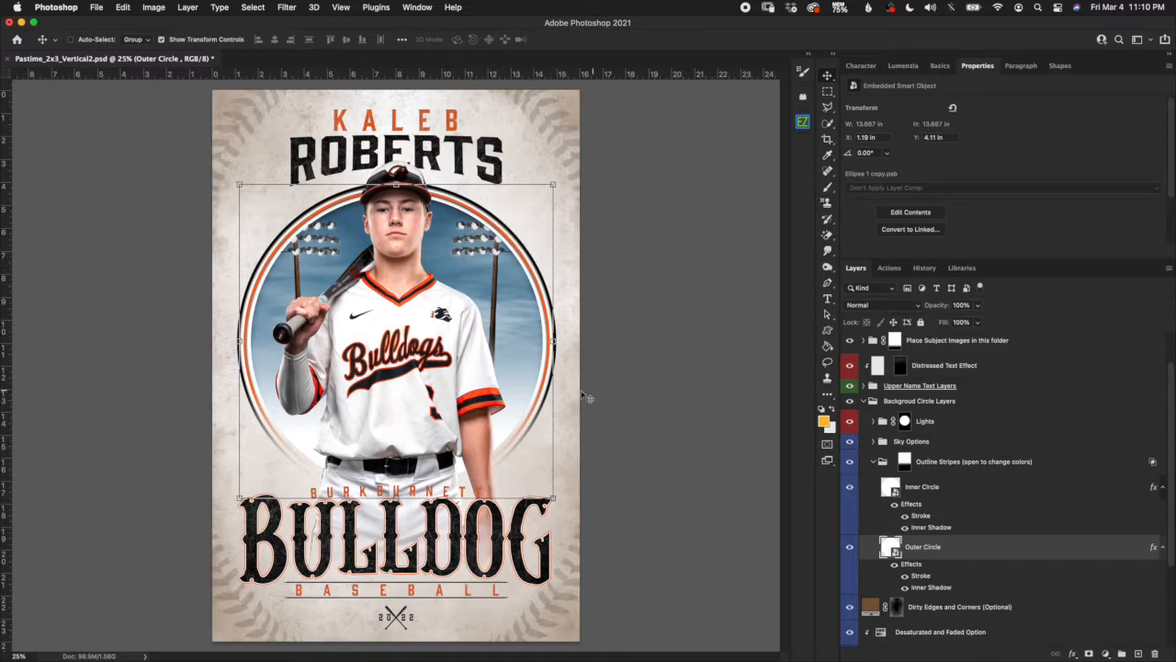
left_click(923, 516)
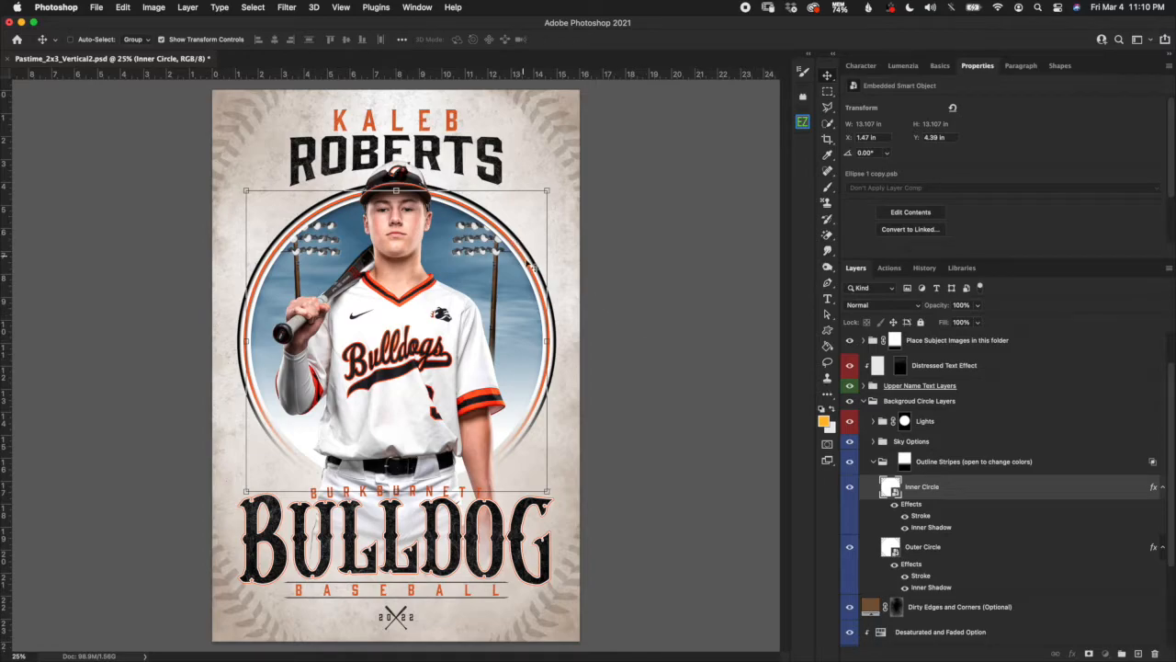
double_click(920, 517)
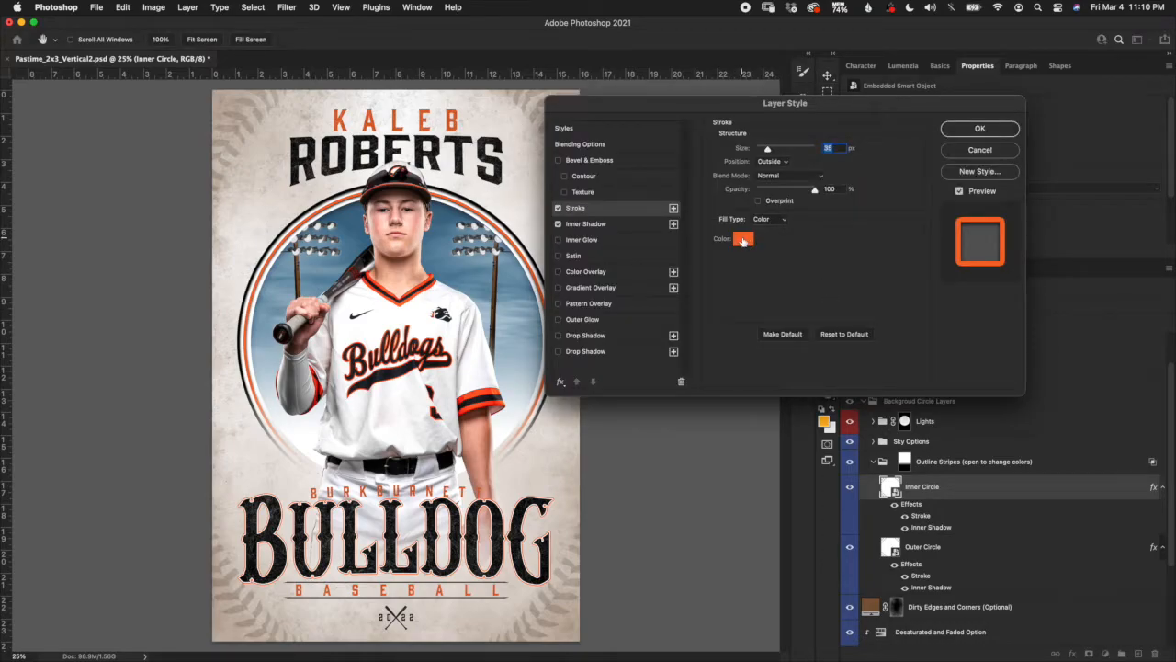
left_click(742, 241)
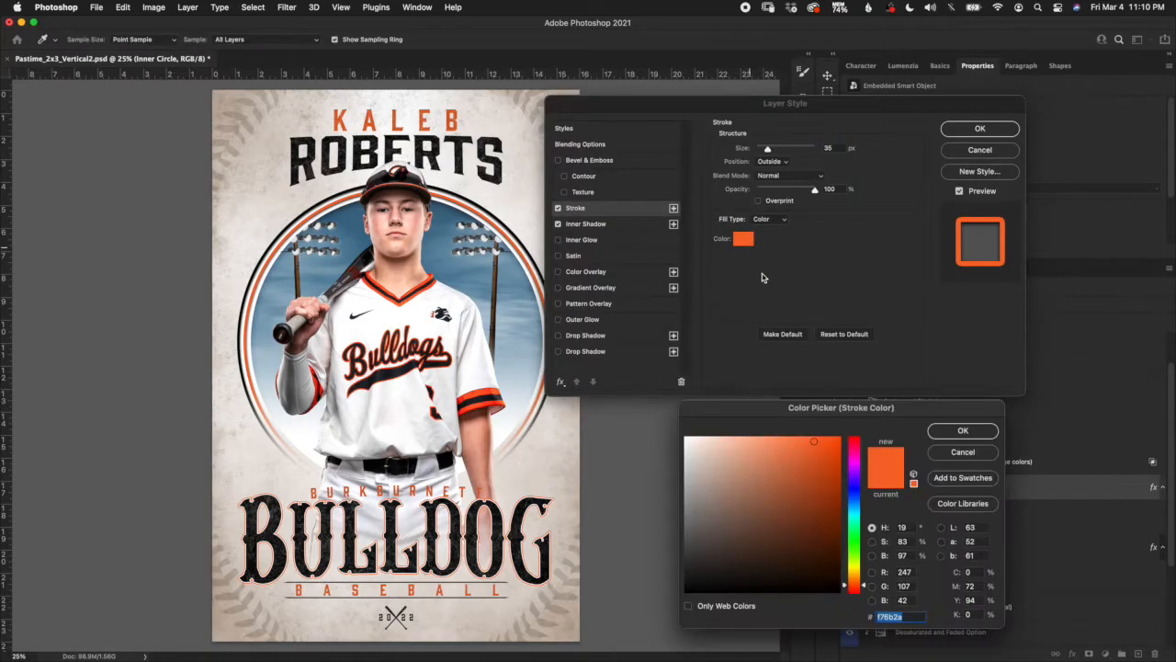
left_click(962, 453)
left_click(980, 150)
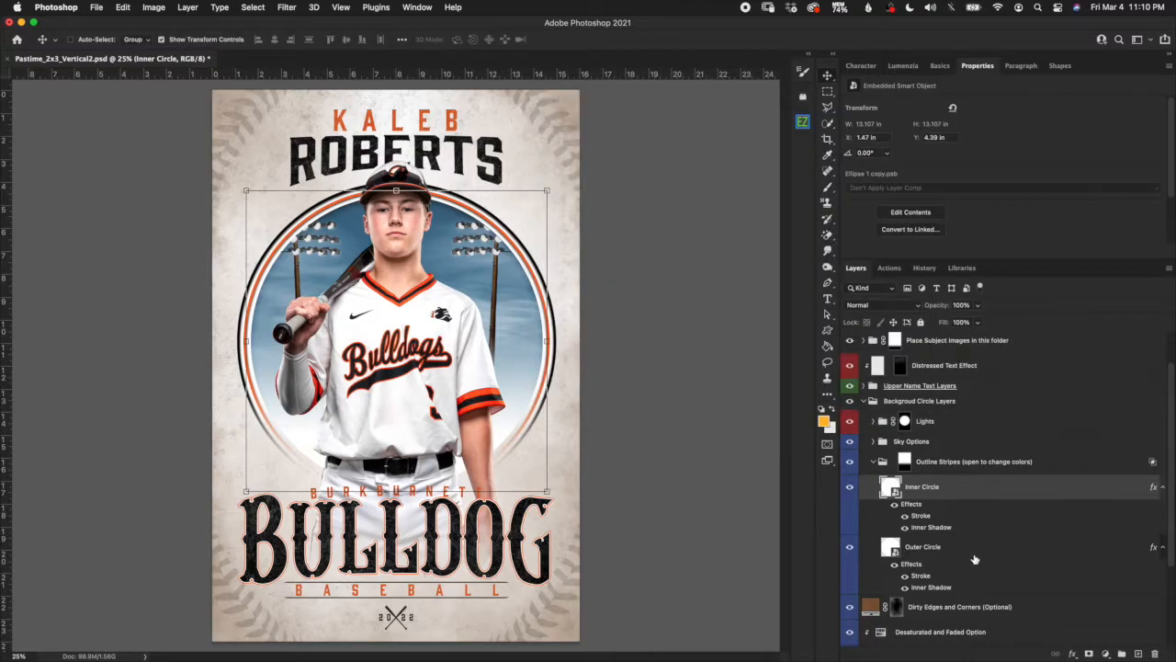
left_click(975, 554)
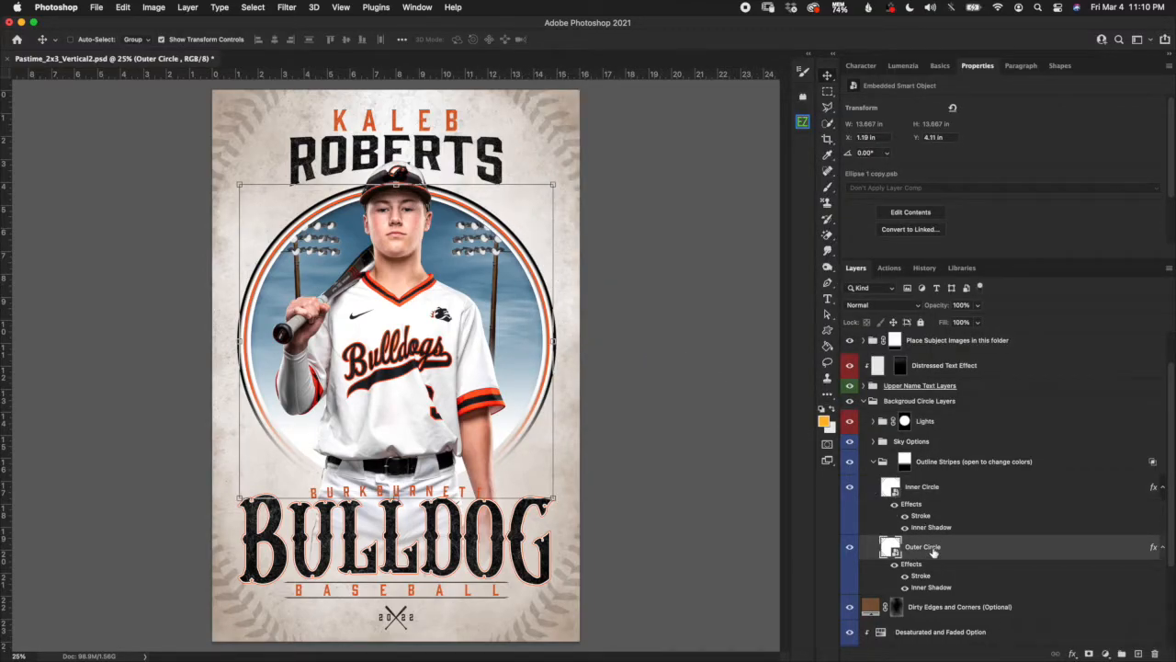
left_click(904, 462)
left_click(872, 461)
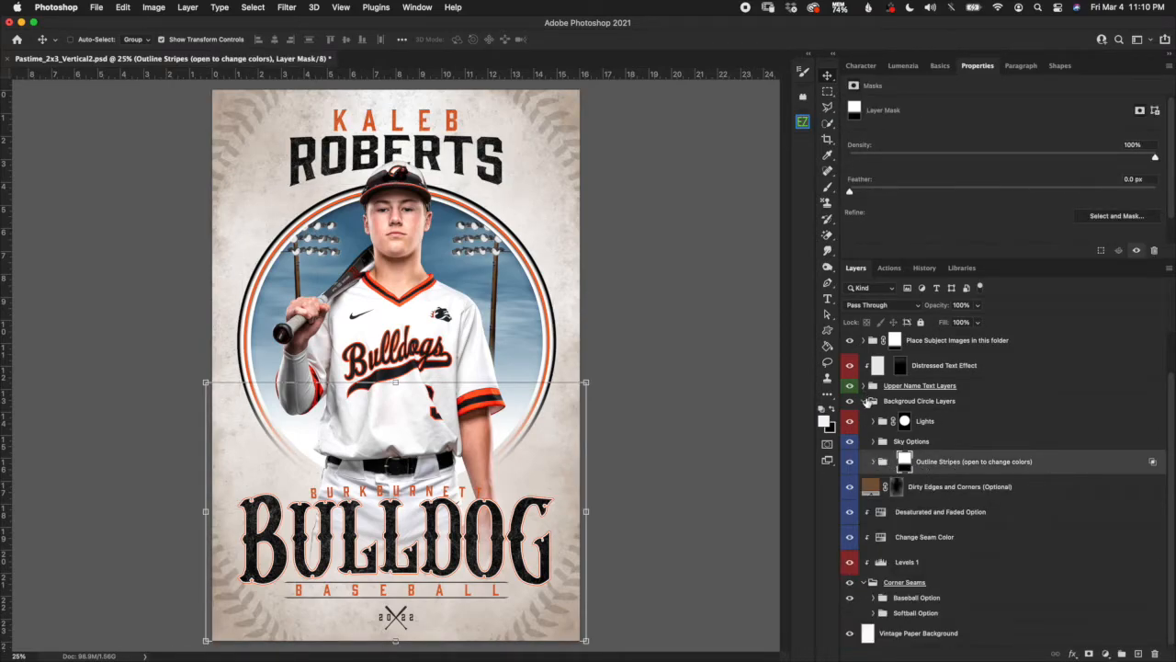
left_click(868, 401)
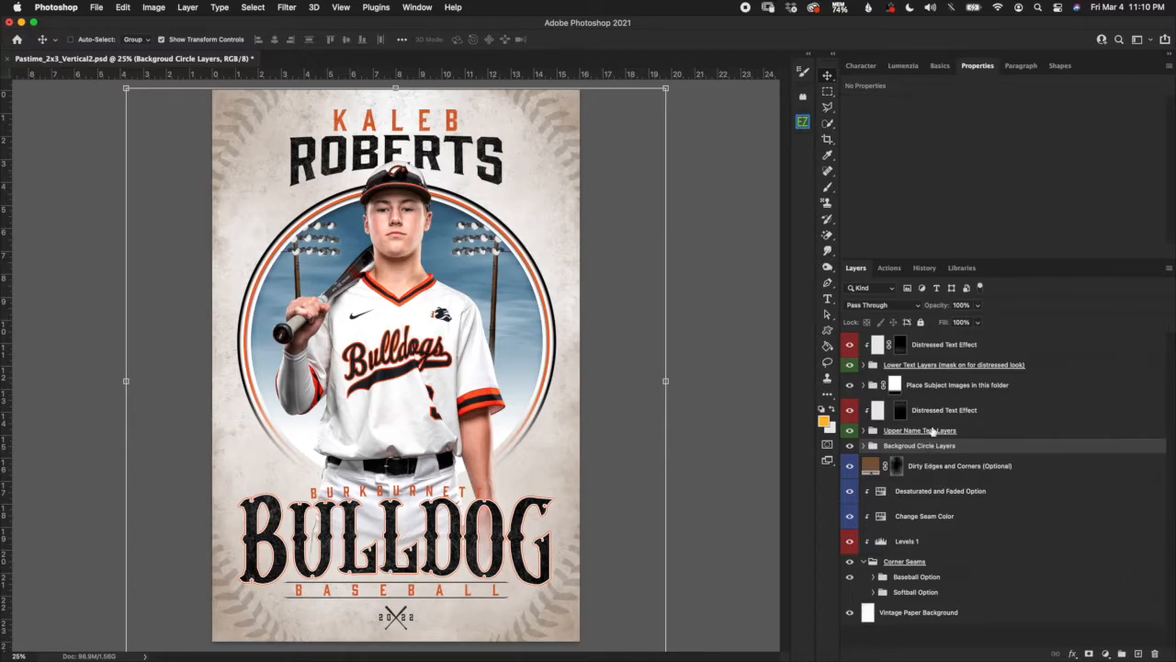
Toggle the Distressed Text Effect on the name off and on, then expand Upper Name Text Layers.
left_click(933, 430)
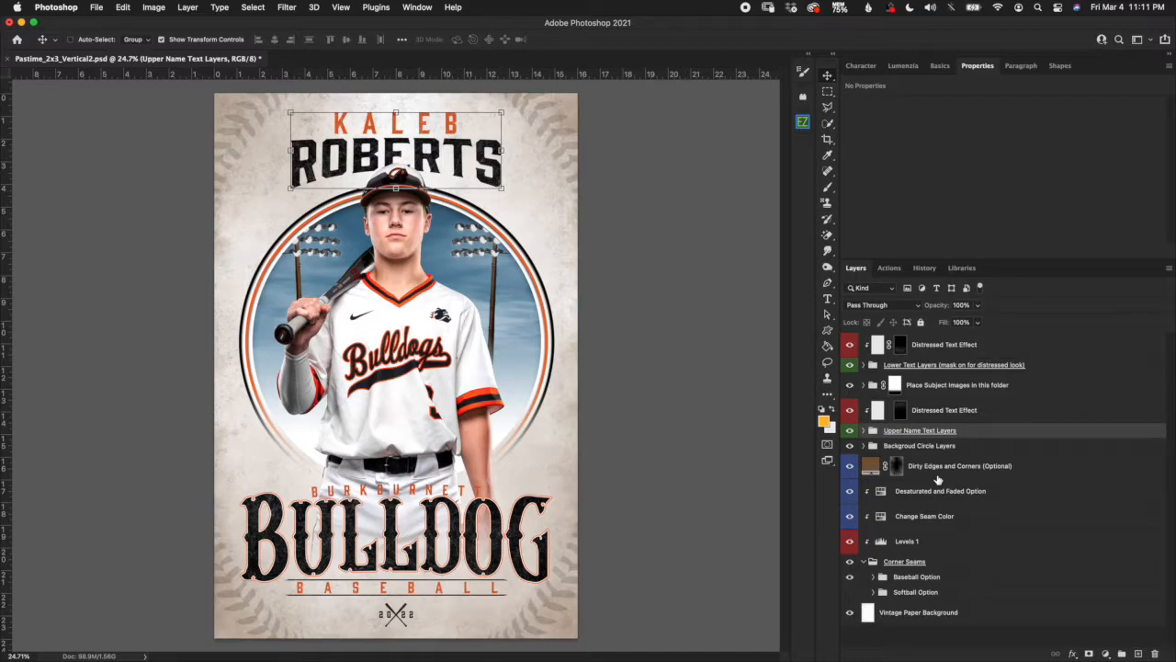
left_click(977, 415)
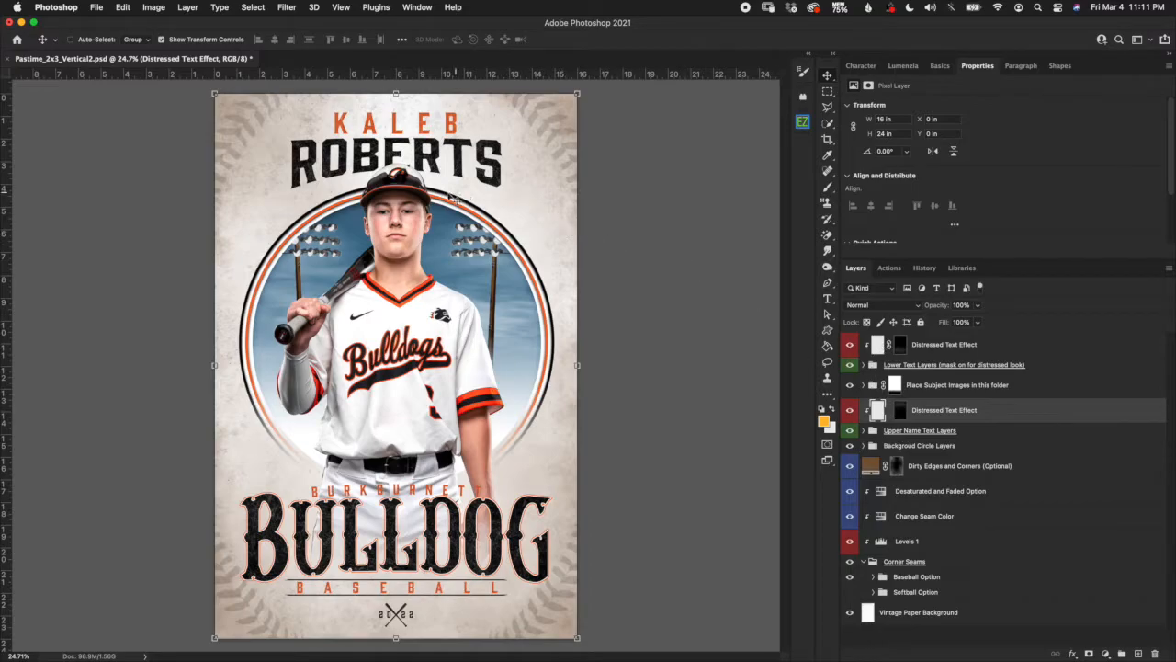
scroll(450, 196, "up", 5)
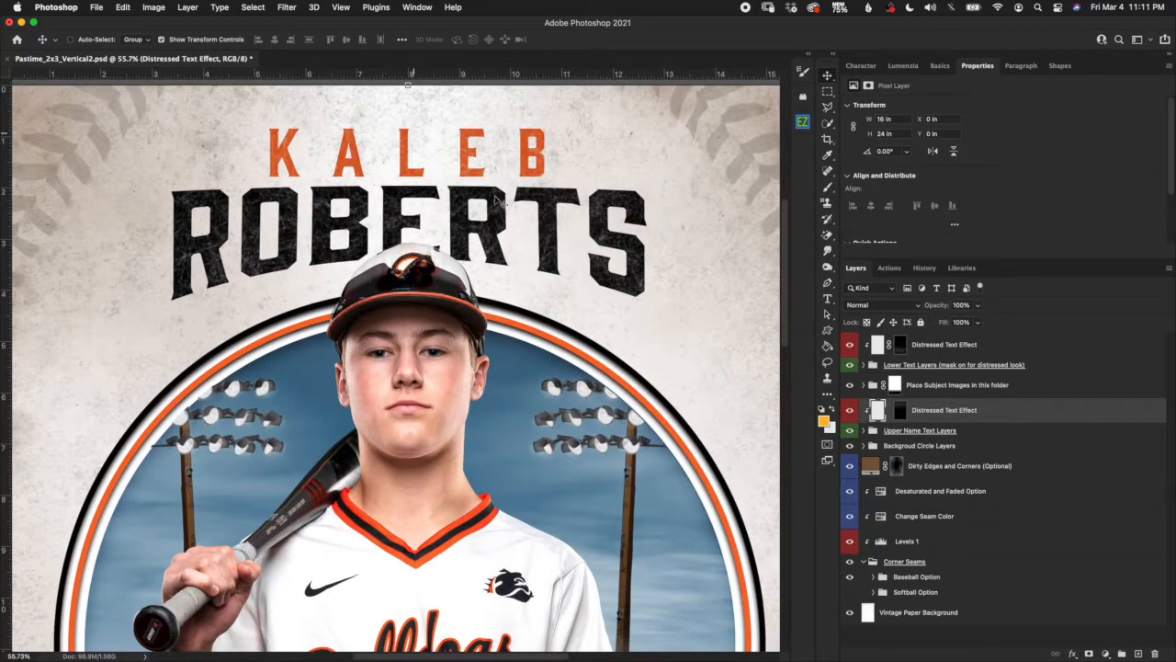
scroll(551, 230, "up", 4)
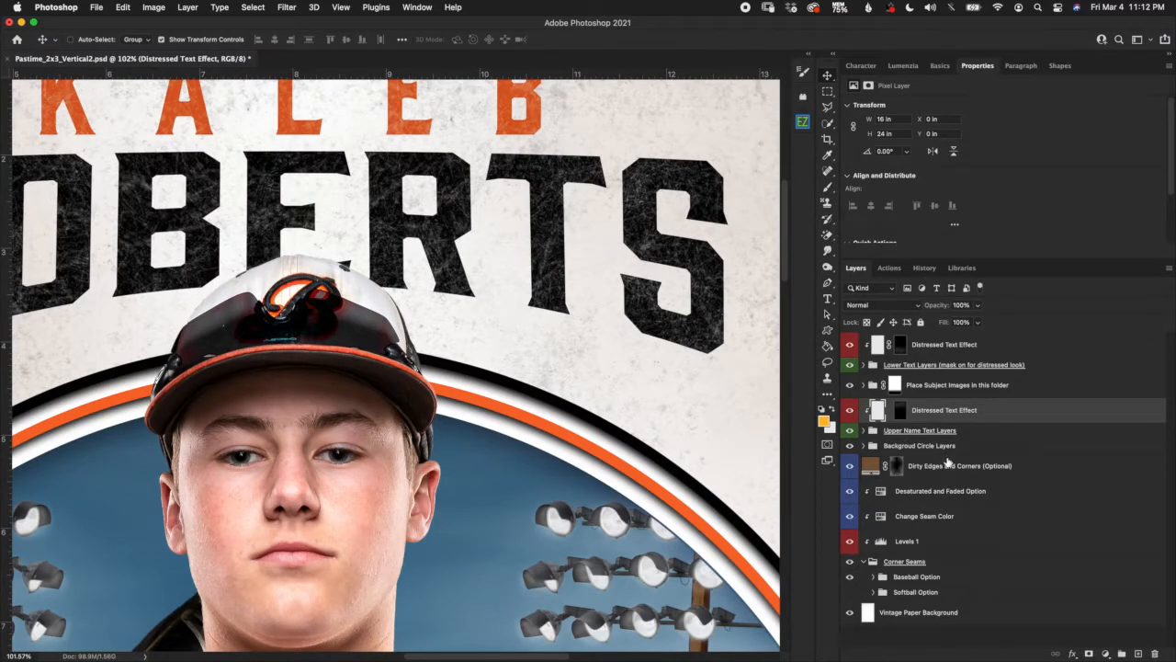
left_click(850, 411)
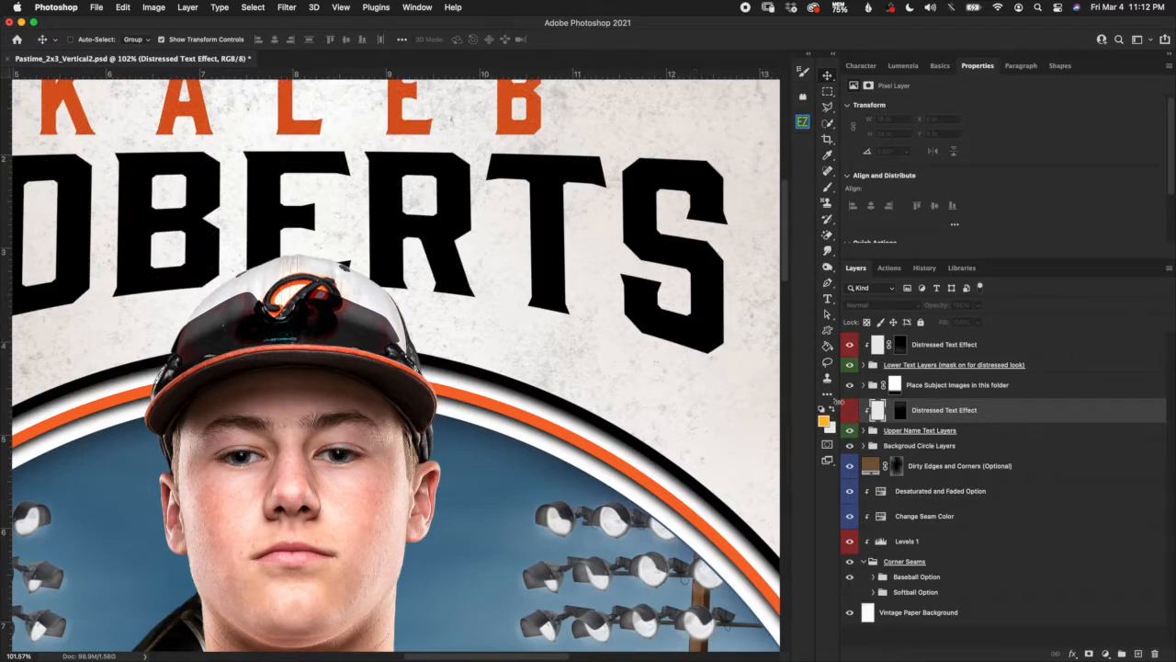
left_click(850, 411)
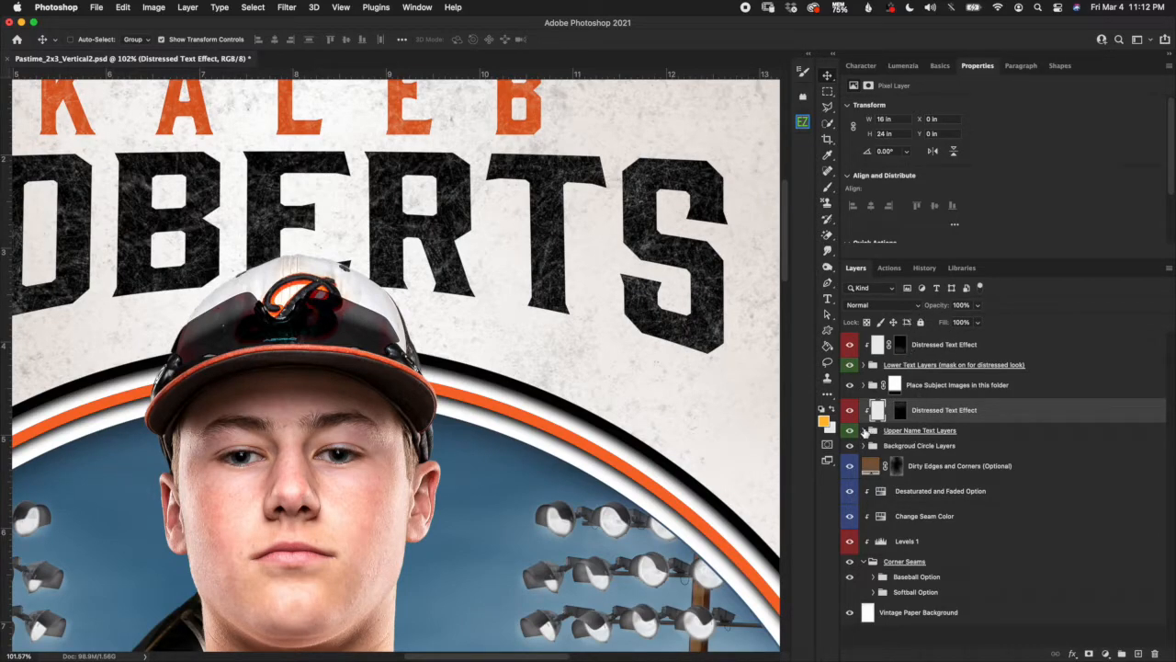
left_click(865, 430)
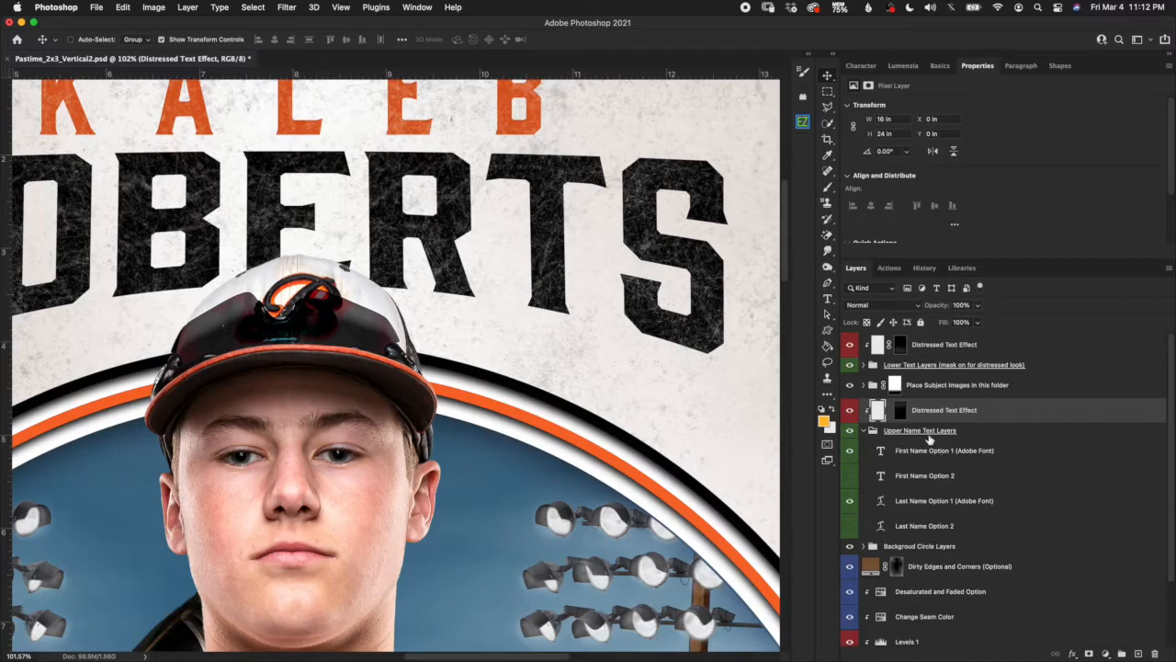
Select the First Name Option 1 (Adobe Font) layer and show its Character settings: Gin Regular, 88.6 pt.
left_click(960, 454)
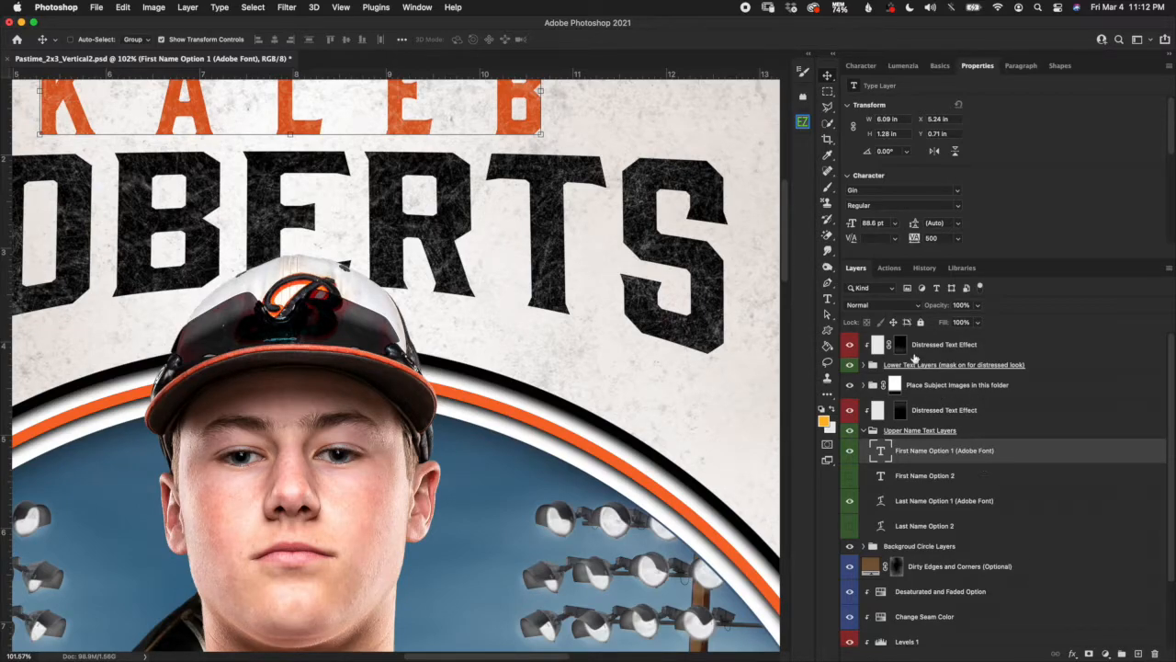
scroll(782, 237, "up", 3)
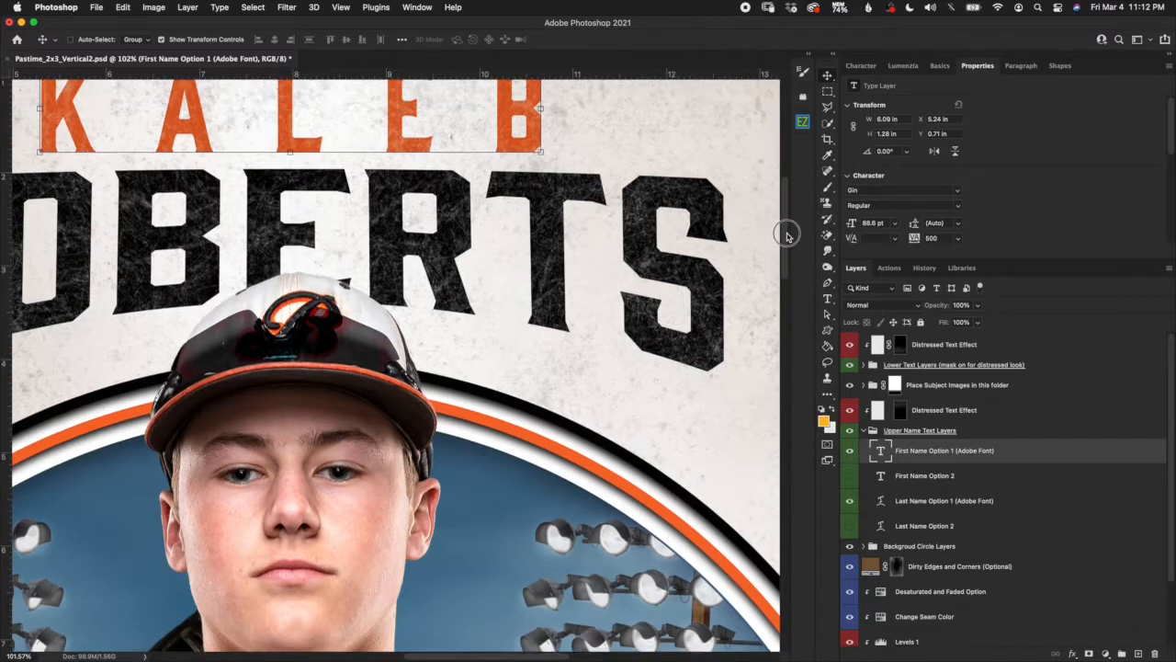
scroll(787, 218, "down", 1)
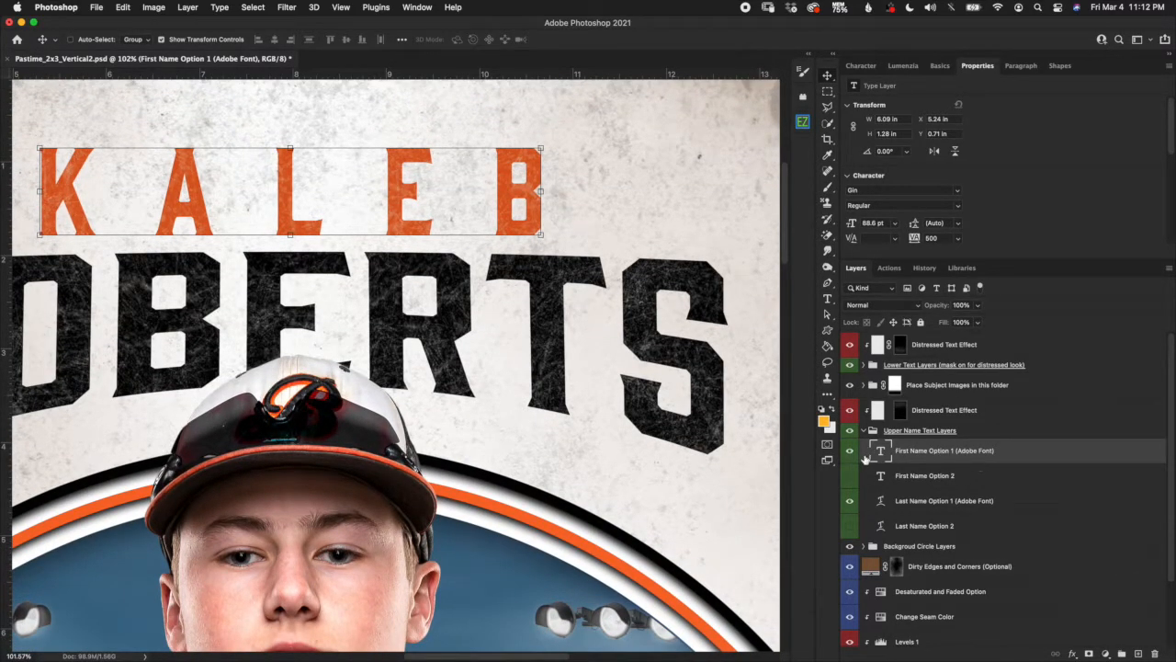
left_click(861, 66)
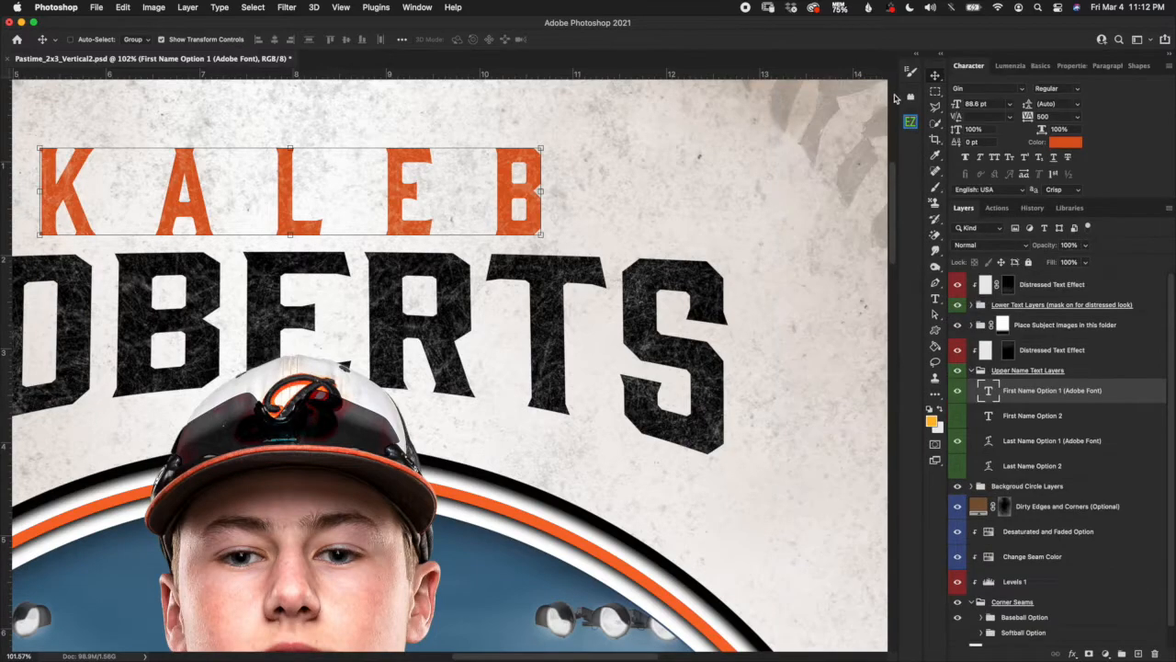
left_click(976, 91)
left_click(1022, 444)
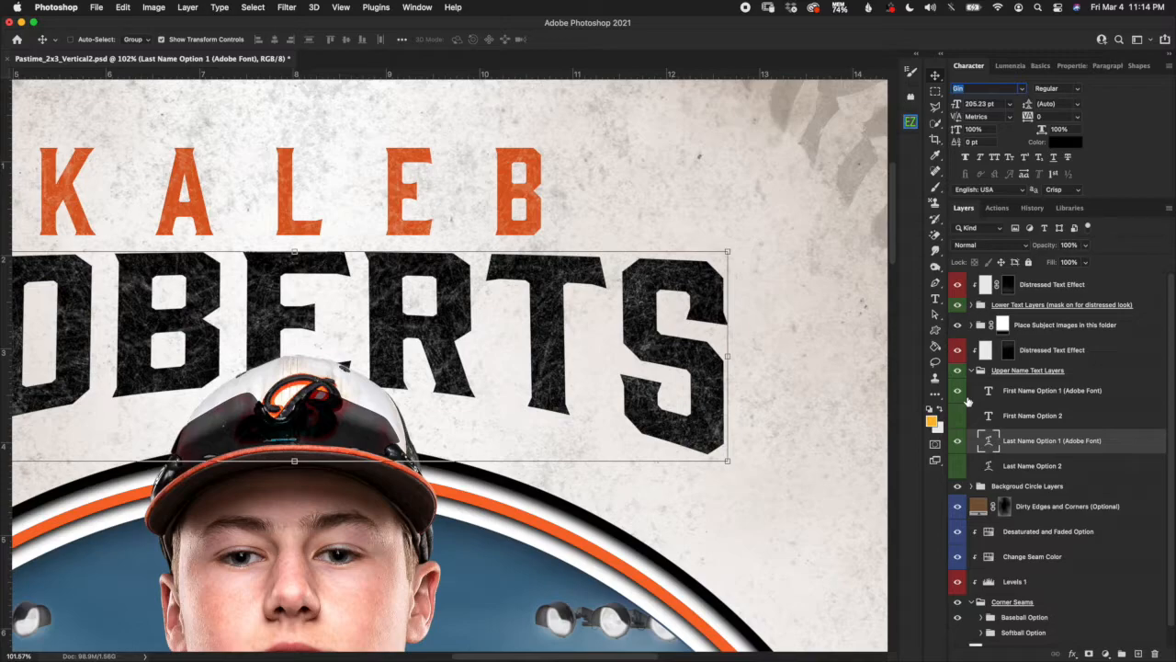
left_click(1082, 397)
scroll(830, 535, "down", 3)
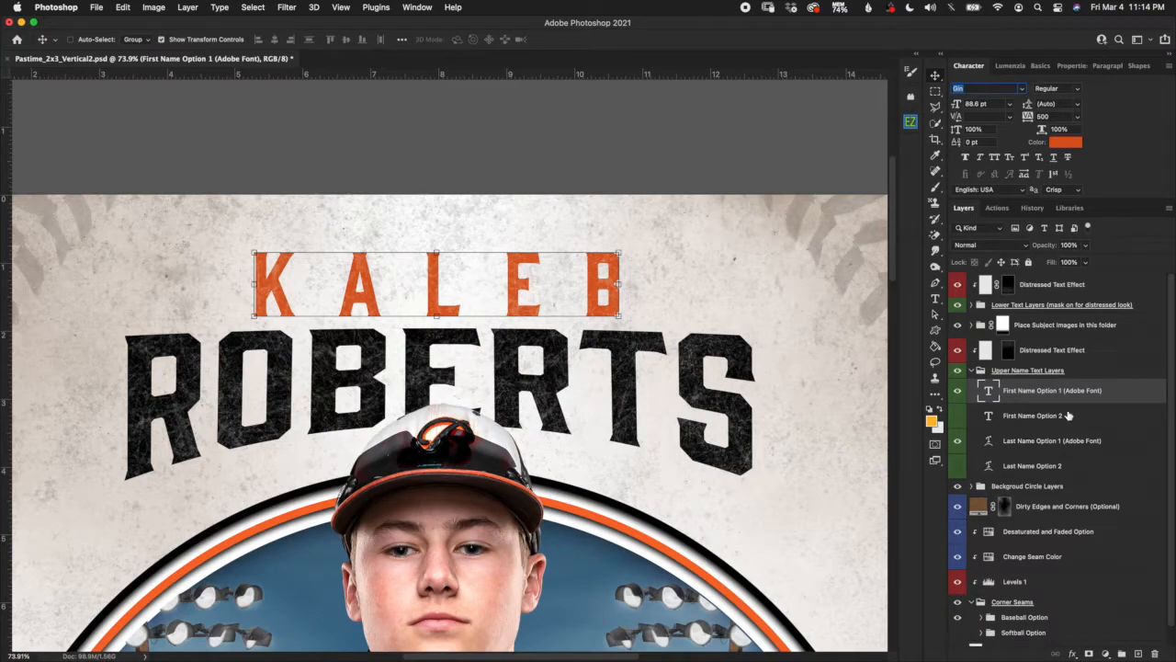
left_click(957, 392)
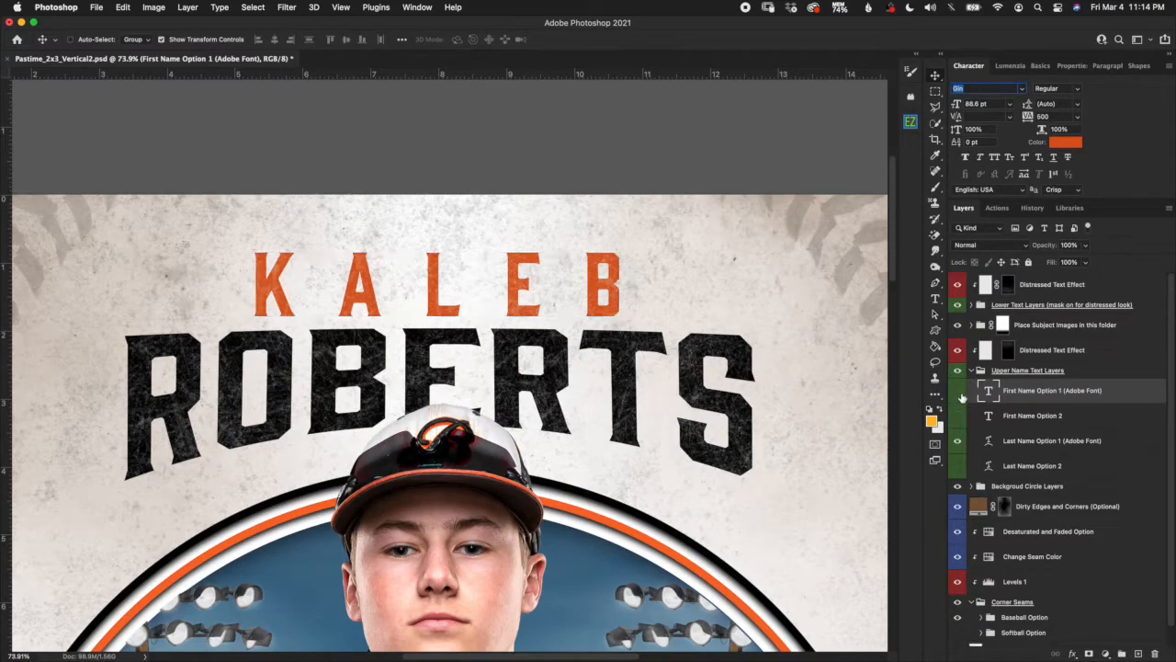
left_click(1021, 418)
left_click(958, 415)
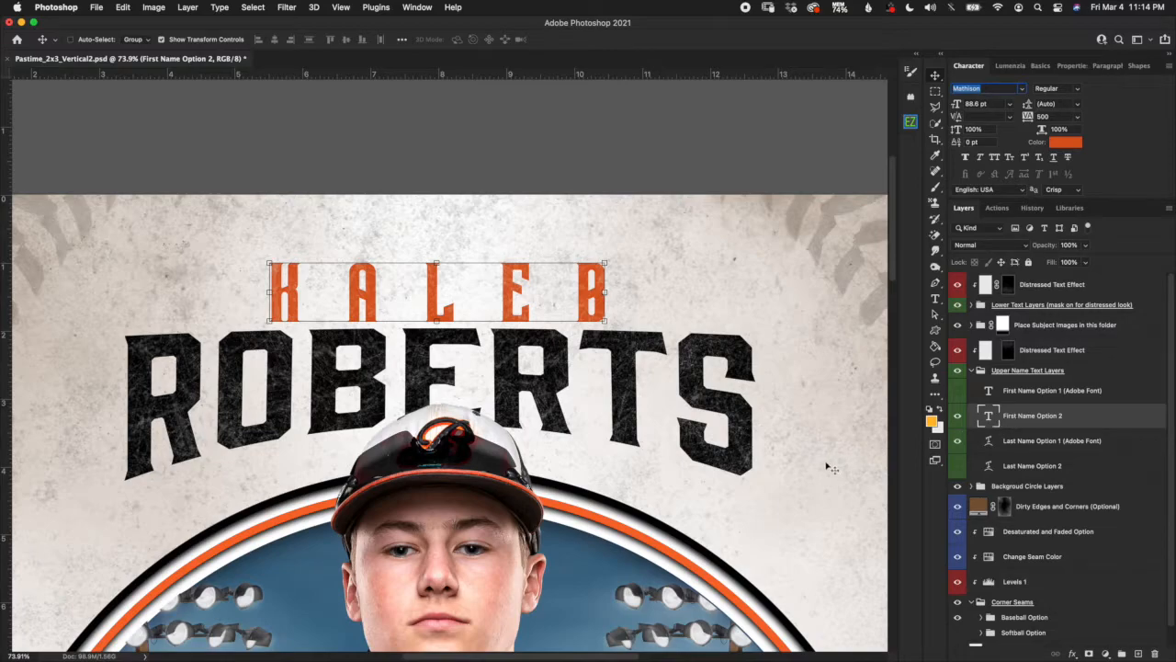
left_click(961, 442)
left_click(958, 466)
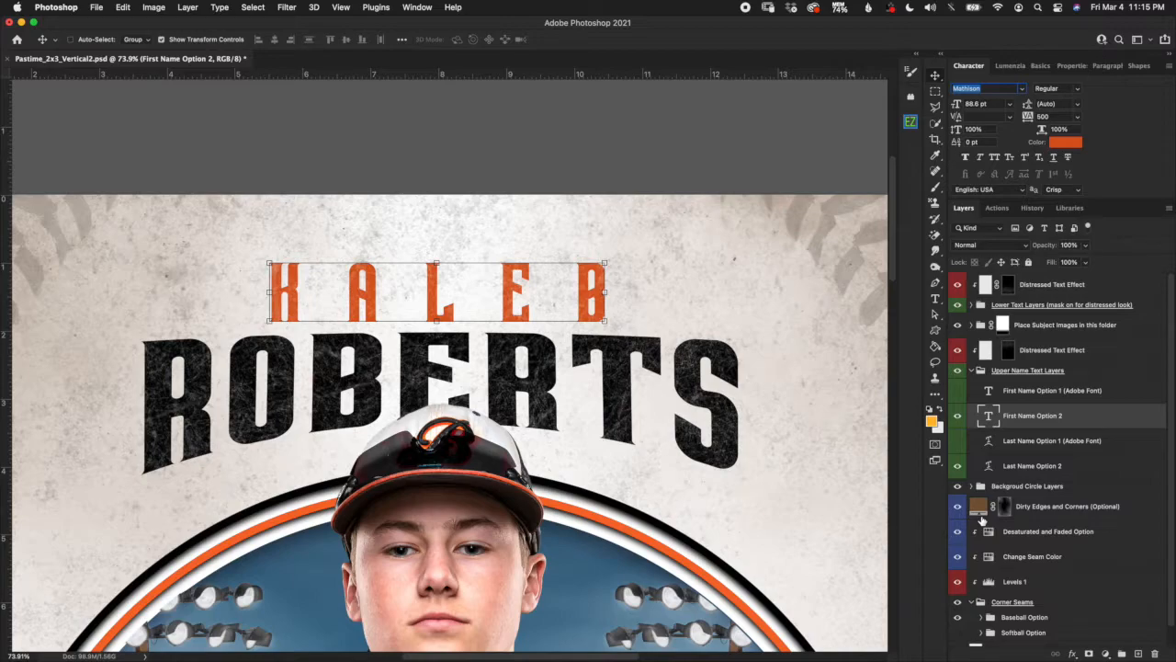
Hide both Option 2 name layers and show First and Last Name Option 1 (Adobe Font) instead.
left_click(993, 397)
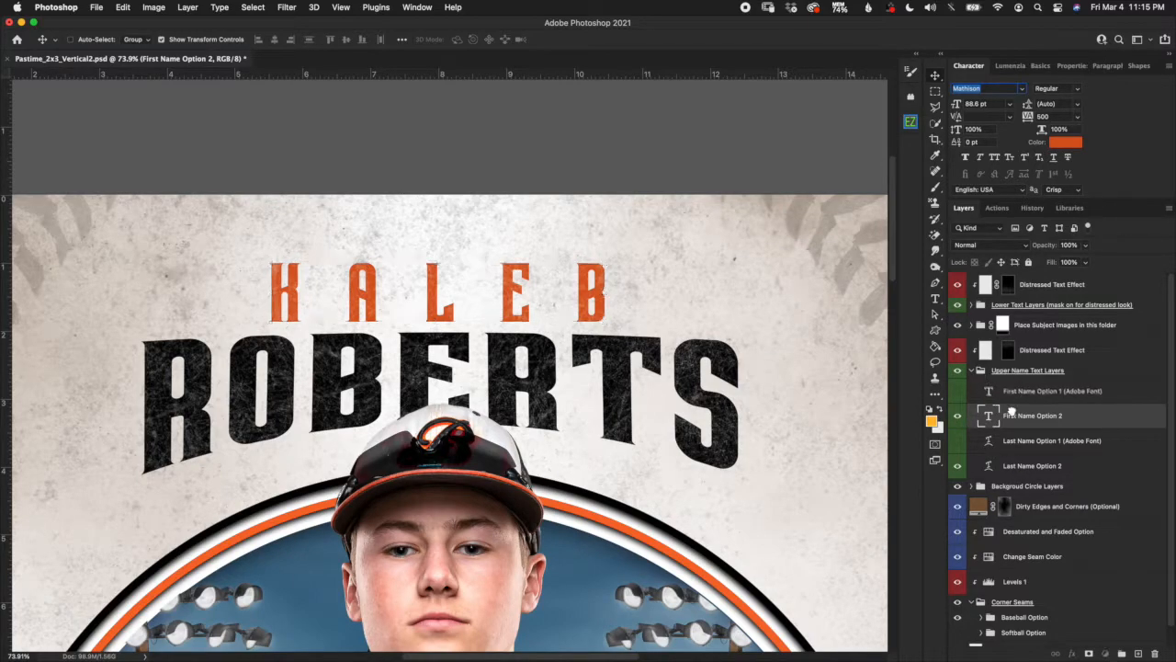
left_click(958, 418)
left_click(959, 468)
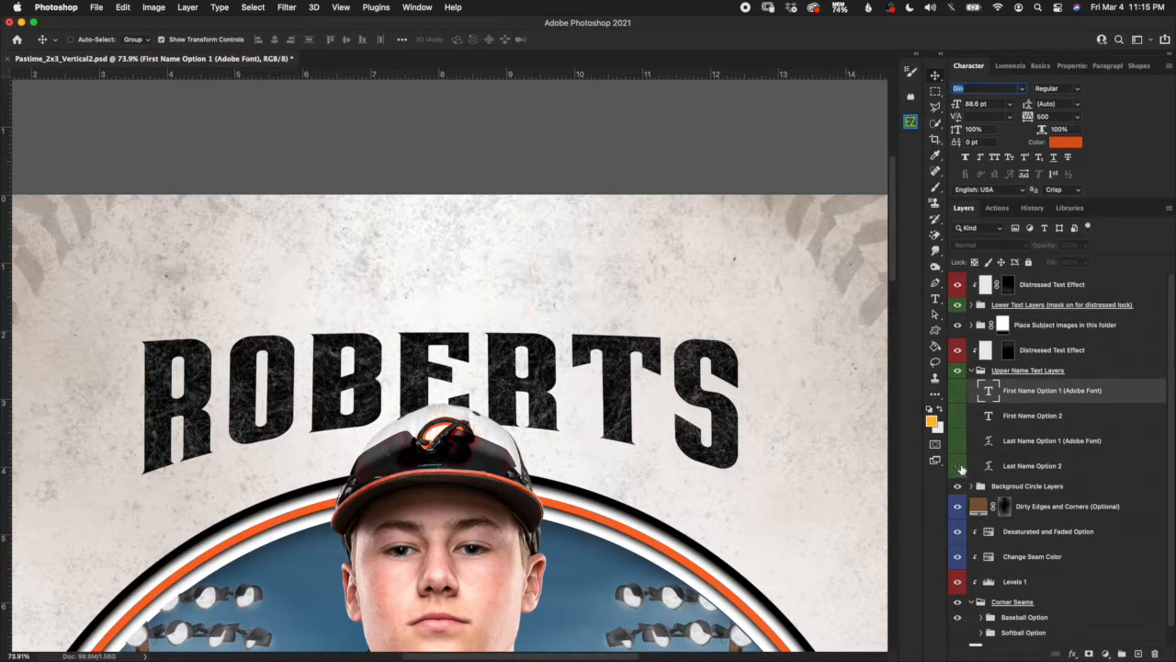
left_click(957, 390)
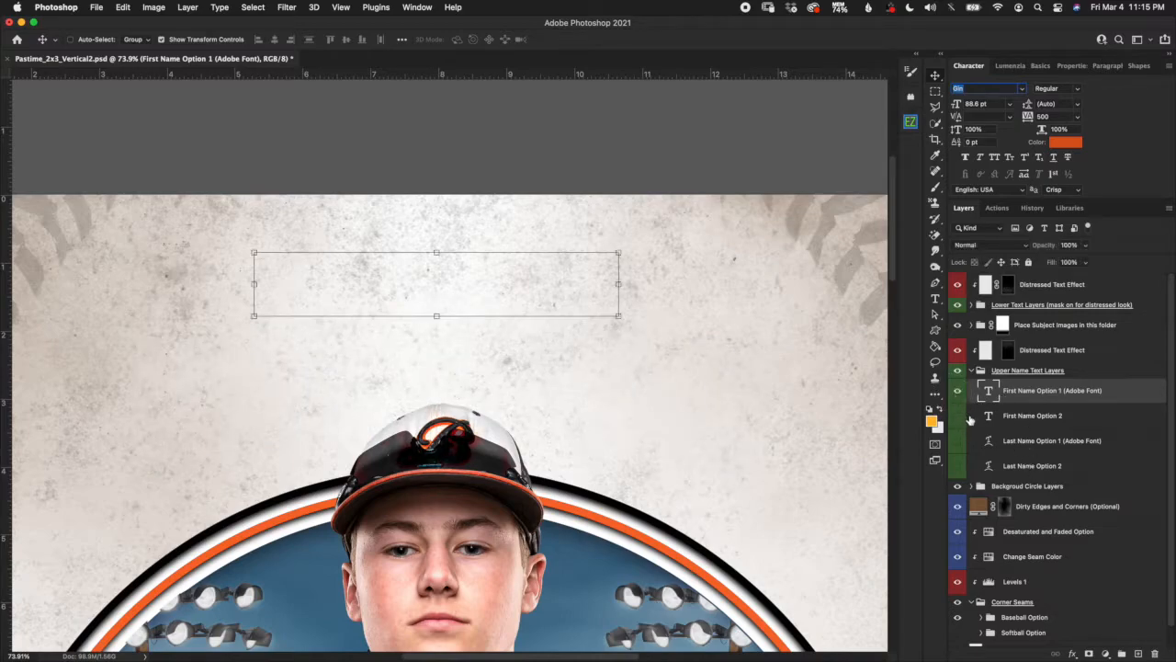
left_click(959, 442)
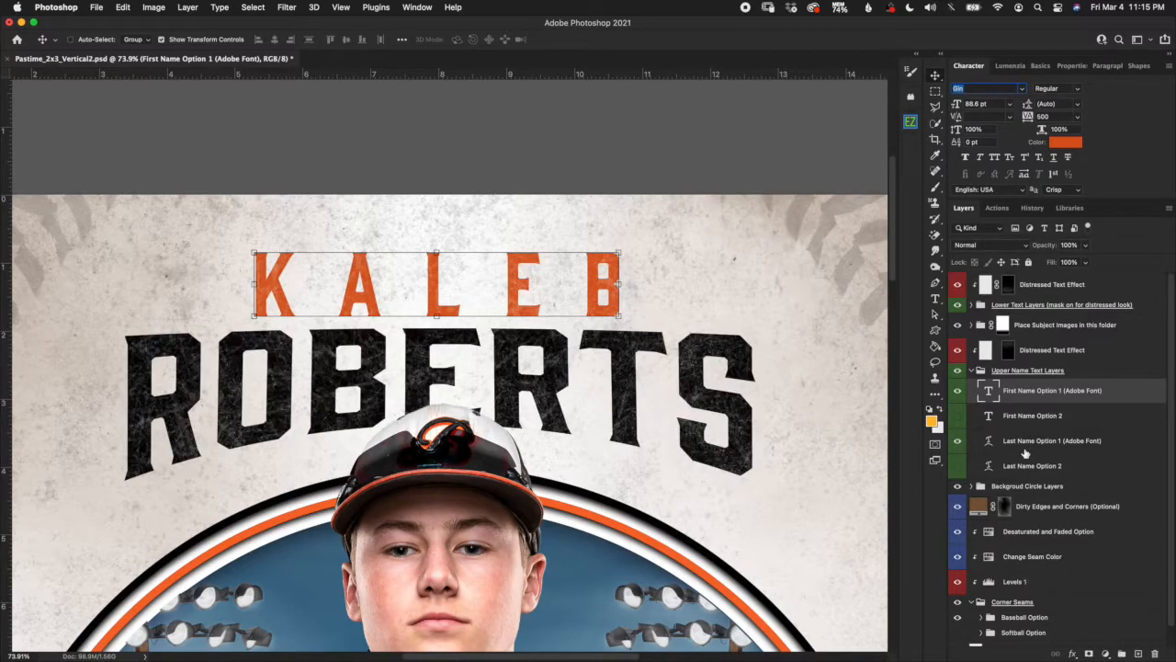
left_click(1026, 451)
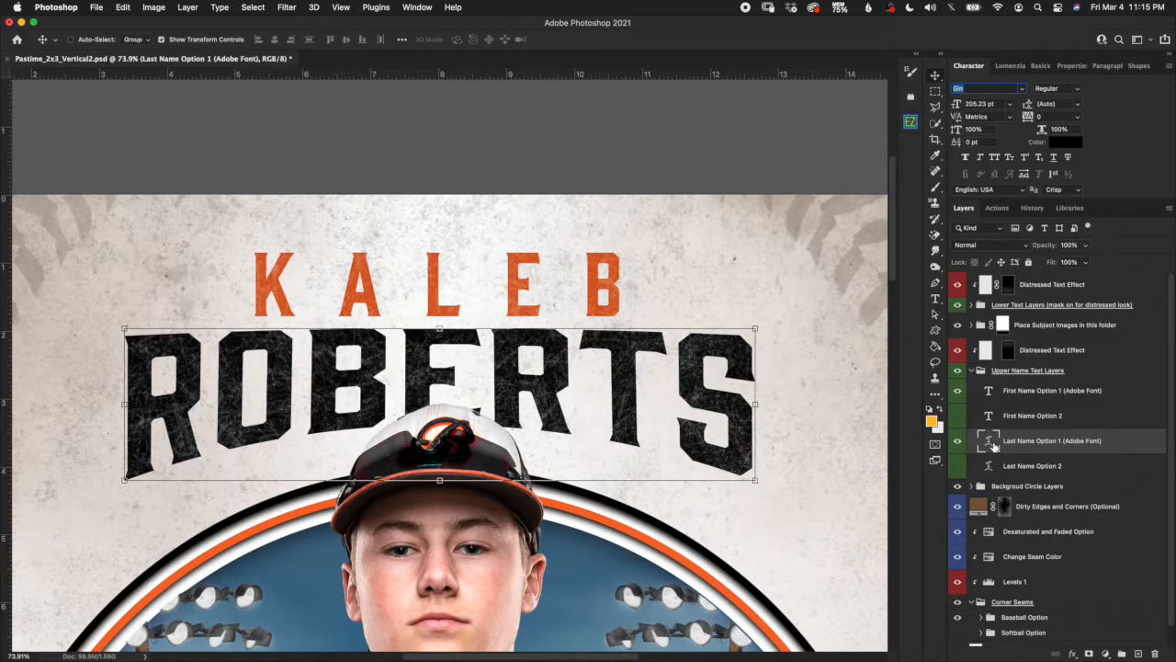
double_click(989, 443)
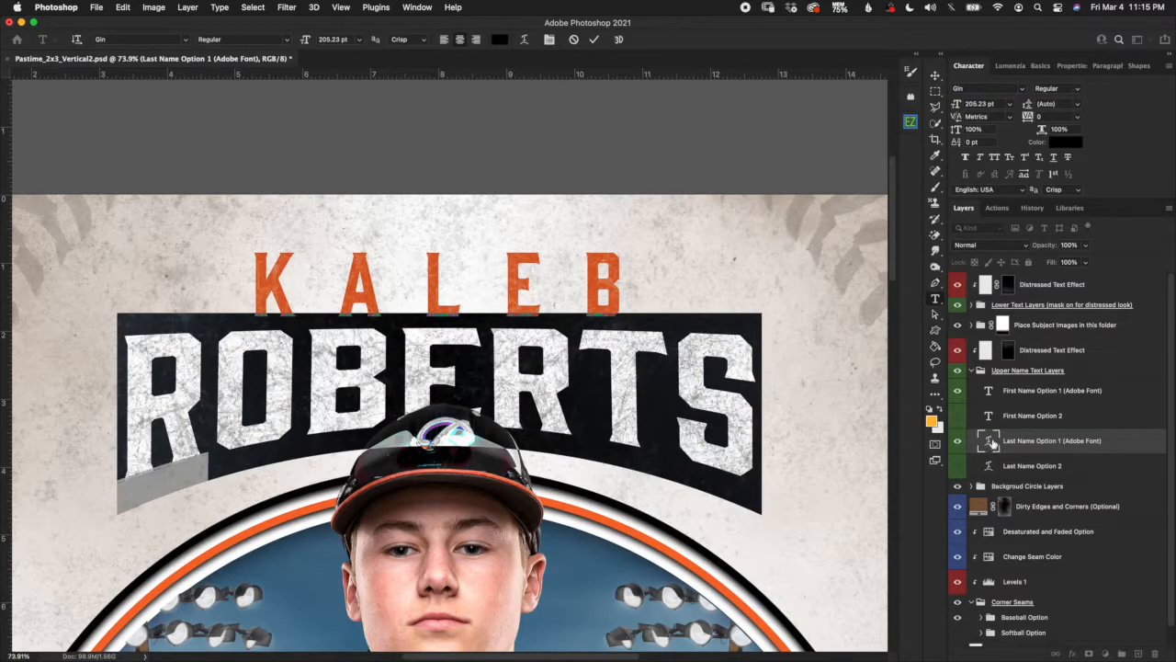
left_click(499, 44)
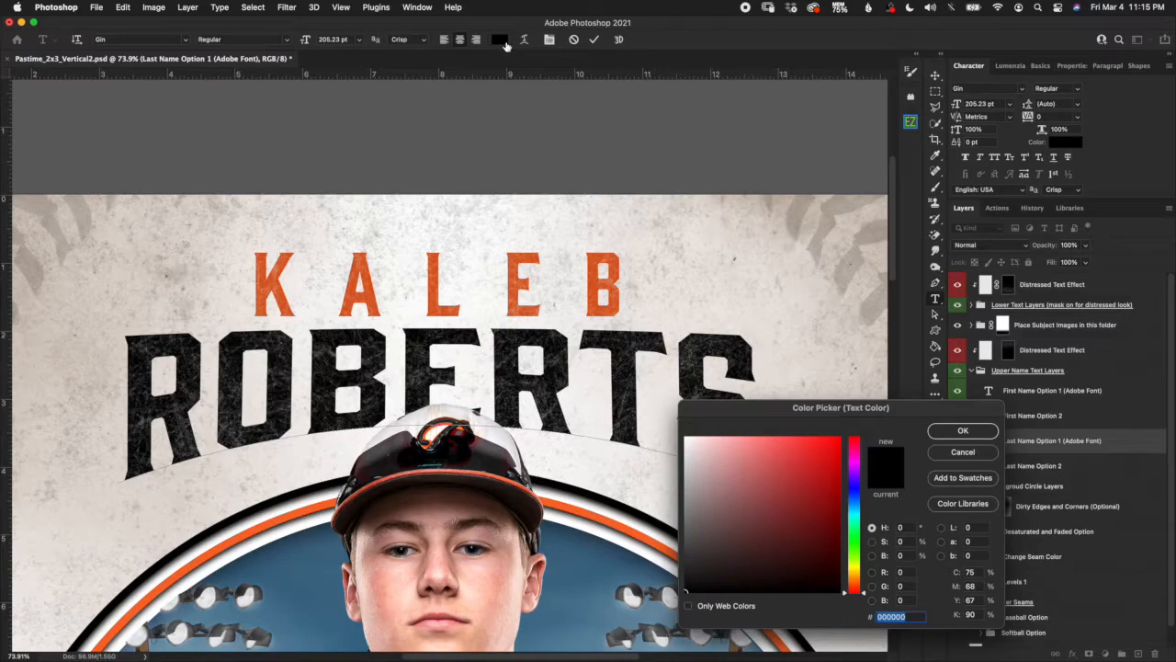
left_click_drag(934, 410, 933, 396)
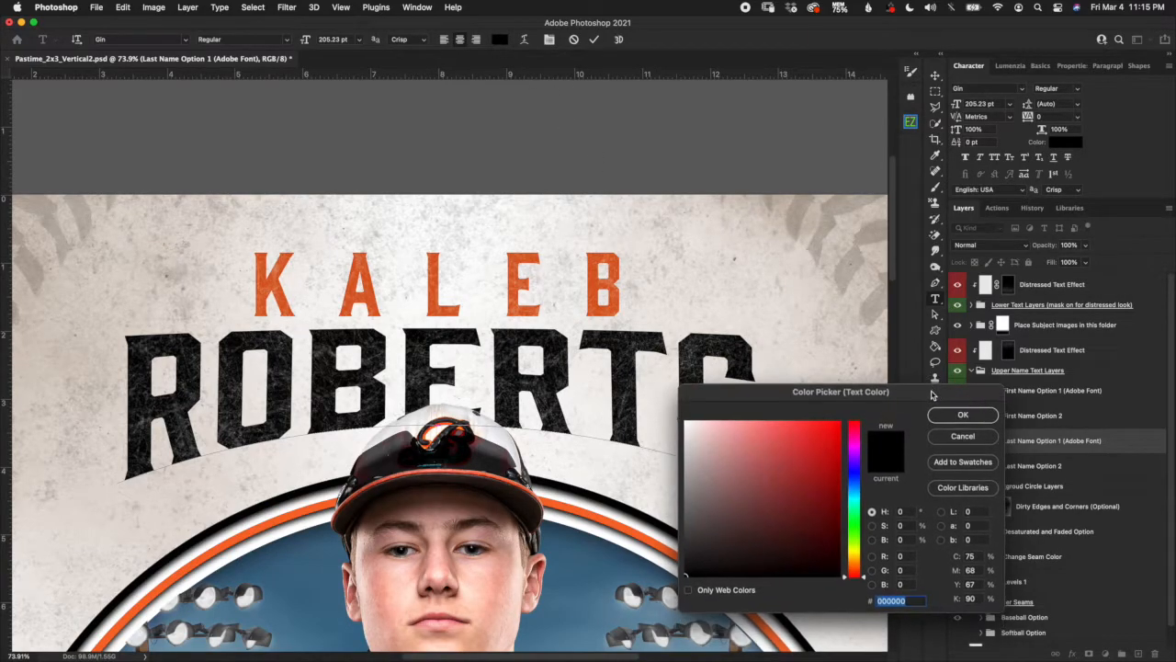
left_click(856, 488)
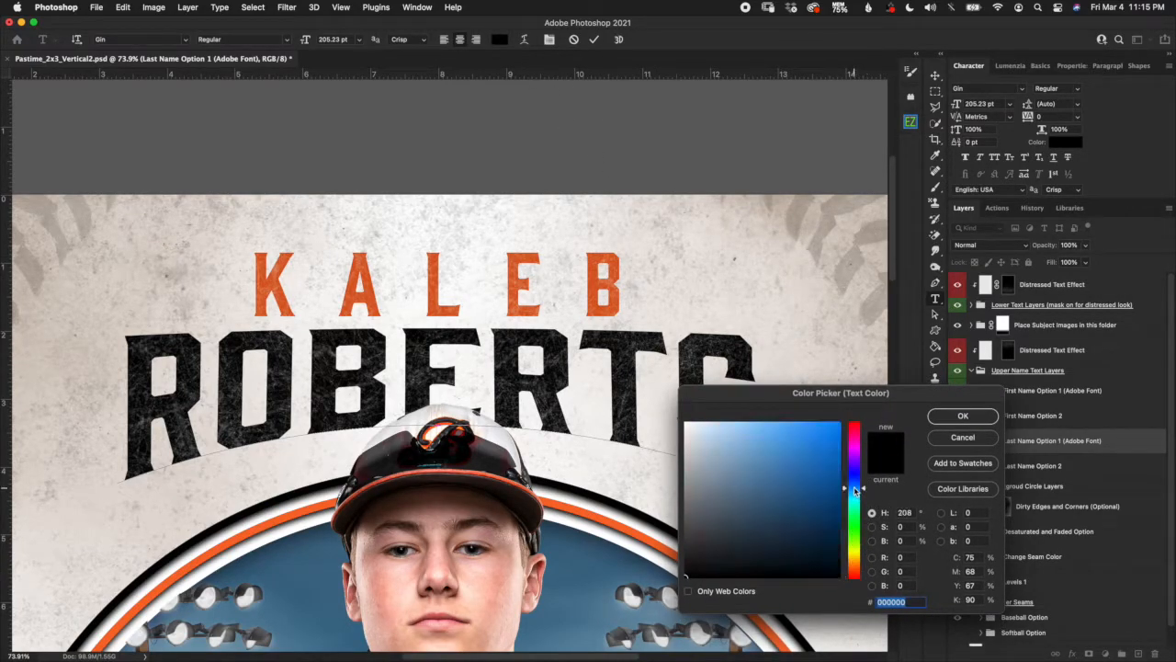
left_click(819, 463)
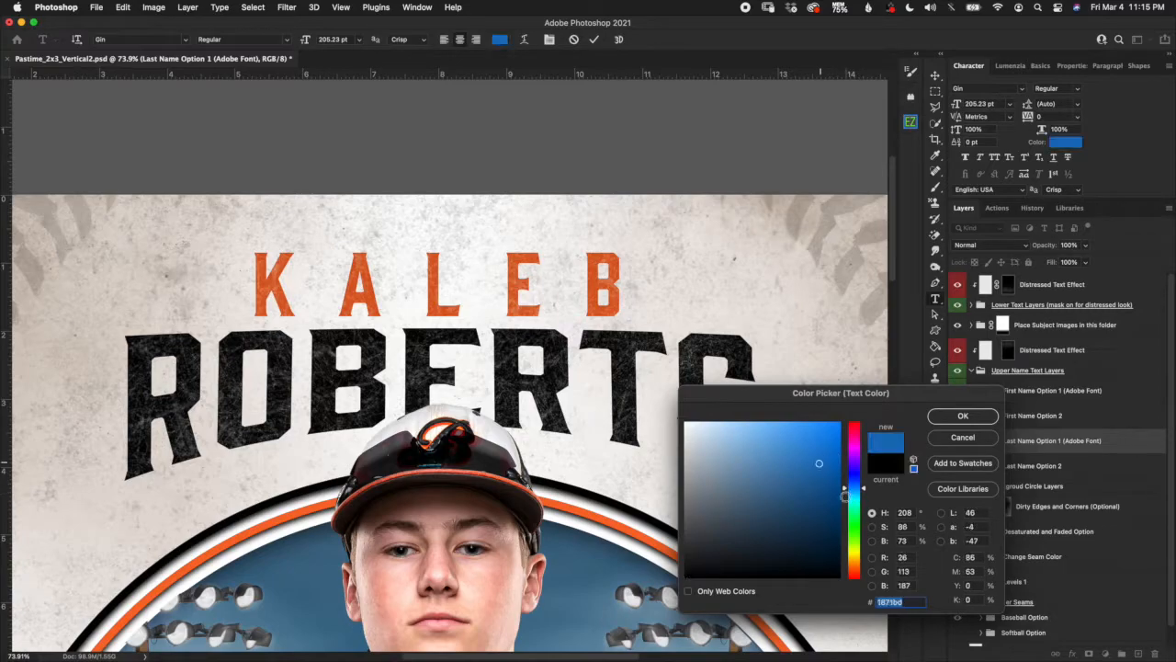
left_click(763, 471)
left_click(962, 437)
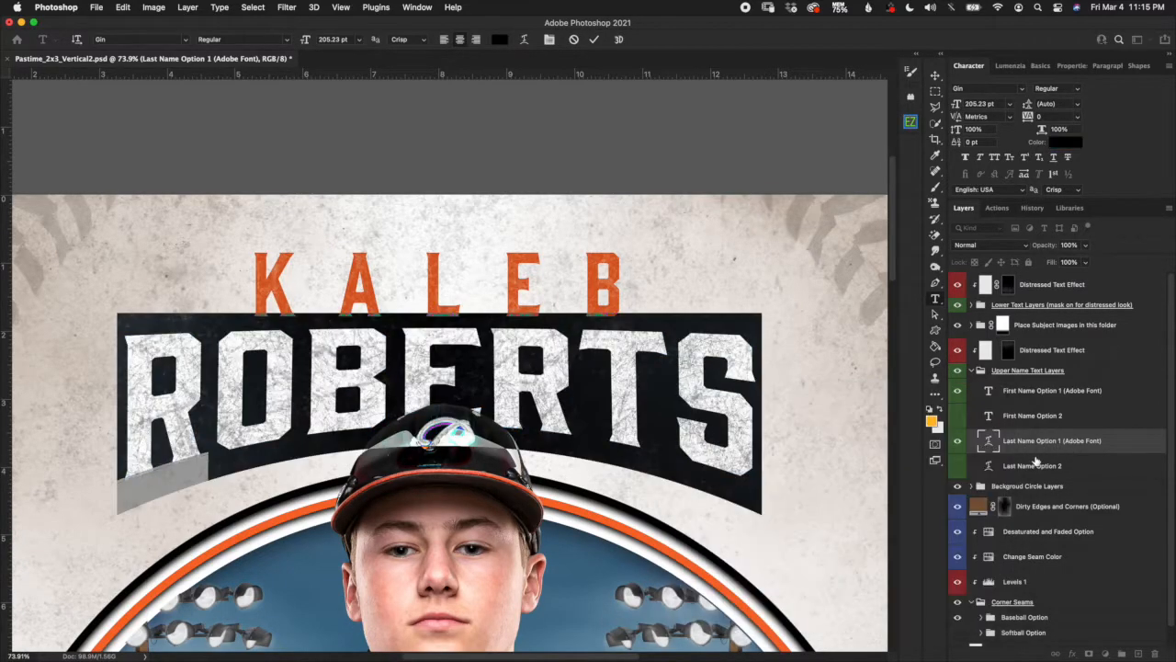
left_click(573, 40)
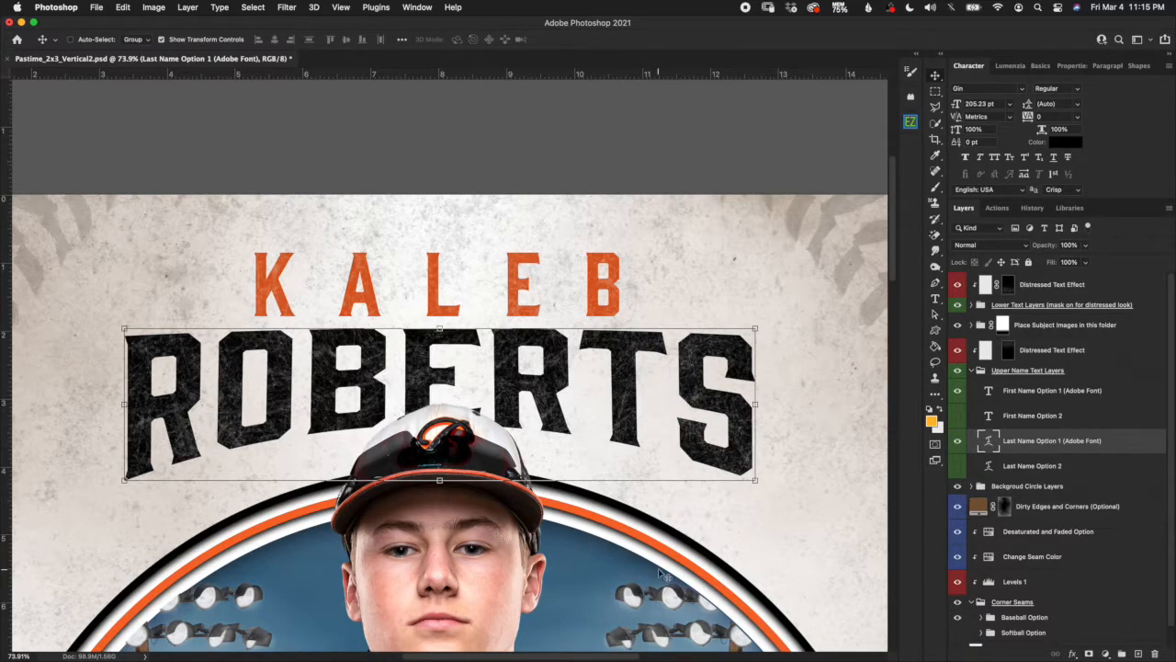
scroll(665, 569, "down", 3)
scroll(668, 570, "down", 3)
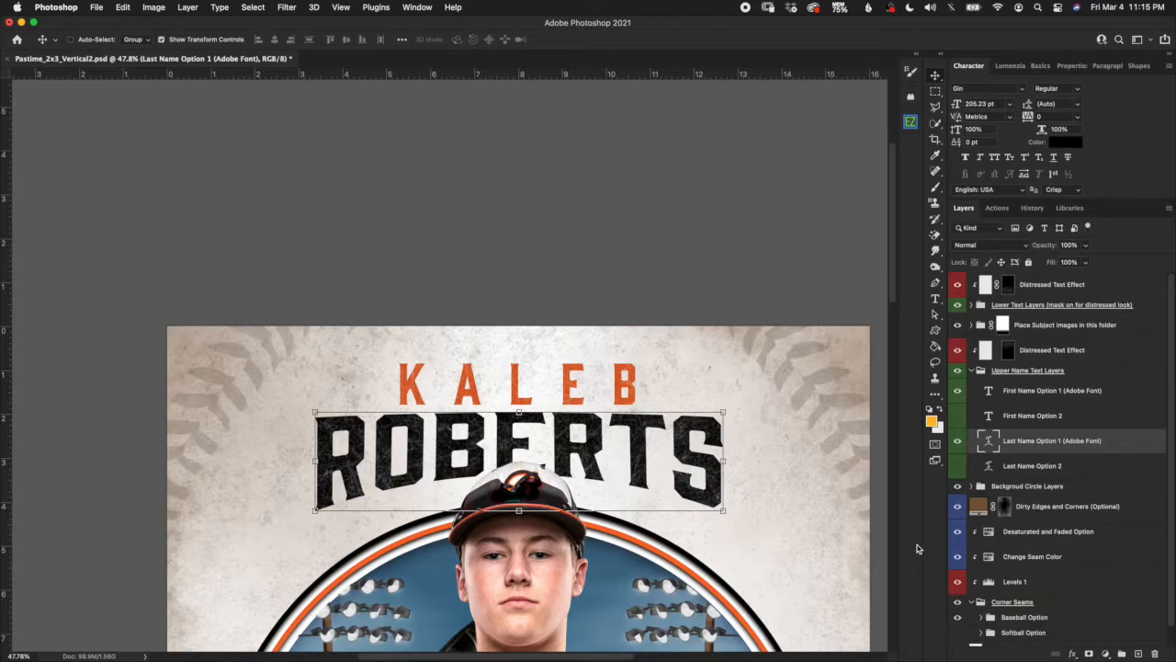
double_click(988, 442)
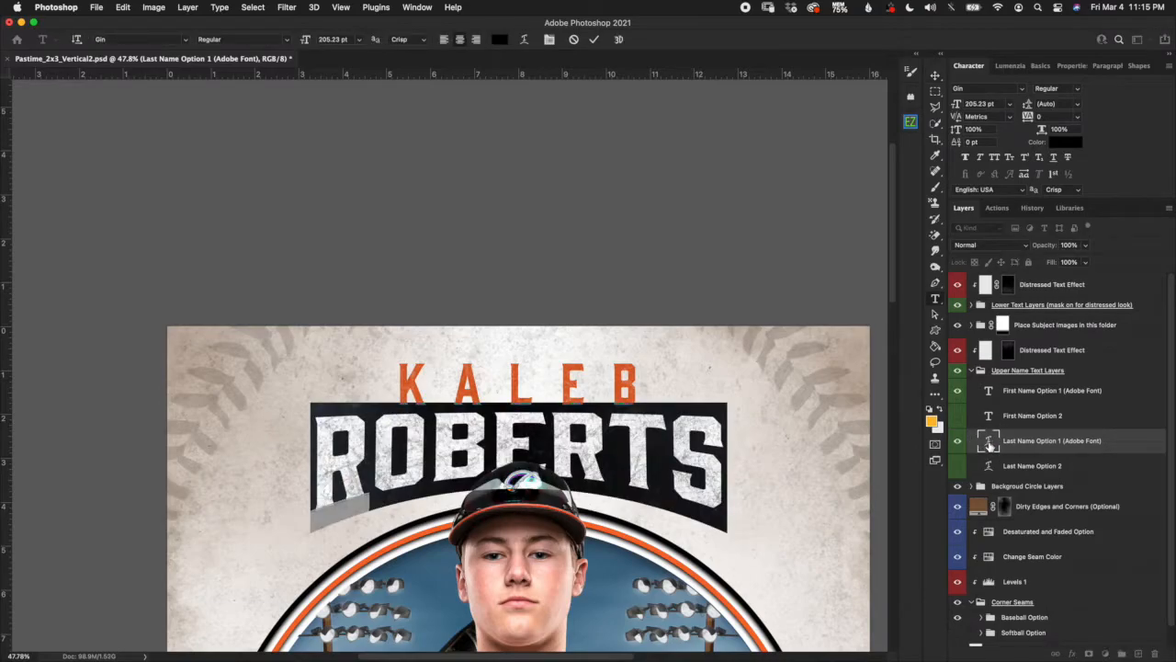
key("super+h")
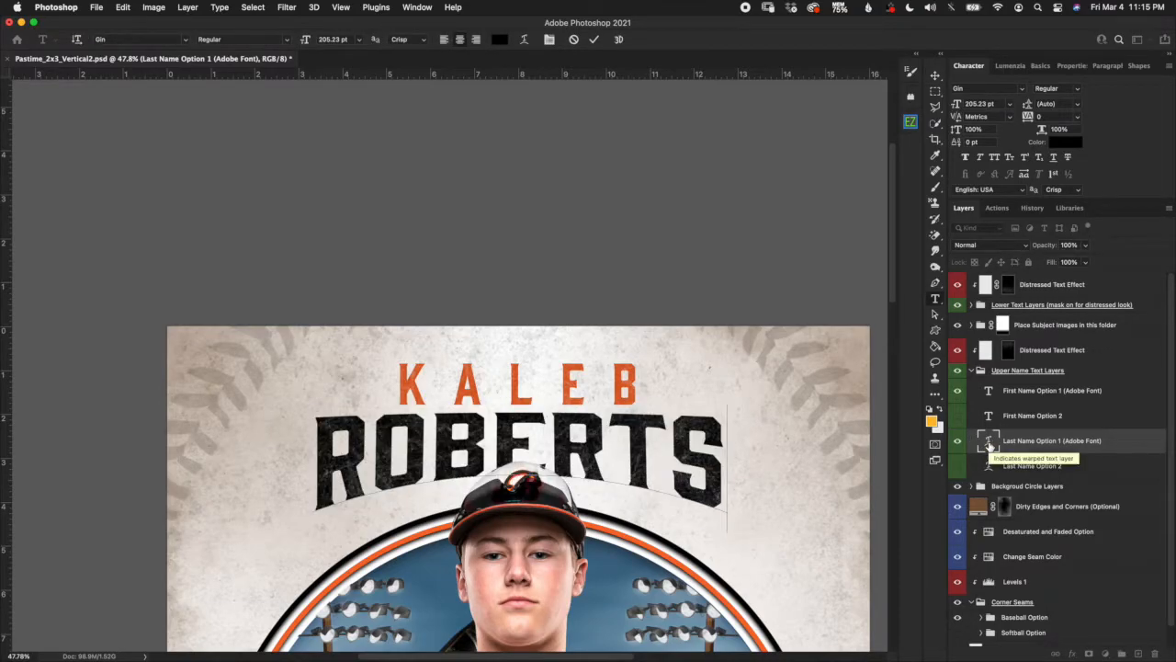
type("ON")
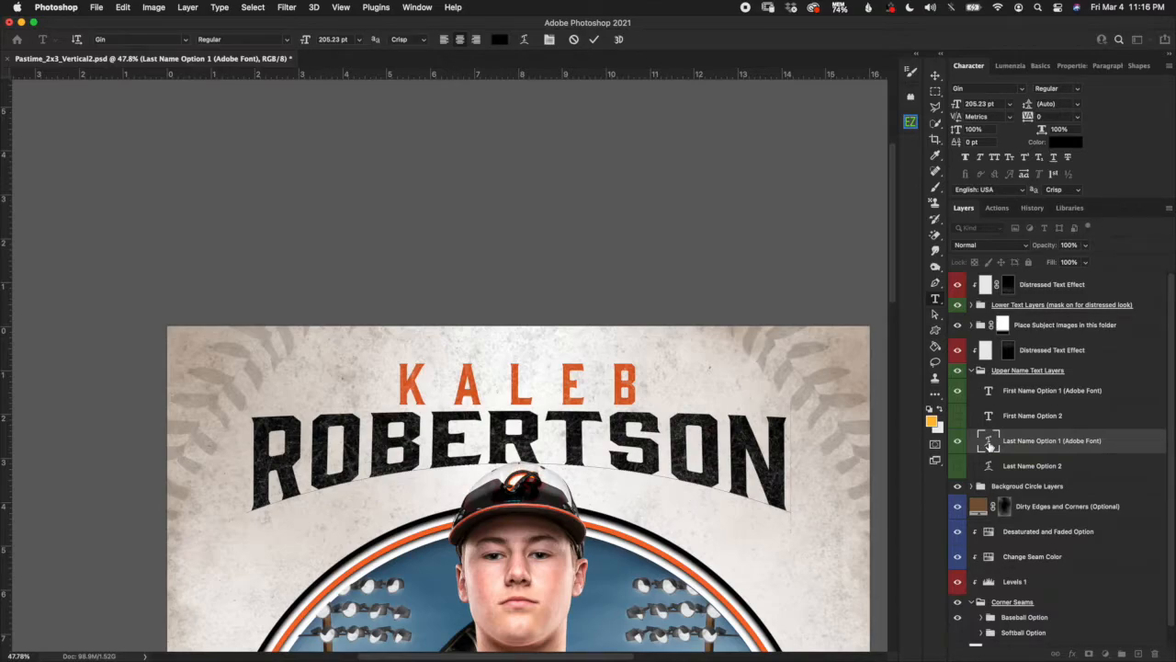
left_click_drag(792, 460, 264, 468)
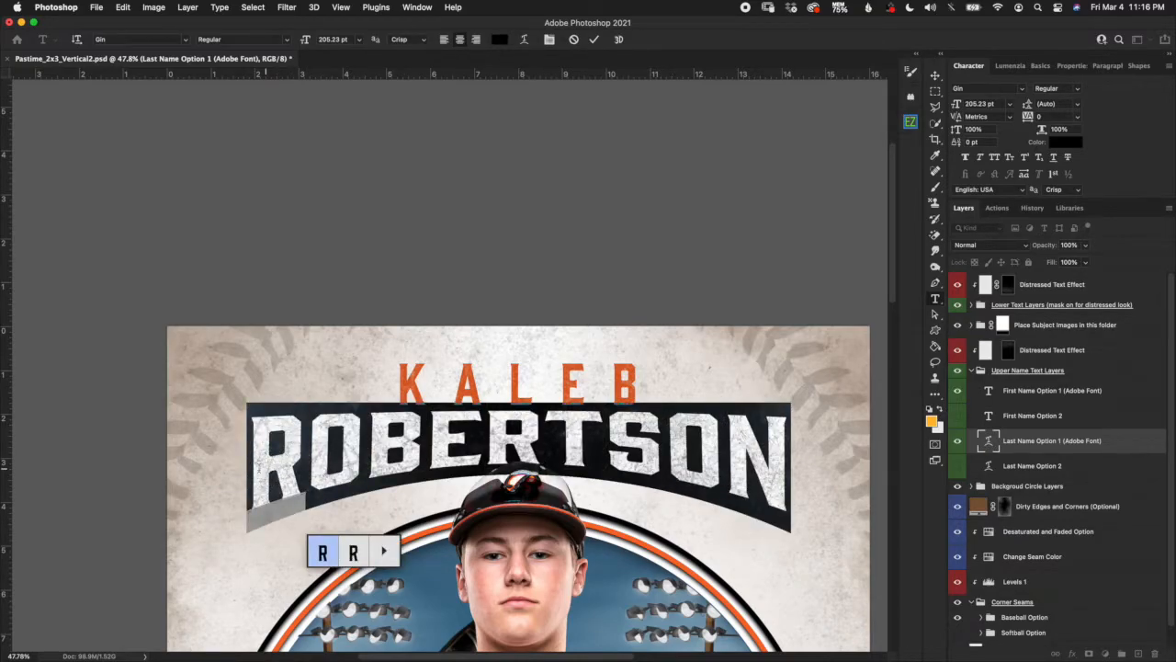
left_click(586, 287)
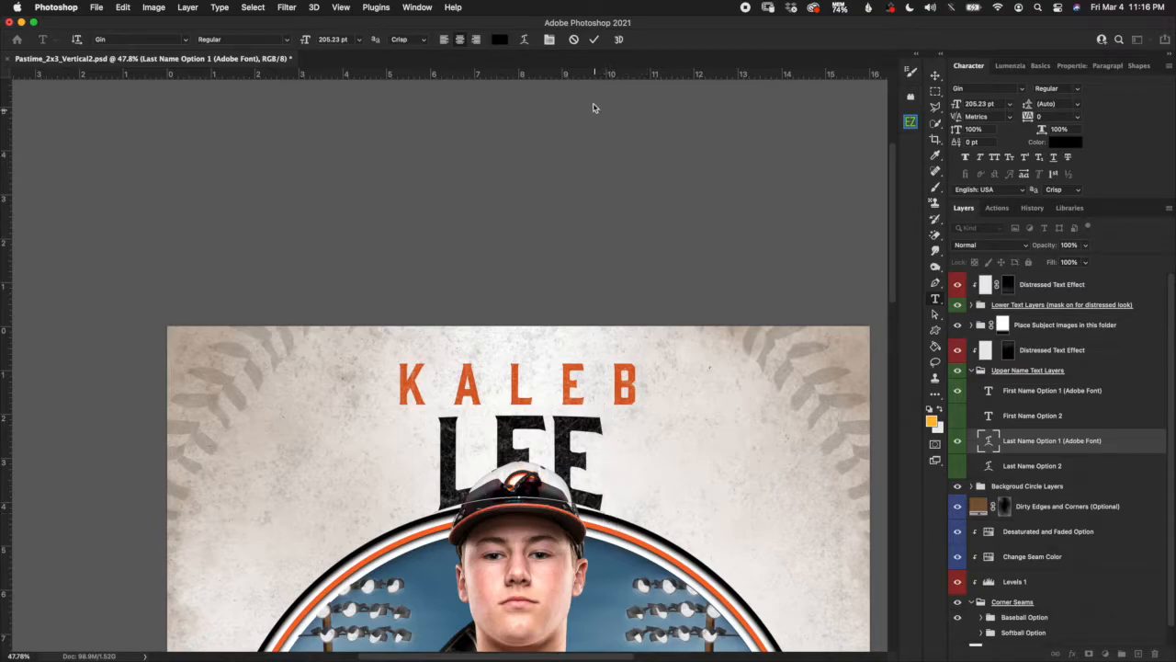
left_click(574, 40)
key("v")
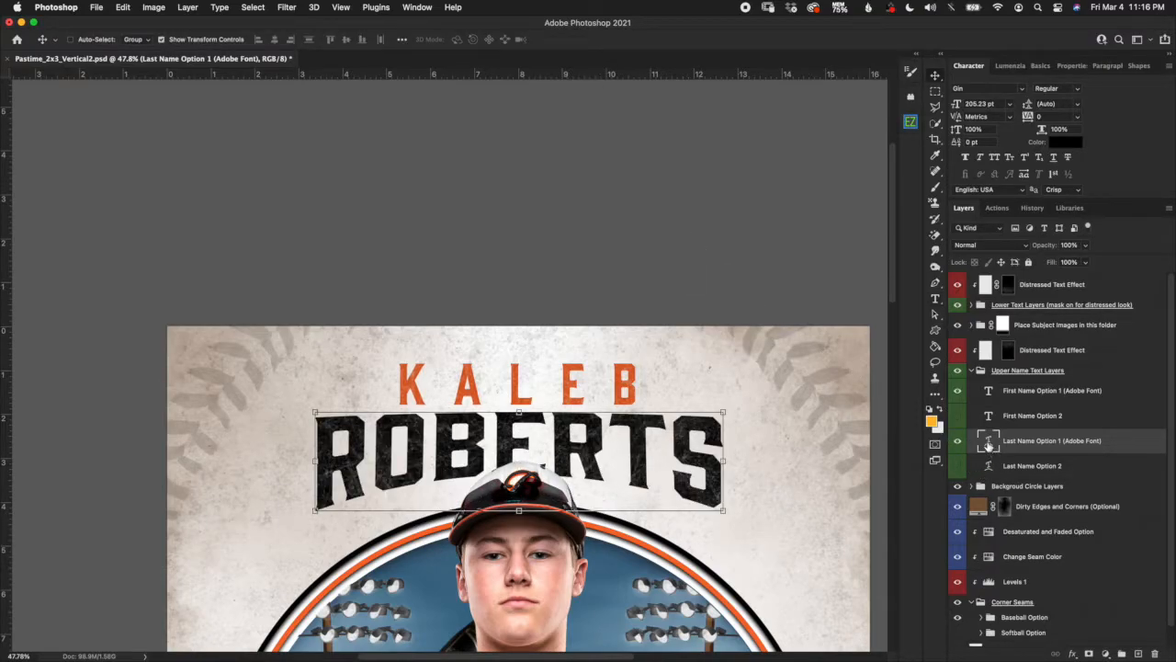
double_click(988, 443)
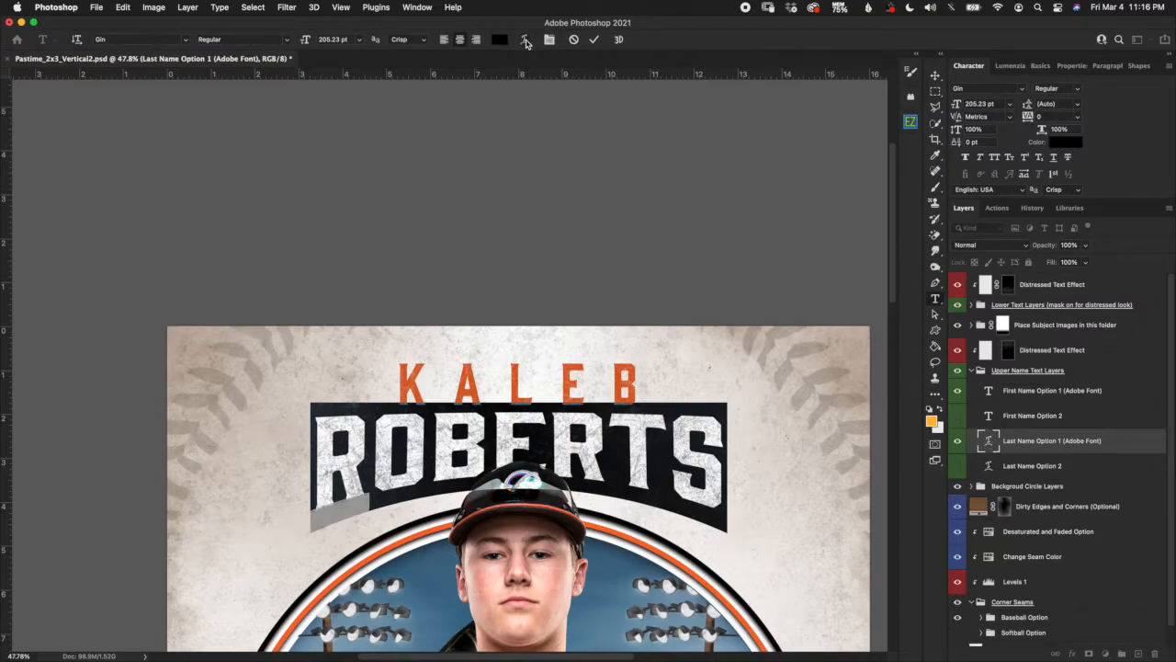
Try Warp Text style None on ROBERTS, then cancel to keep the arch.
left_click(524, 41)
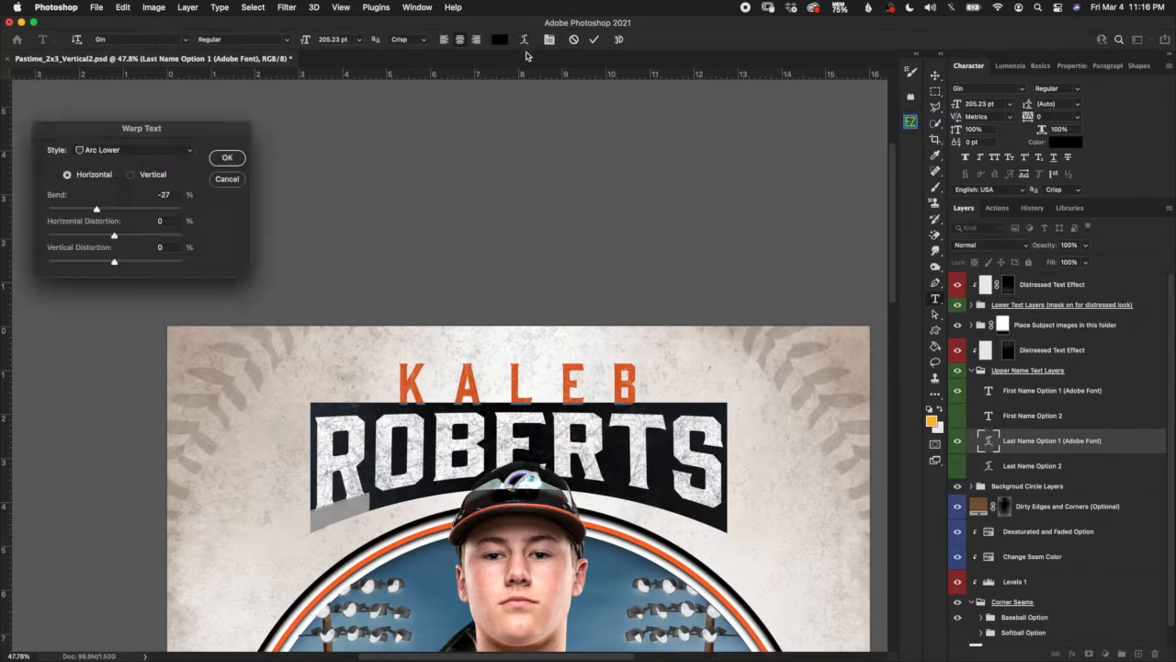
left_click_drag(217, 129, 356, 119)
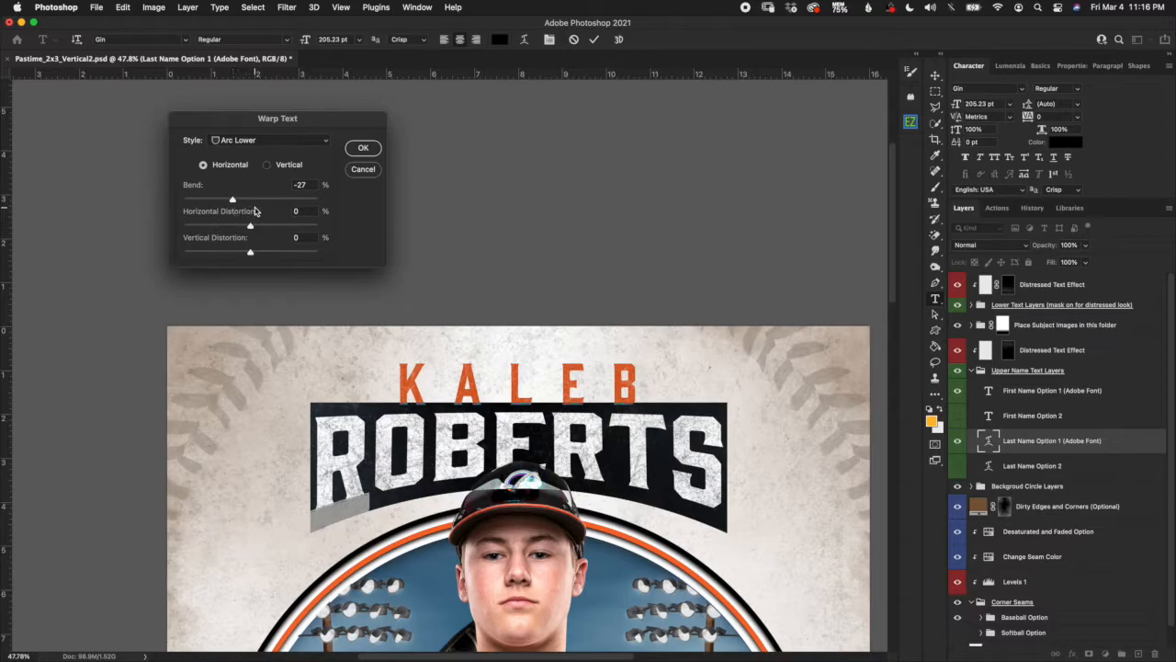
left_click(294, 143)
left_click(288, 114)
left_click(296, 140)
left_click(288, 111)
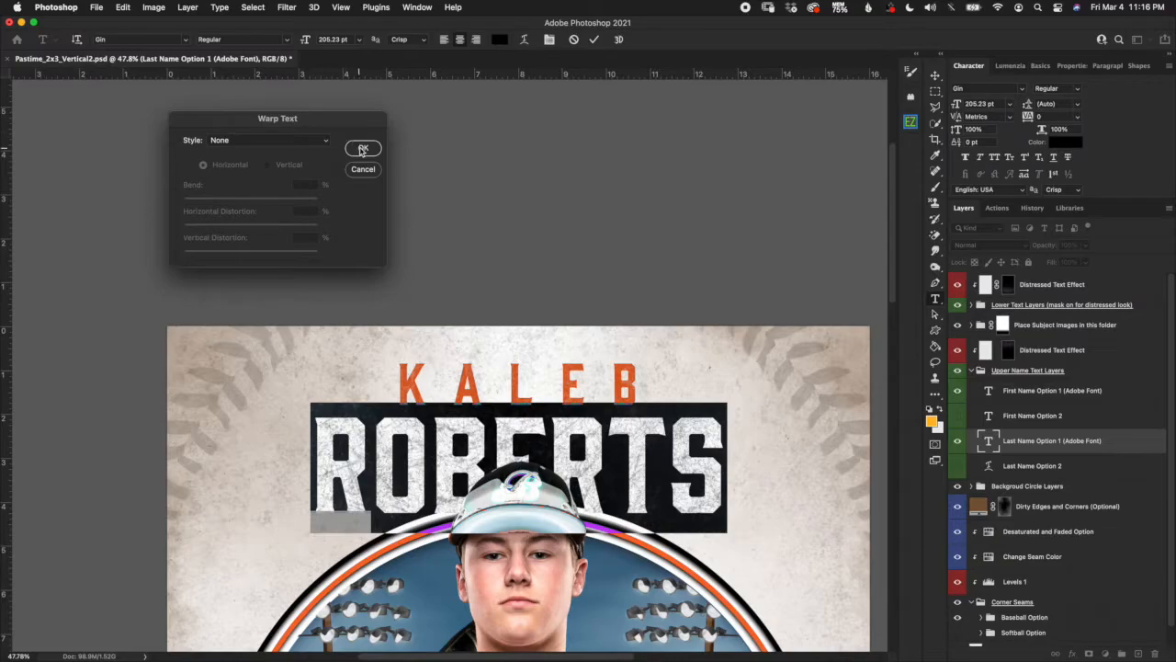
left_click(368, 171)
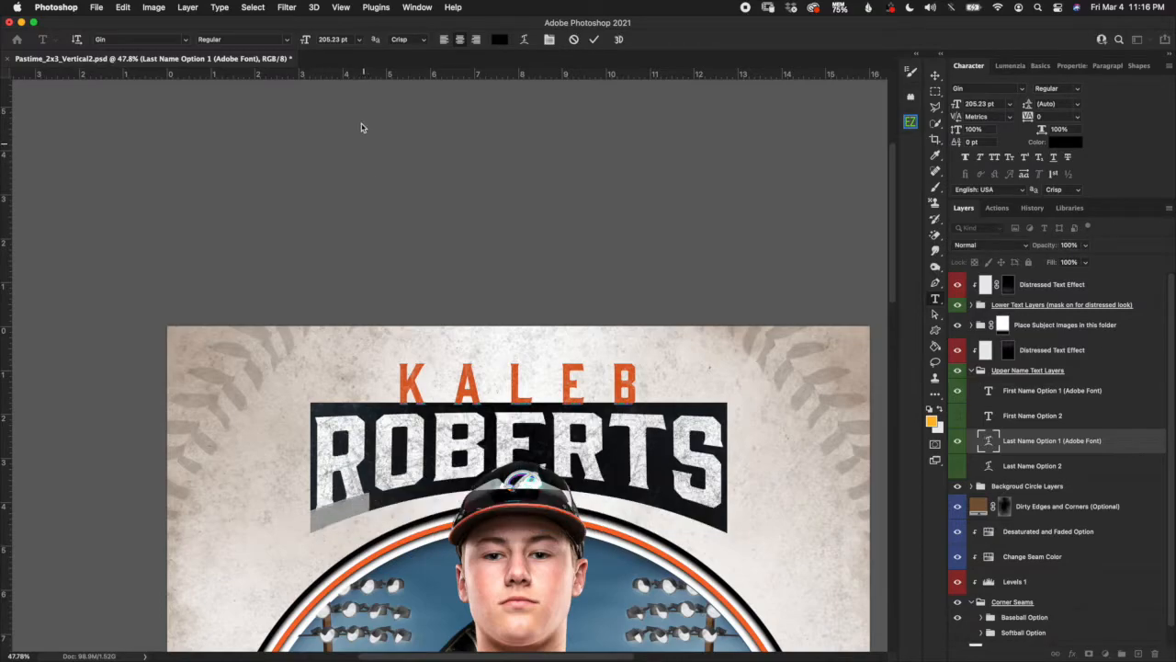
Commit the ROBERTS text edit and collapse the Upper Name Text Layers group.
left_click(994, 103)
left_click(594, 38)
key("v")
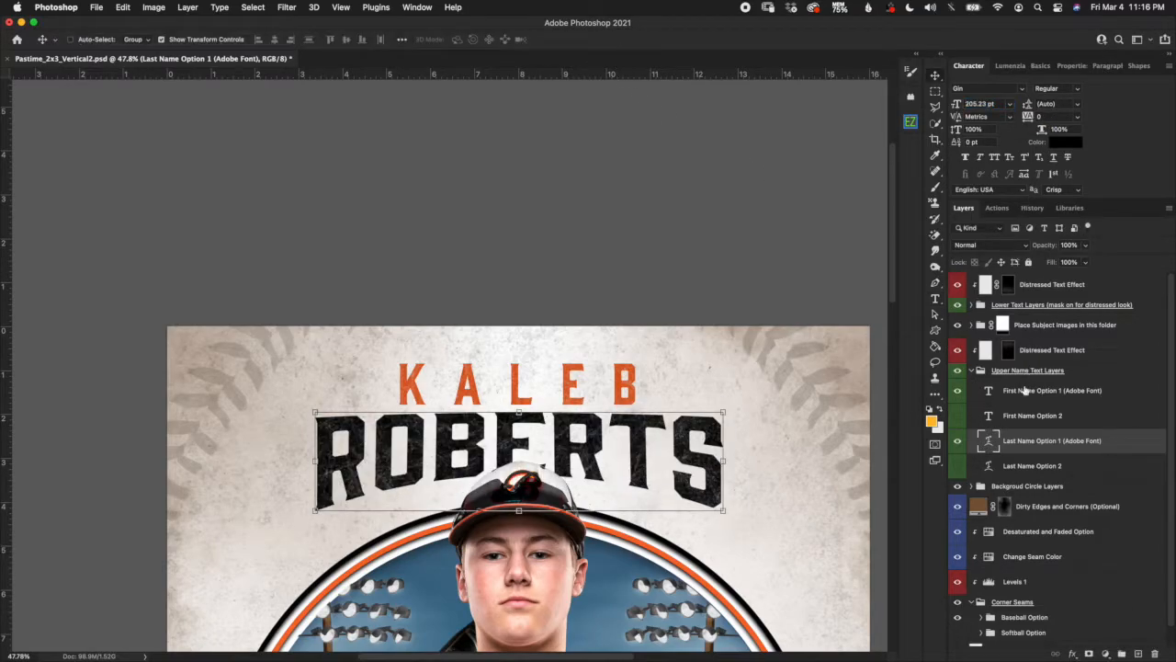
left_click(1014, 372)
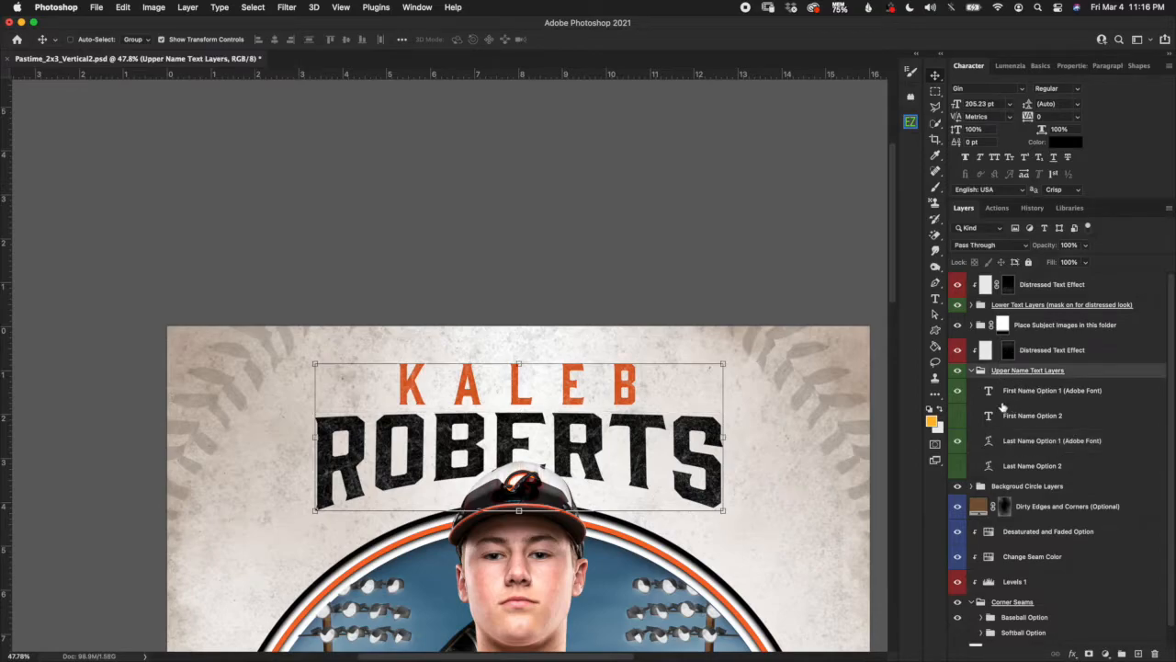
left_click(972, 371)
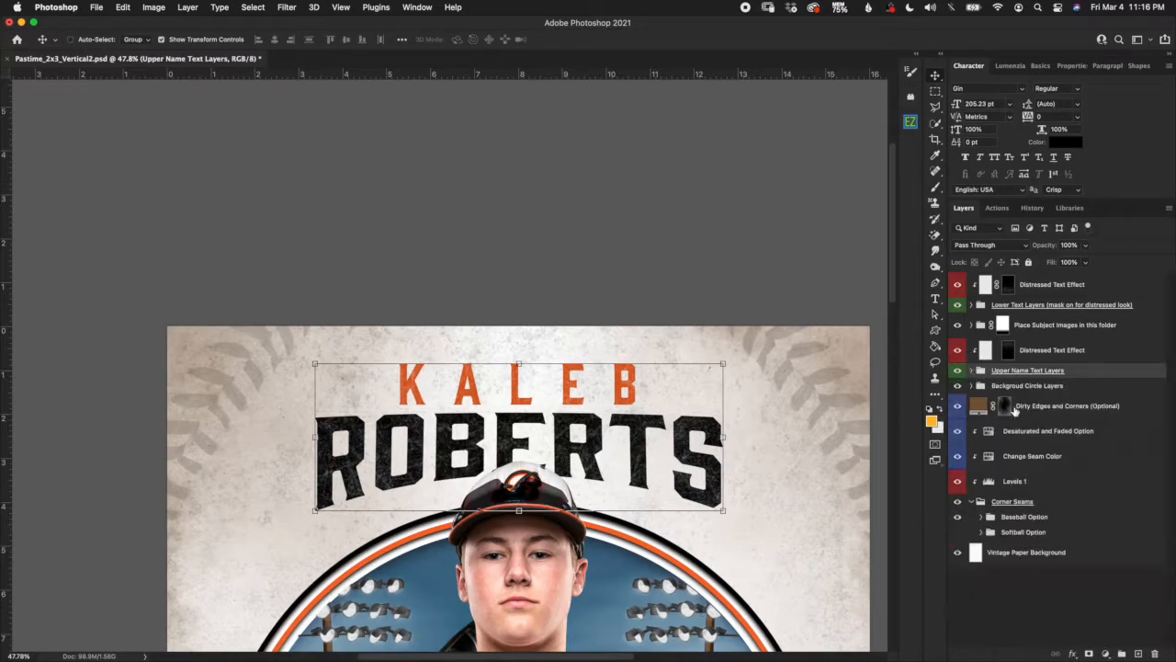
Expand the Place Subject Images group and select its layer mask.
left_click(1062, 357)
left_click(1069, 329)
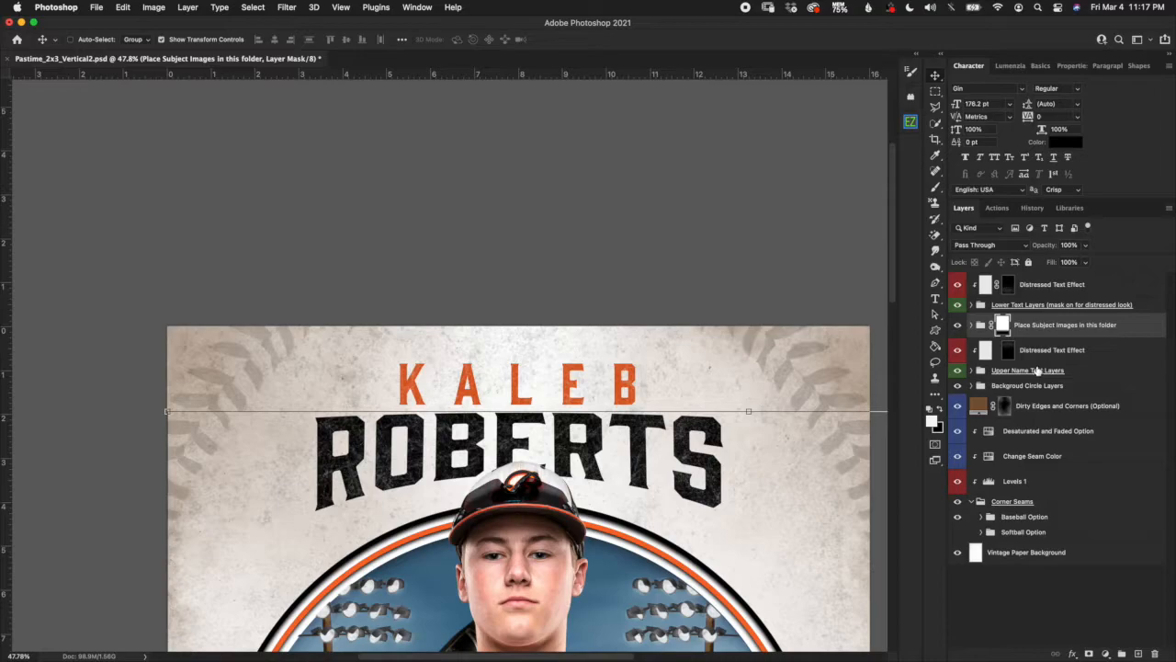
scroll(643, 513, "down", 3)
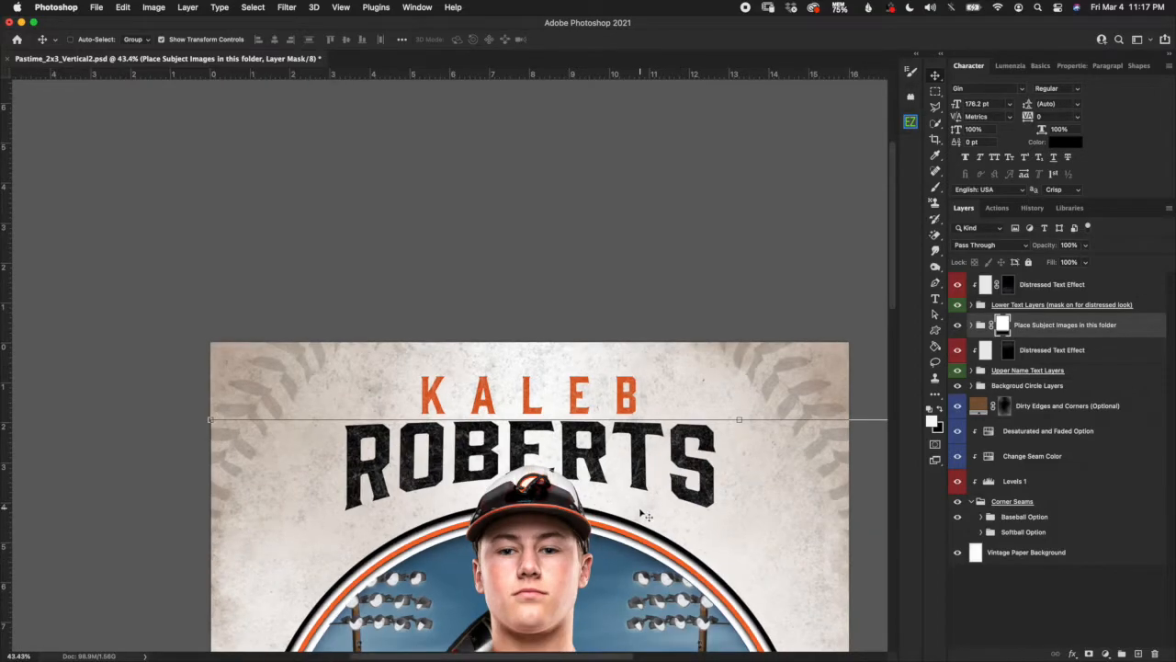
scroll(642, 515, "down", 2)
scroll(641, 515, "up", 4)
scroll(644, 516, "down", 4)
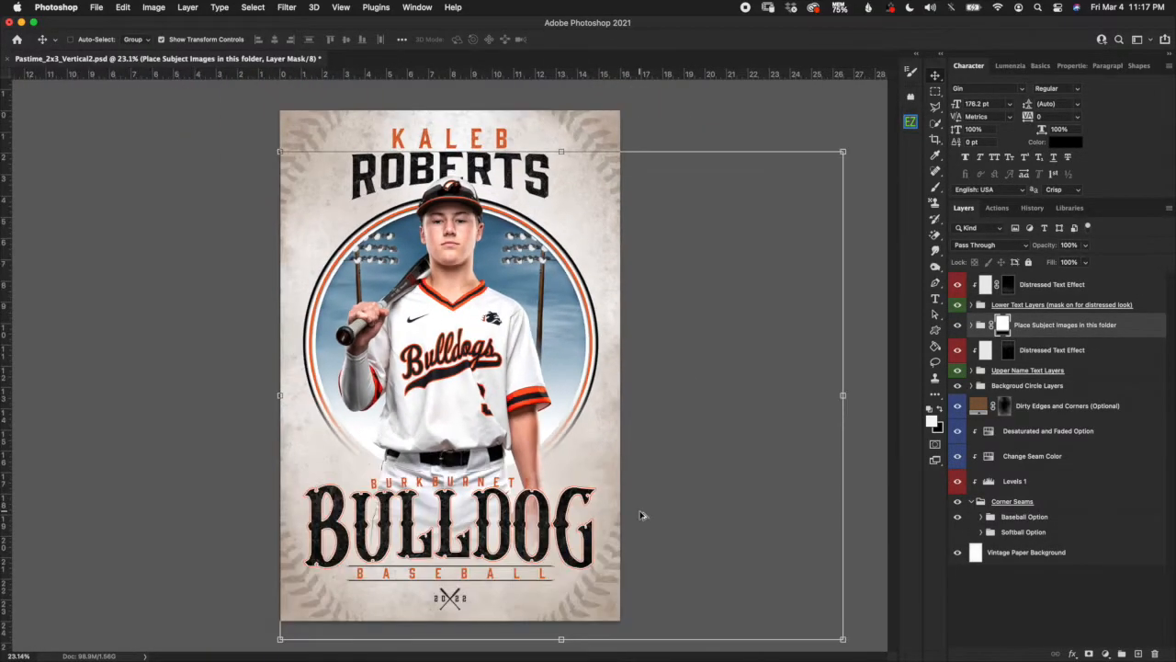
left_click(980, 325)
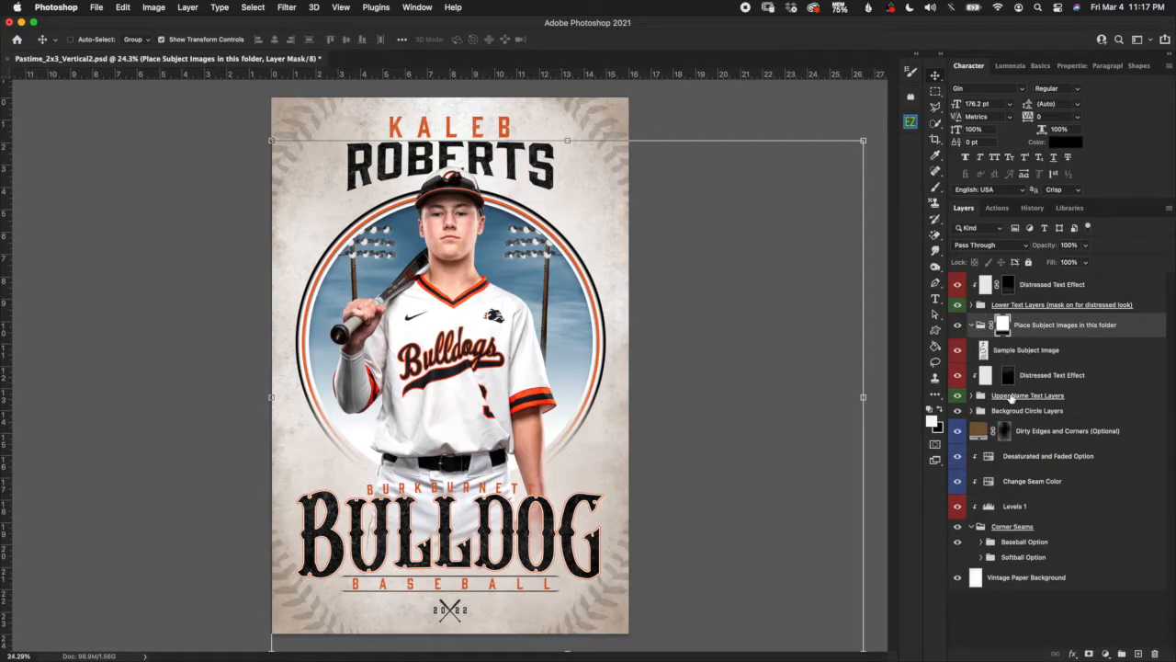
left_click(1042, 353)
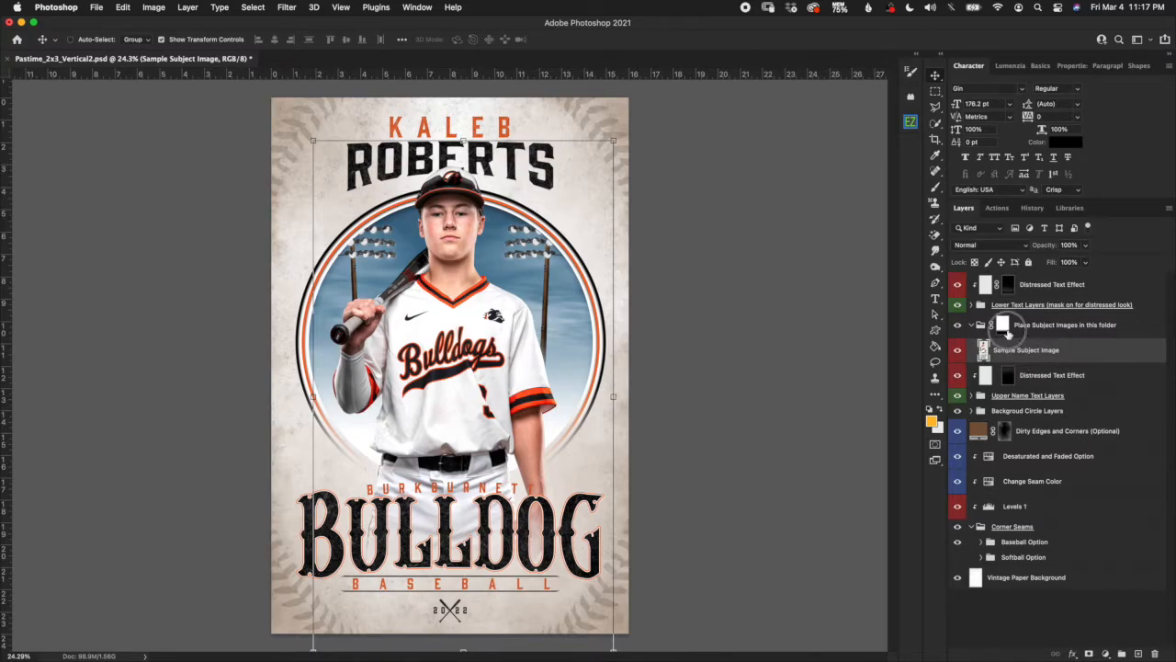
left_click(1004, 329)
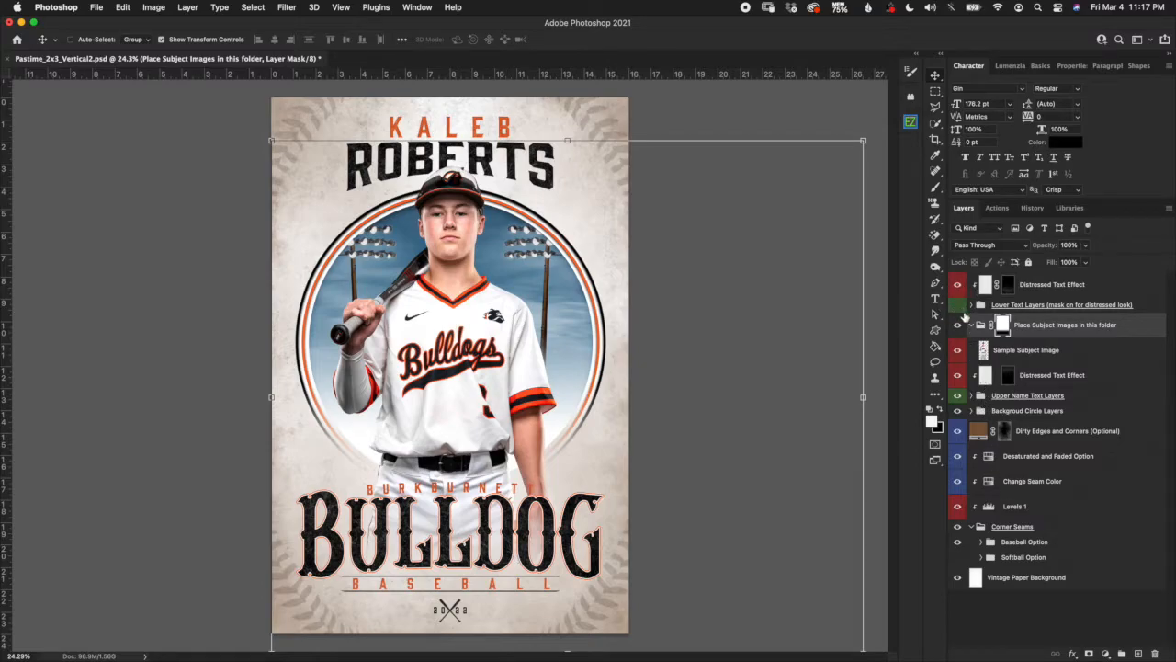
Hide the Lower Text Layers group and keep the subject group's mask selected.
left_click(958, 304)
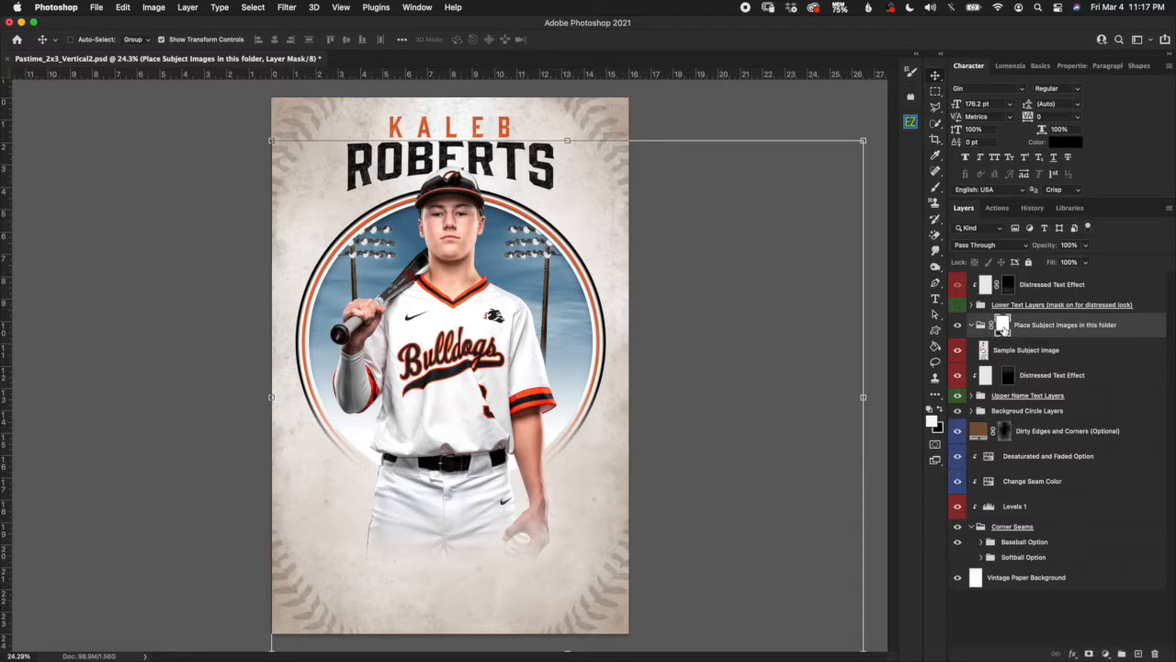
left_click(981, 330)
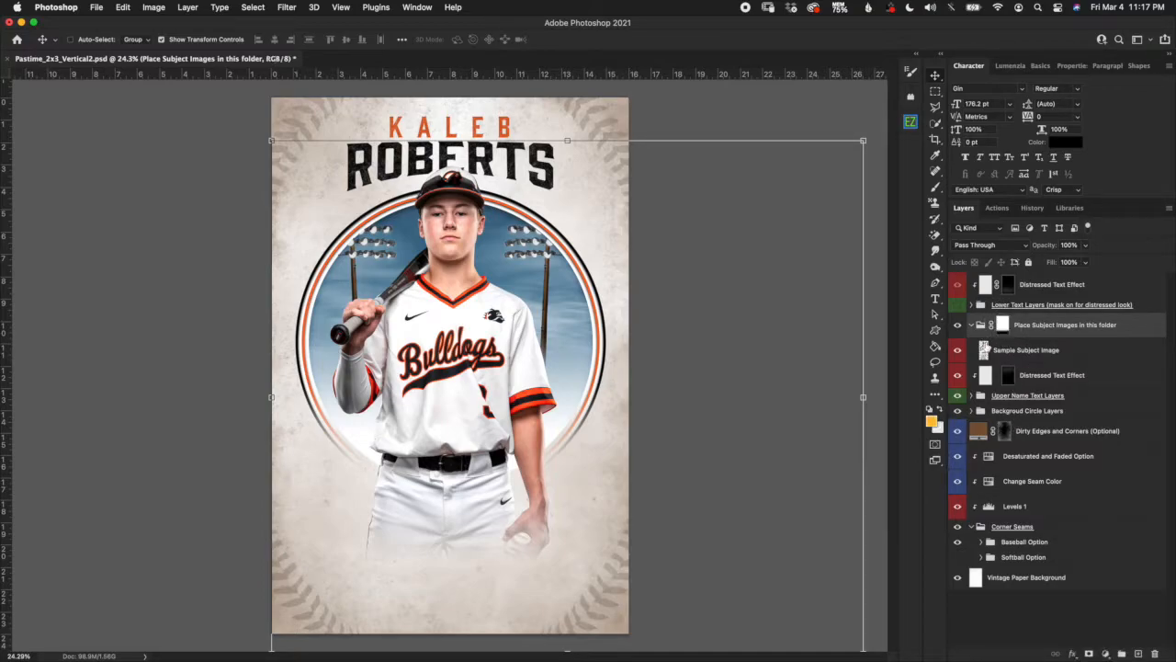
left_click(1003, 327)
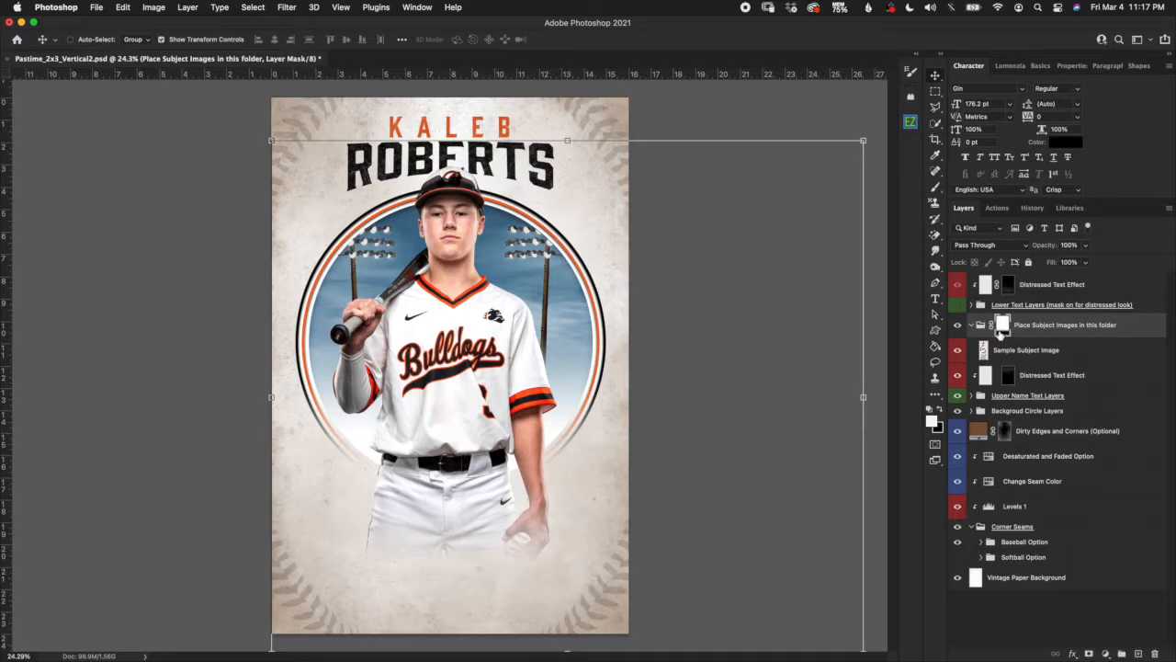
Switch to the Gradient Tool and check the Black, White gradient in the Gradient Editor without changes.
left_click(935, 394)
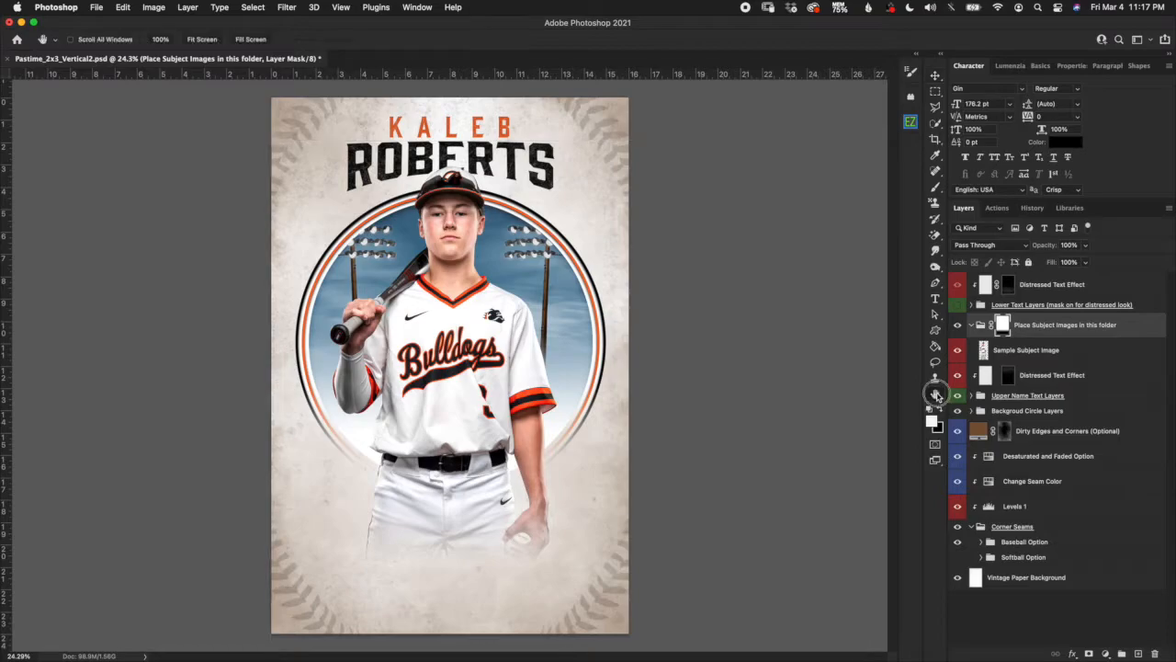
left_click(938, 403)
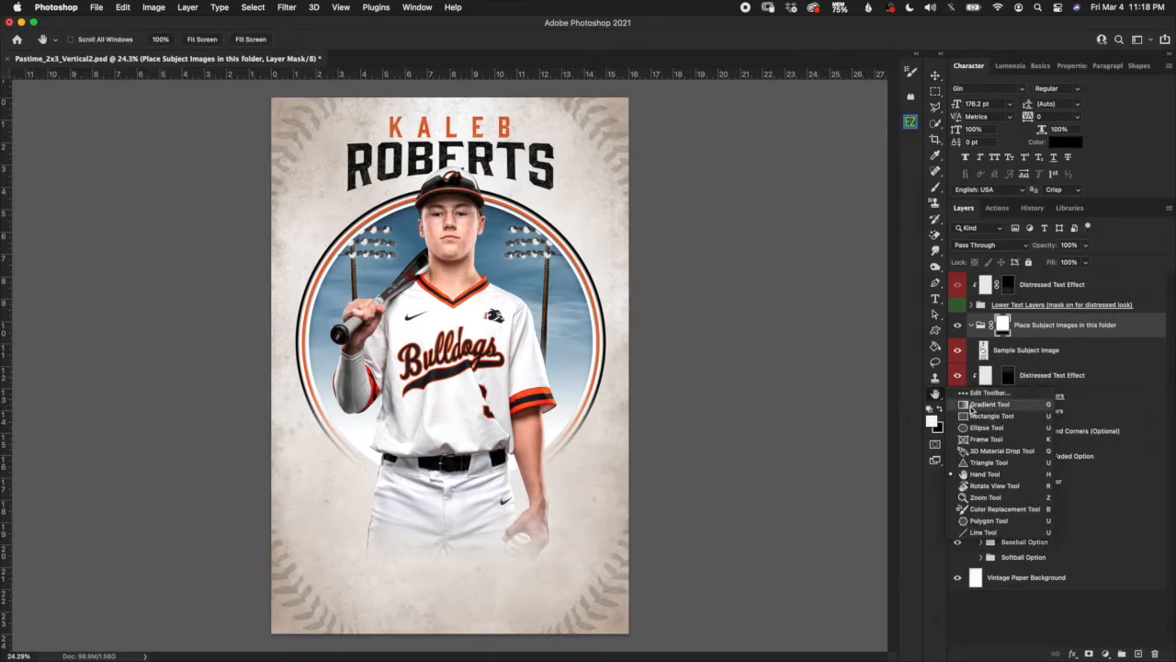
left_click(970, 407)
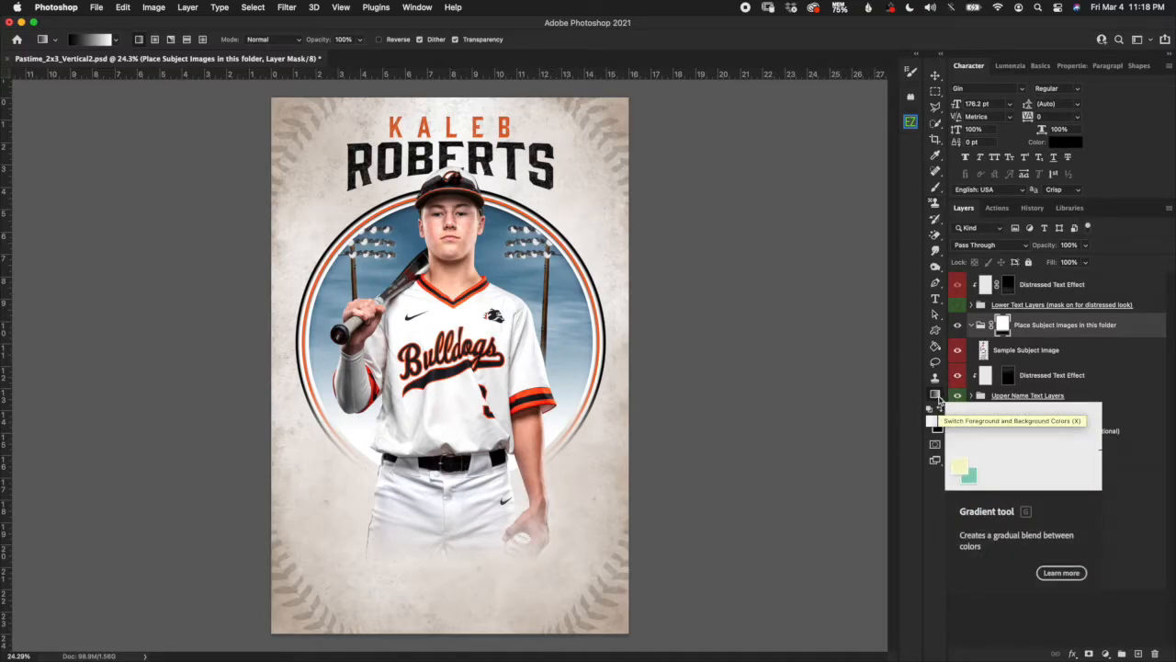
left_click(118, 42)
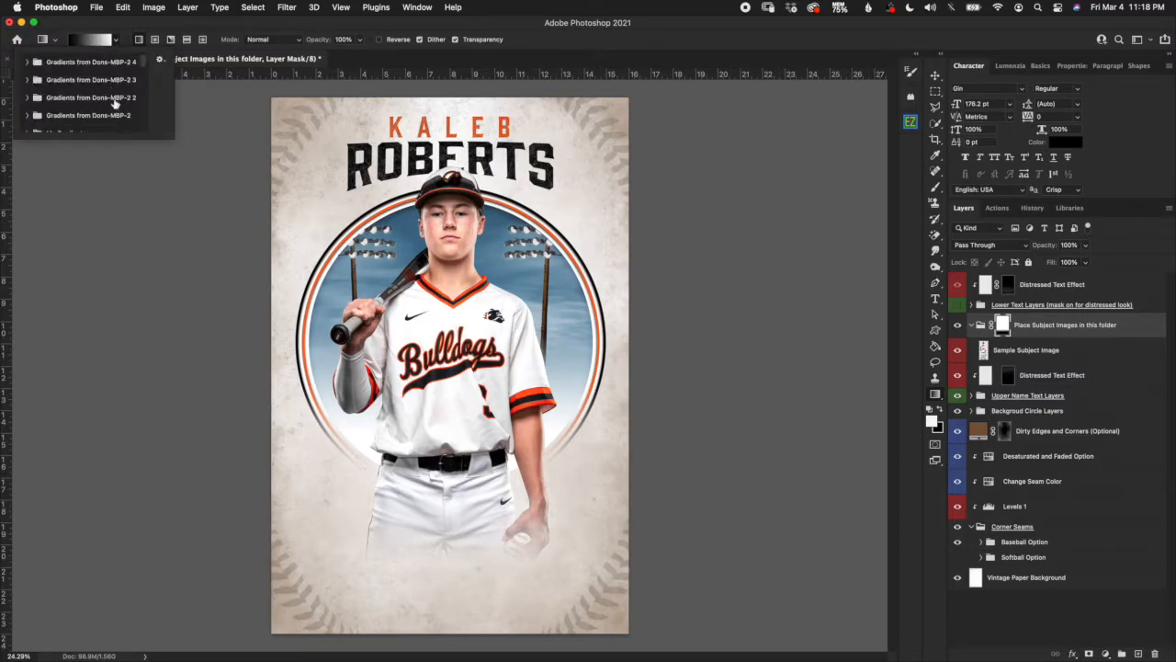
left_click(103, 21)
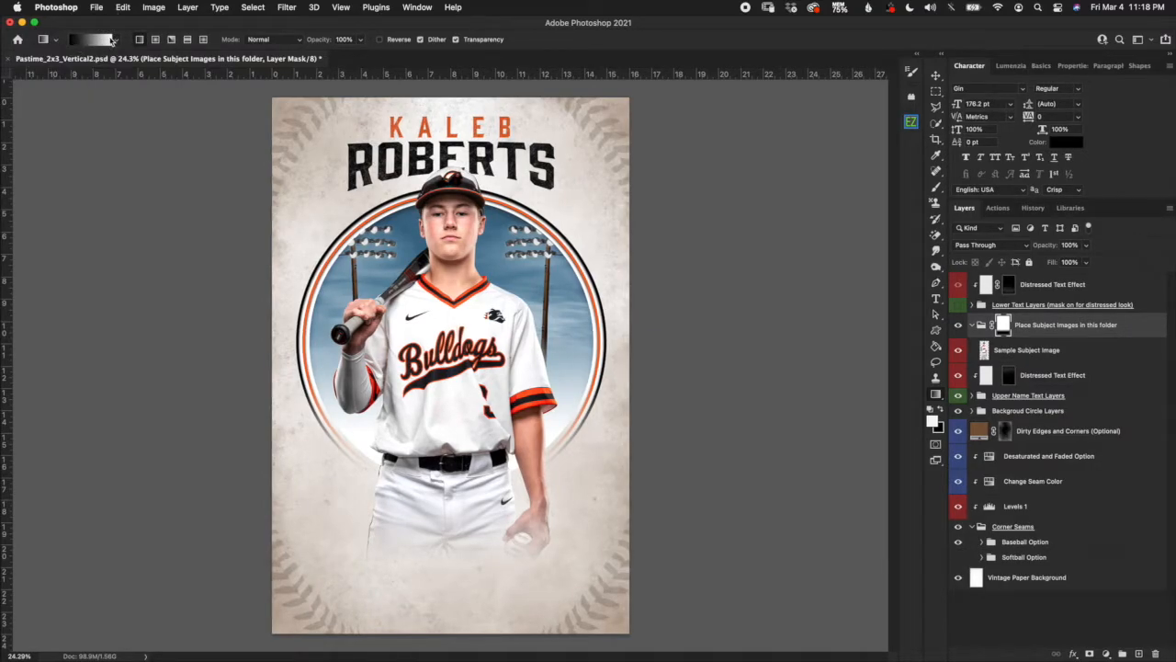
left_click(92, 39)
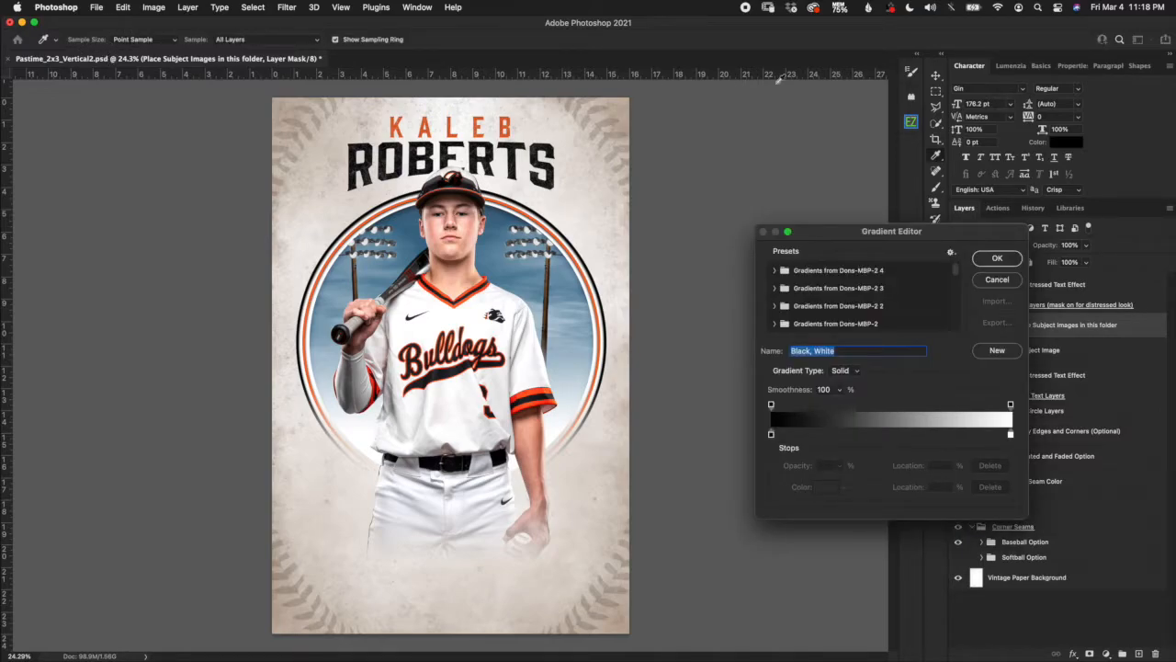
left_click(1008, 284)
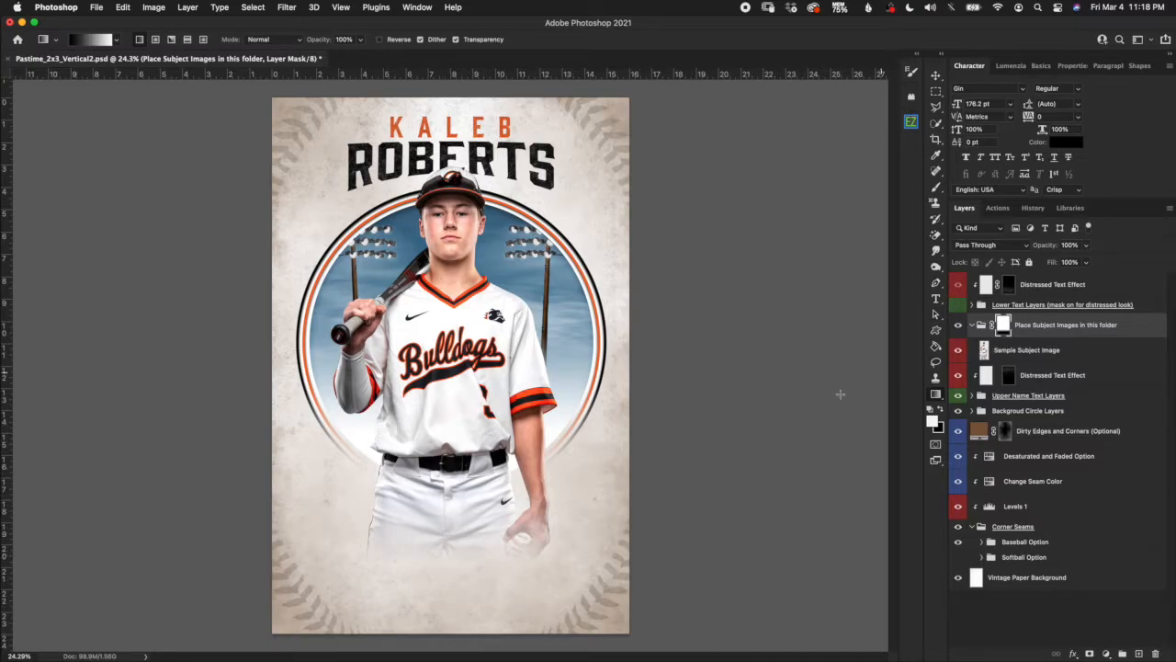
Drag gradients up the subject mask from the poster bottom, undo the last one, and show History.
scroll(524, 577, "up", 1)
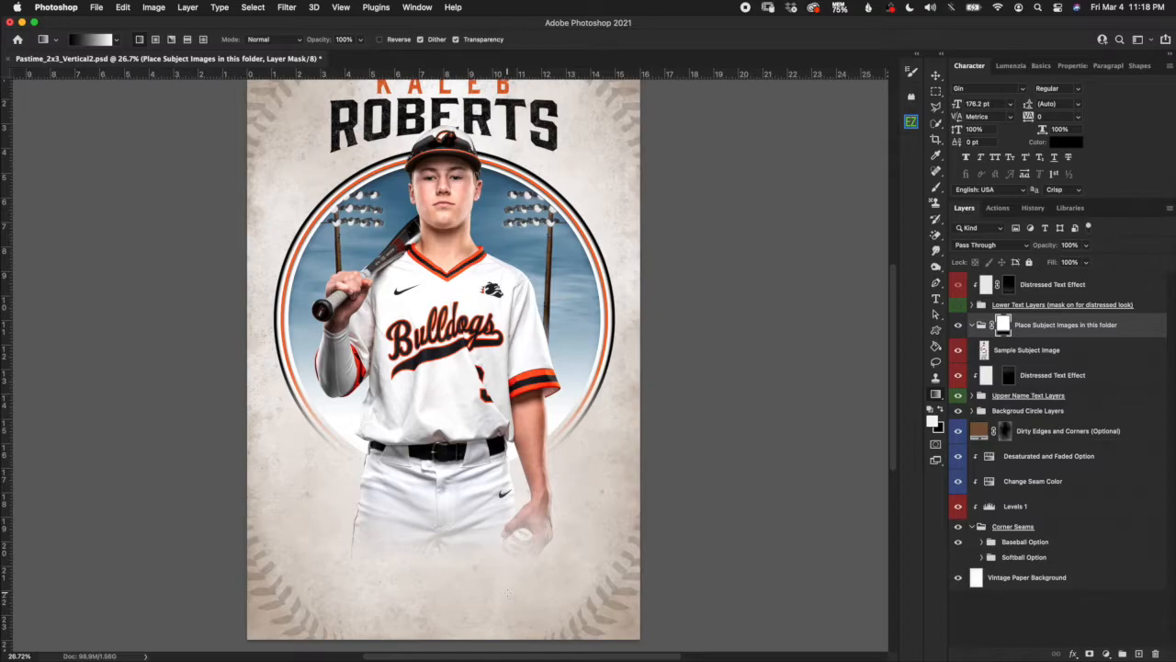
mouse_move(508, 593)
left_mouse_down()
mouse_move(505, 448)
mouse_move(510, 521)
mouse_move(510, 445)
mouse_move(527, 442)
mouse_move(496, 433)
mouse_move(511, 447)
mouse_move(509, 496)
mouse_move(513, 455)
mouse_move(511, 543)
mouse_move(516, 464)
left_mouse_up()
left_click_drag(517, 467, 517, 466)
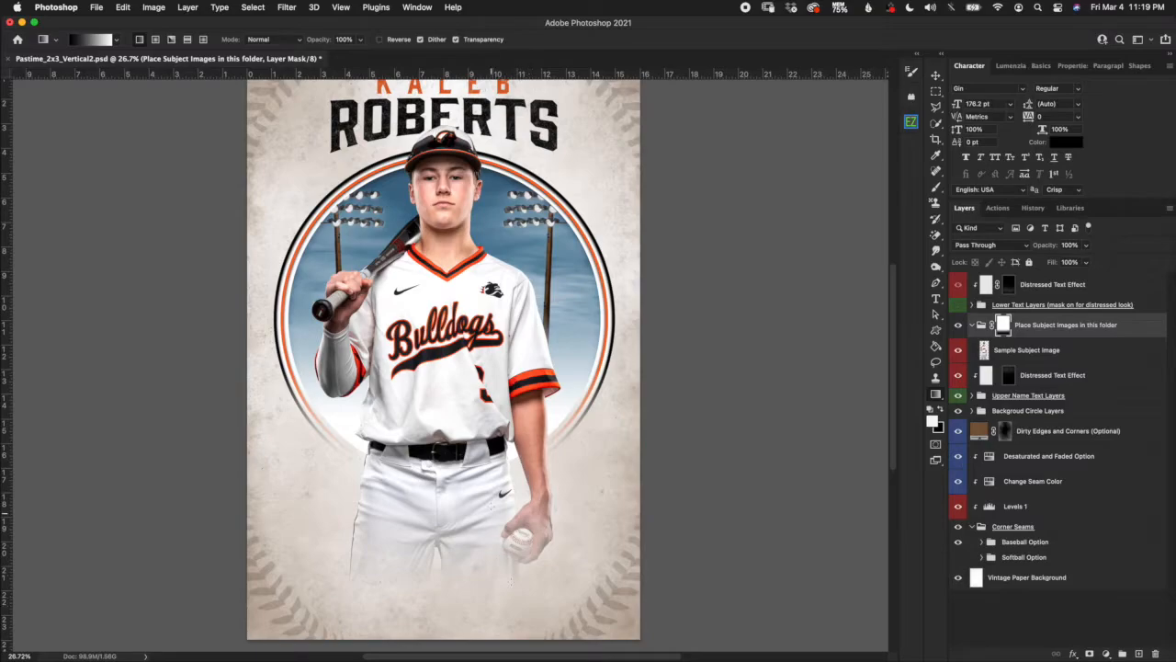
left_click_drag(497, 518, 492, 488)
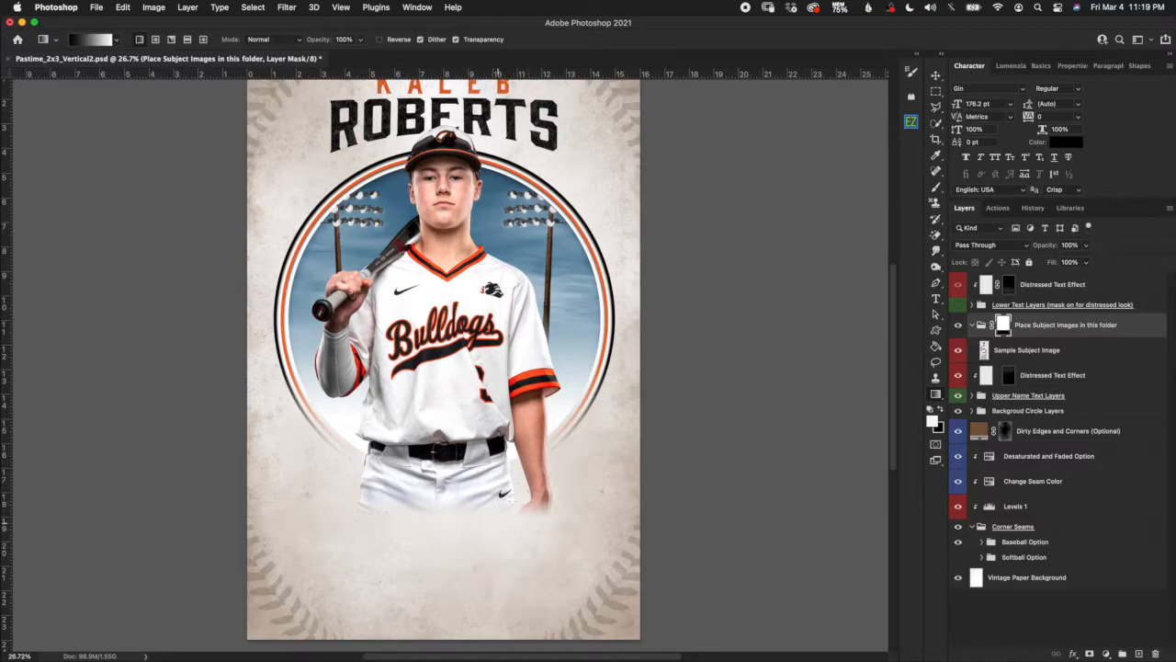
left_click_drag(502, 571, 500, 480)
left_click_drag(493, 590, 494, 461)
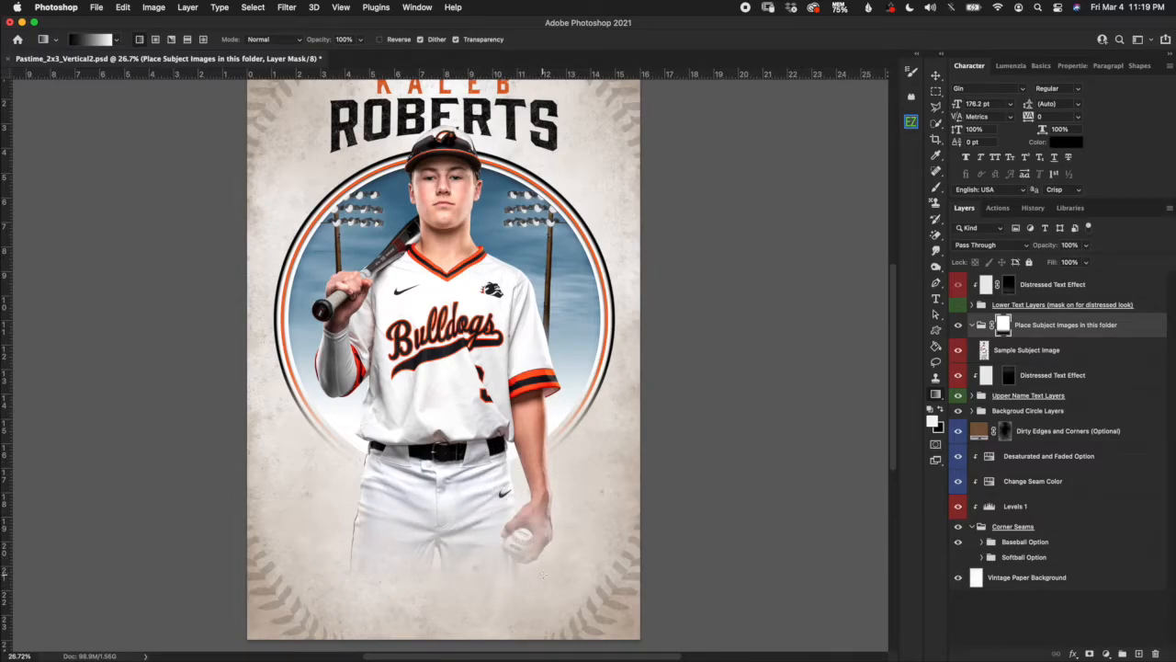
left_click_drag(517, 584, 508, 454)
left_click_drag(487, 593, 488, 453)
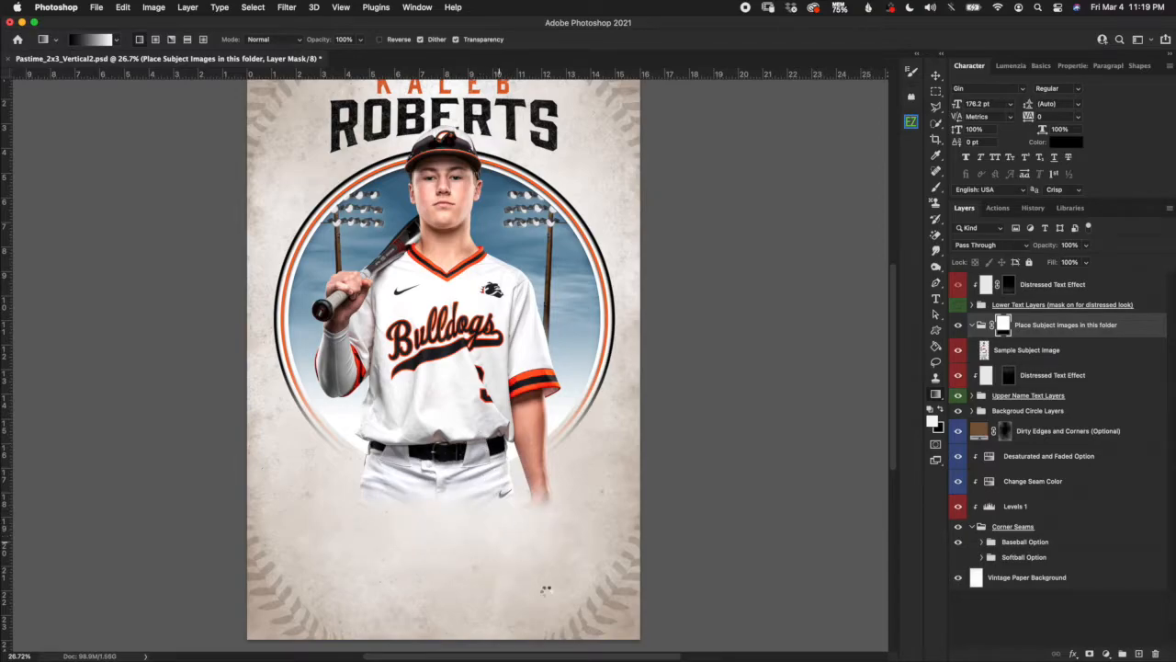
key("super+z")
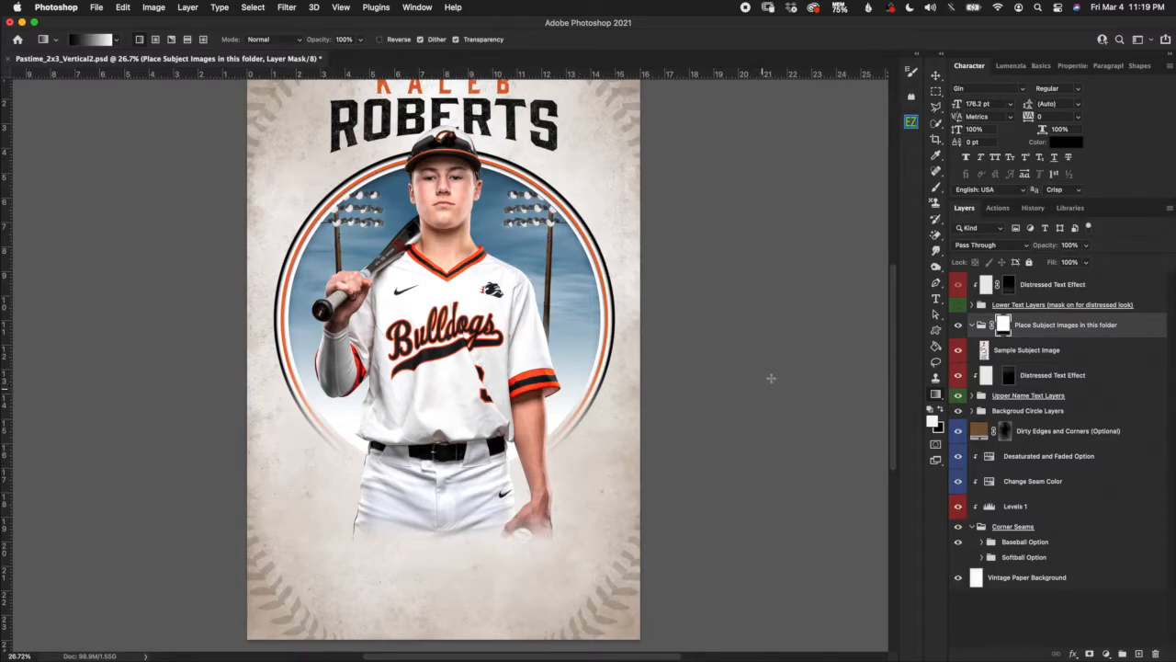
left_click(1036, 208)
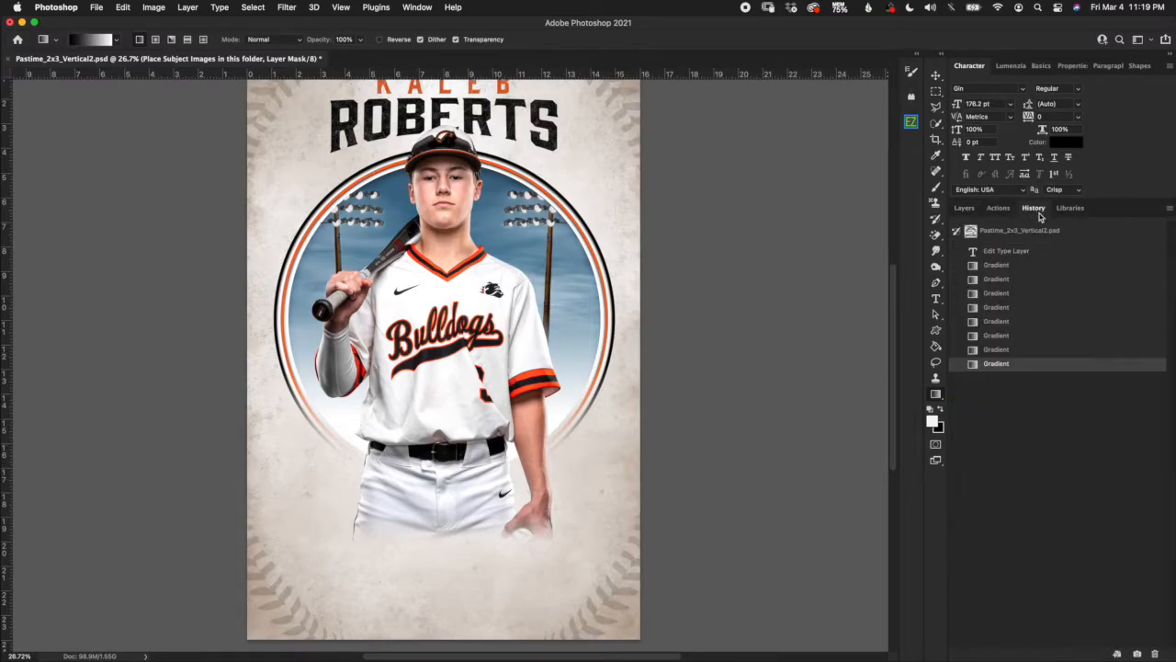
Revert to before the gradient fades, collapse the subject group and show the lower BULLDOG text.
left_click(1003, 256)
left_click(964, 208)
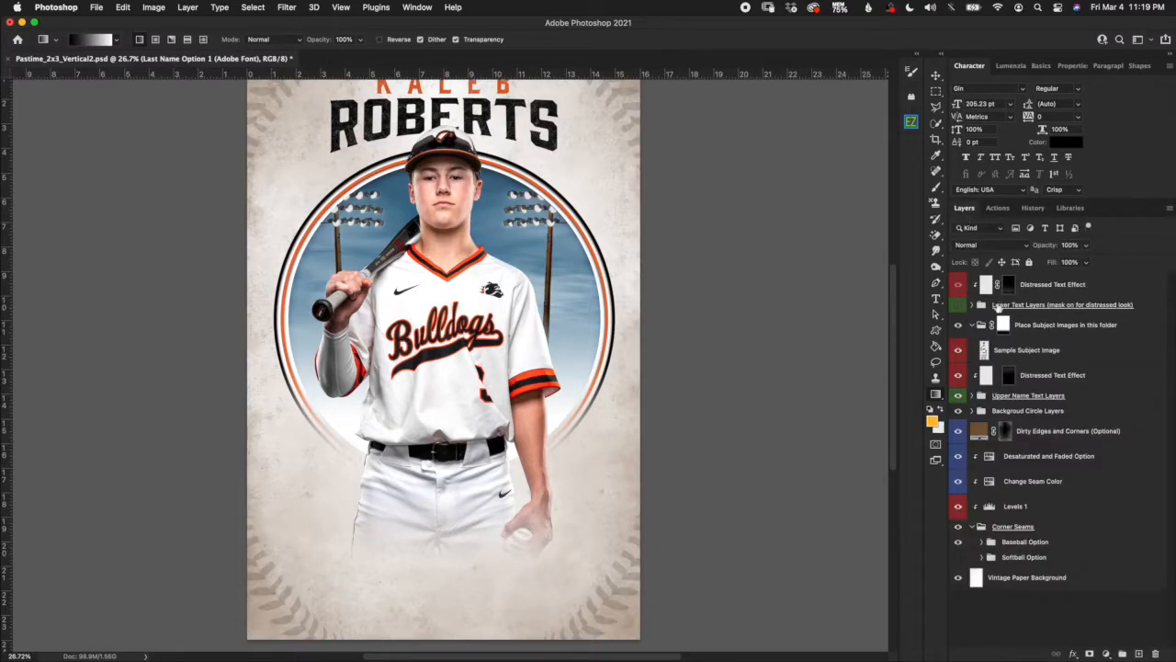
left_click(972, 325)
left_click(958, 305)
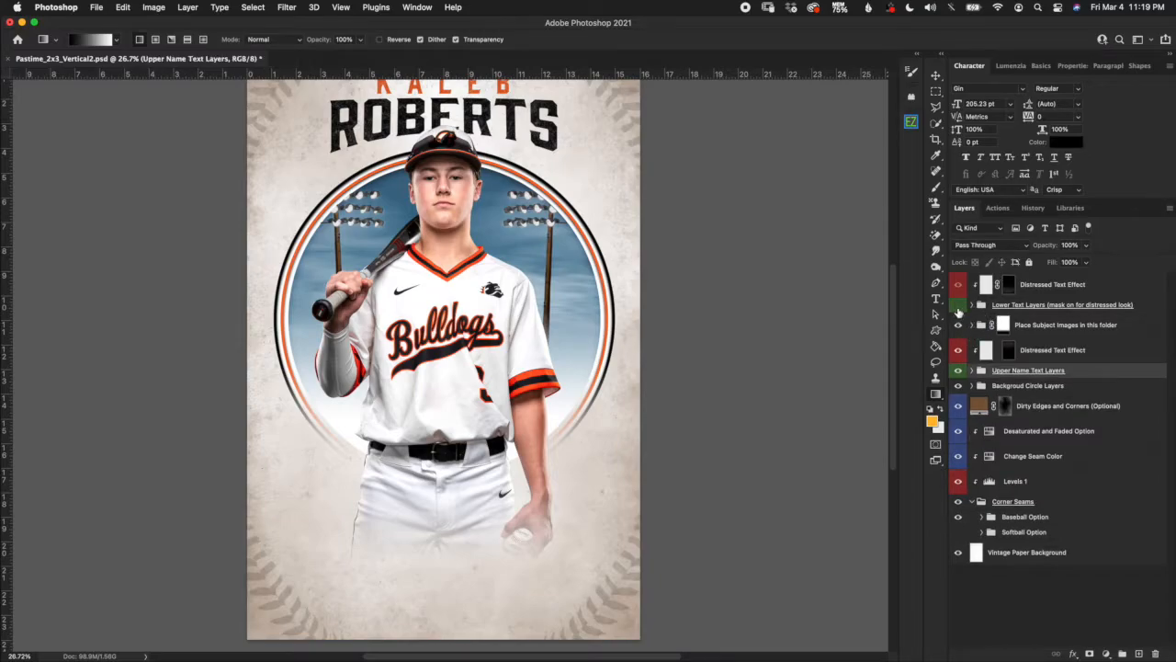
Toggle the distressed texture on BULLDOG off and on, then expand Lower Text Layers.
left_click(1029, 306)
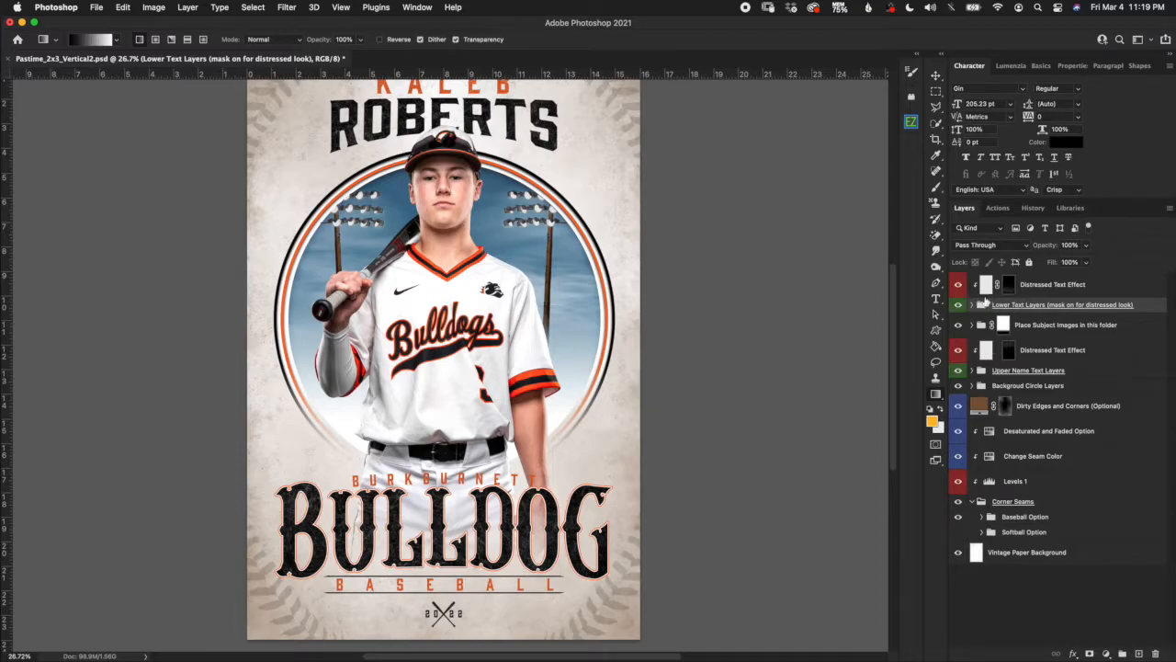
left_click(987, 285)
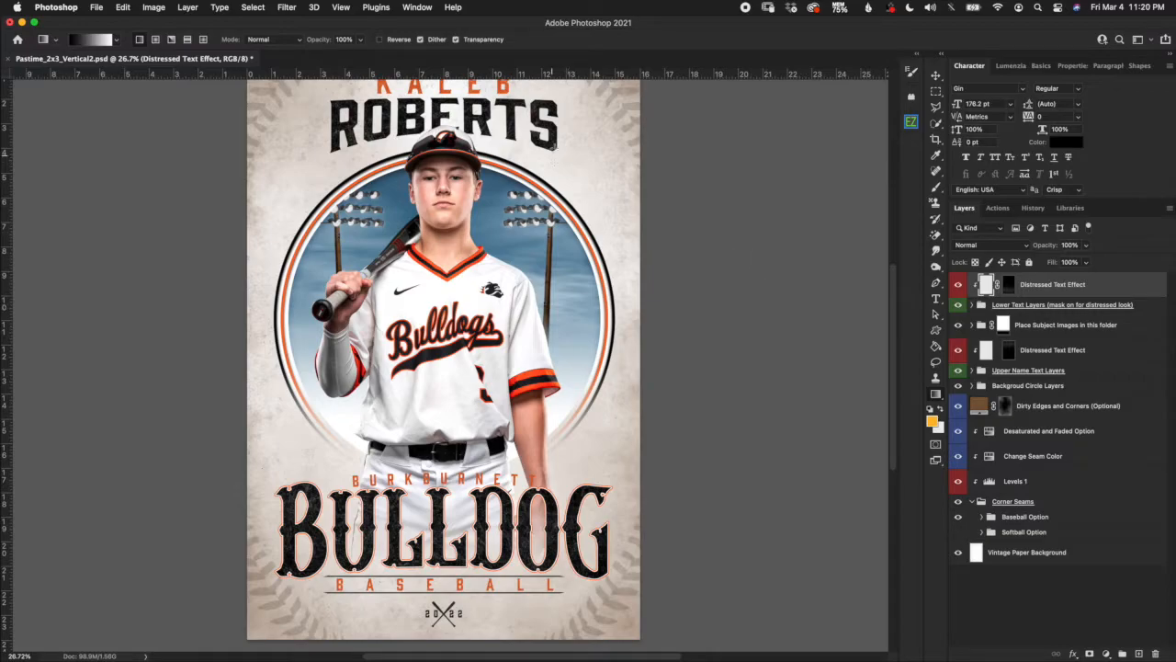
left_click(957, 286)
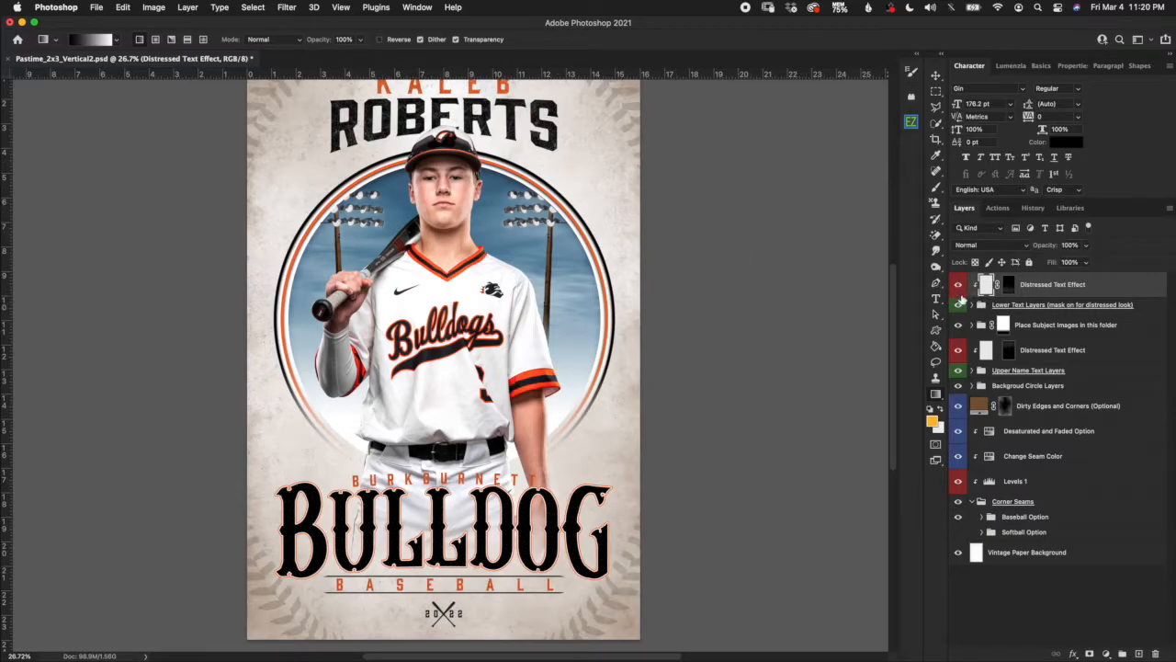
left_click(957, 285)
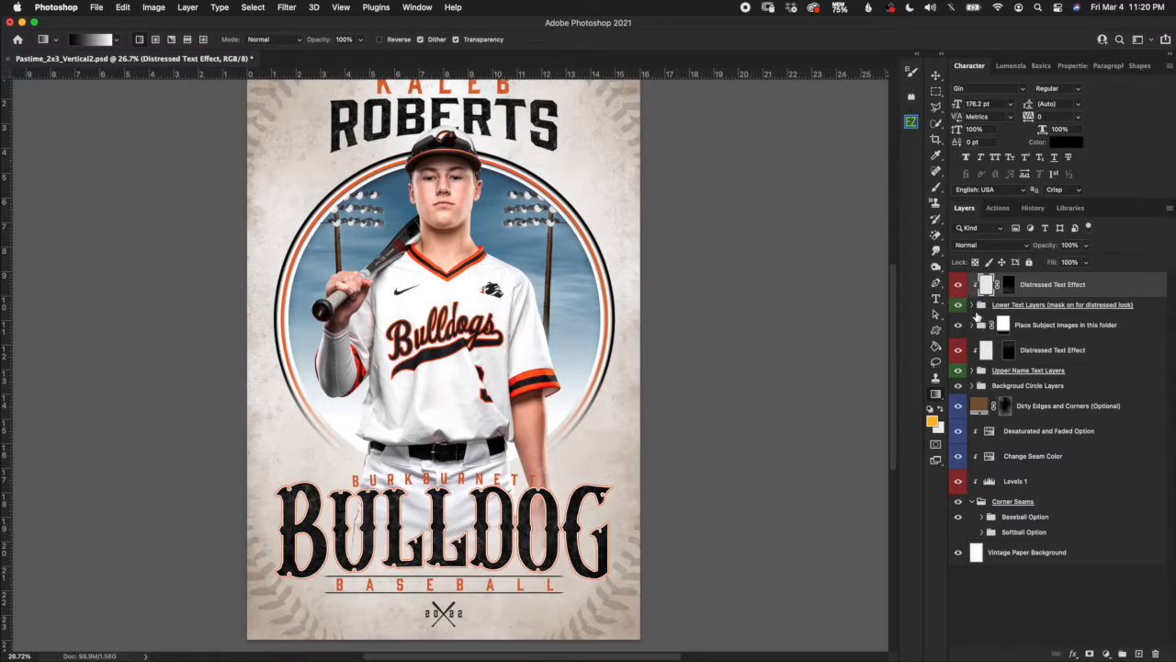
left_click(972, 305)
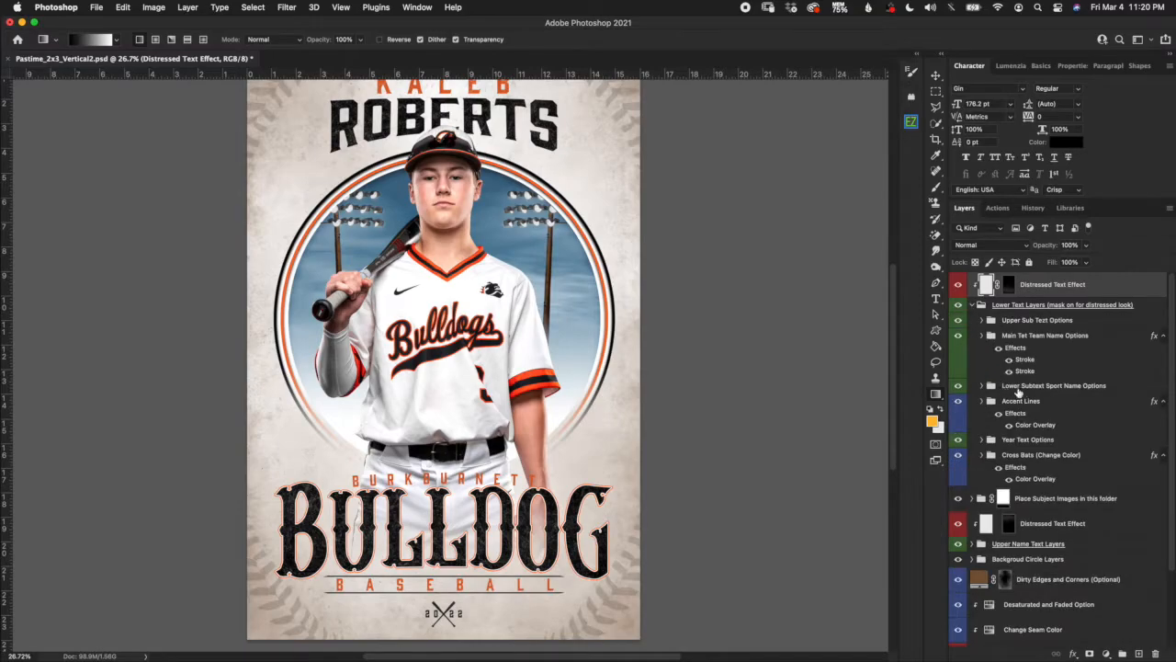
left_click(1093, 321)
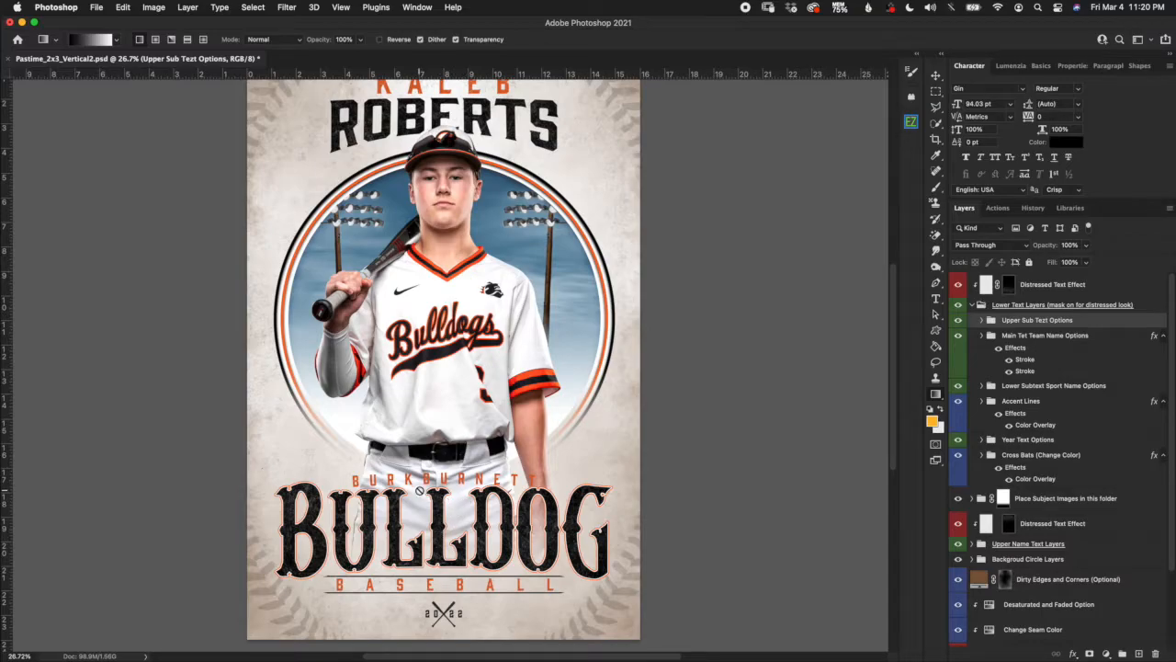
Expand Upper Sub Text Options and compare the curved and straight BURKBURNETT copy layers.
scroll(421, 489, "up", 3)
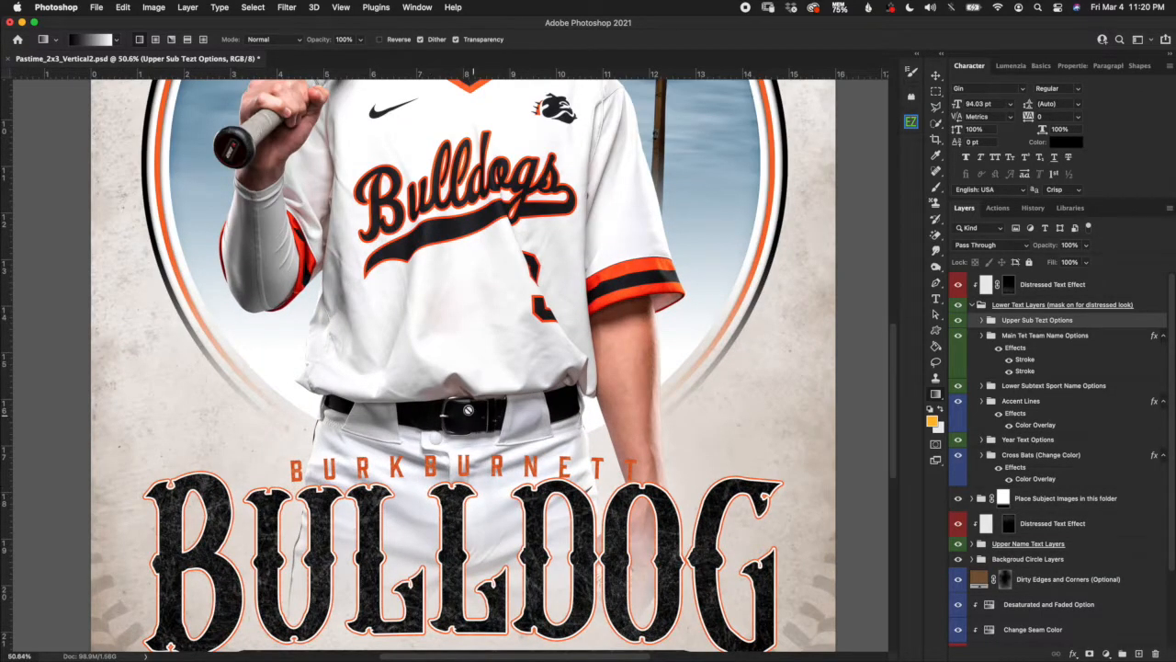
scroll(467, 410, "down", 5)
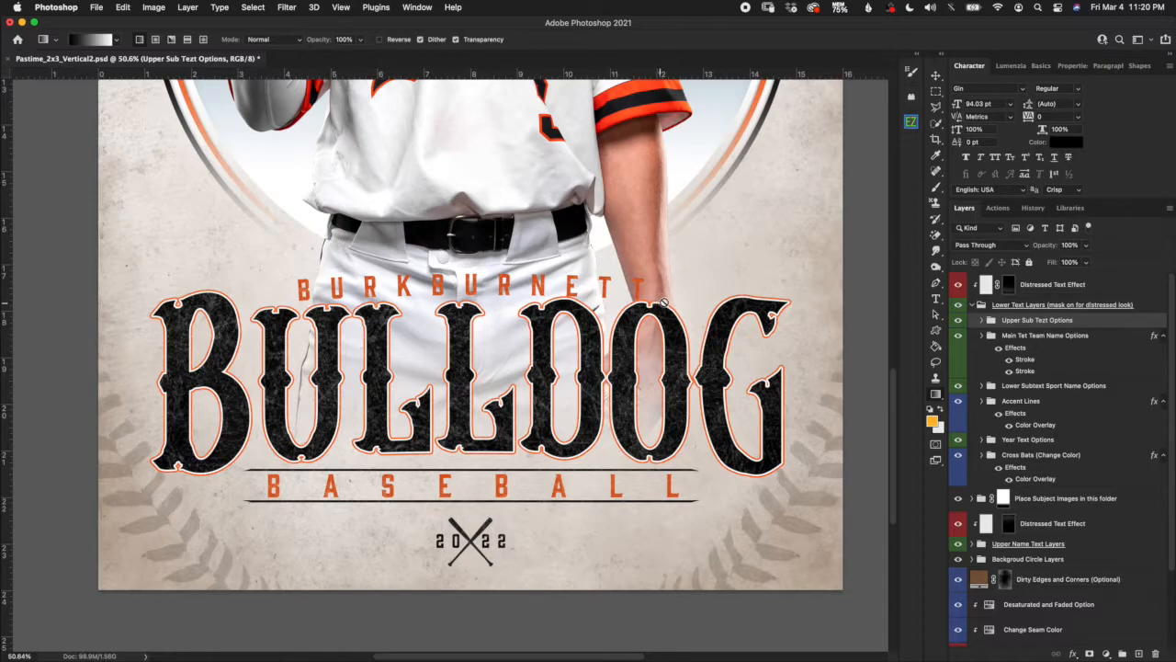
left_click(984, 320)
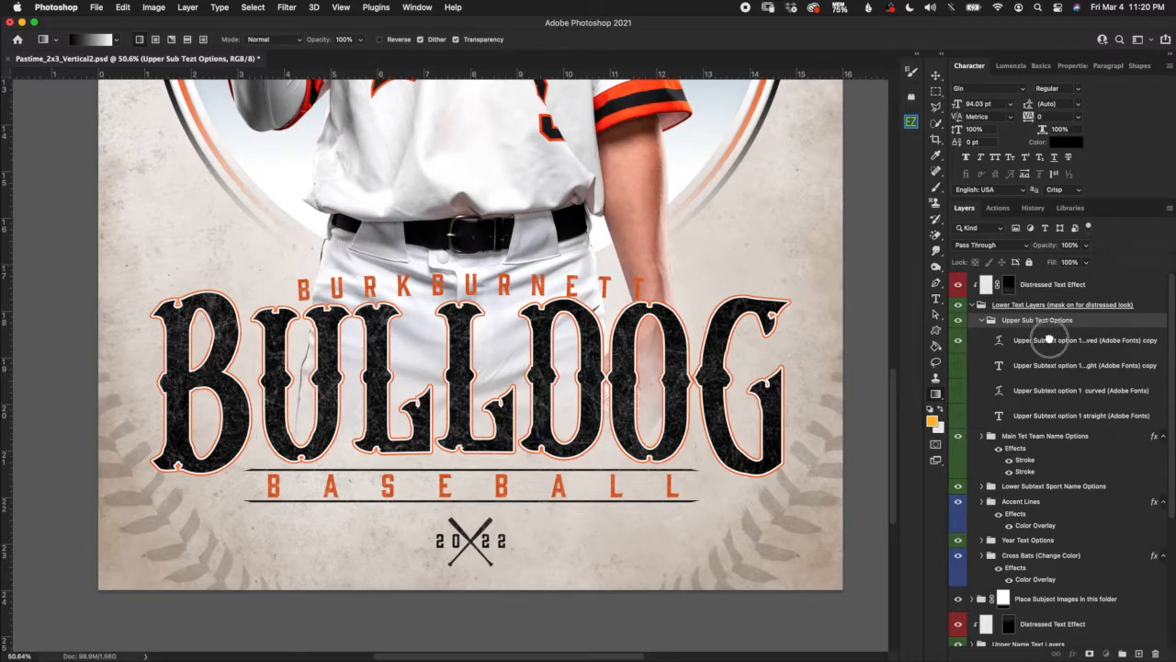
left_click(1050, 342)
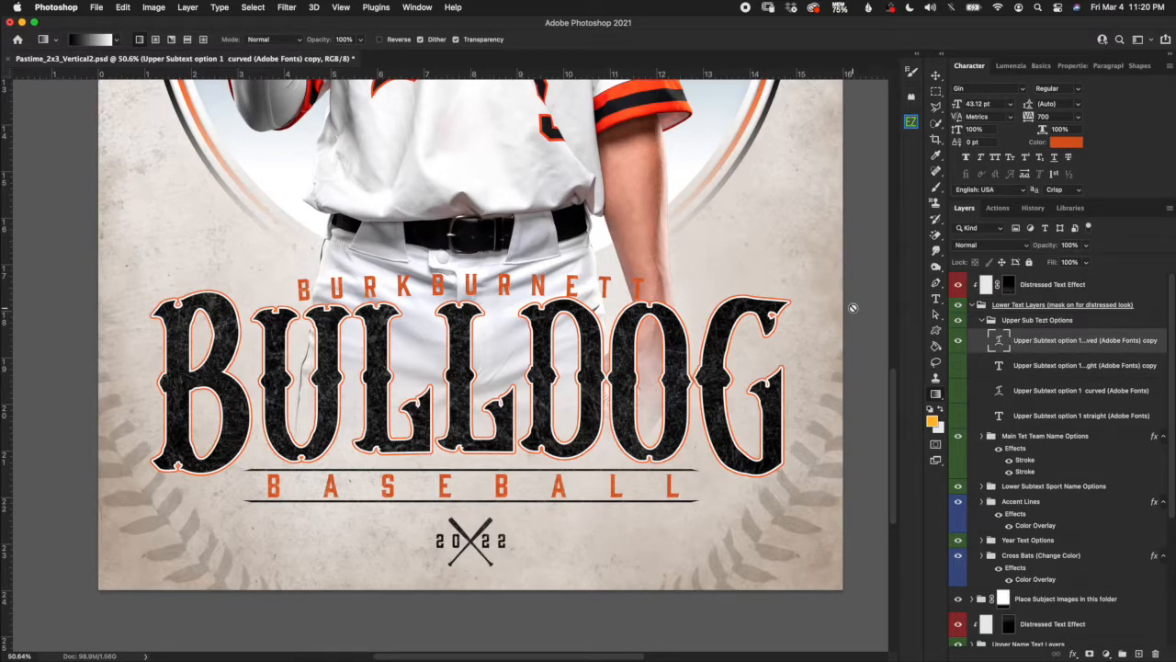
left_click(959, 341)
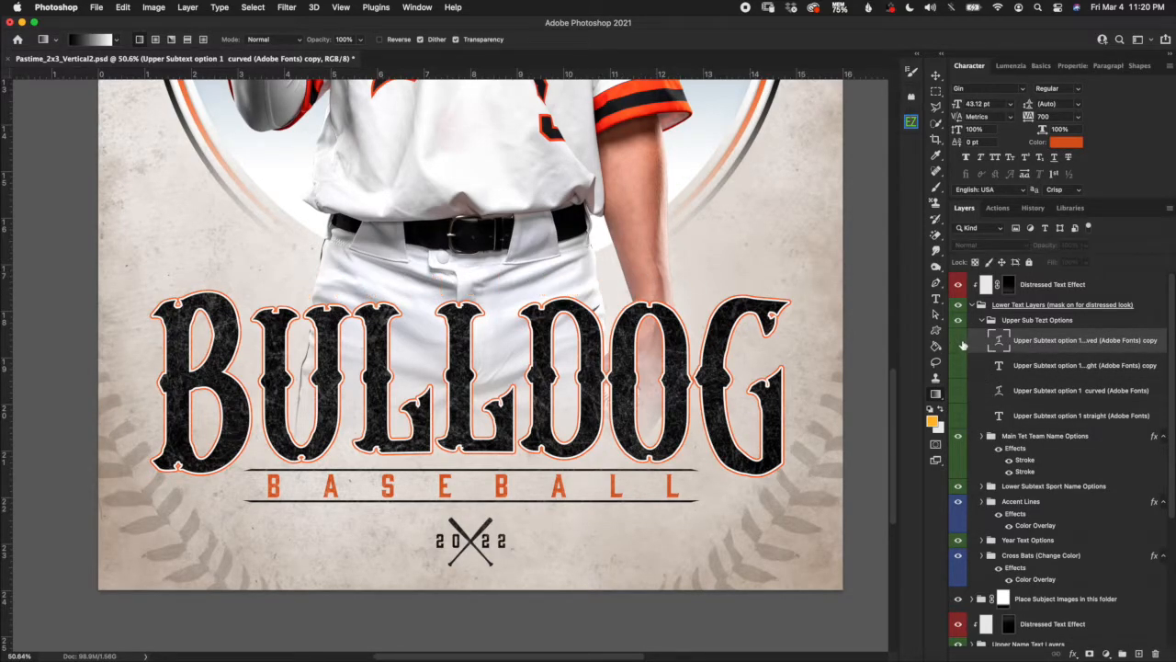
left_click(1023, 372)
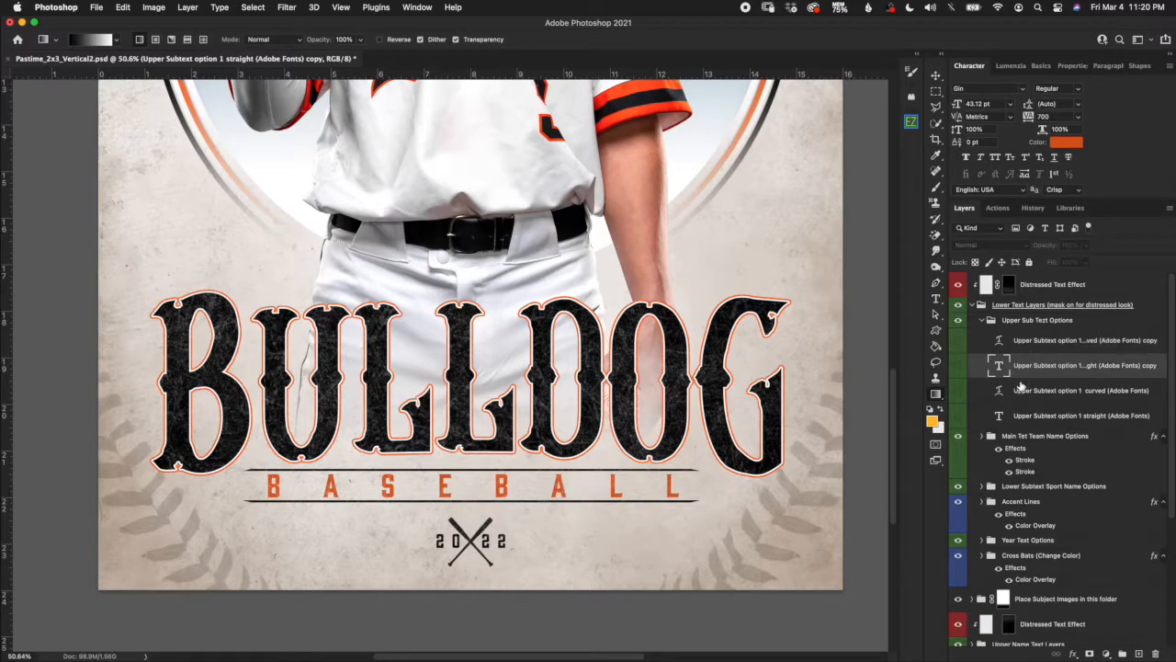
left_click(959, 366)
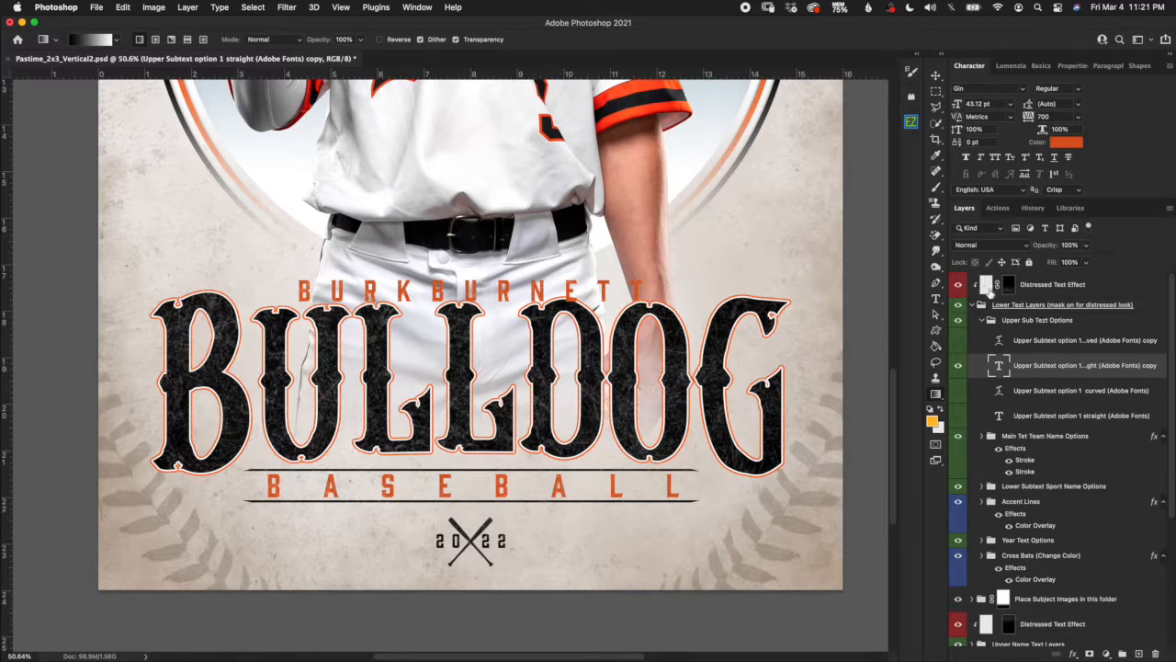
left_click(962, 369)
Toggle the curved and straight subtext options to compare, leaving the other BURKBURNETT option visible.
left_click(999, 391)
left_click(959, 415)
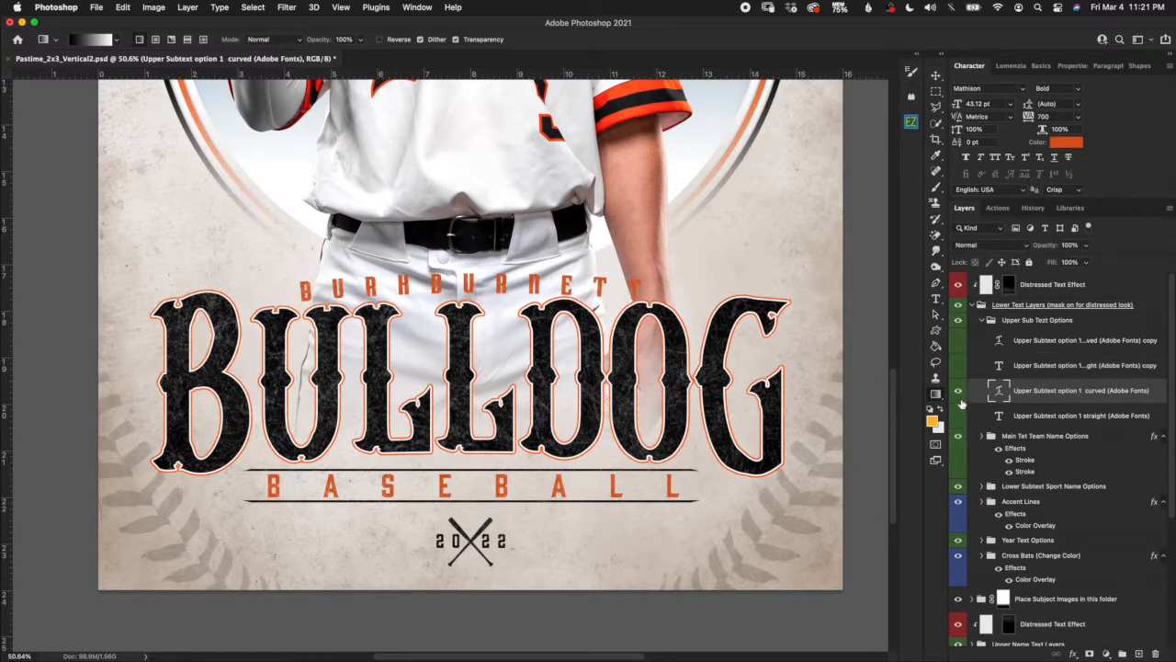
left_click(960, 418)
left_click(960, 418)
left_click(960, 418)
left_click(958, 390)
left_click(958, 390)
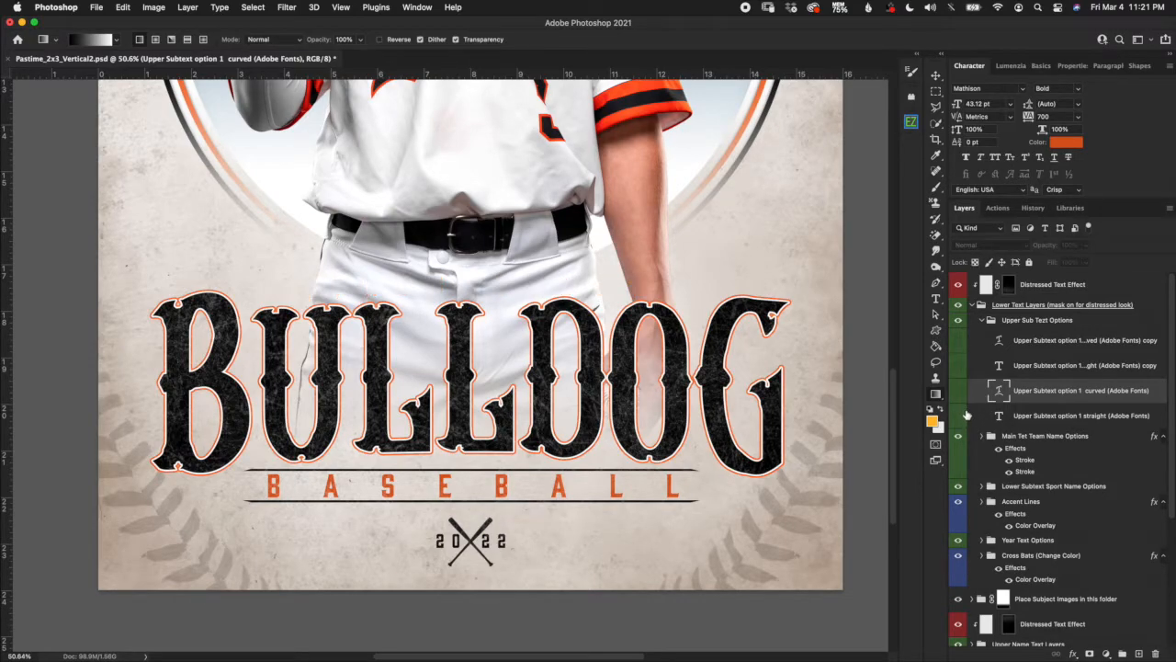
left_click(958, 391)
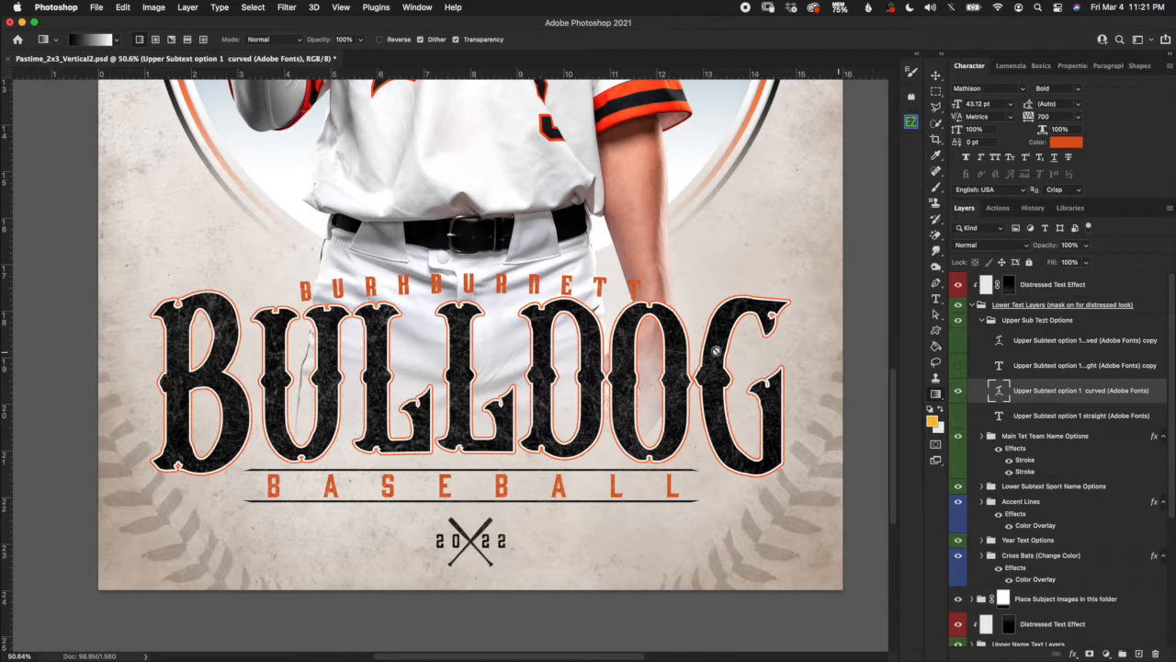
left_click(958, 390)
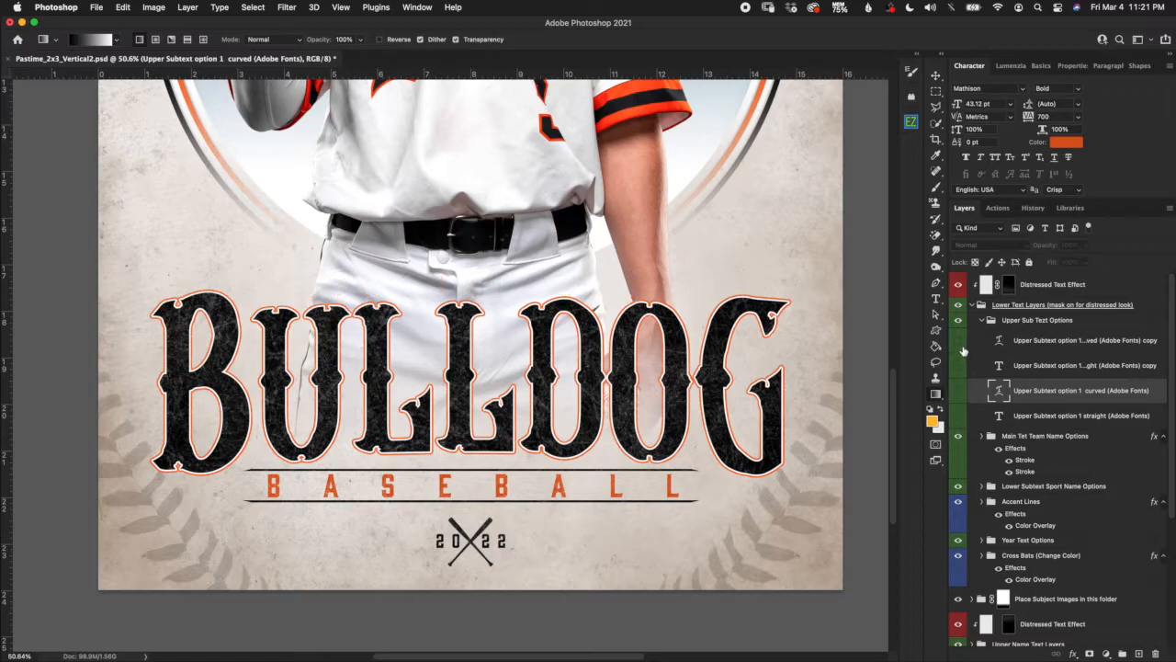
left_click(958, 364)
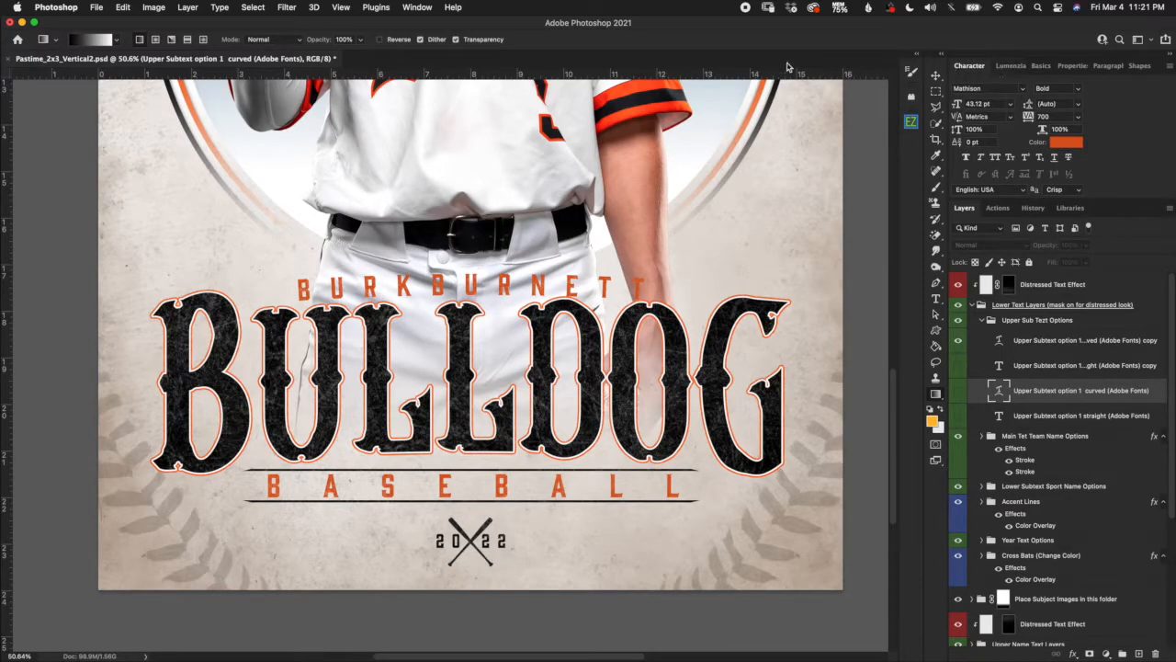
left_click(418, 7)
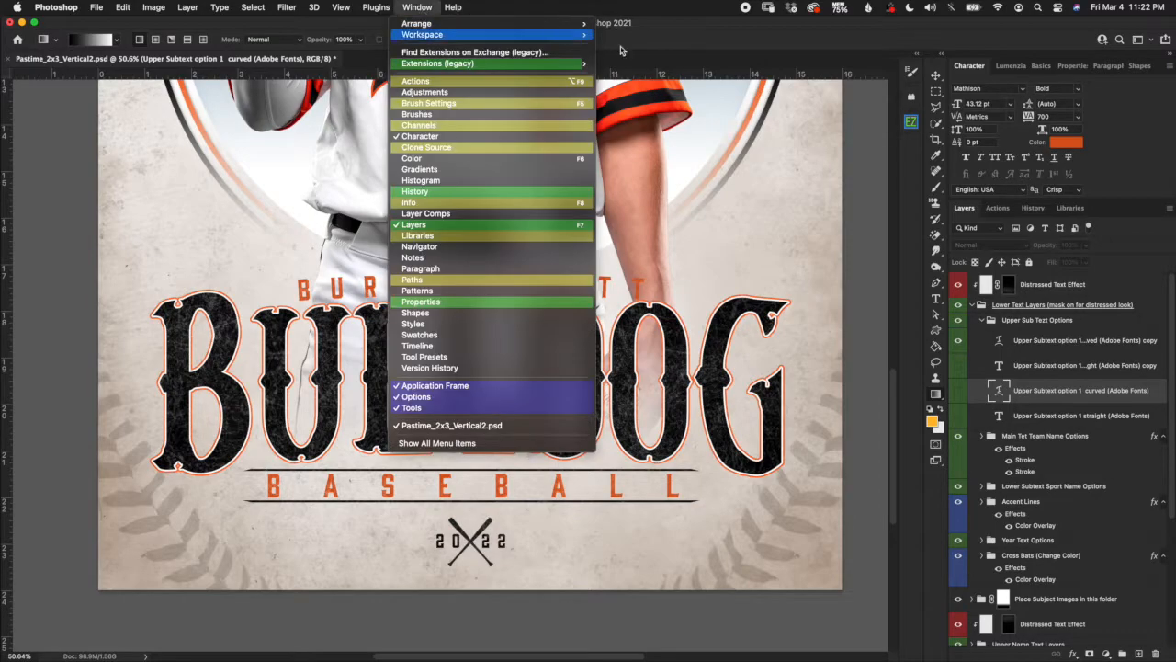
Set the curved BURKBURNETT subtext copy's tracking to 1000.
left_click(977, 70)
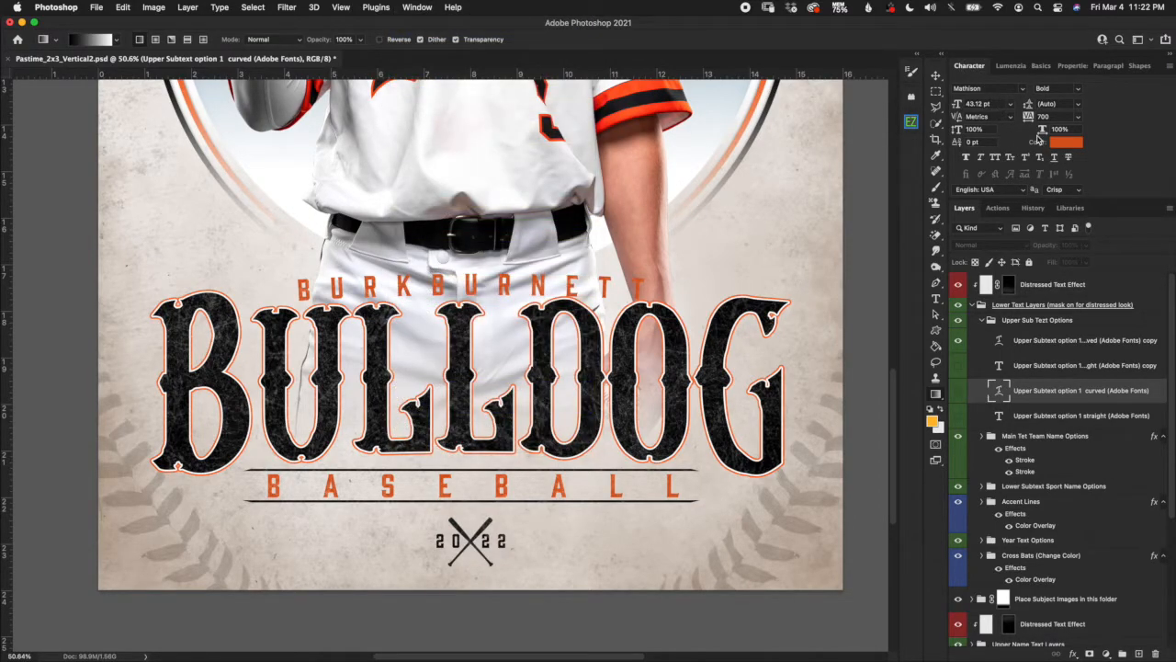
left_click(1046, 116)
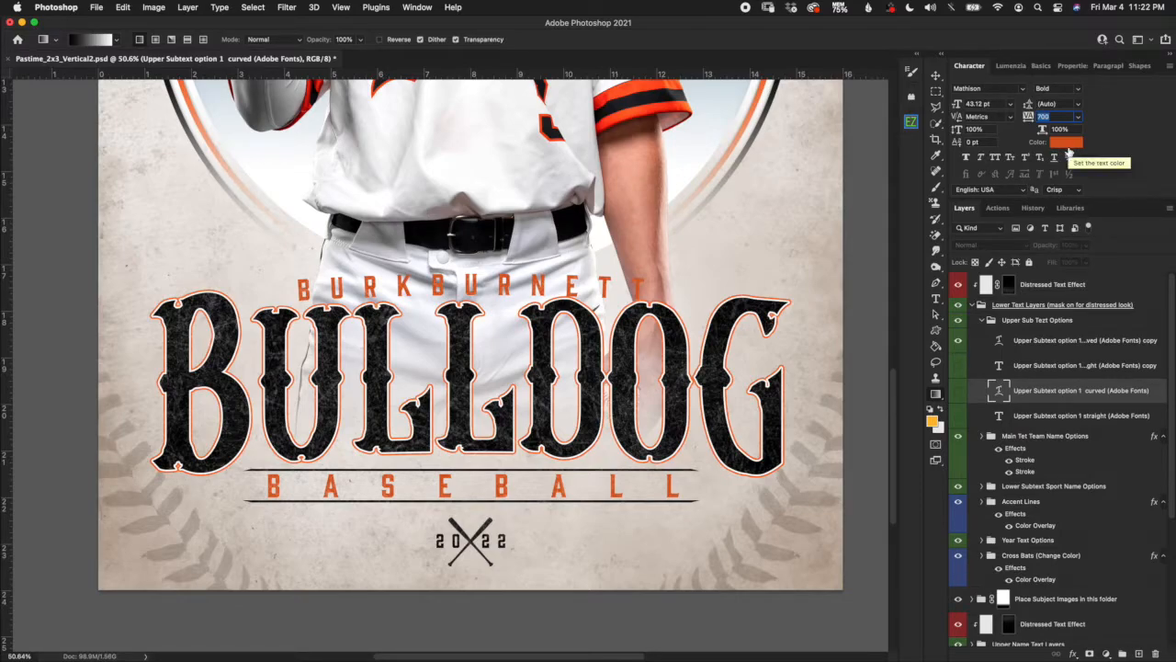
type("1000")
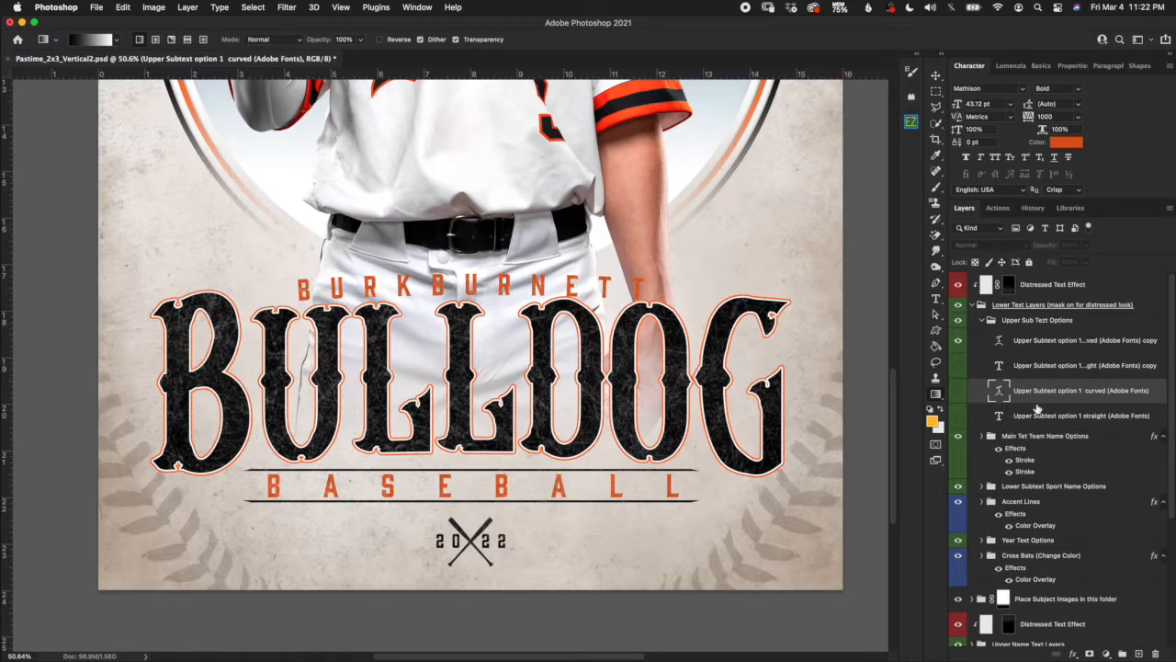
left_click(1047, 347)
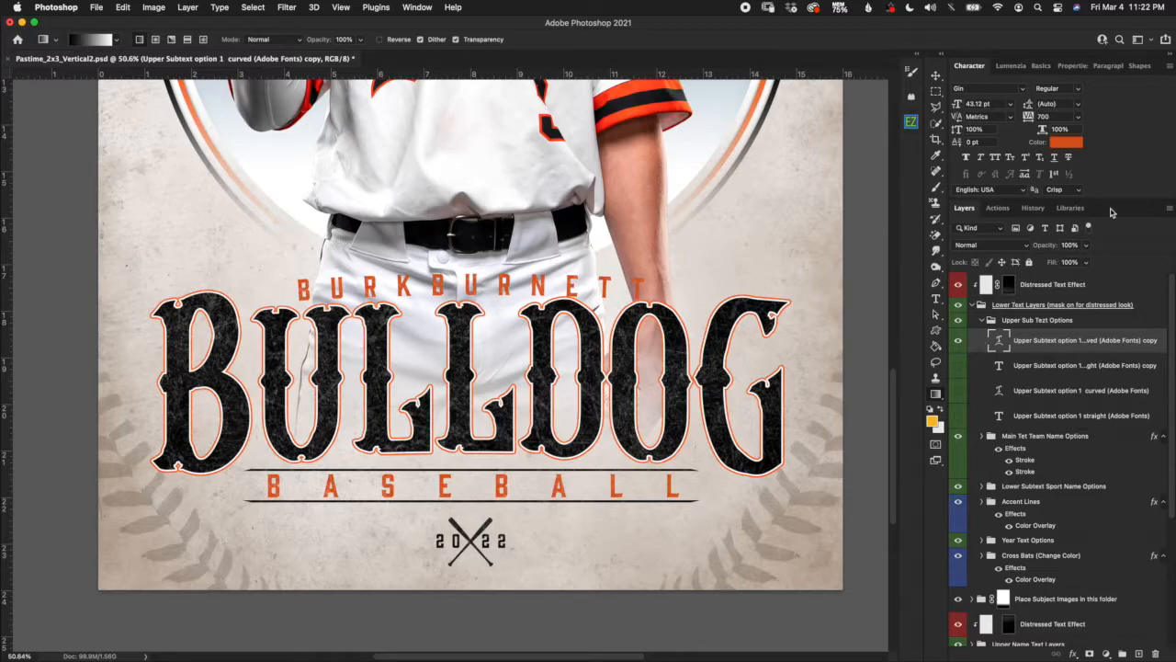
left_click(1055, 115)
key("BackSpace")
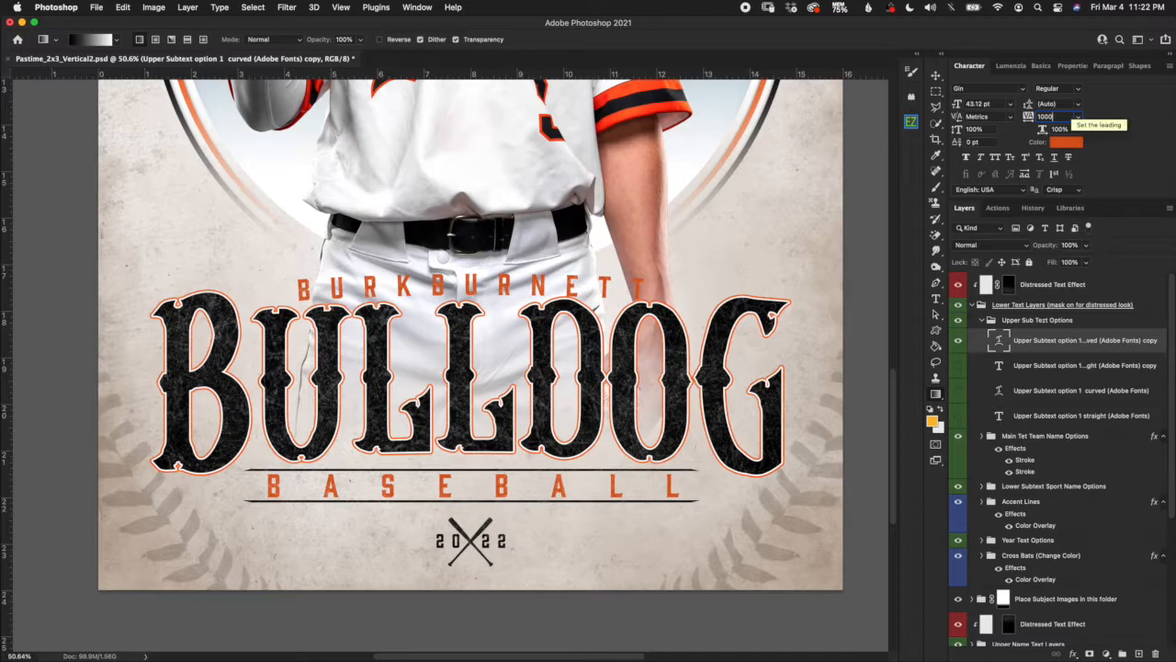
key("Return")
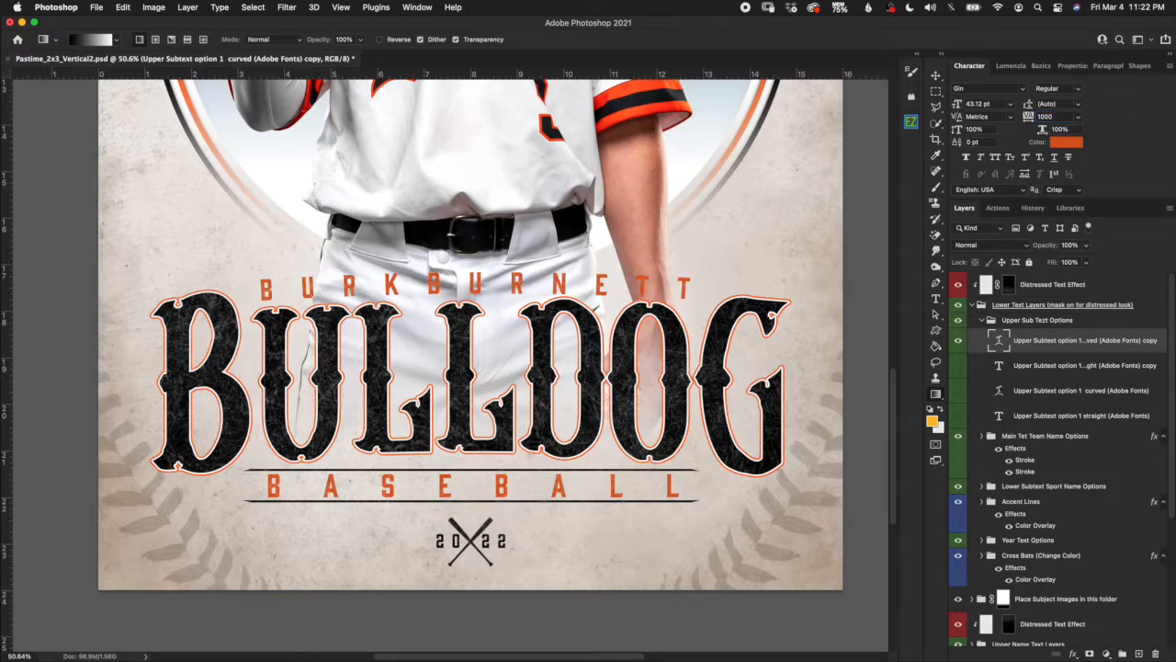
Try tracking 500 on BURKBURNETT, then undo twice back to the original 700.
left_click(1057, 115)
key("BackSpace")
type("500")
key("Return")
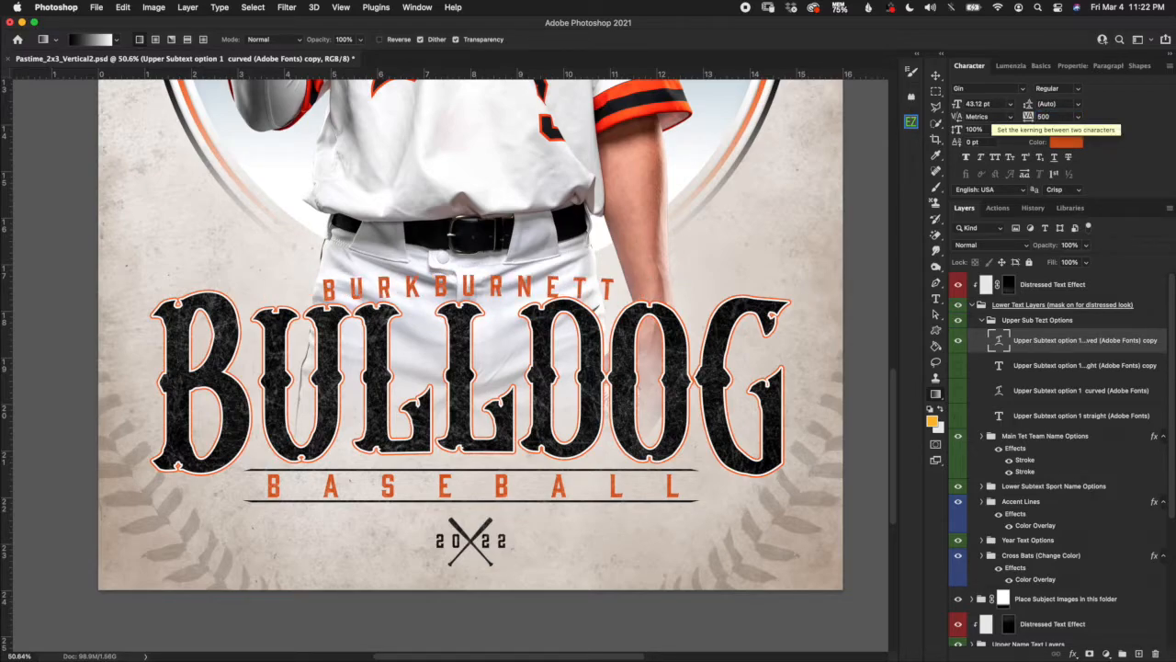
key("super+z")
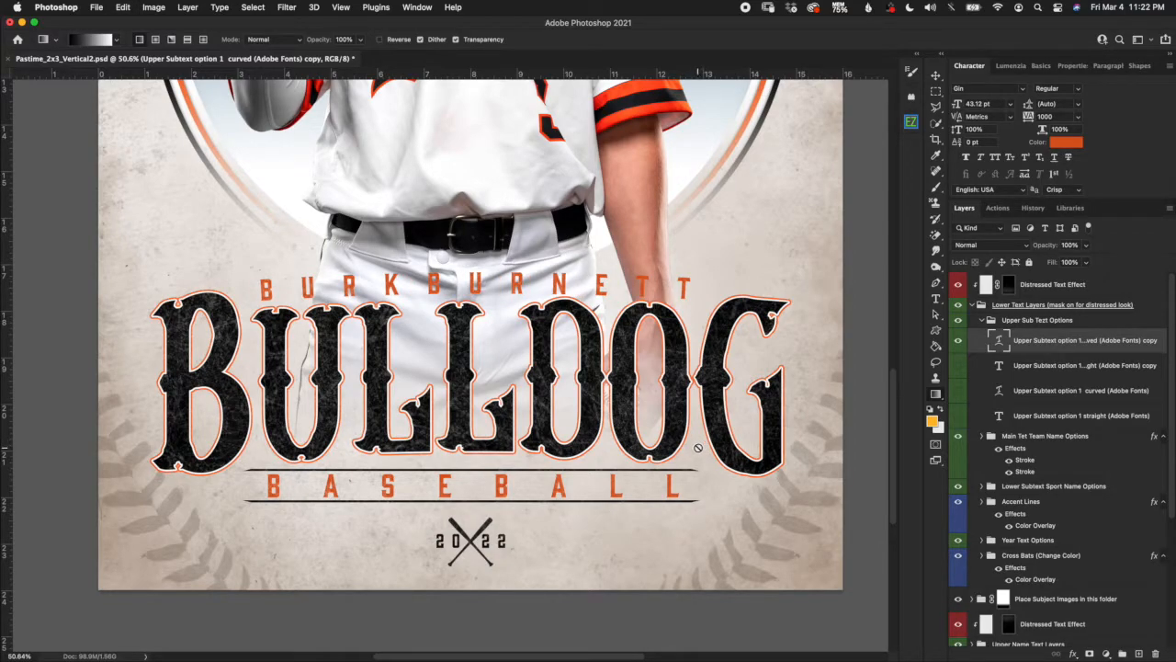
key("super+z")
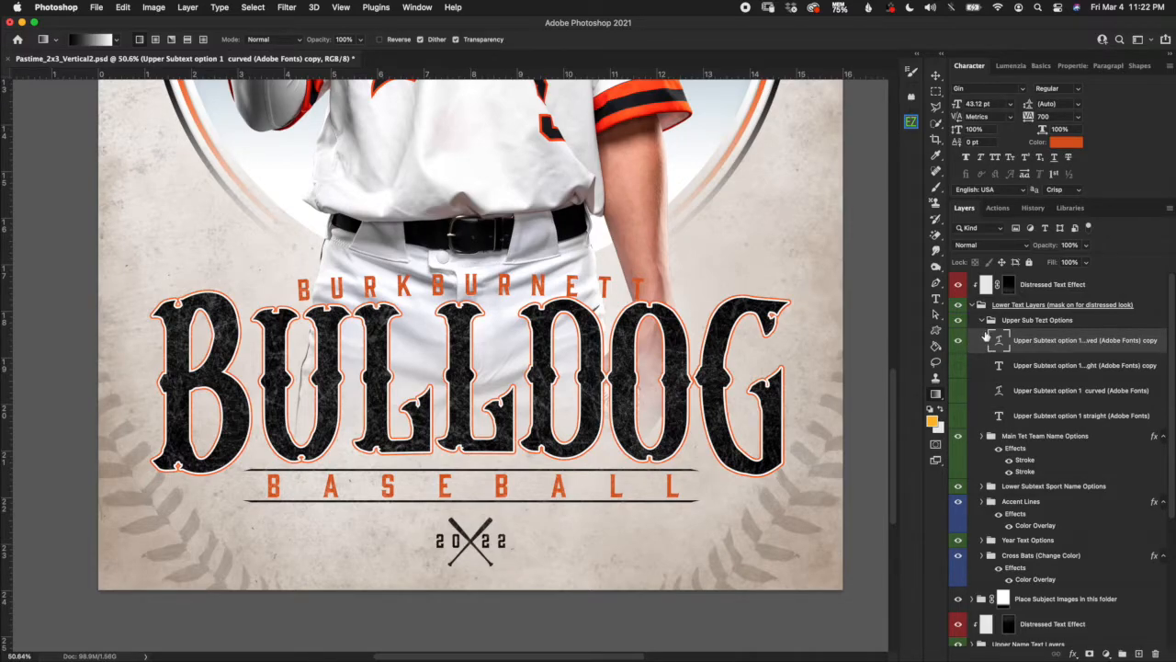
Collapse Upper Sub Text Options, expand the Team Name Options folder and select Team Name Option 1.
left_click(982, 320)
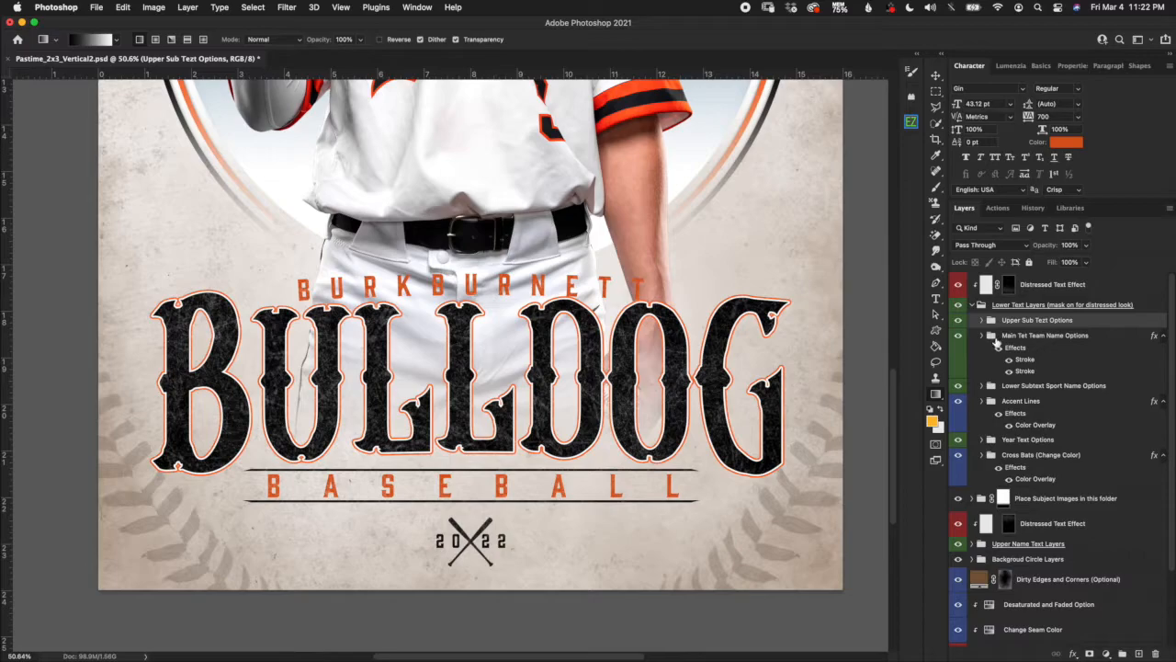
left_click(1008, 371)
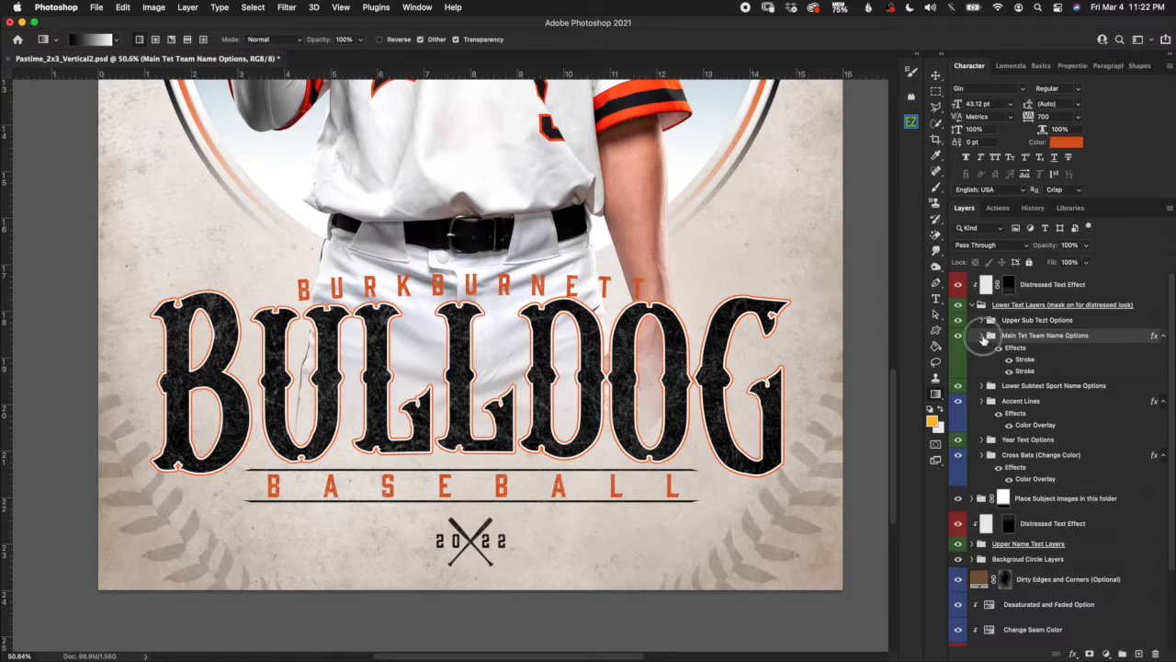
left_click(982, 336)
left_click(1042, 389)
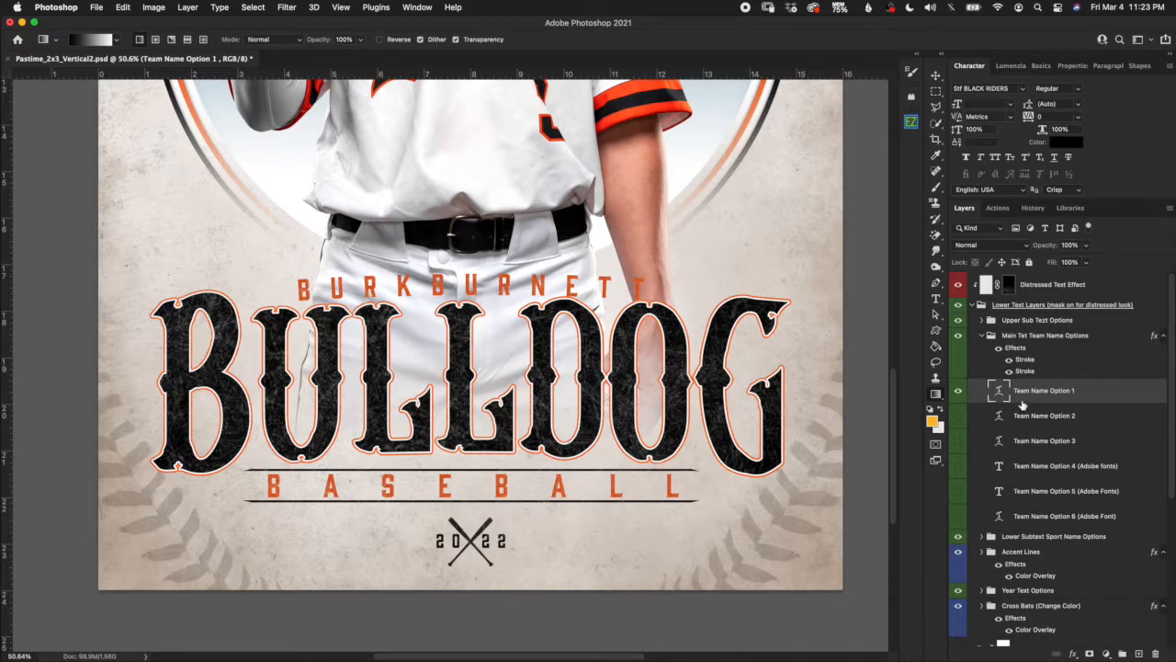
Hide the ornate Option 1 BULLDOG and preview Team Name Options 2 and 3 in turn.
left_click(958, 393)
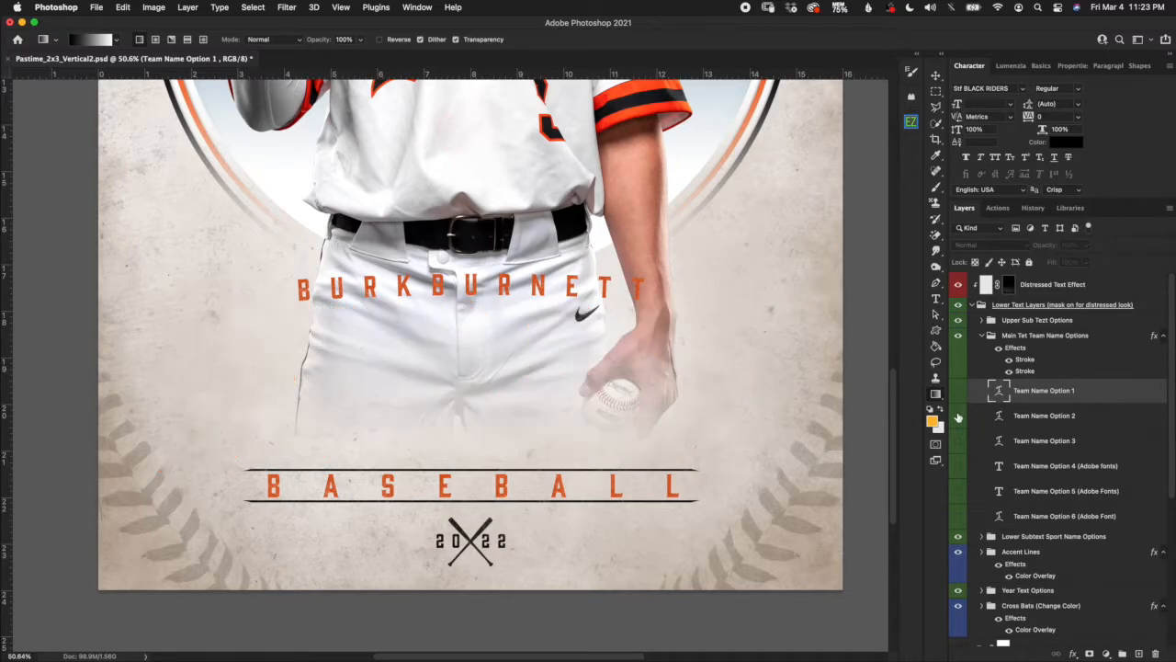
left_click(958, 415)
left_click(1008, 427)
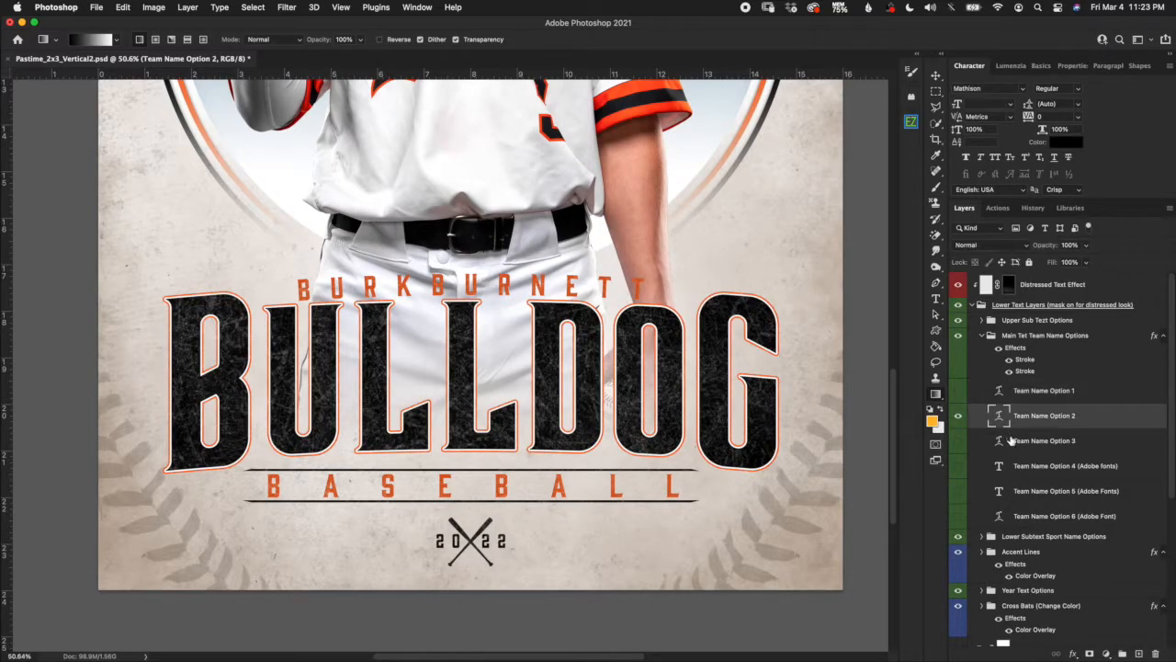
left_click(959, 415)
left_click(958, 441)
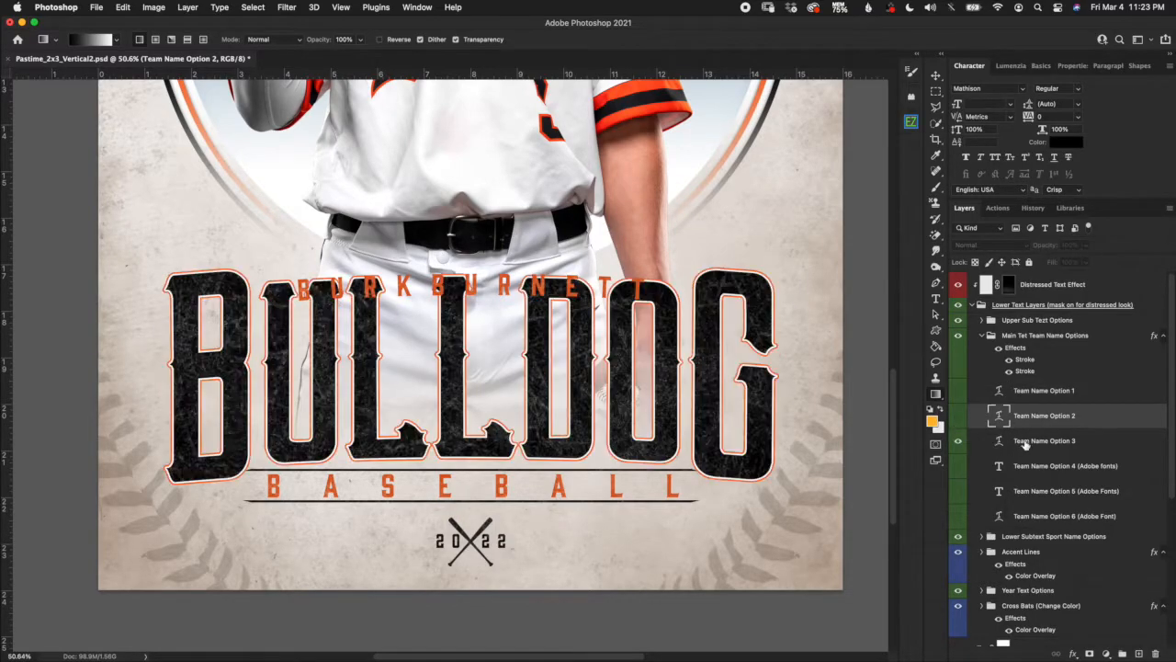
left_click(1026, 445)
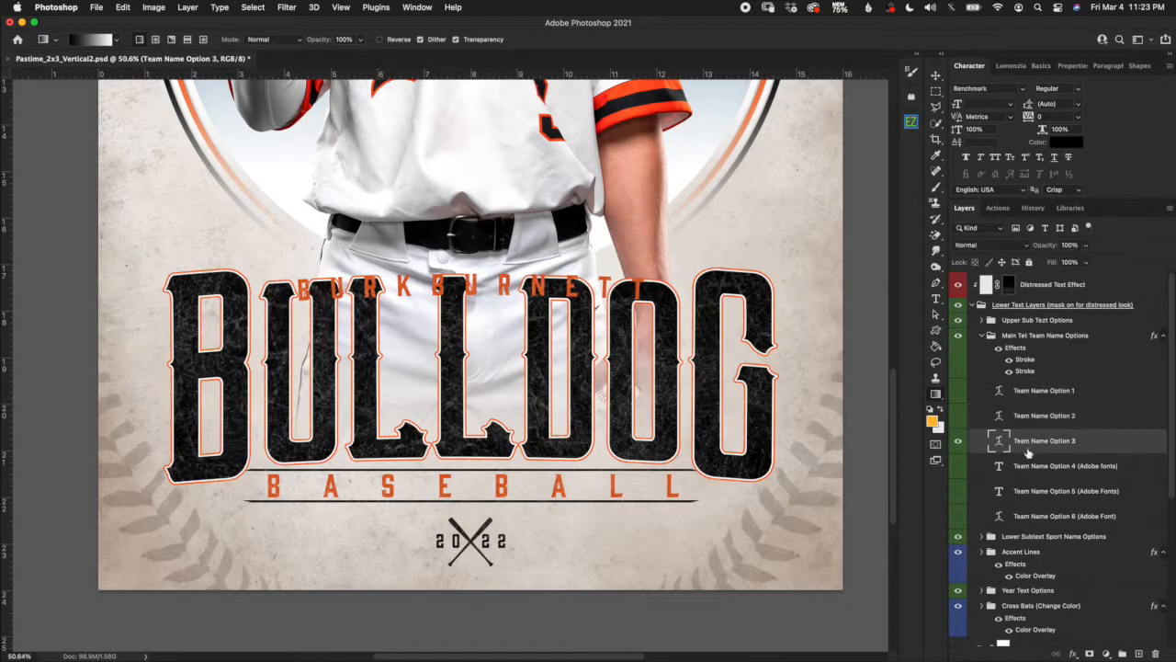
Hide Option 3 and preview the script Bulldogs of Team Name Options 4 and 5.
left_click(958, 444)
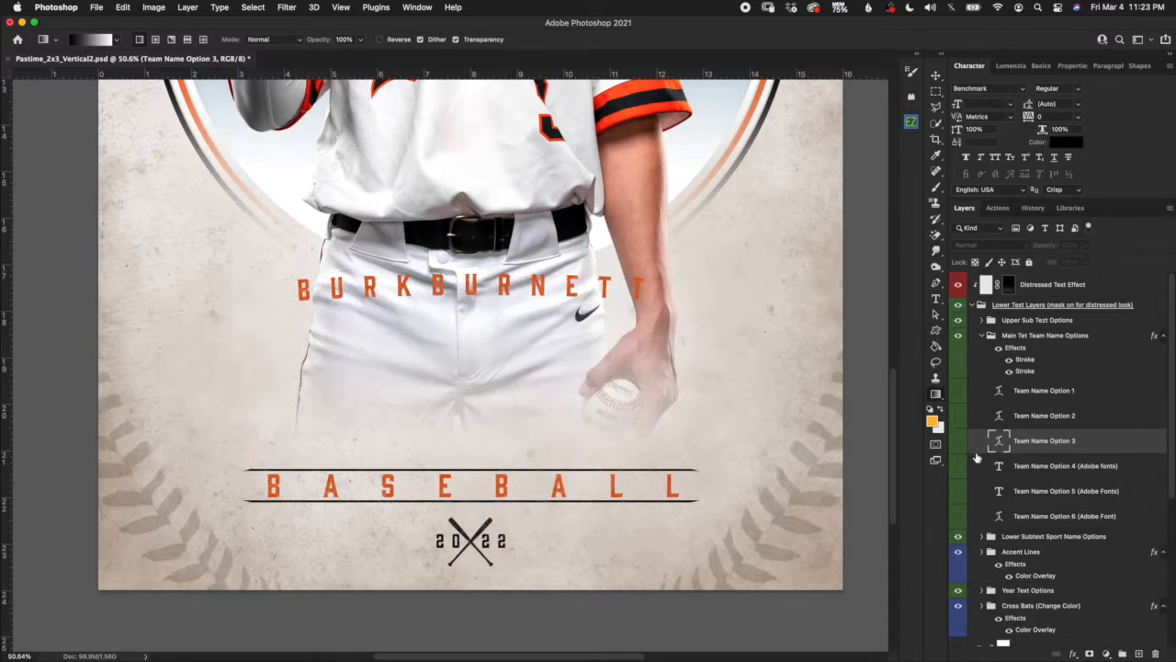
left_click(1036, 470)
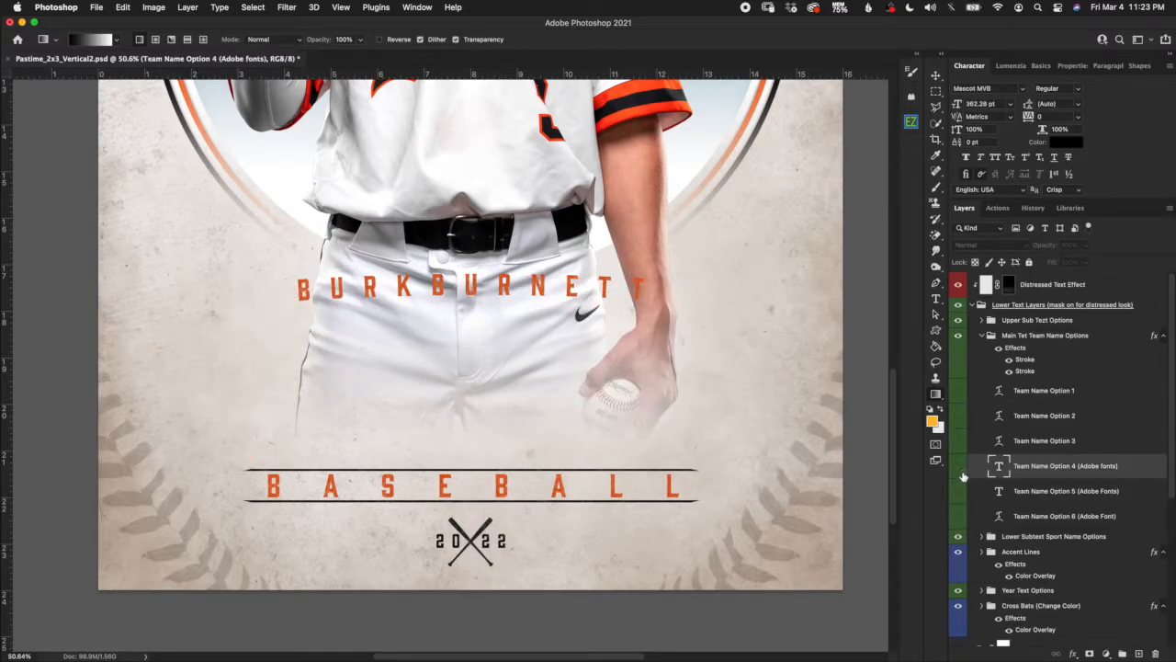
left_click(958, 467)
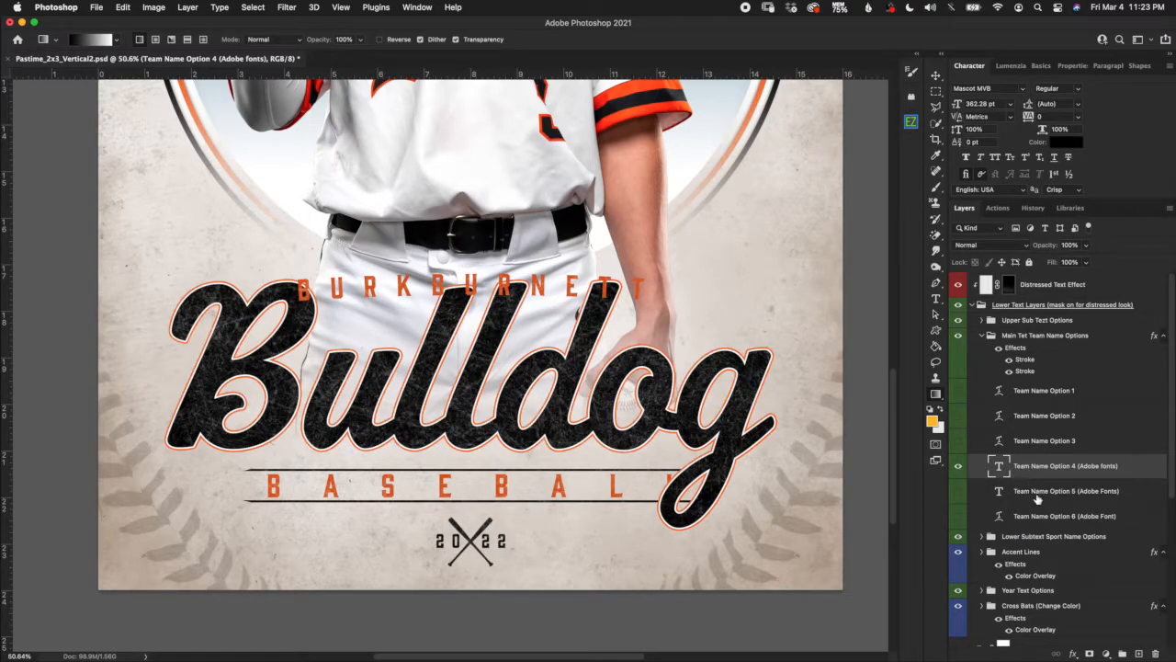
left_click(958, 467)
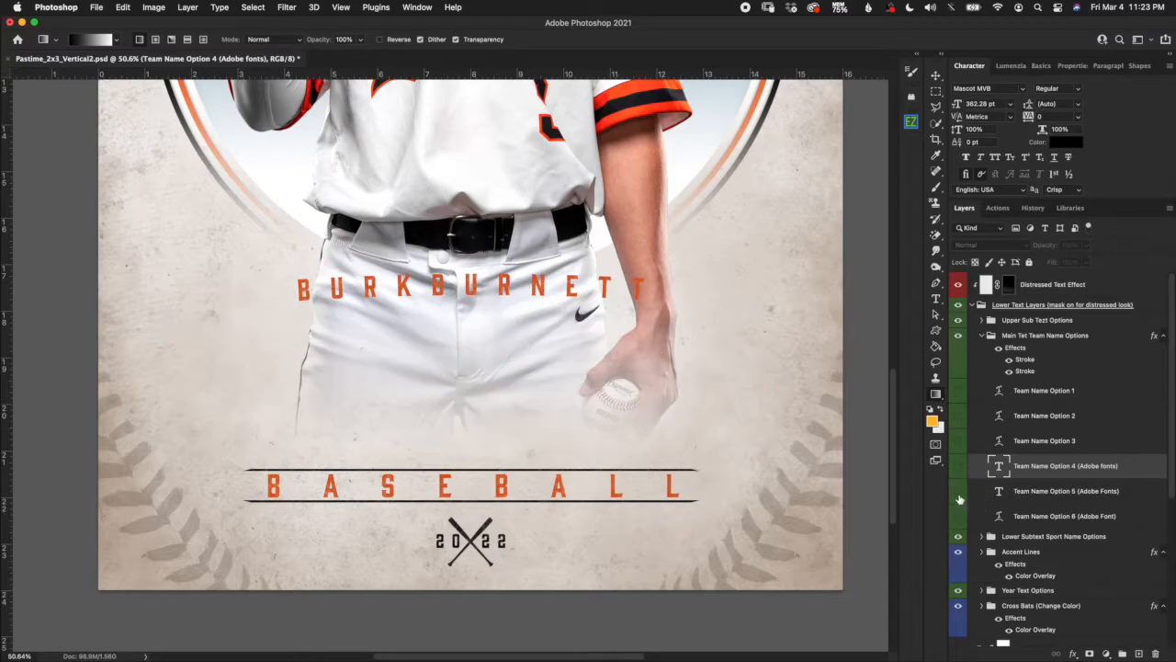
left_click(958, 493)
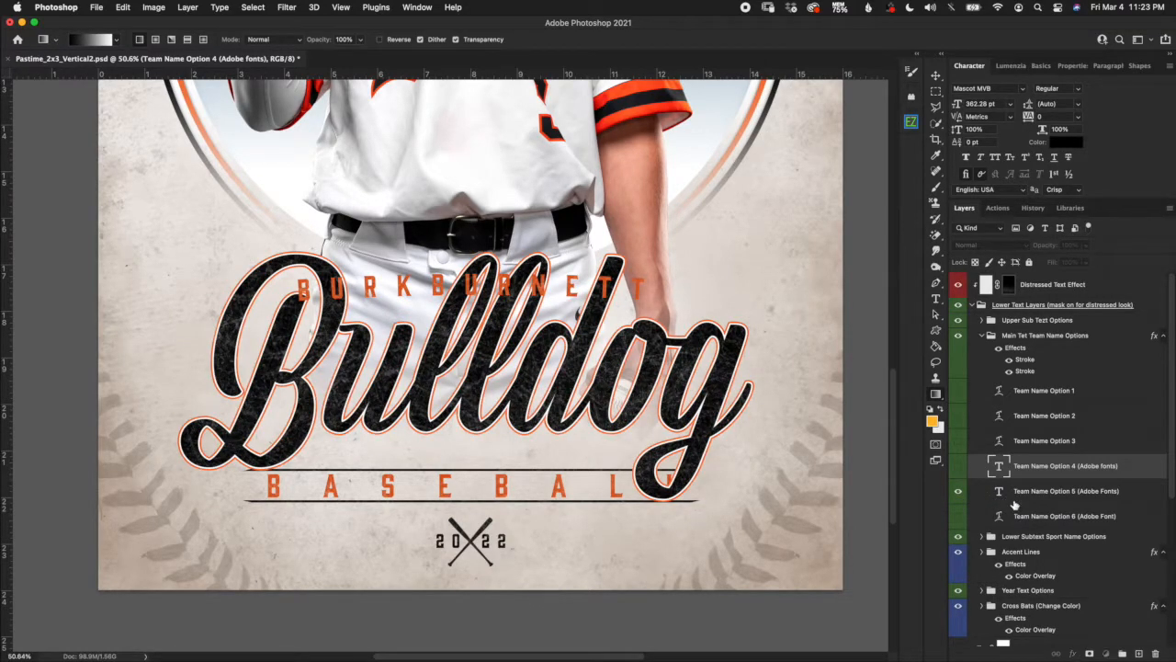
left_click(1010, 502)
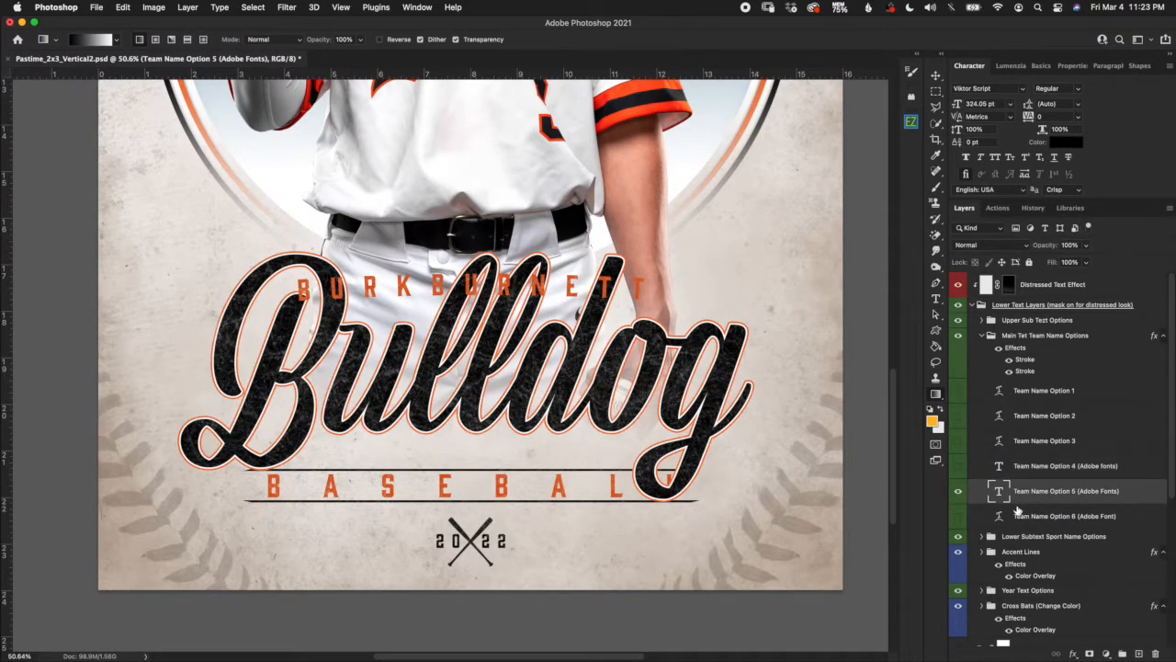
Preview the blocky Team Name Option 6, then hide it and show Option 1's western BULLDOG.
left_click(958, 492)
left_click(1006, 516)
left_click(959, 516)
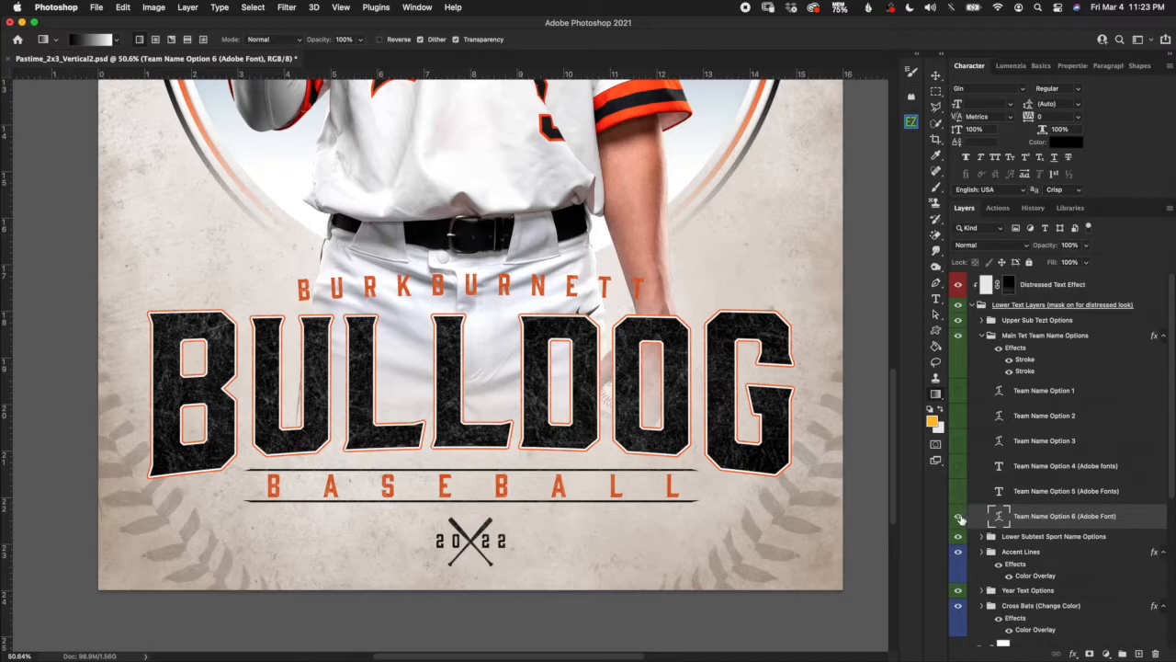
left_click(958, 515)
left_click(958, 391)
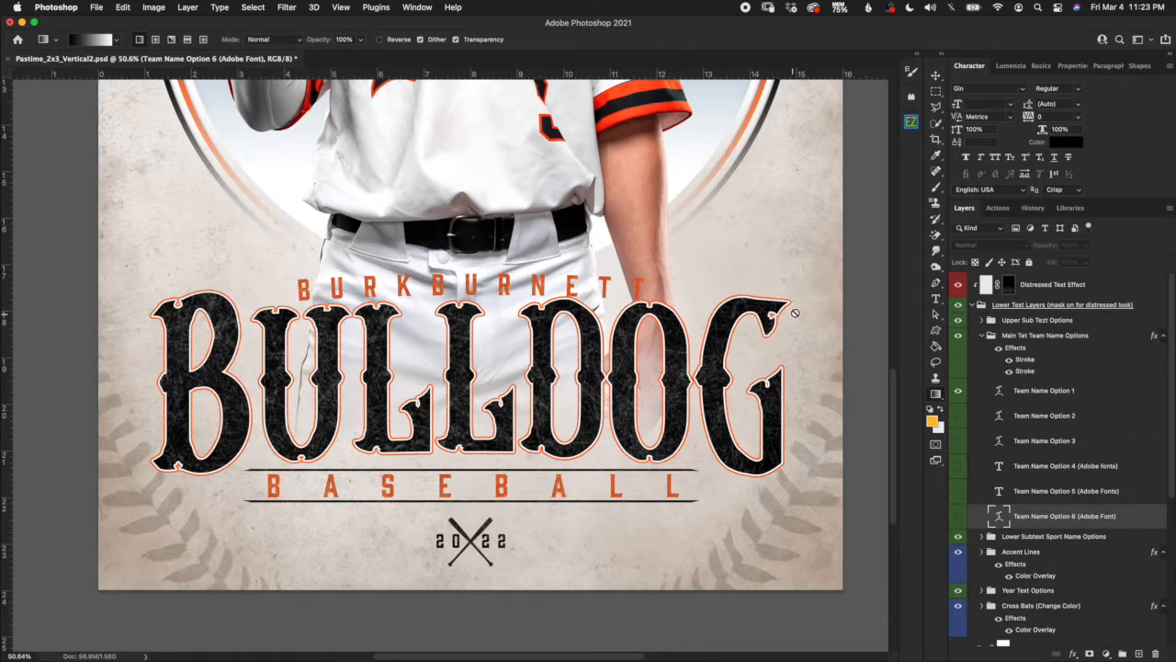
scroll(739, 288, "up", 2)
scroll(739, 290, "up", 2)
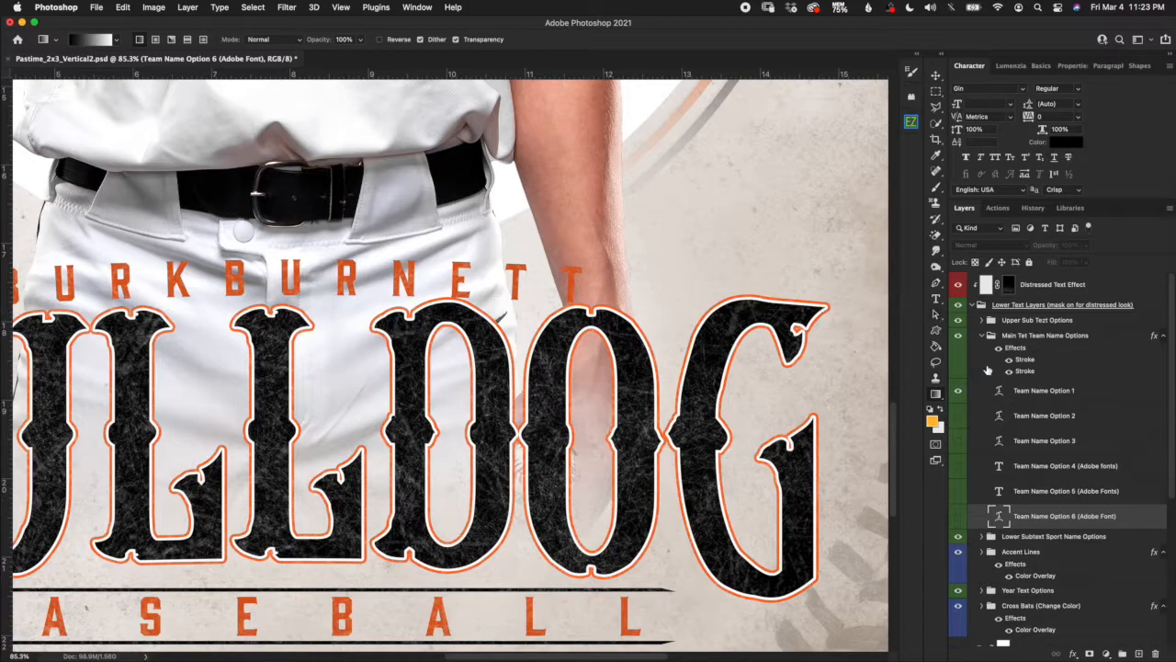
left_click(1026, 336)
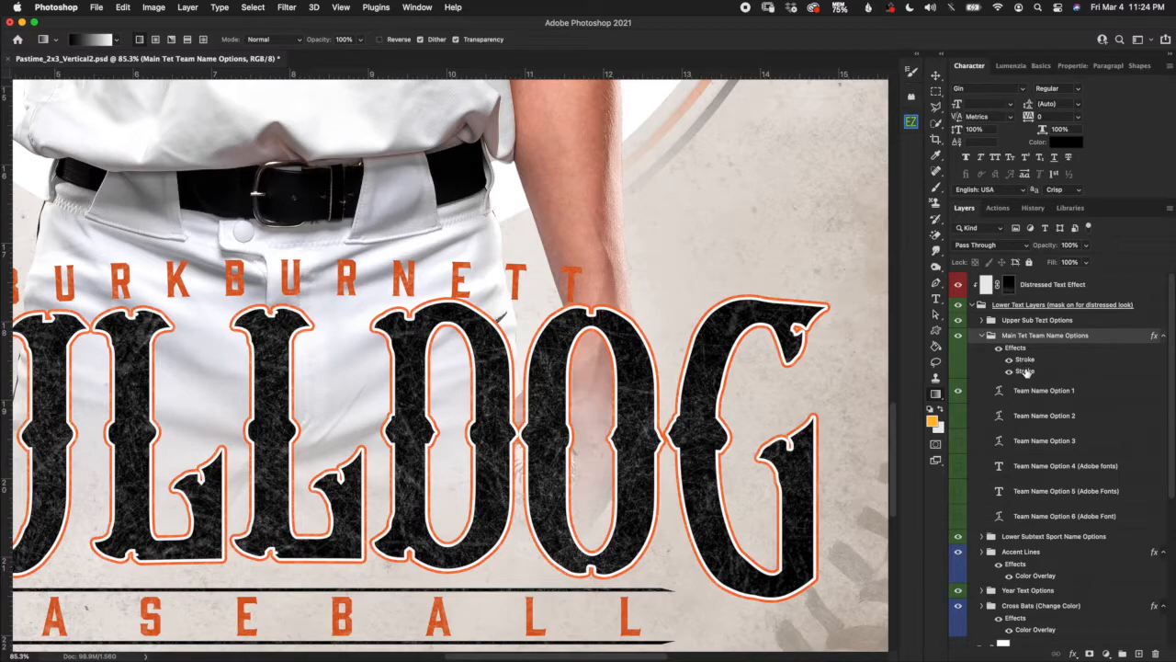
double_click(1026, 361)
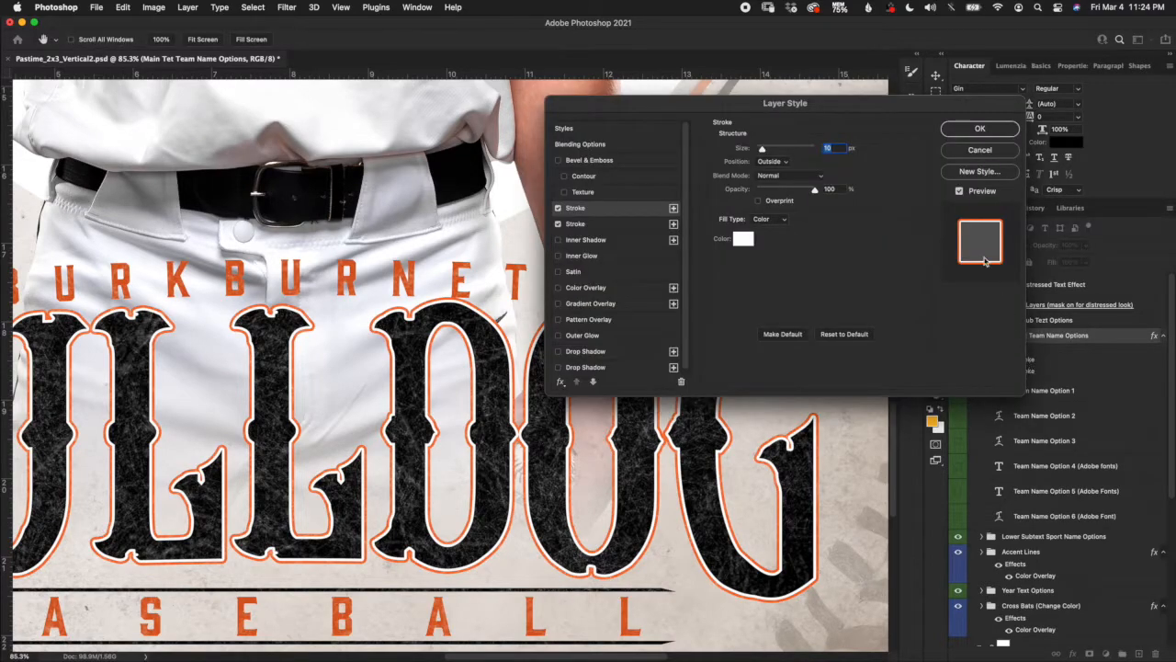
mouse_move(922, 110)
left_mouse_down()
mouse_move(1019, 27)
mouse_move(1042, 30)
left_mouse_up()
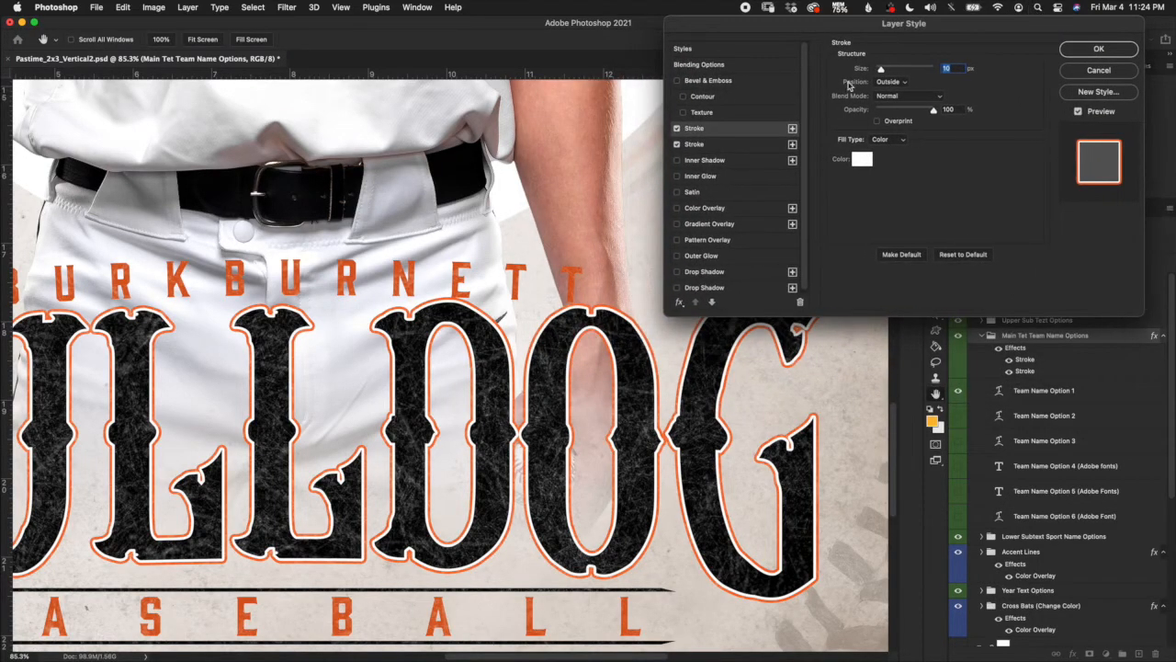
left_click(748, 130)
left_click(862, 163)
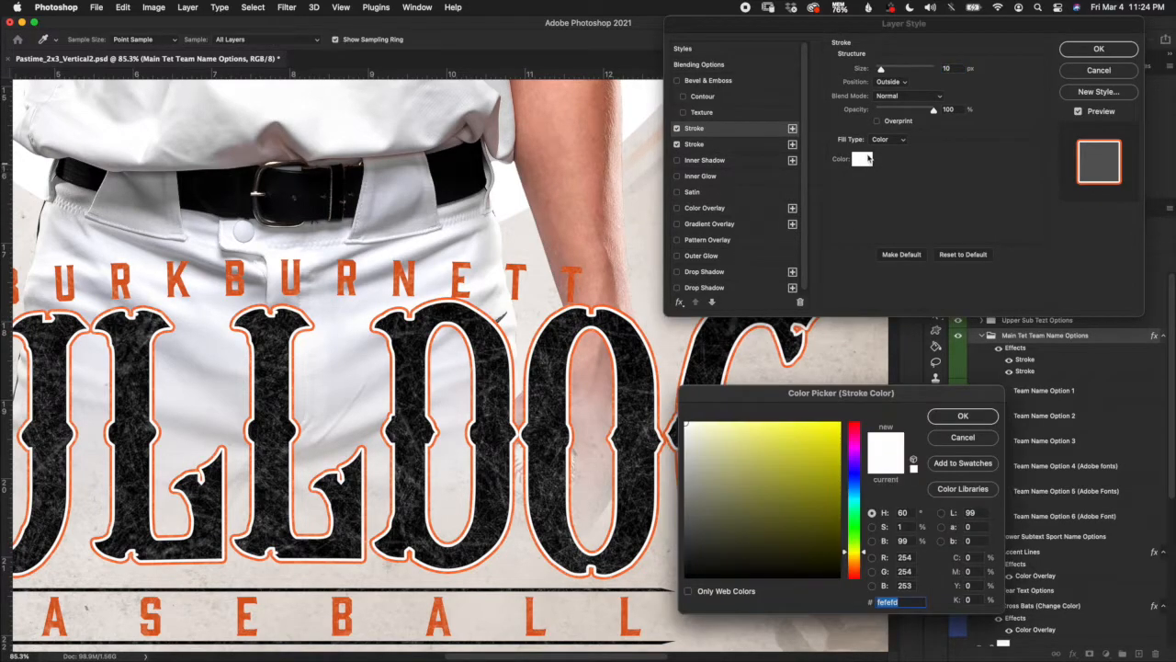
left_click(963, 437)
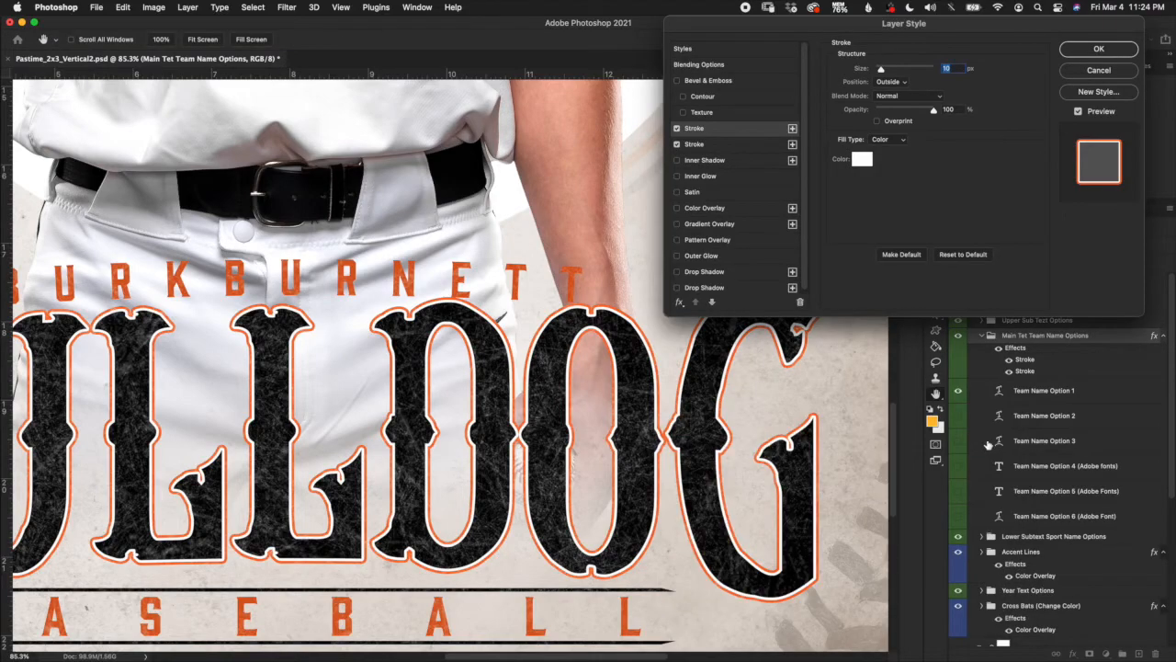
left_click(751, 147)
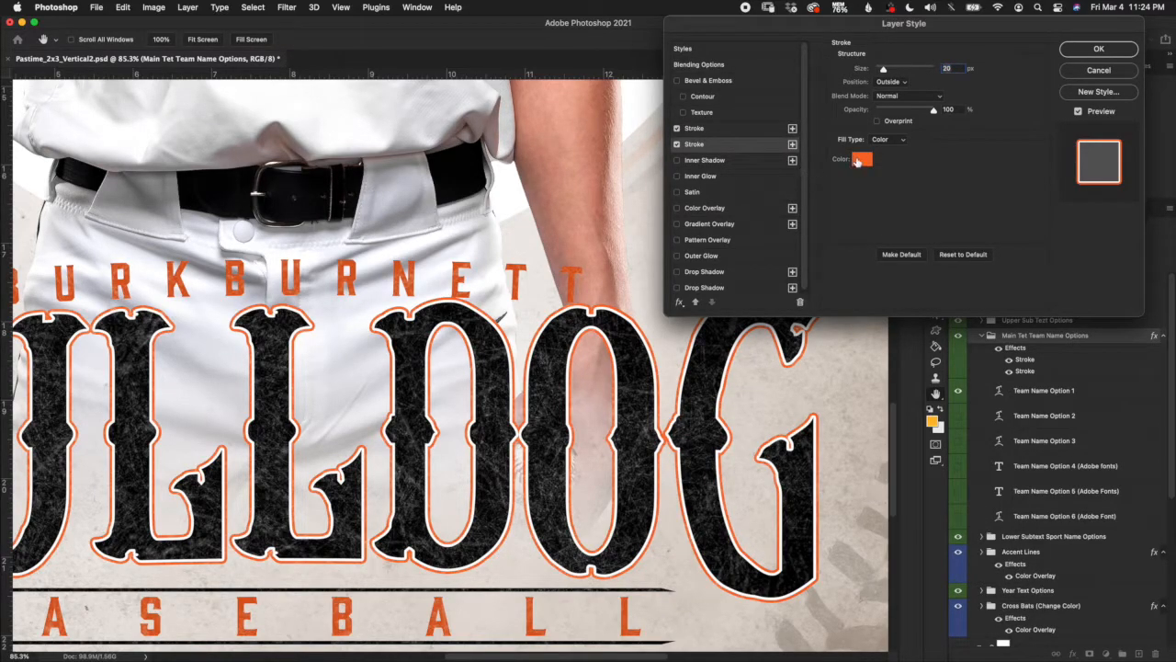
left_click(861, 160)
left_click(857, 445)
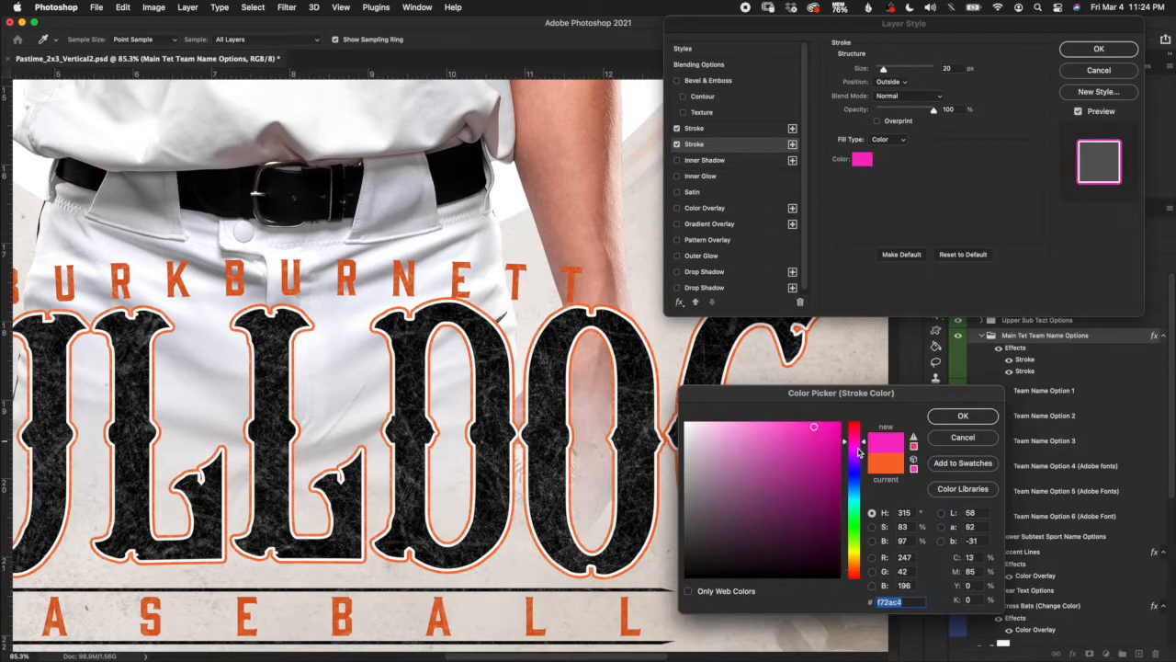
left_click(978, 439)
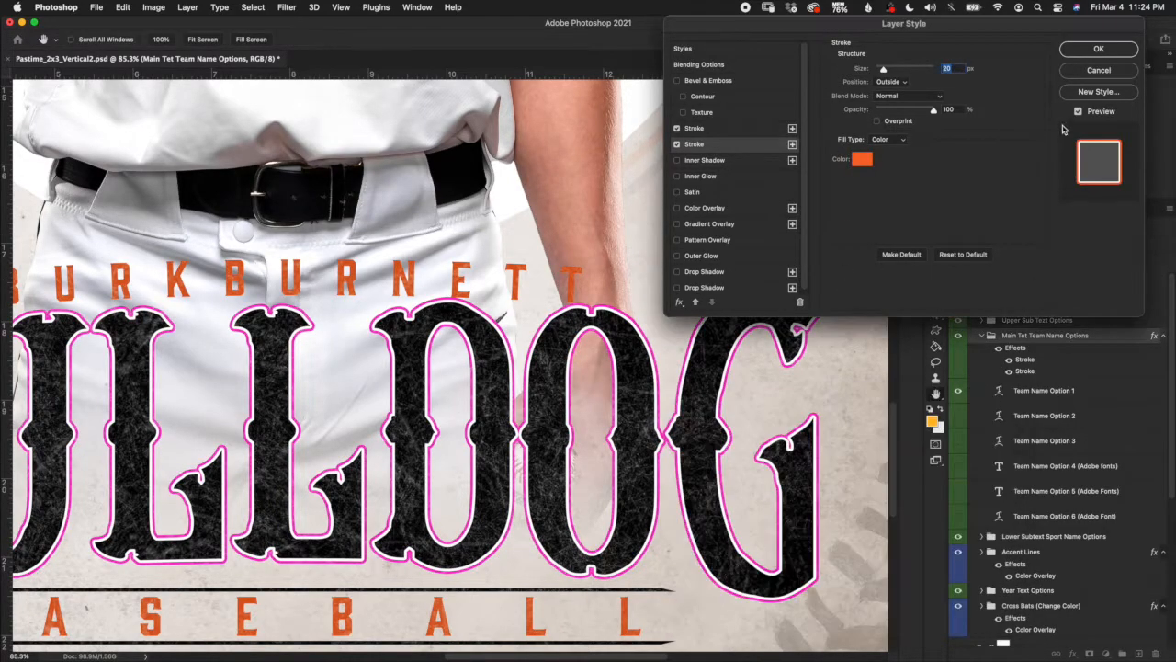
left_click(1093, 75)
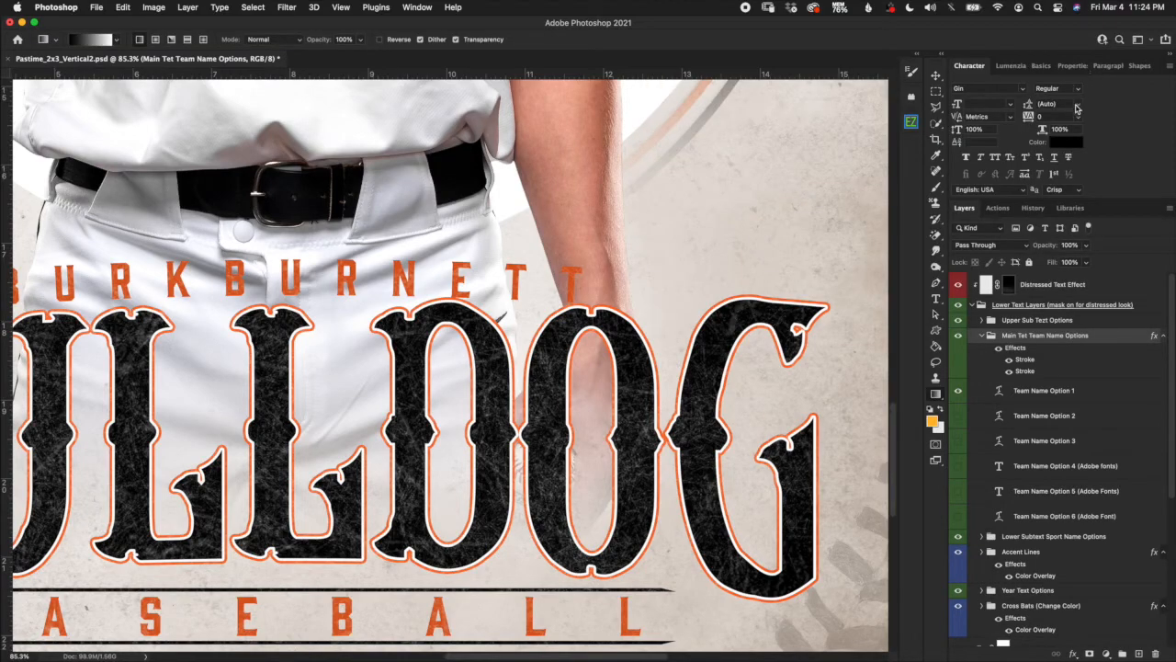
Try a much thicker orange outer stroke on the team name, then cancel to keep the original.
double_click(1026, 359)
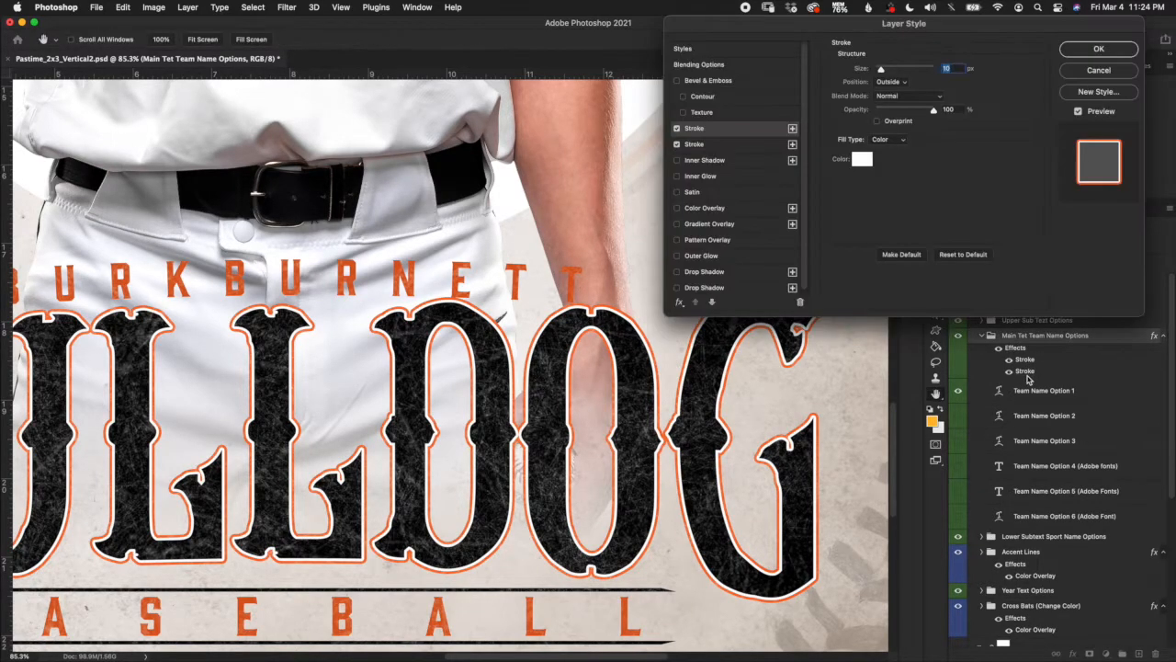
left_click_drag(911, 26, 888, 60)
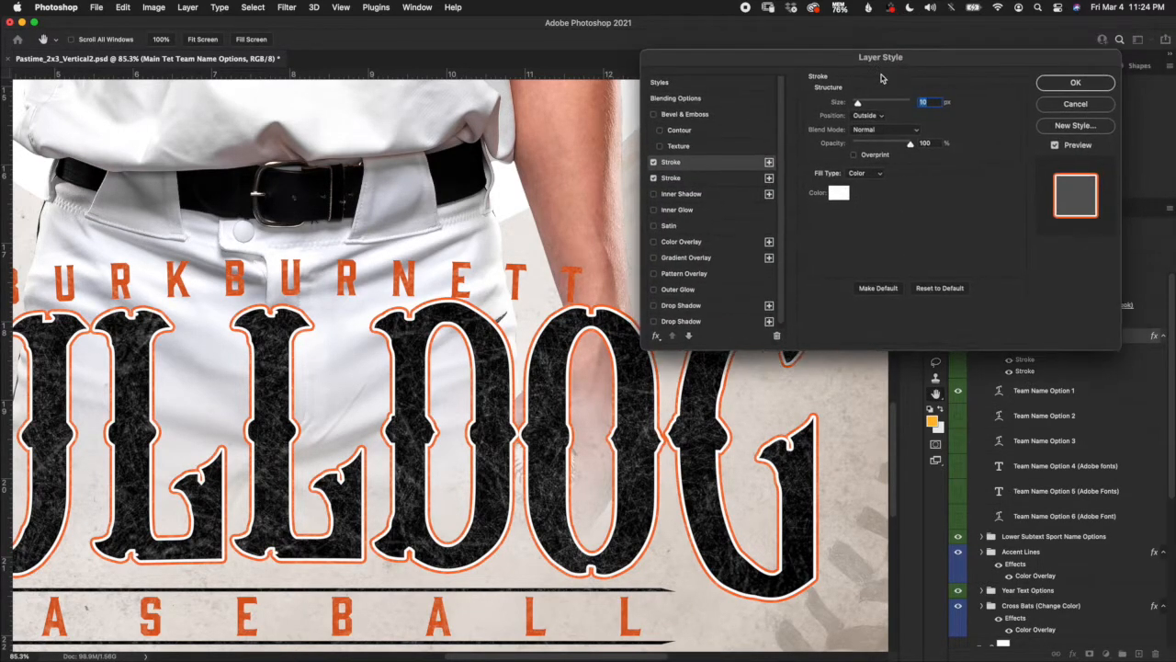
left_click(730, 178)
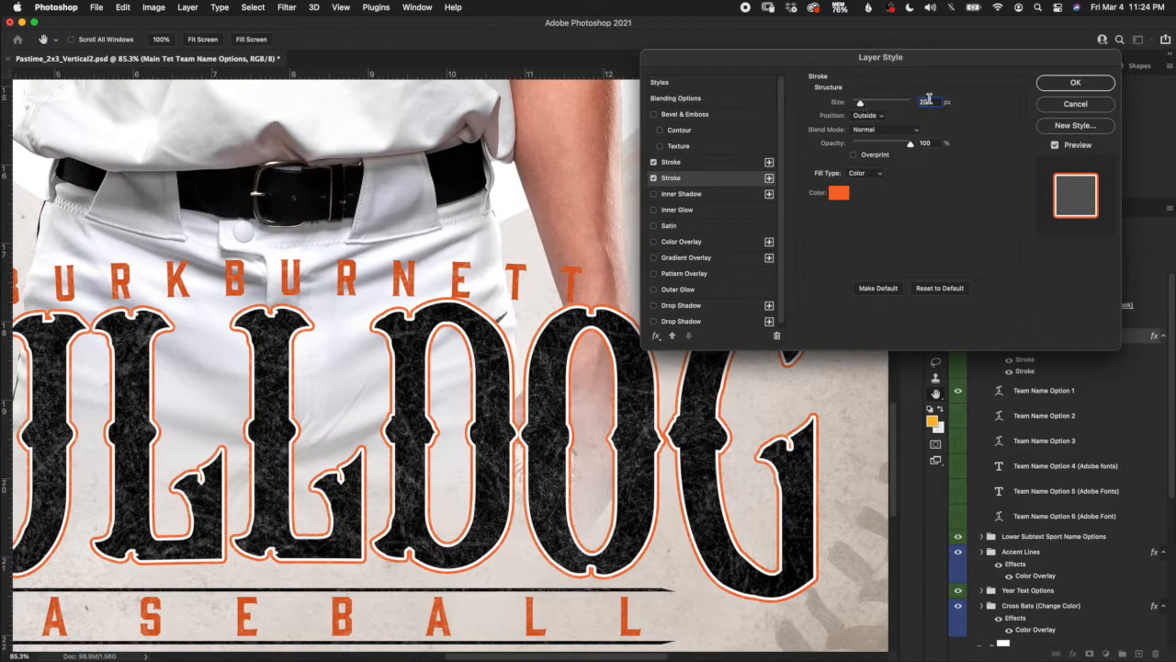
left_click_drag(941, 103, 865, 108)
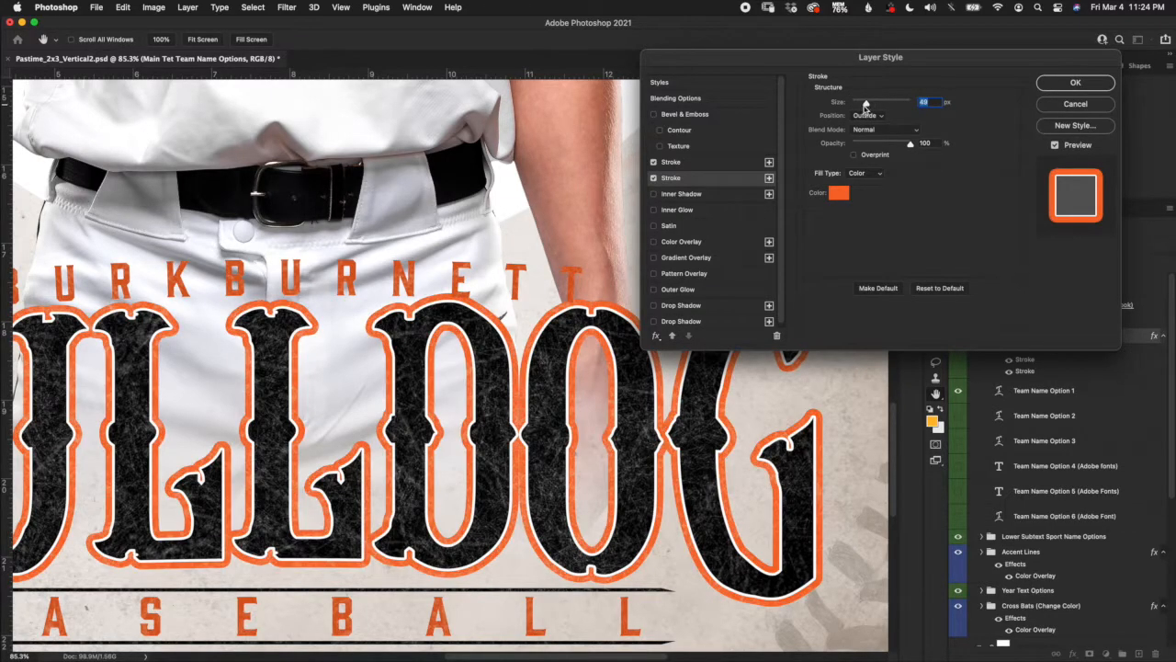
left_click(1075, 107)
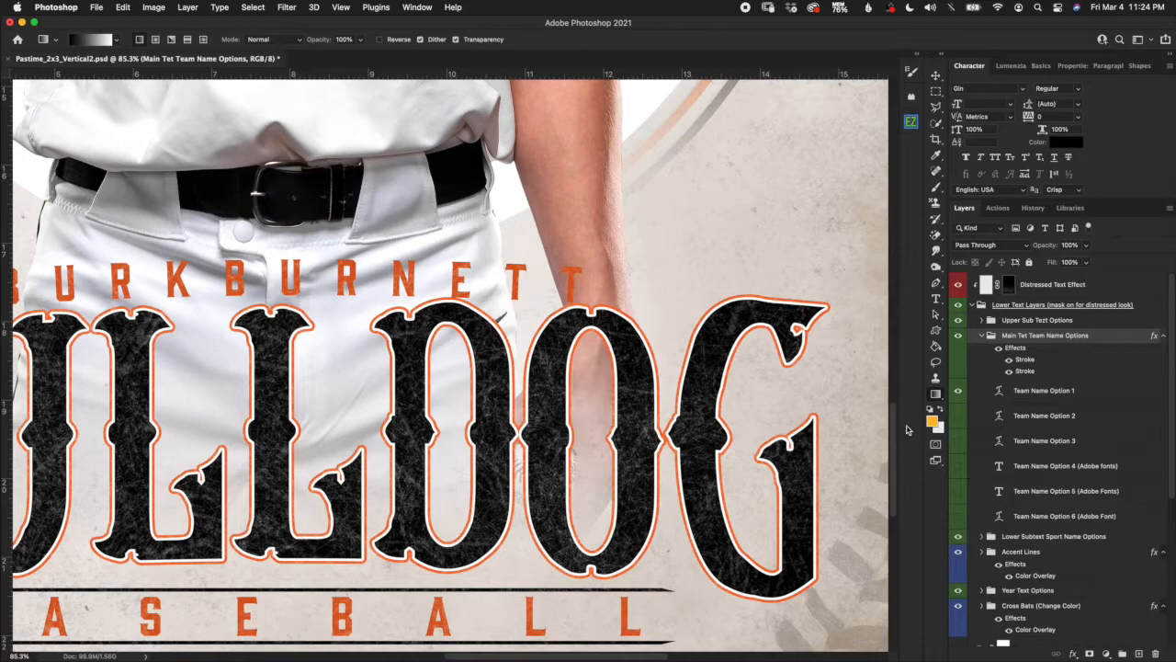
Hide Team Name Option 1, show and select Option 2, and fit the poster on screen.
left_click(958, 390)
left_click(958, 415)
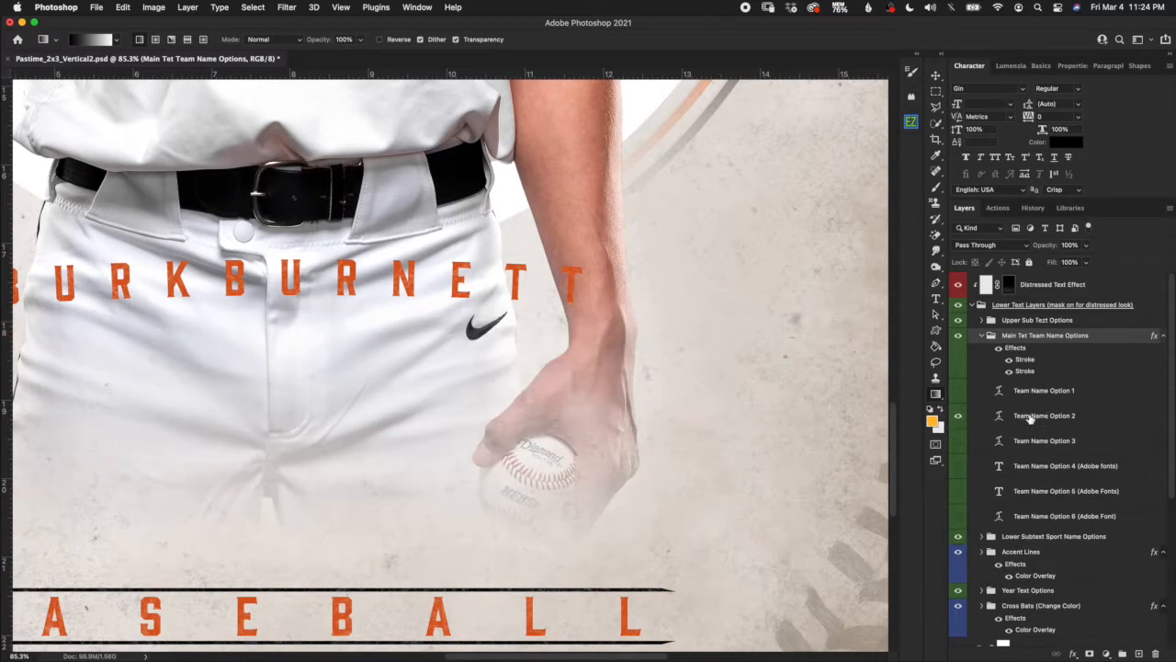
left_click(1030, 418)
key("super+0")
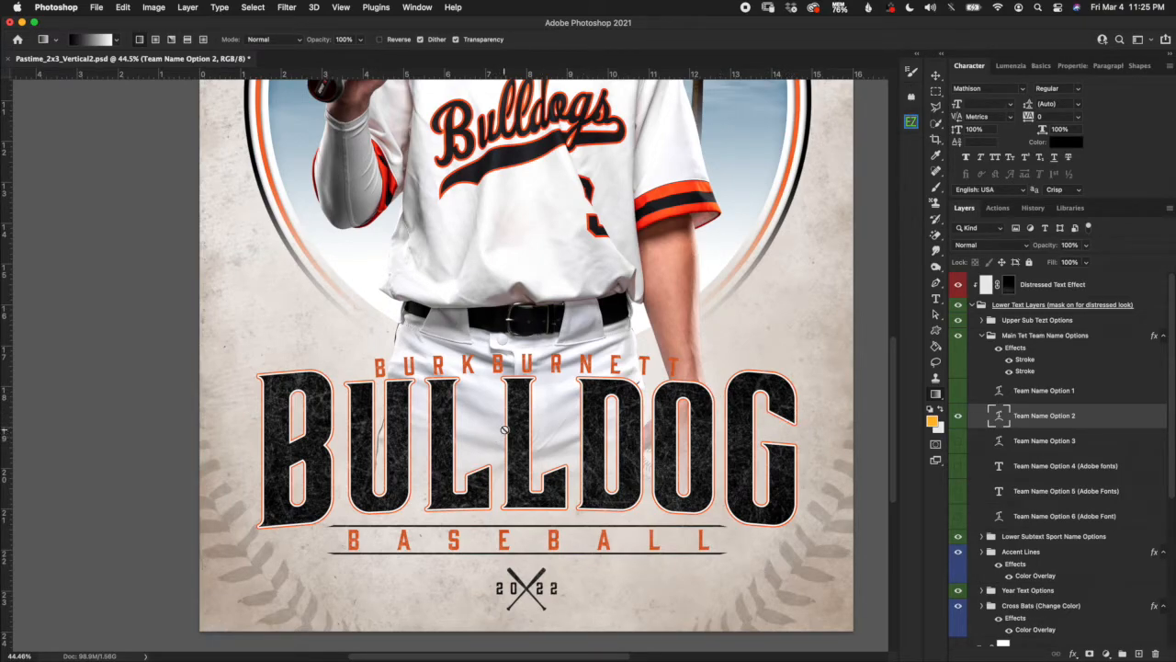
Try RAIDERS in Team Name Option 2, cancel to keep BULLDOG, then put BULLDOG back into text editing.
double_click(998, 415)
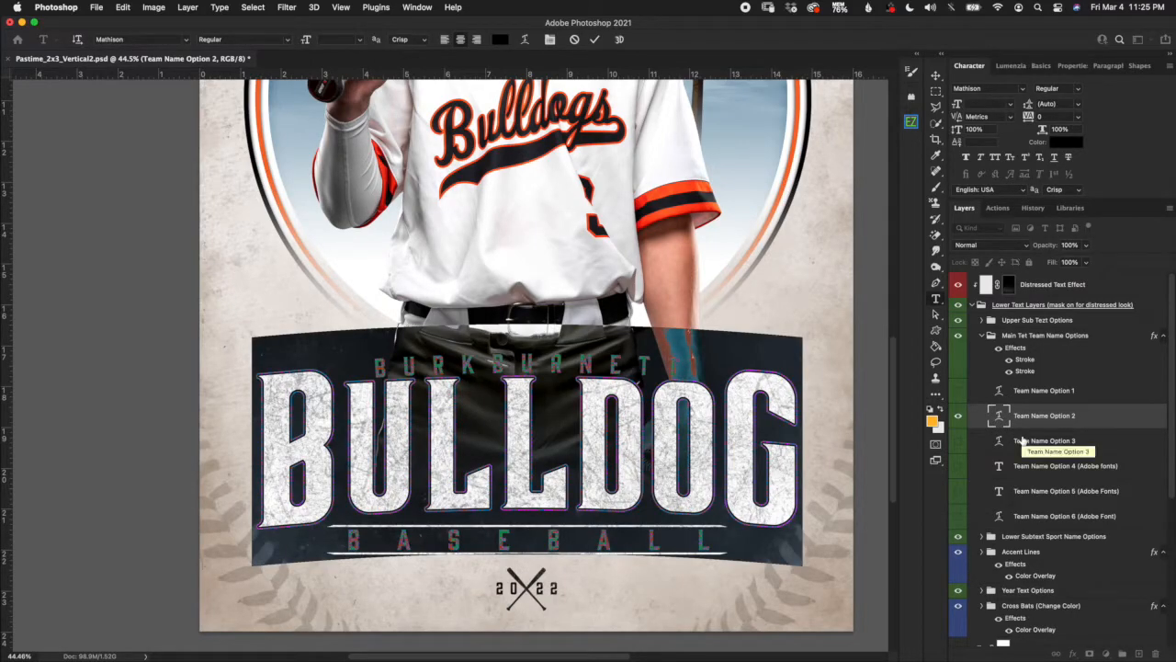
type("RAIDERS")
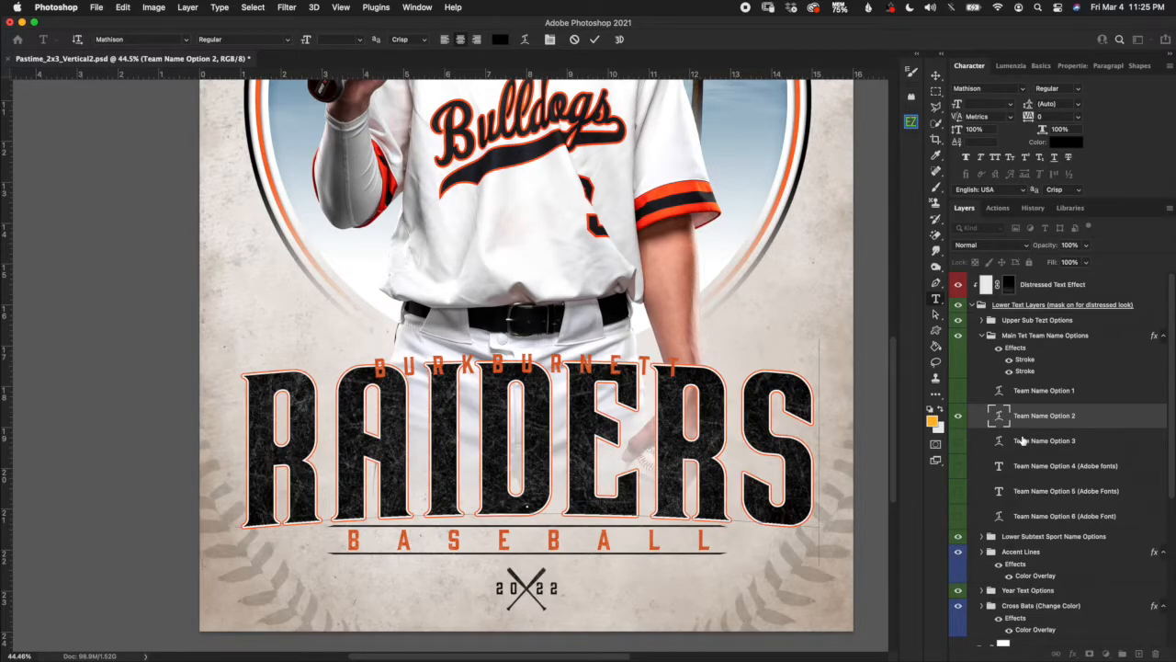
left_click(574, 42)
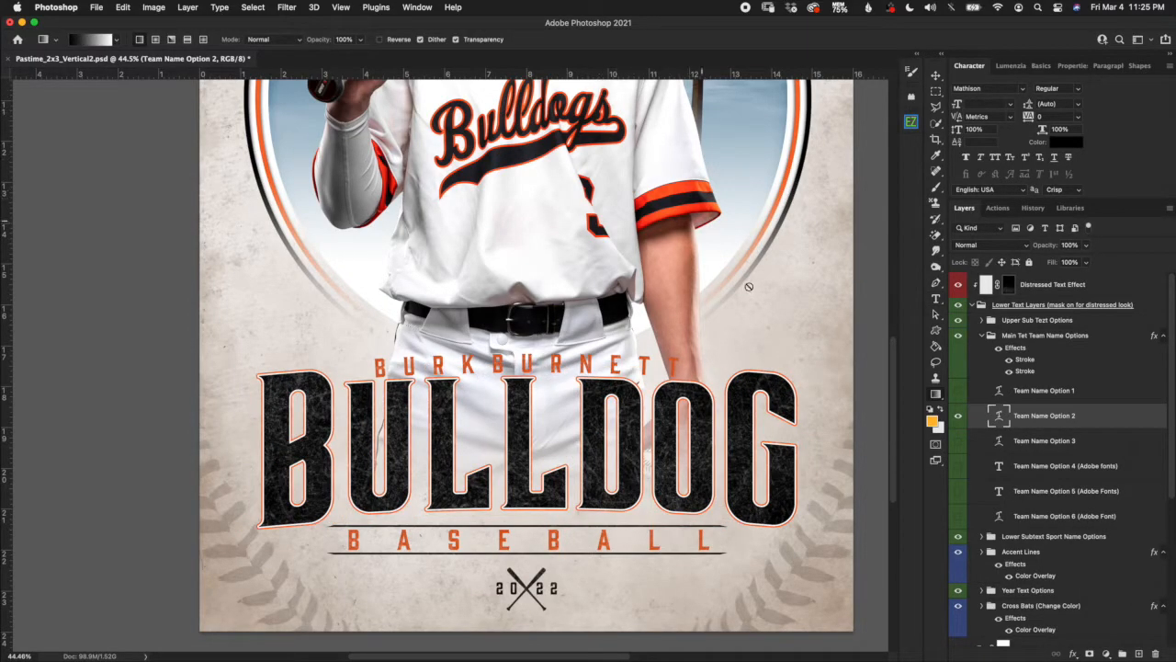
double_click(999, 418)
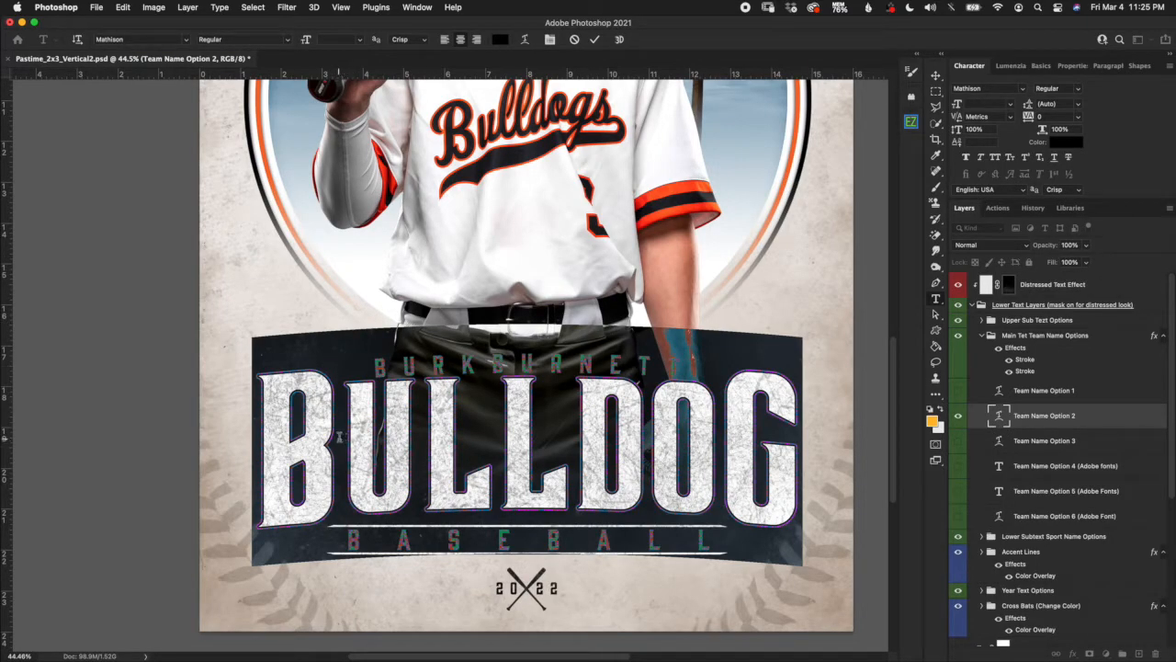
left_click(339, 439)
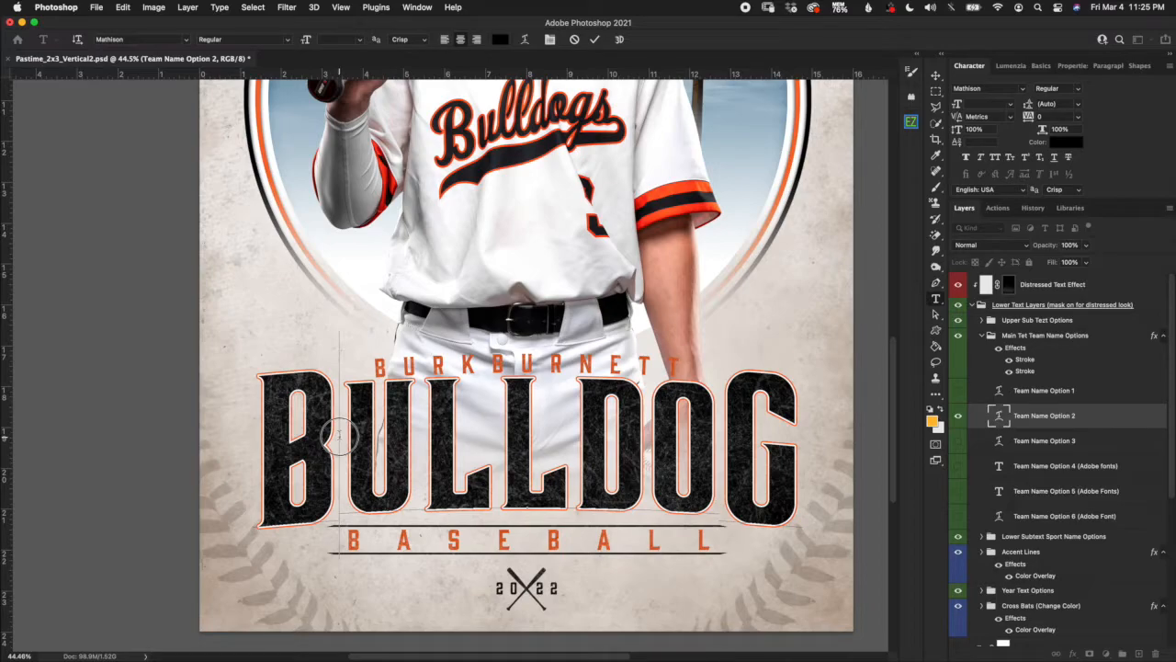
left_click_drag(339, 439, 278, 429)
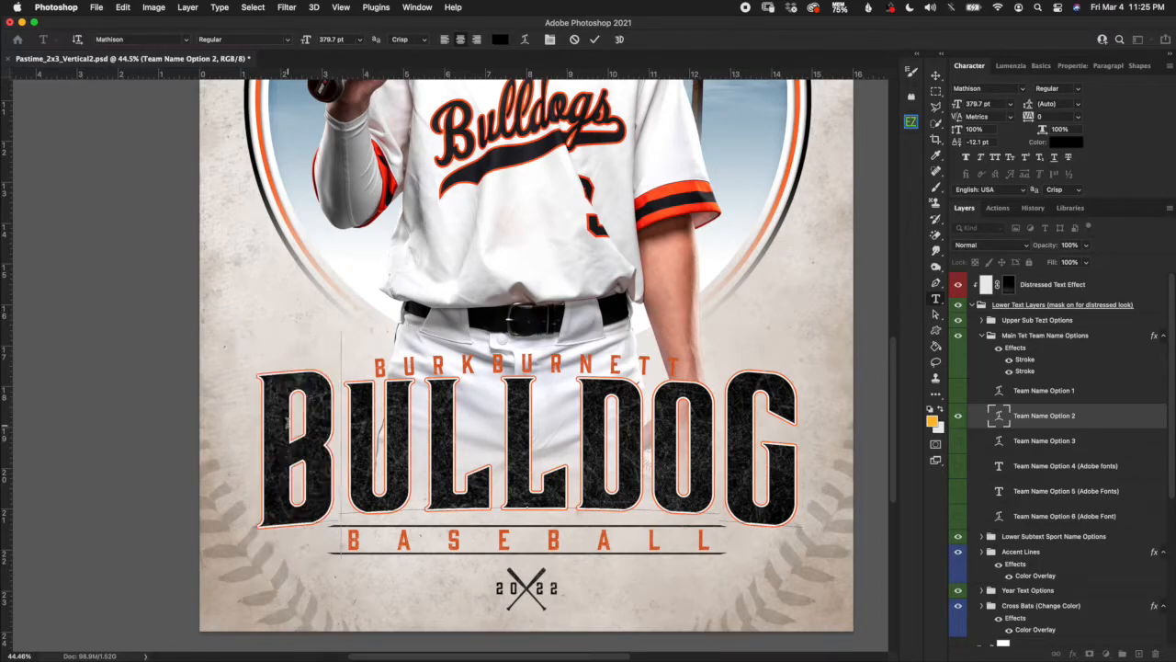
type("R")
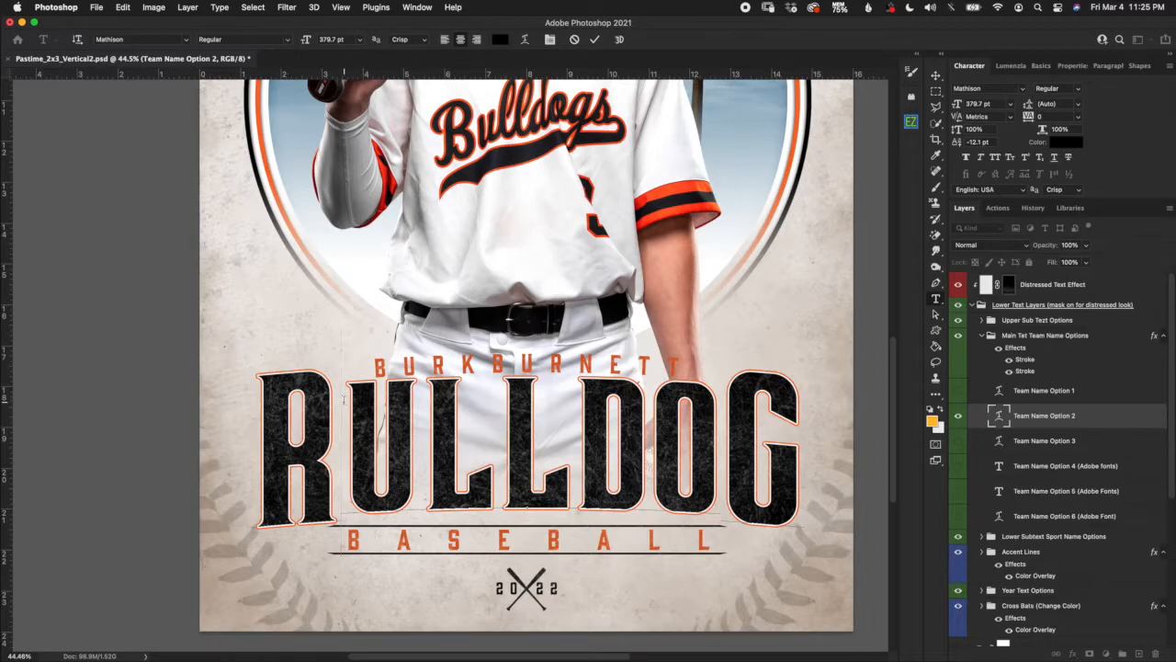
left_click_drag(342, 414, 711, 429)
type("AIDERG")
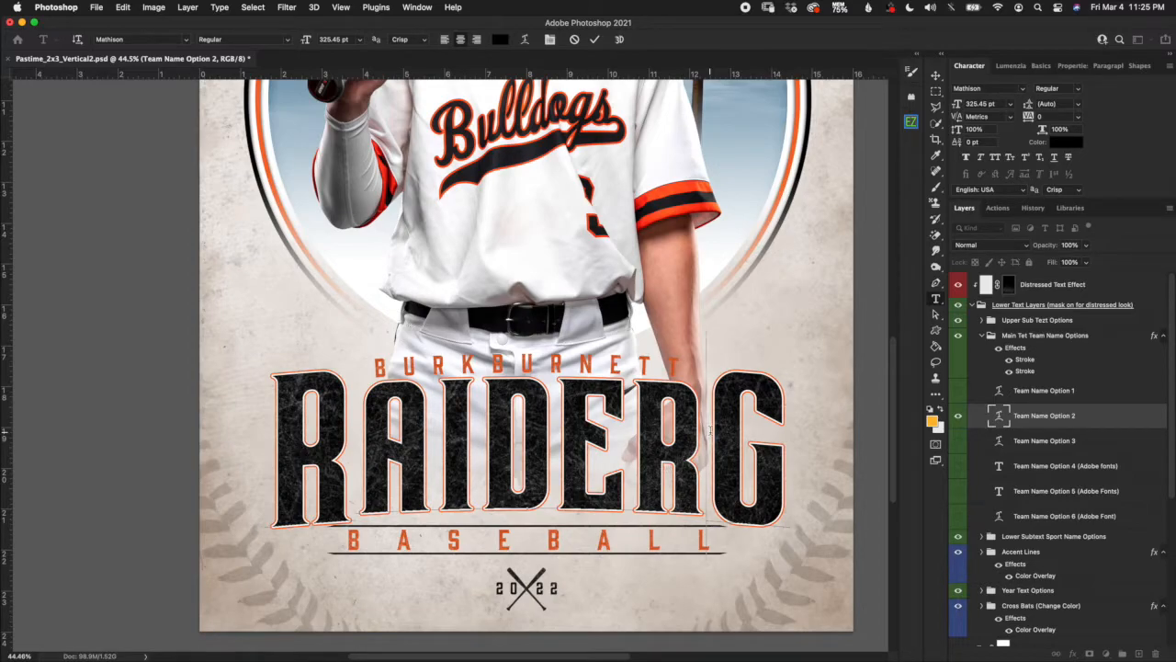
left_click(707, 425)
left_click_drag(707, 424, 781, 425)
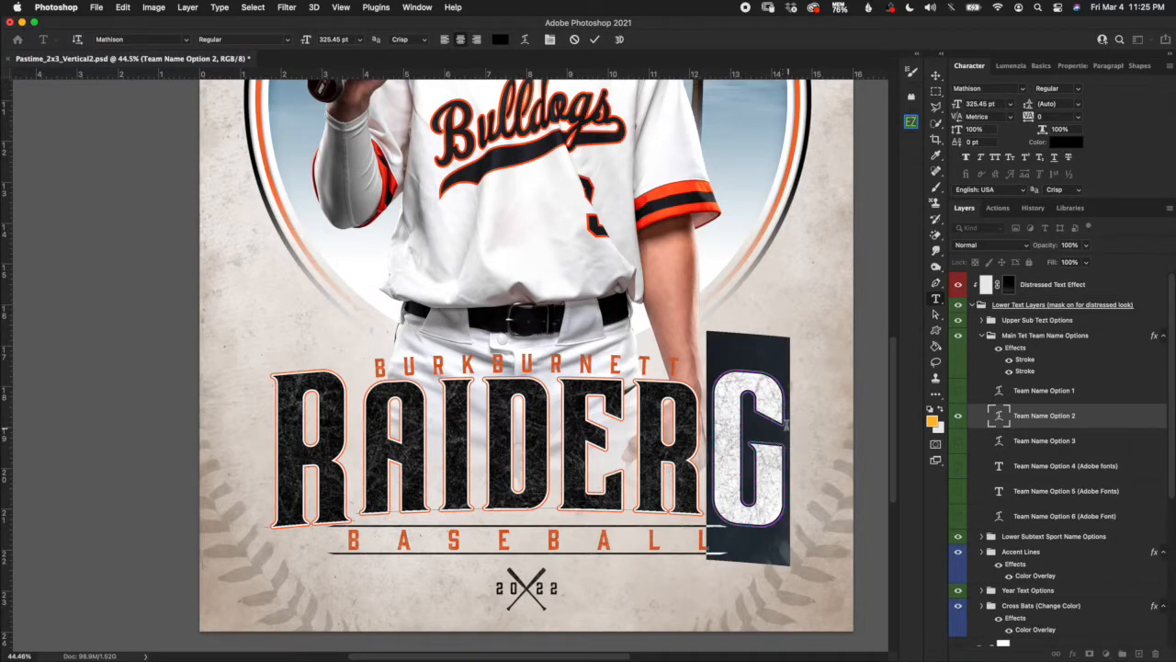
type("S")
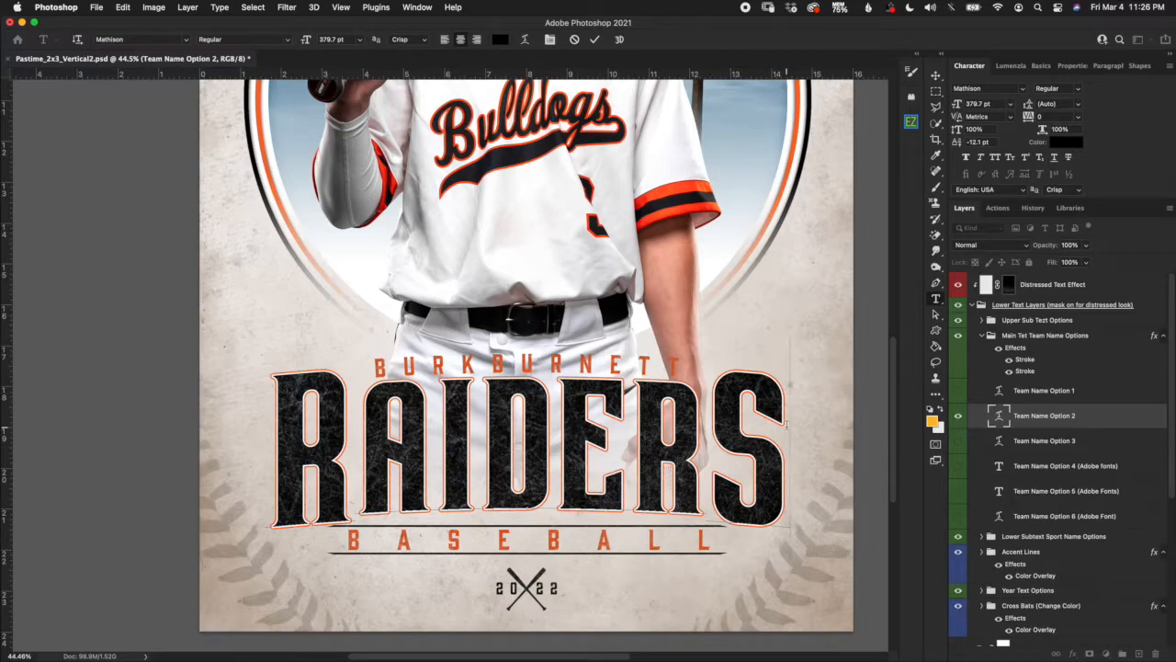
left_click(574, 41)
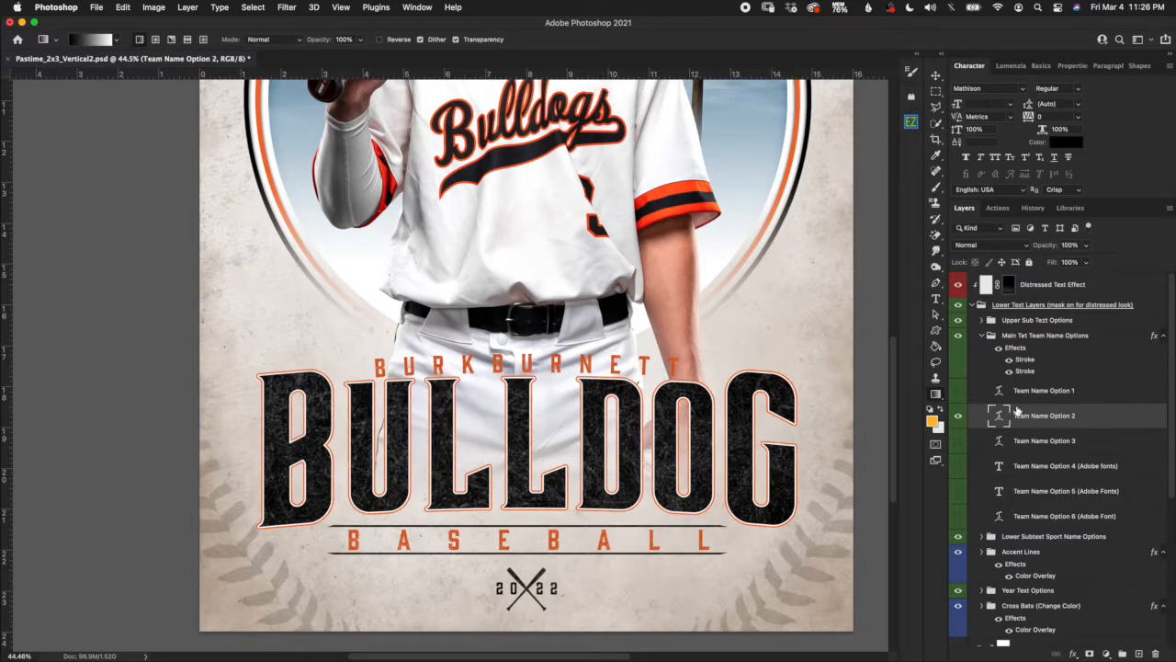
Collapse the team name options and expand Lower Subtext Sport Name Options to select the BASEBALL layer.
left_click(992, 336)
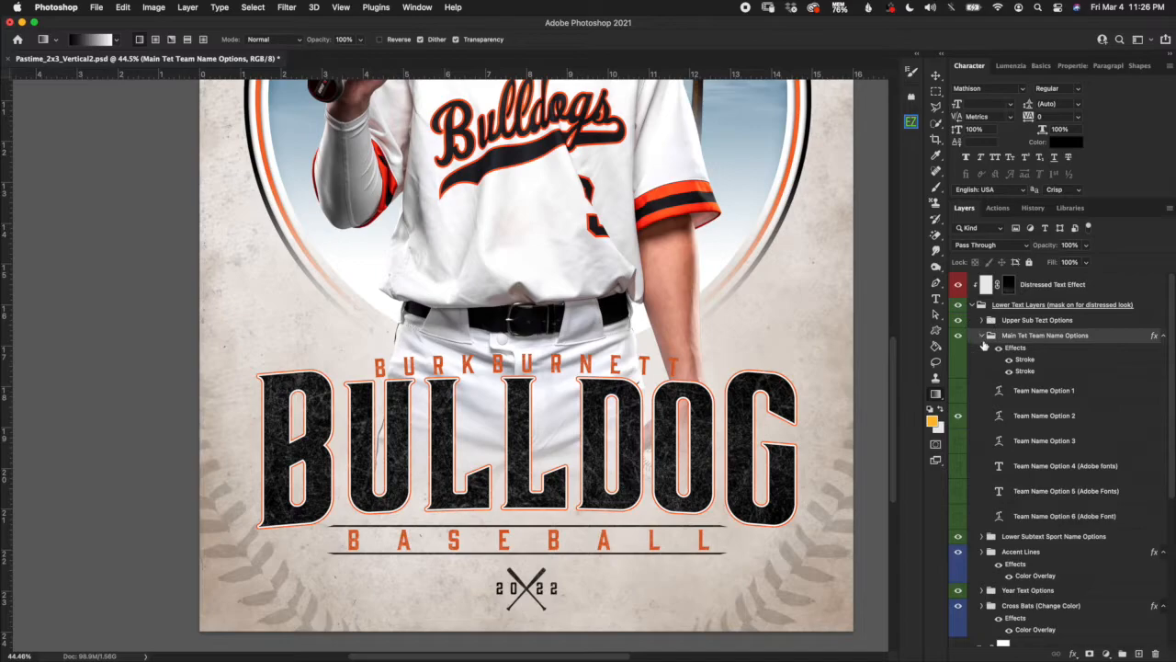
left_click(982, 336)
left_click(1023, 386)
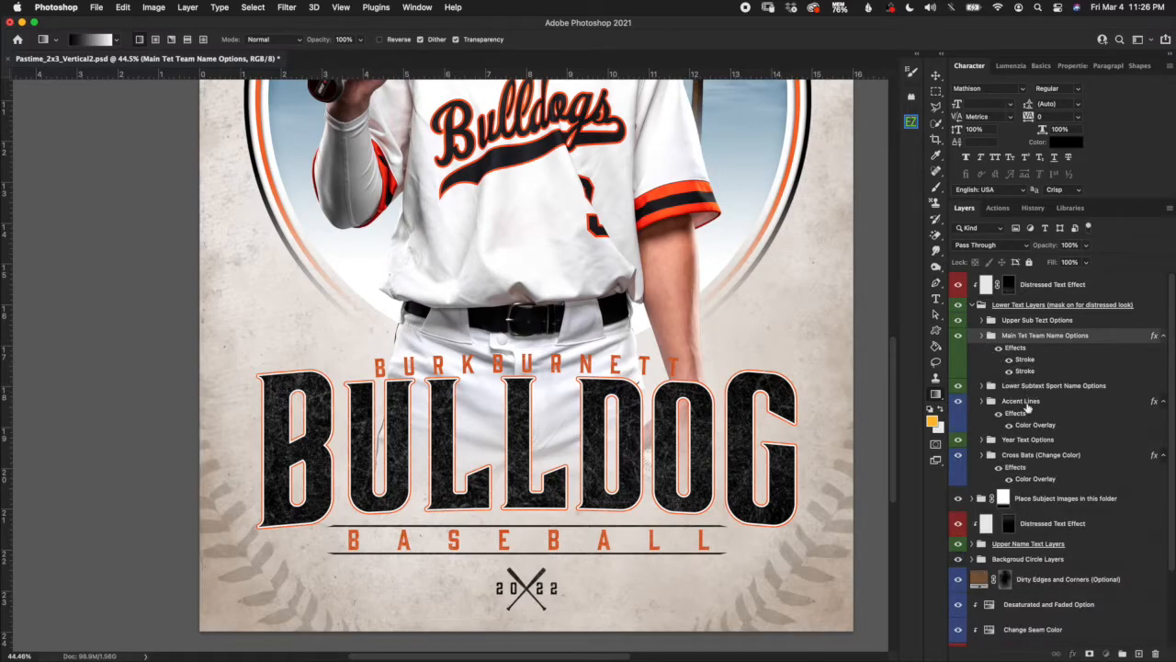
left_click(981, 386)
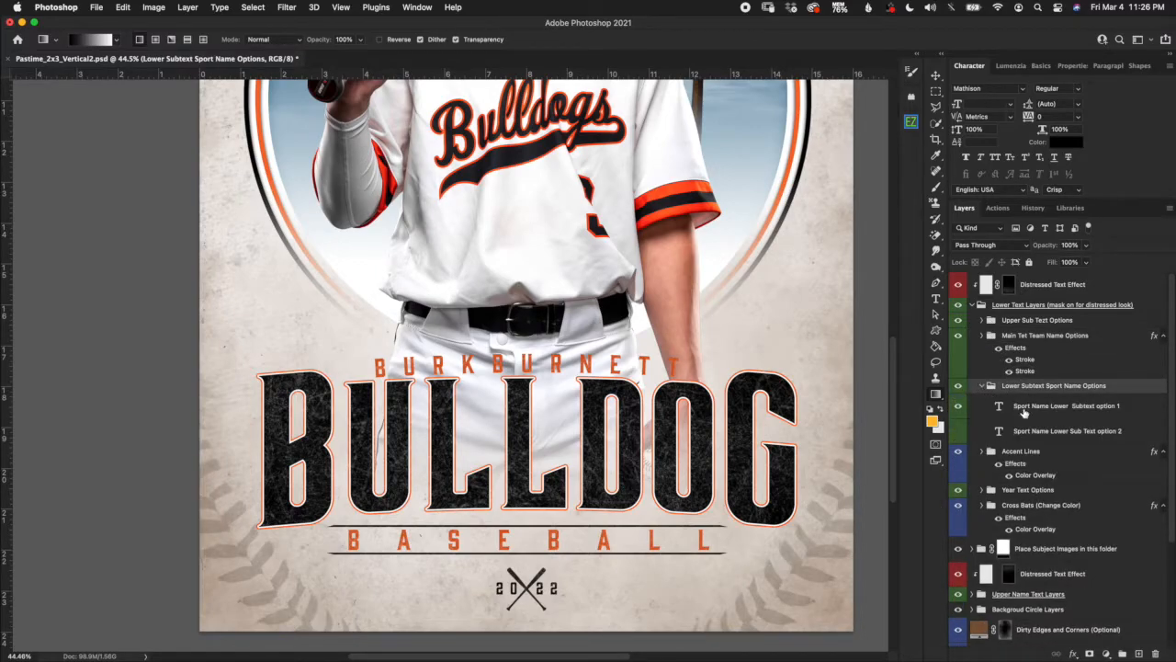
left_click(1020, 407)
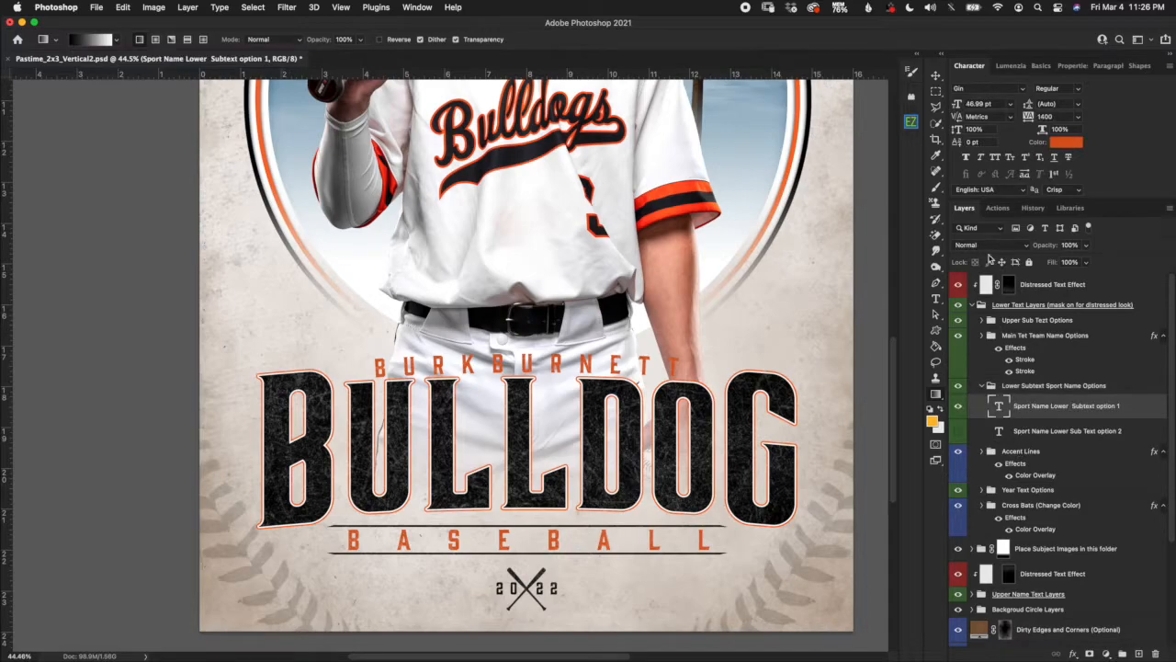
left_click(1031, 432)
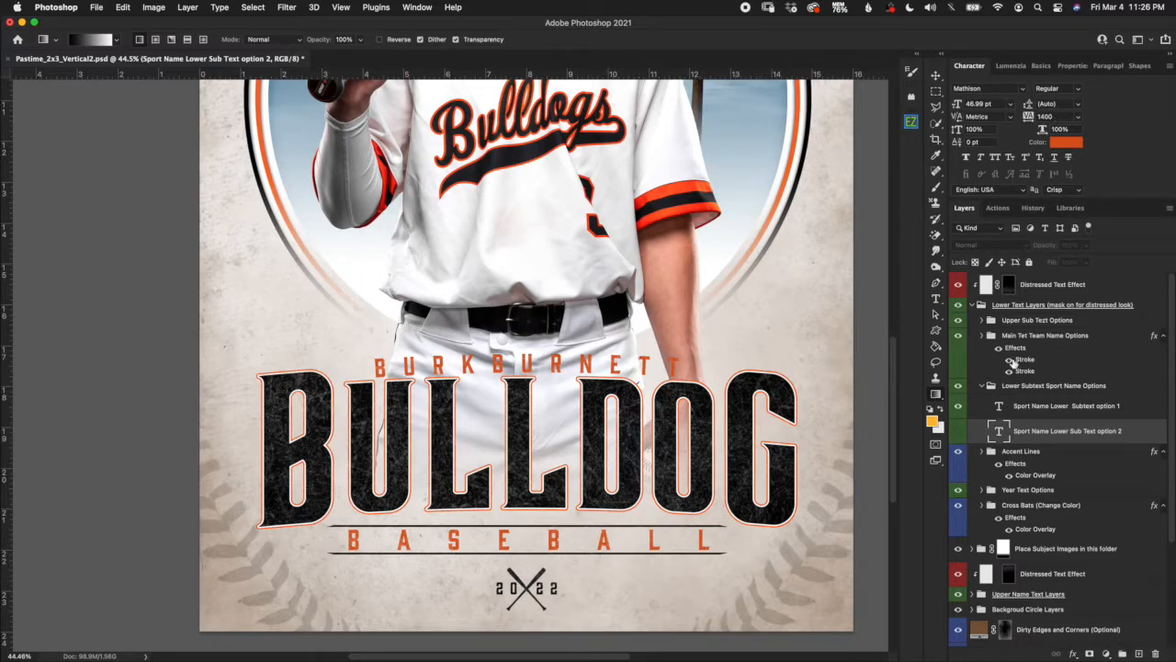
Open and cancel the BASEBALL text colour picker, keeping orange, and select the Accent Lines group.
double_click(999, 430)
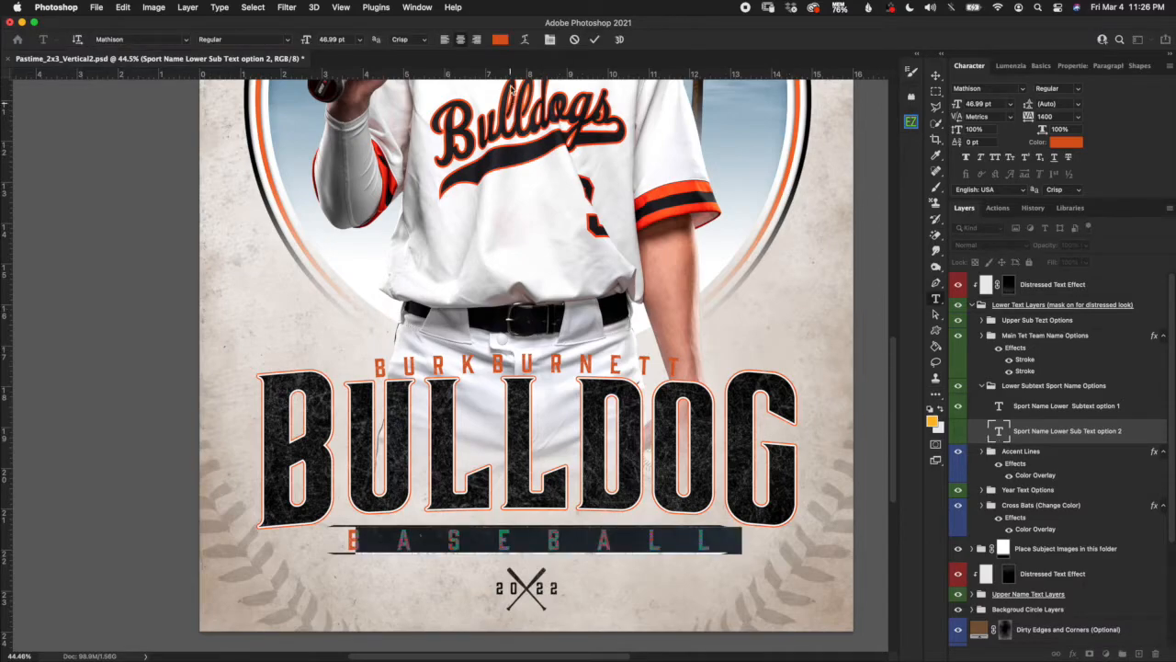
left_click(500, 38)
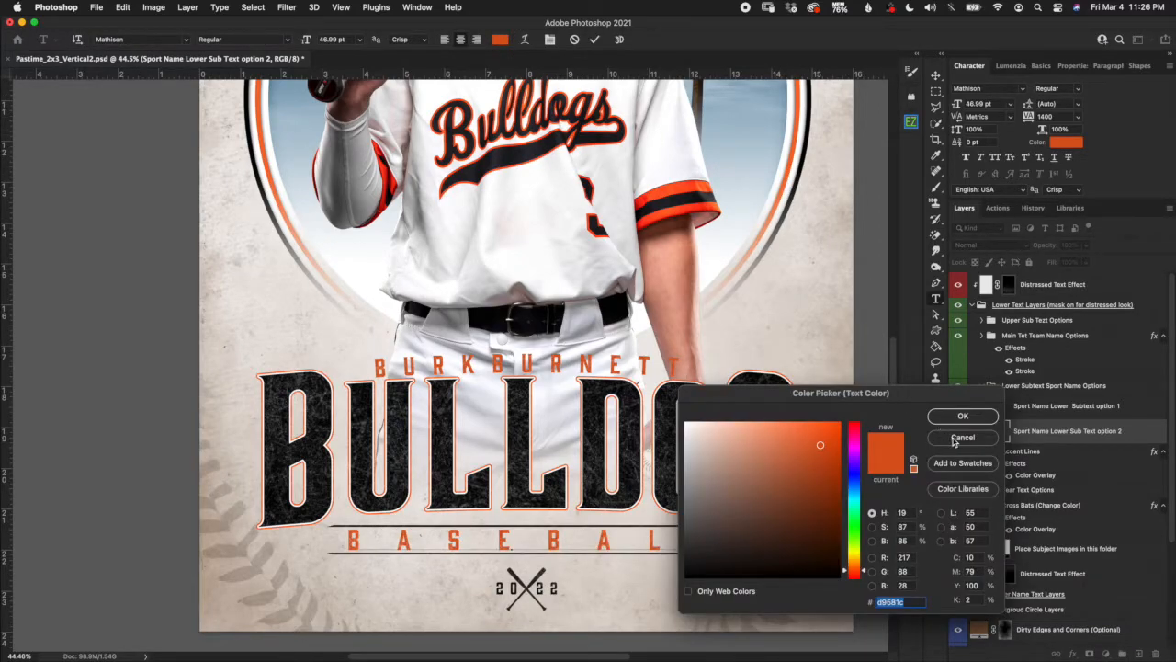
left_click(961, 438)
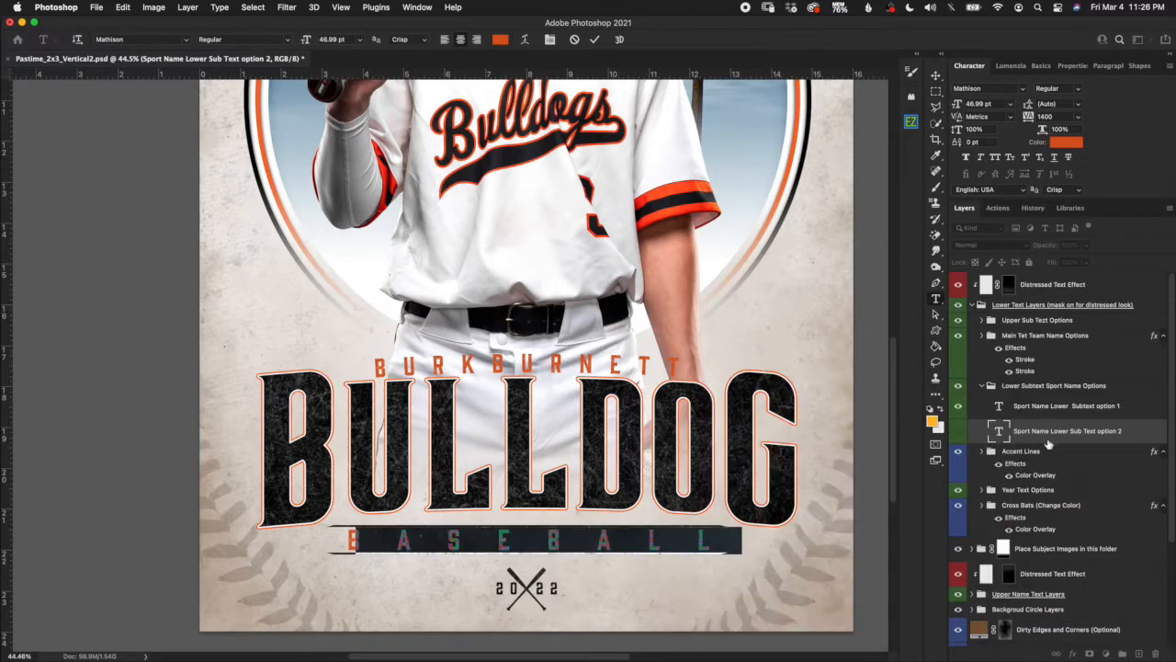
key("g")
left_click(1015, 387)
left_click(981, 386)
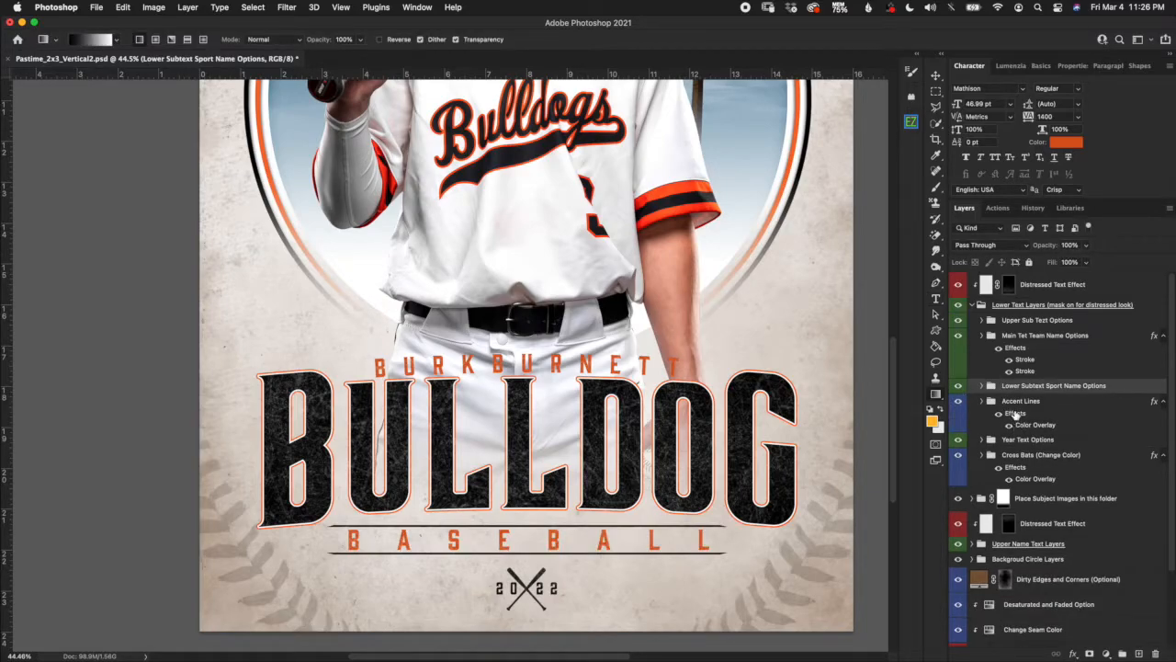
left_click(1016, 413)
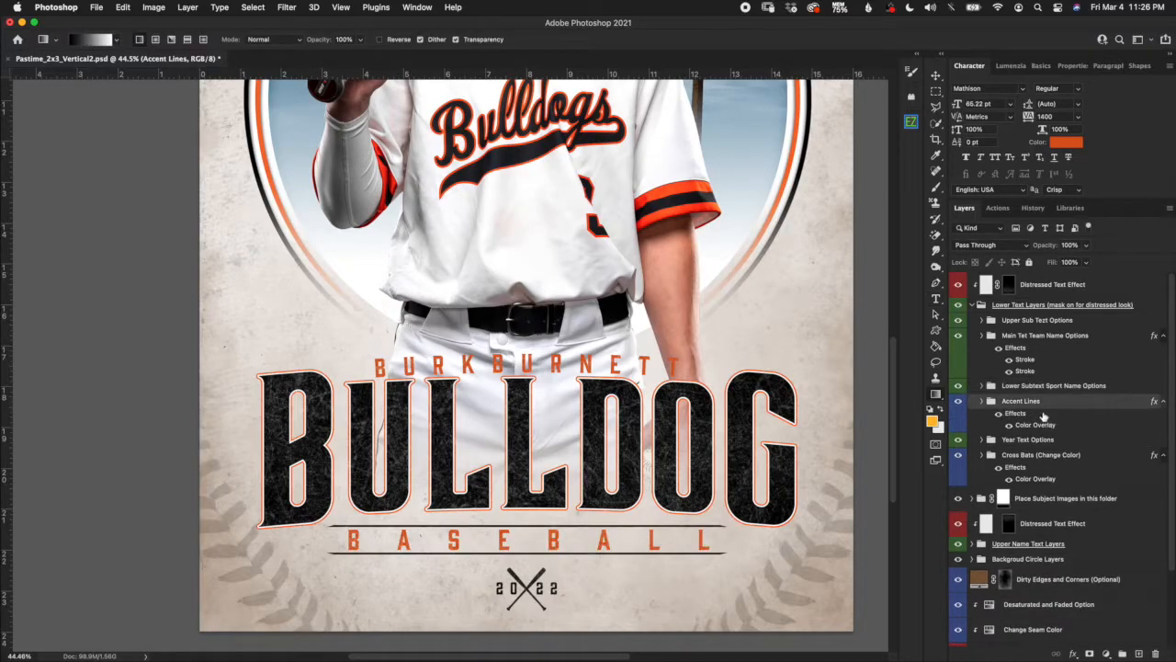
left_click(937, 77)
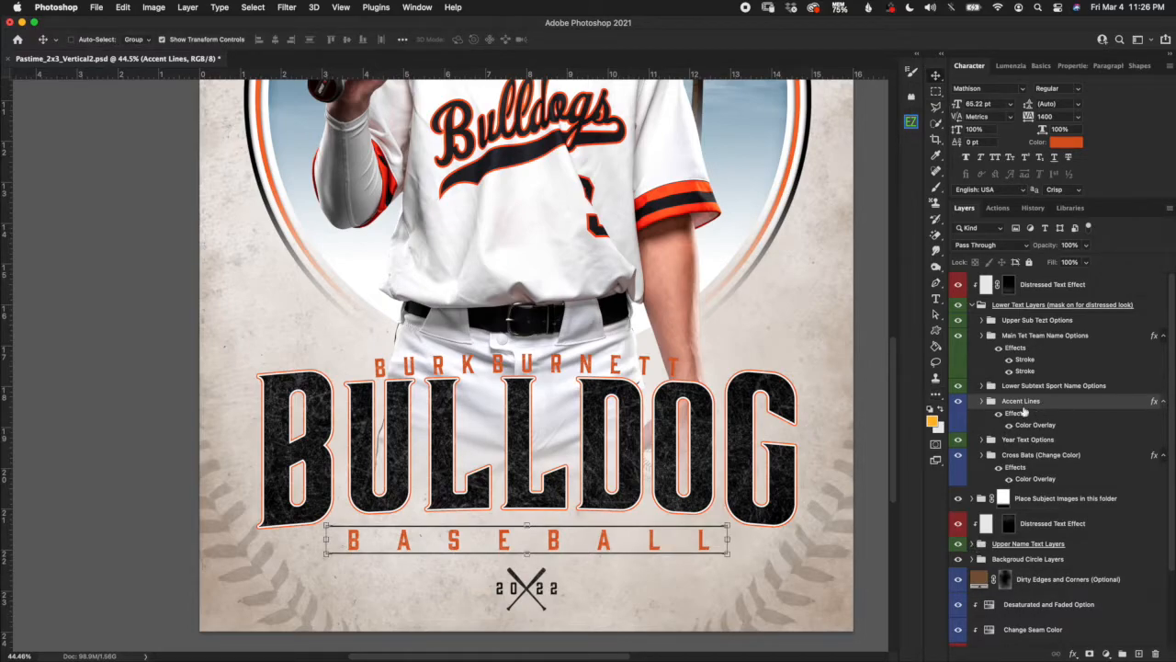
Expand Accent Lines, restore Accent Line Upper to solid black, and reselect the Accent Lines group.
scroll(719, 522, "up", 3)
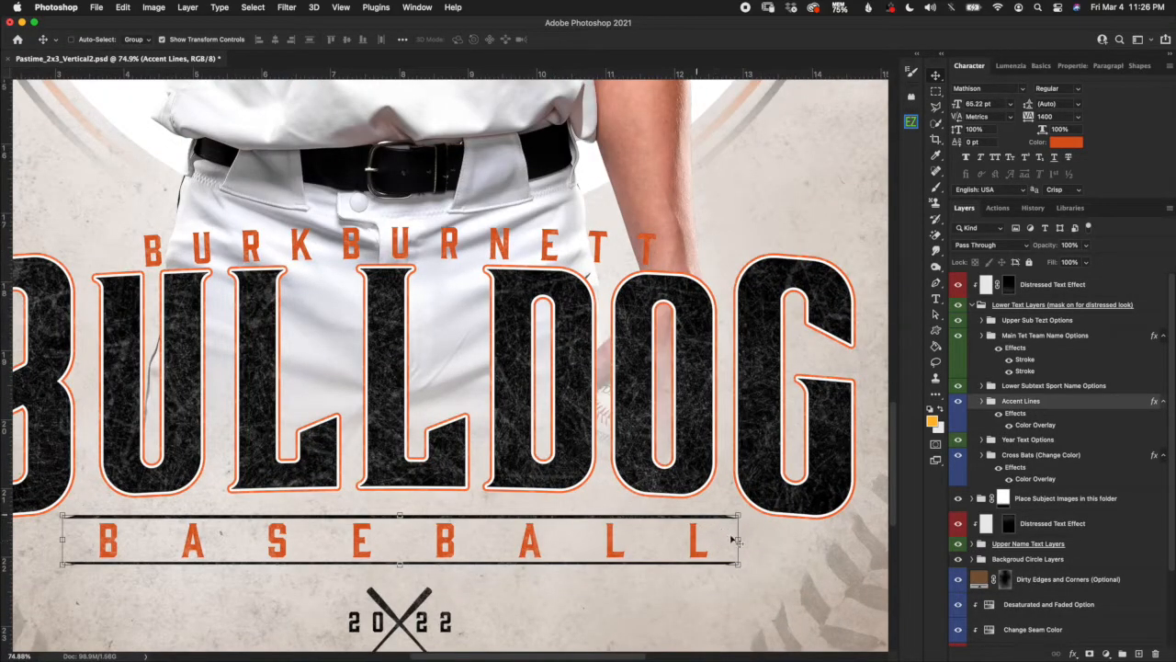
left_click(982, 401)
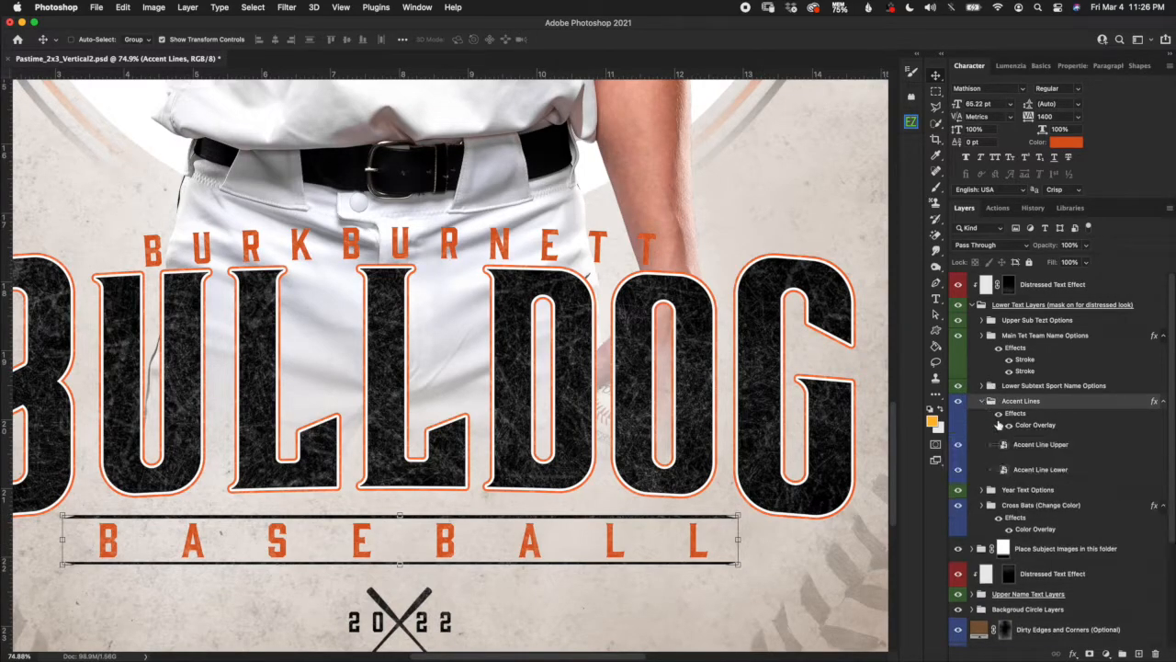
left_click(1041, 447)
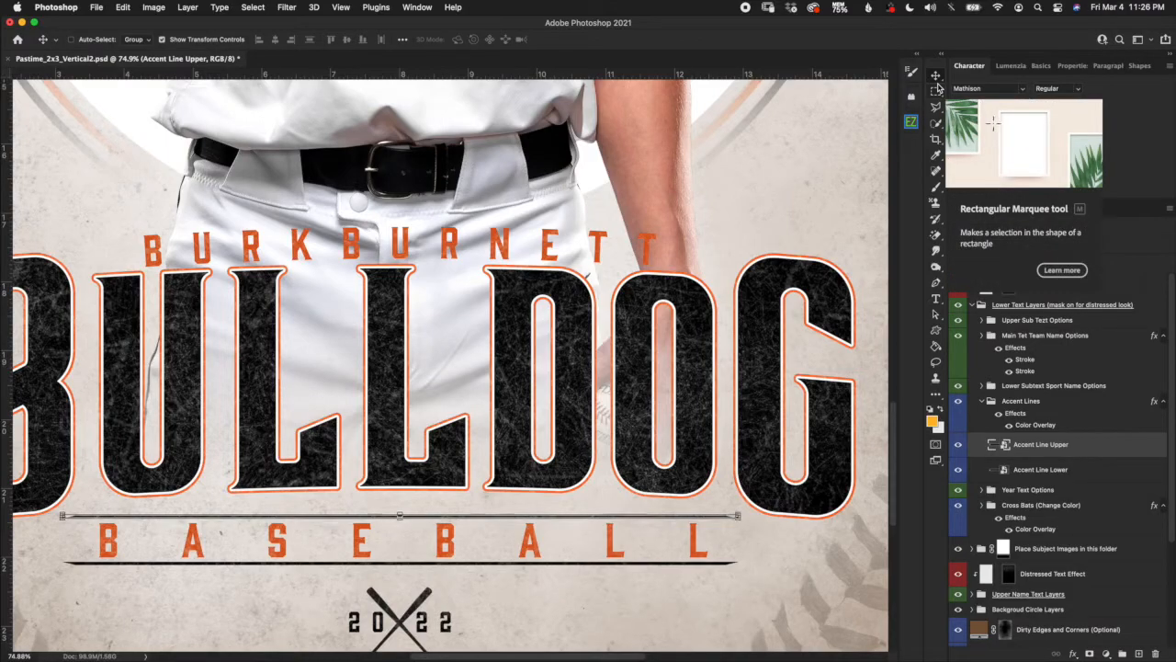
key("Up")
key("Up")
key("Up")
key("Up")
key("Up")
key("Up")
key("Up")
key("Up")
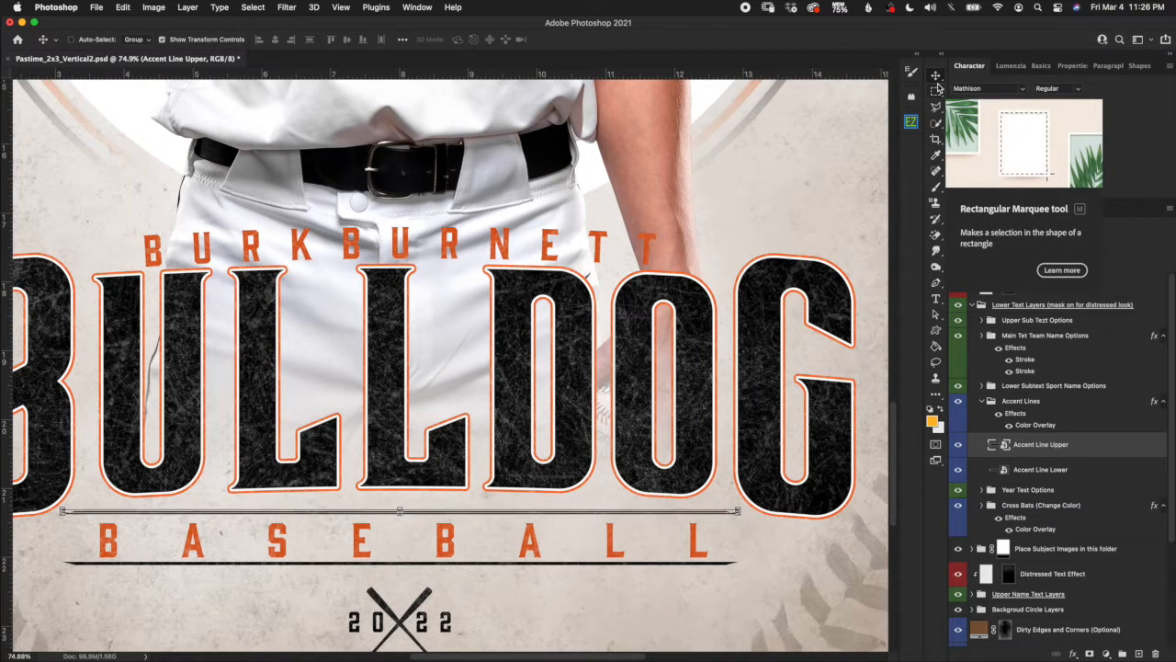
key("Up")
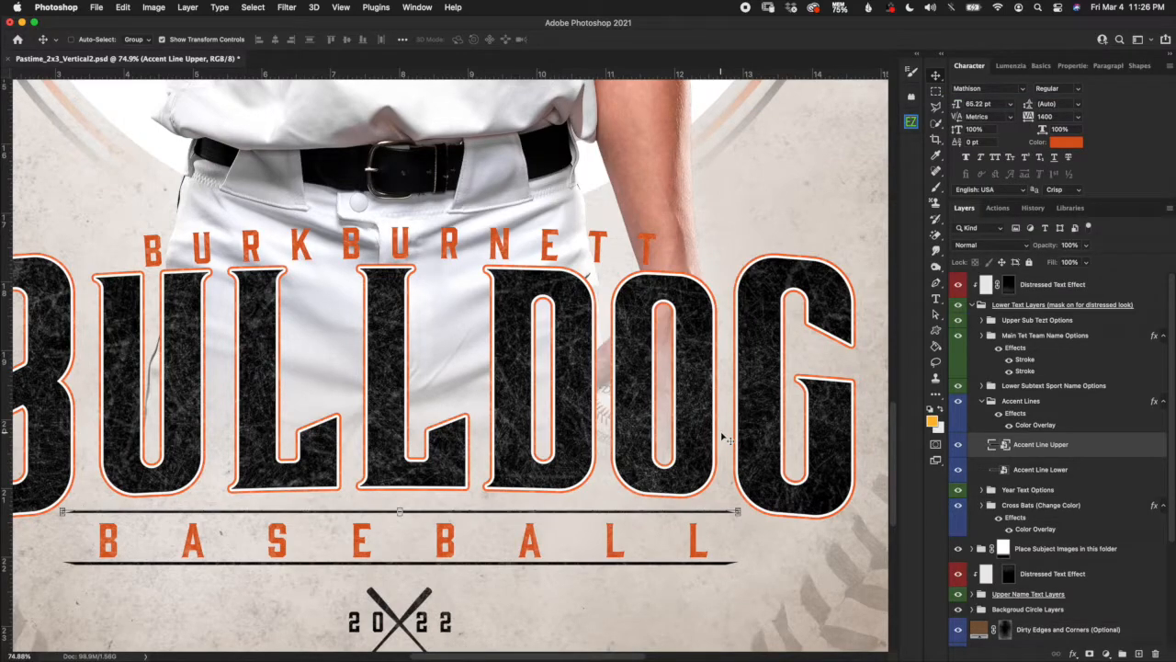
left_click(987, 402)
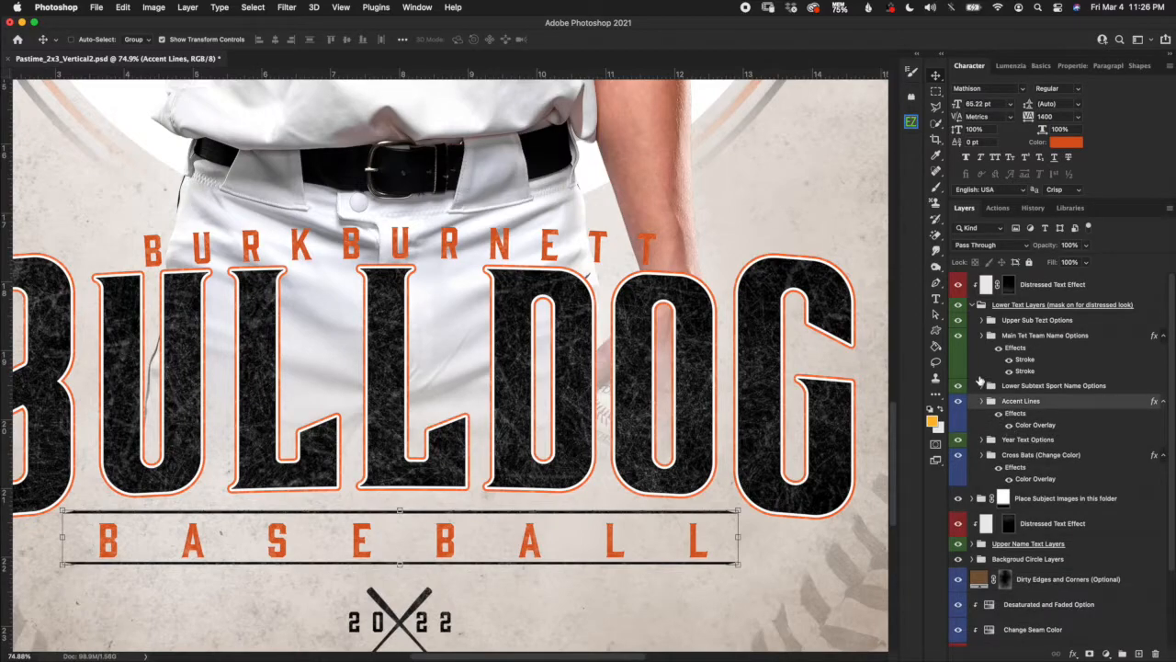
Retype the BASEBALL sport subtext as GOLF, commit it, and select the Accent Lines group.
left_click(936, 299)
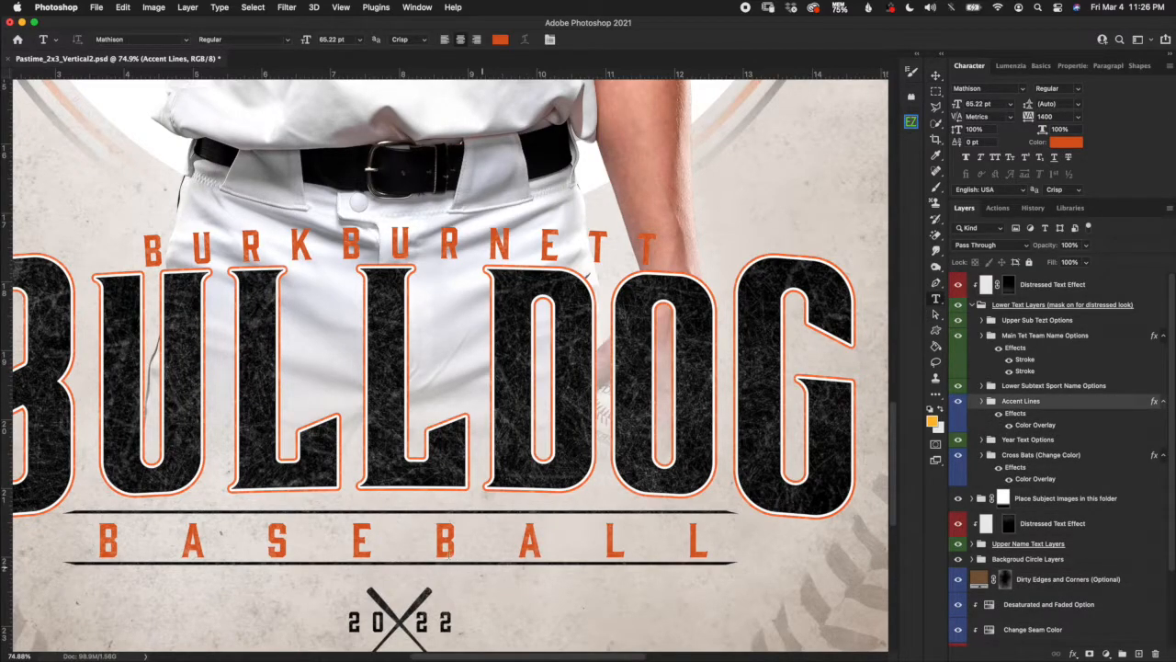
double_click(421, 545)
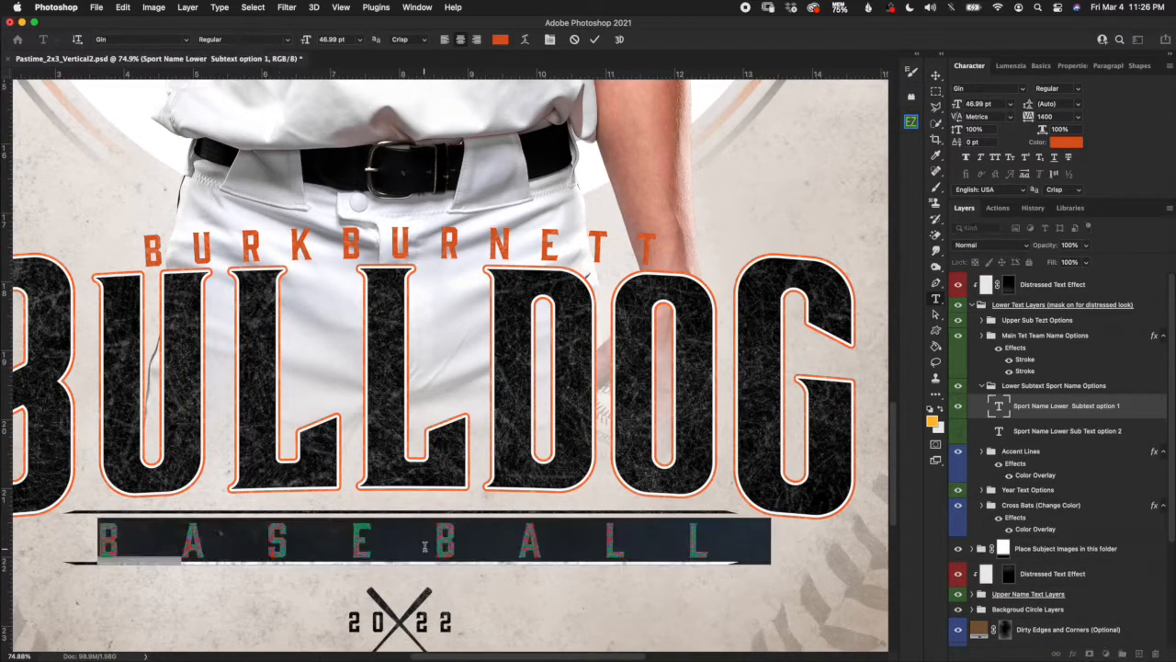
type("GOLF")
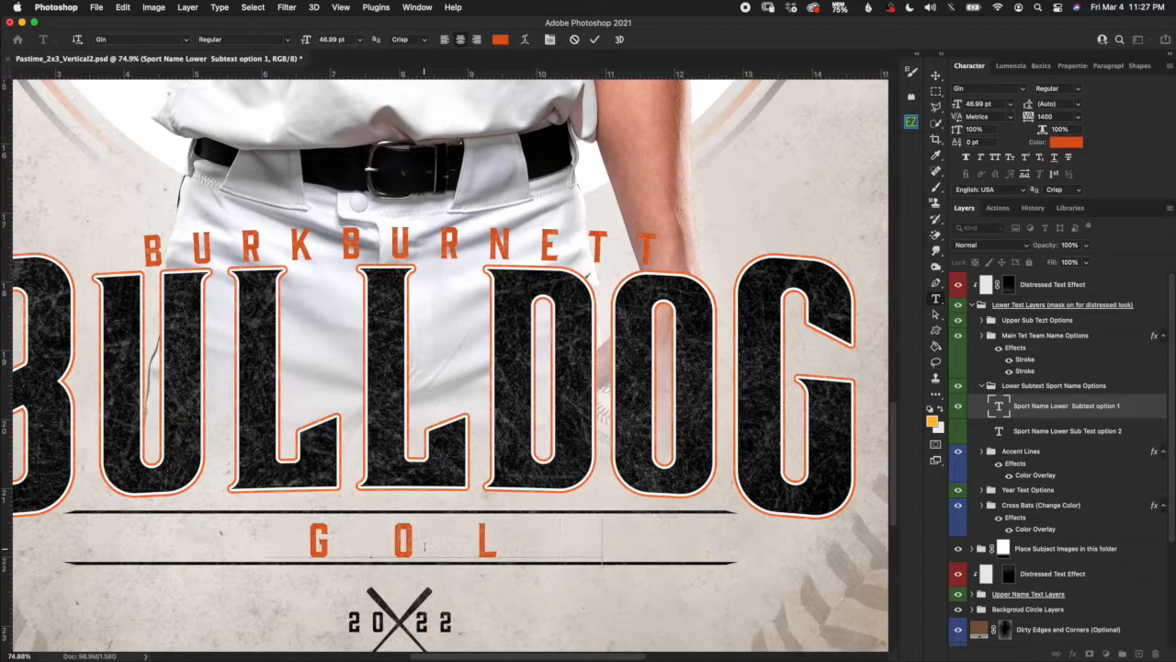
left_click(594, 39)
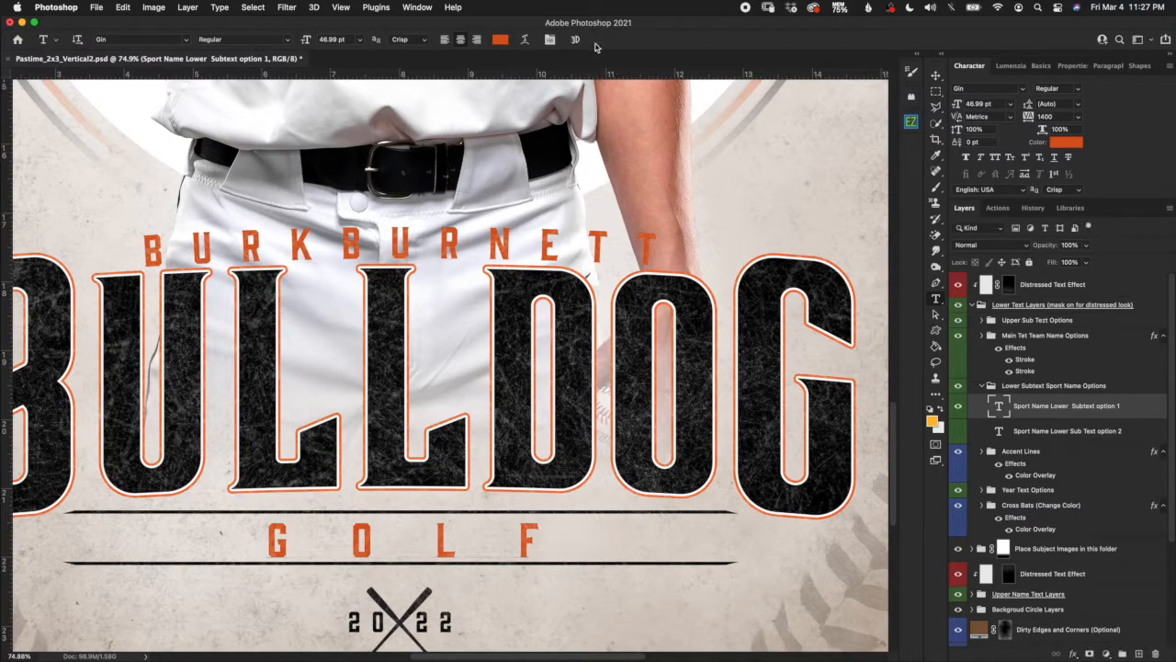
scroll(719, 479, "down", 5)
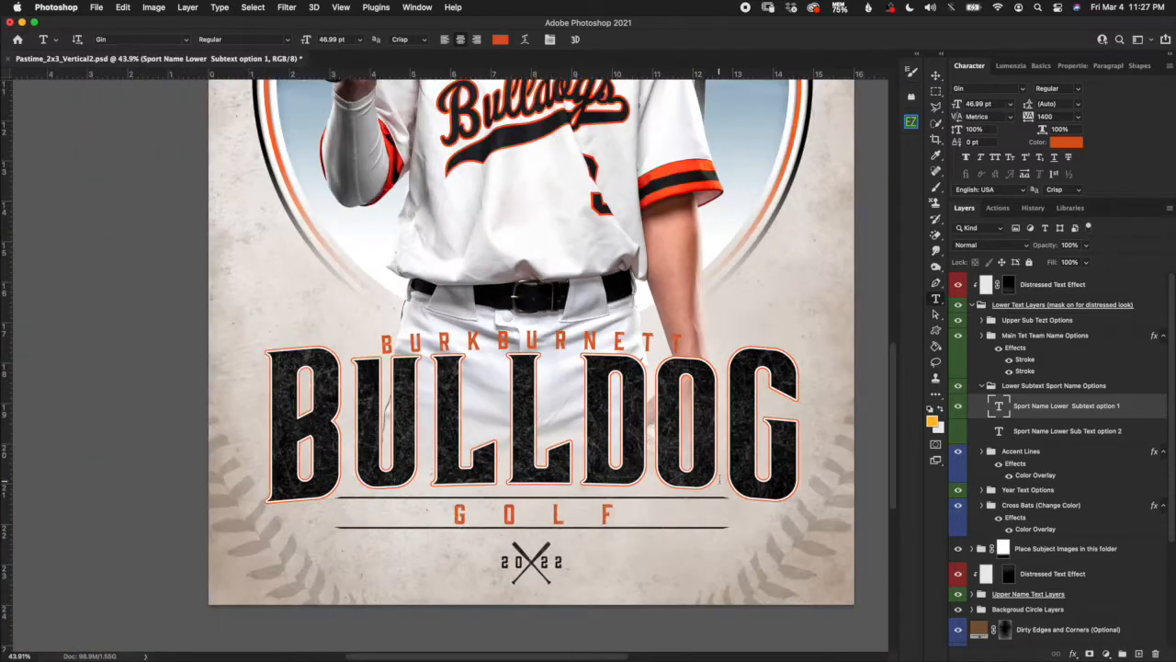
scroll(652, 502, "up", 3)
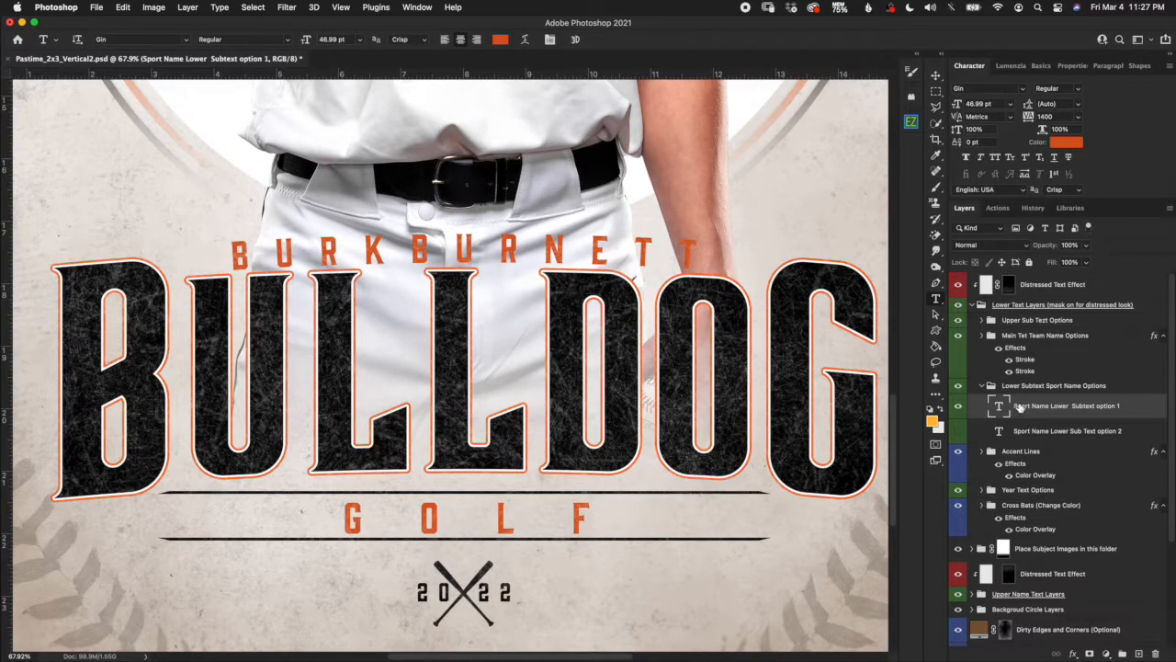
left_click(1018, 453)
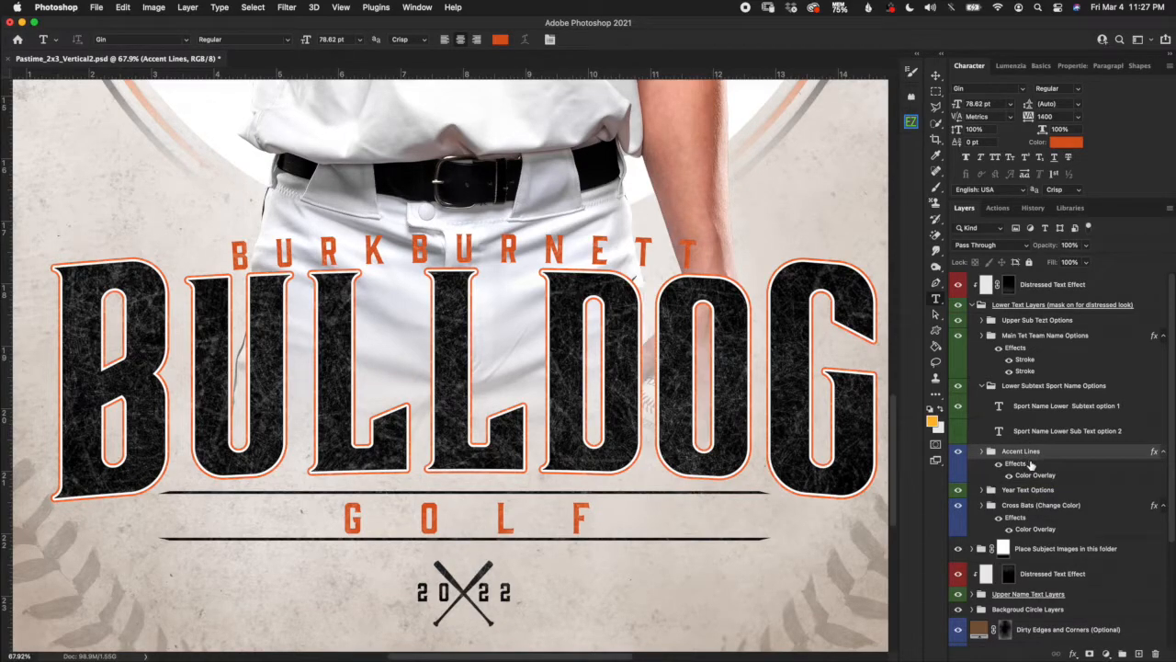
Free Transform the accent lines, pulling both ends inward to about half width around GOLF.
left_click(936, 77)
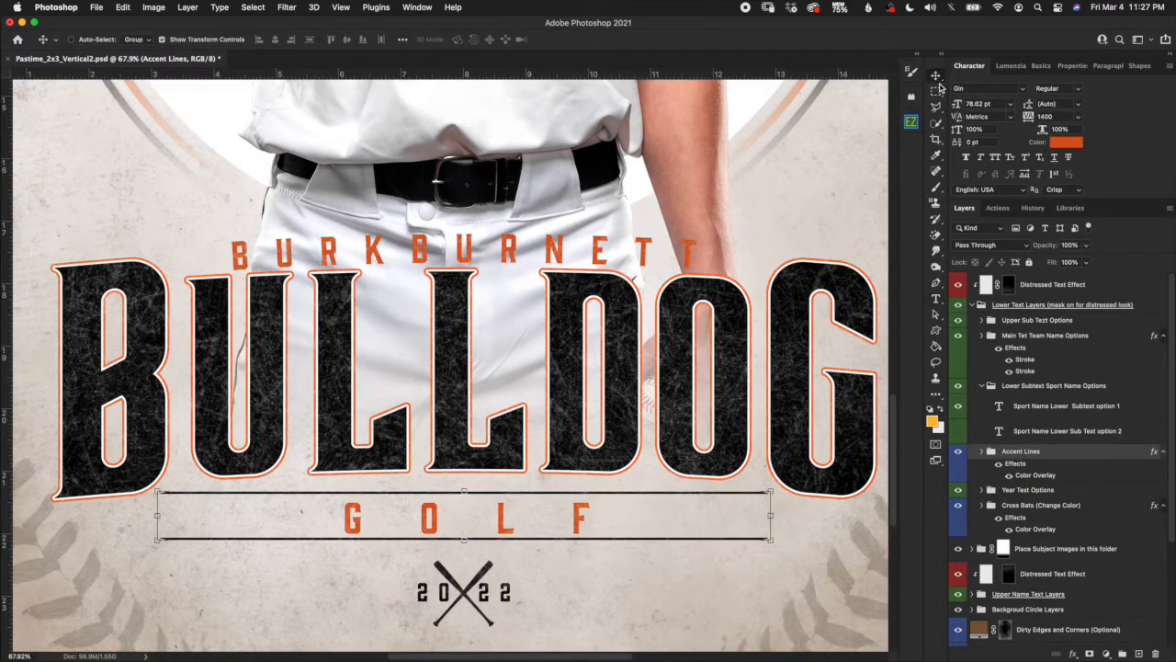
left_click(770, 516)
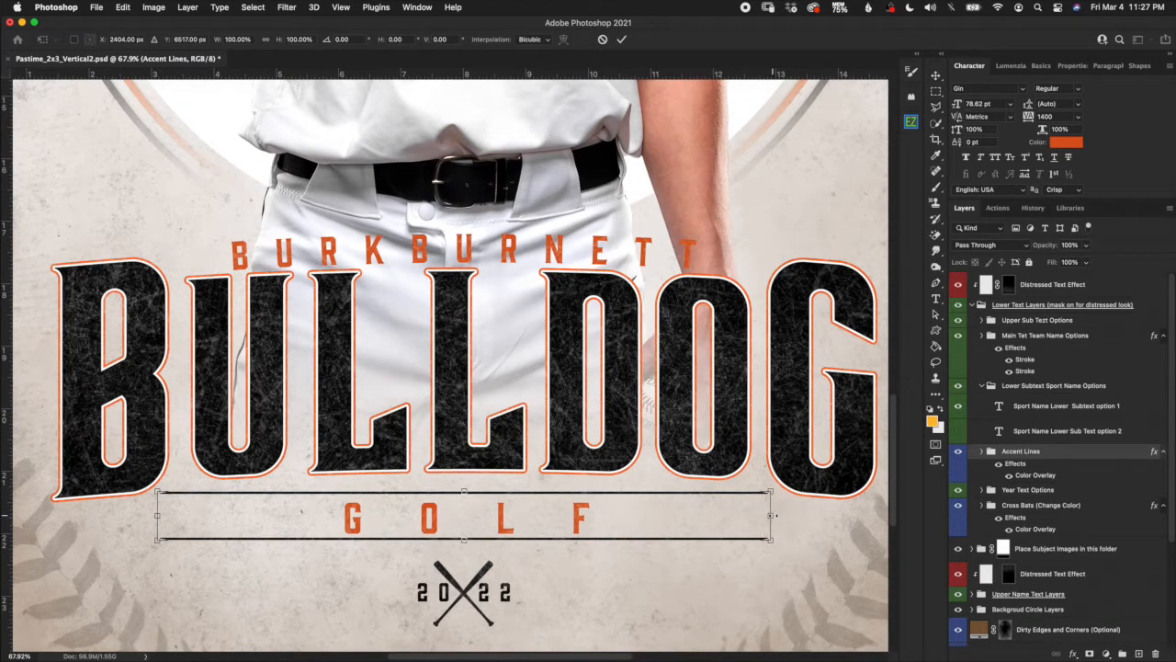
left_click_drag(770, 515, 628, 516)
left_click_drag(154, 516, 318, 515)
left_click(622, 41)
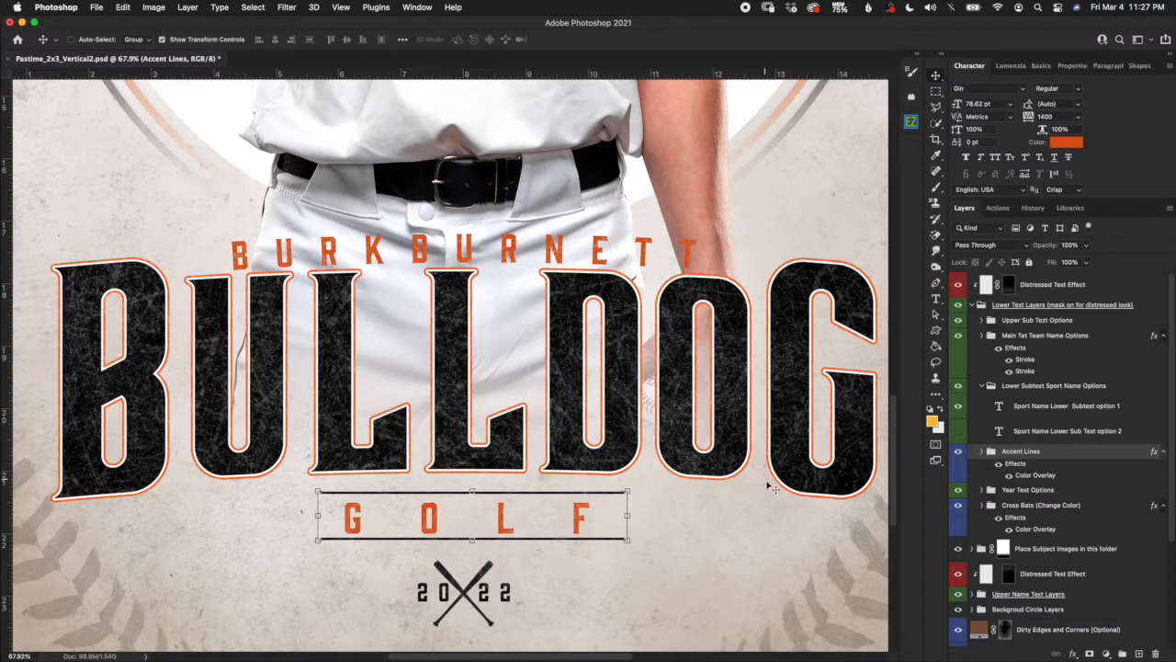
Center the accent lines horizontally on the canvas, then undo back to BASEBALL with full-length lines.
scroll(772, 487, "down", 4)
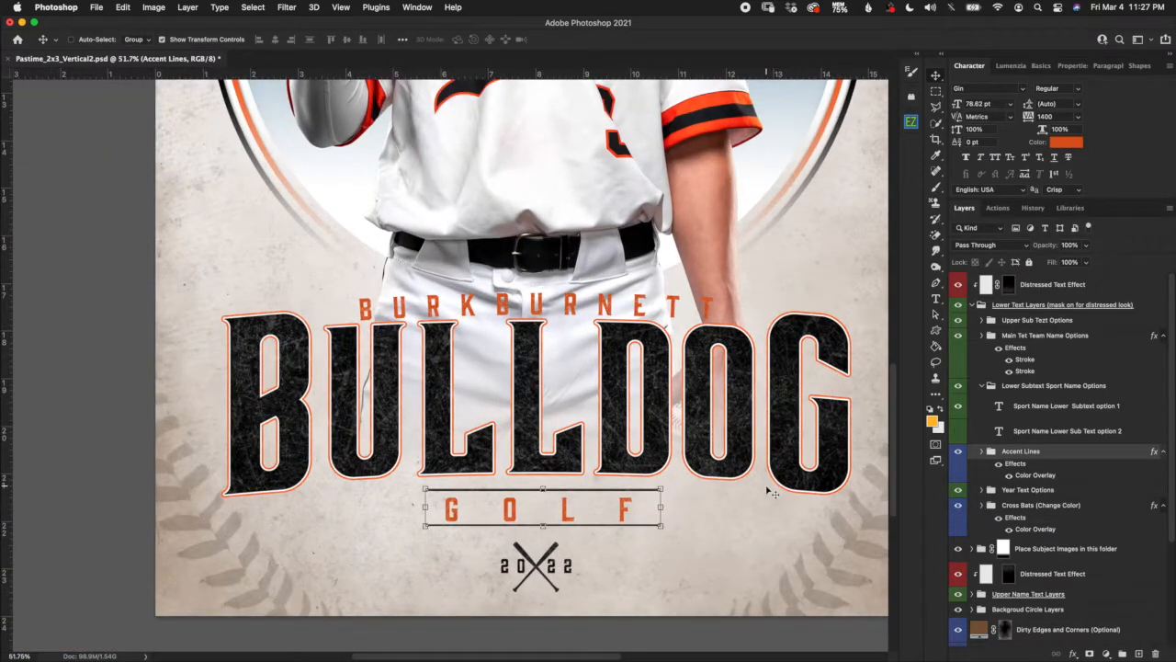
scroll(814, 312, "up", 1)
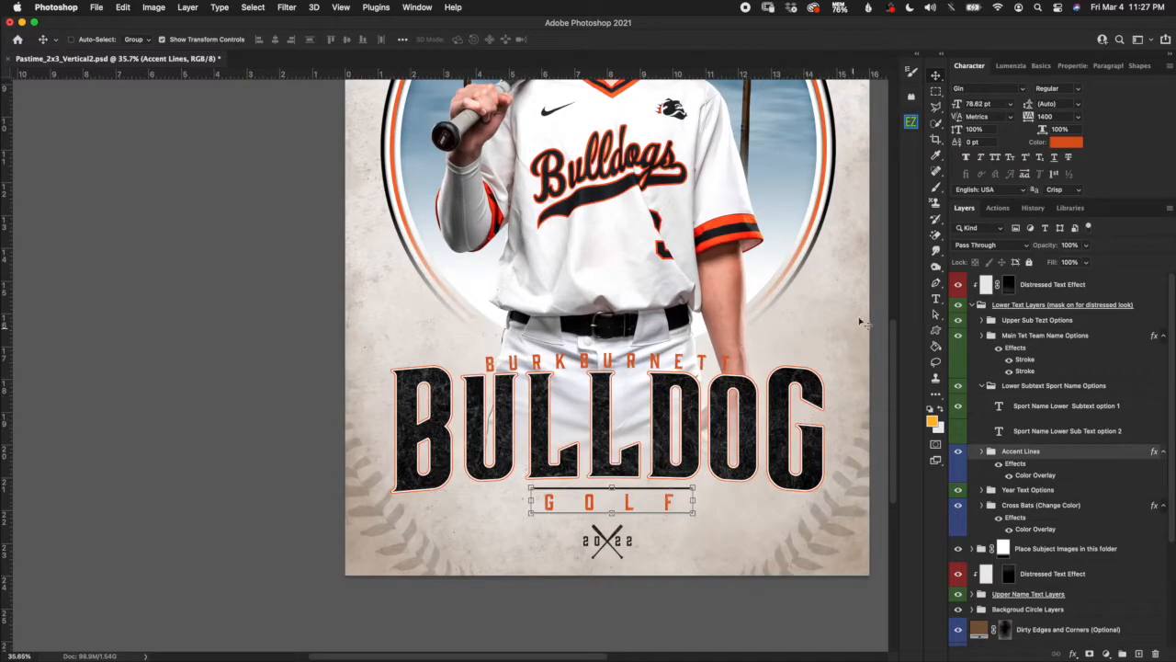
left_click_drag(735, 383, 608, 414)
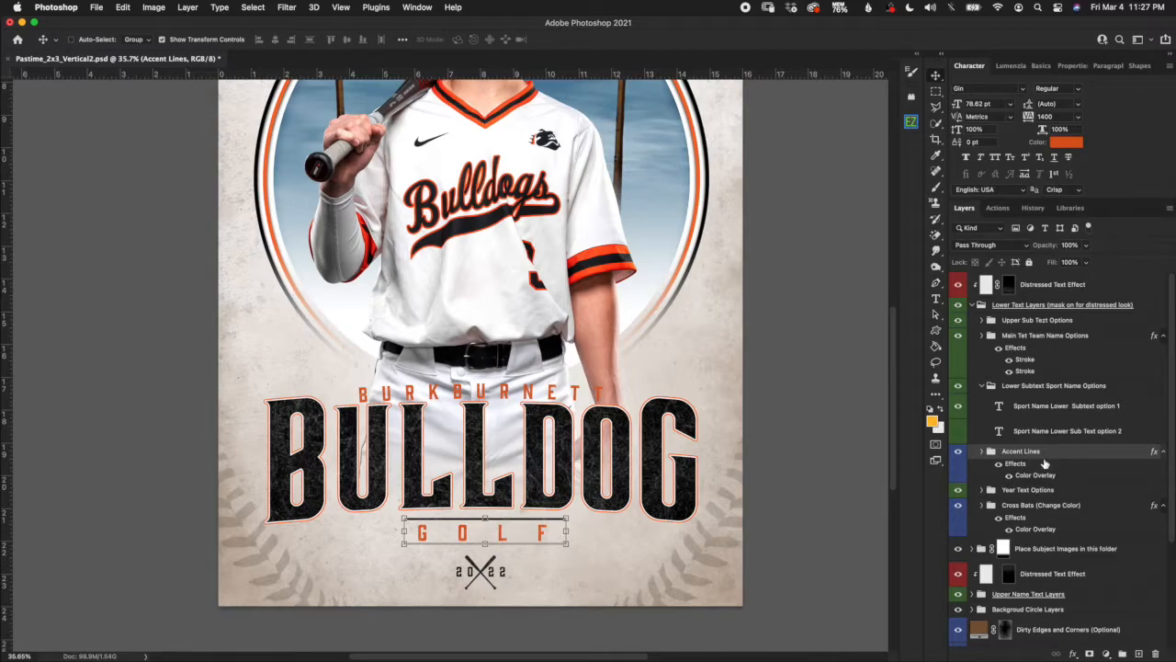
left_click(253, 8)
left_click(267, 29)
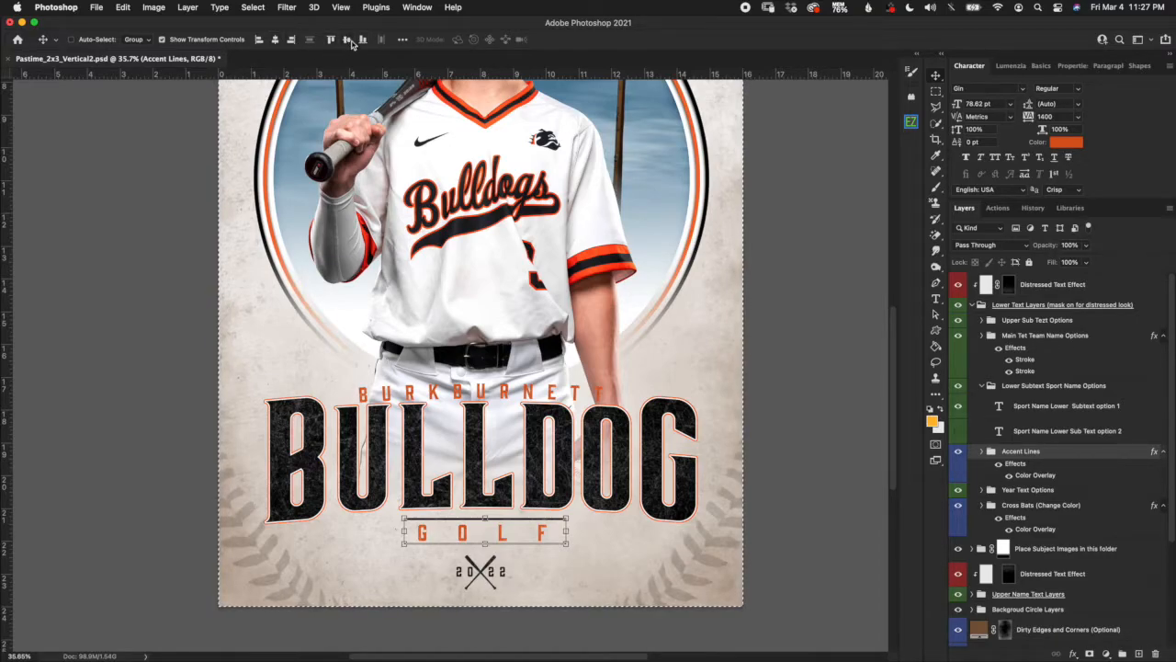
left_click(276, 41)
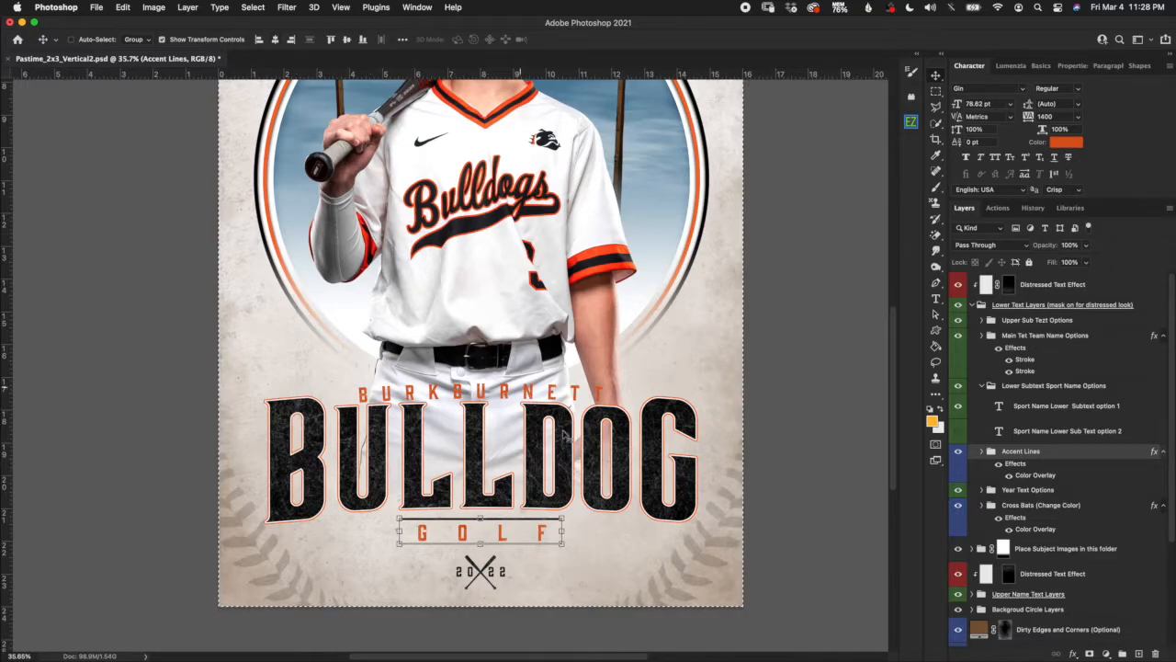
left_click(252, 7)
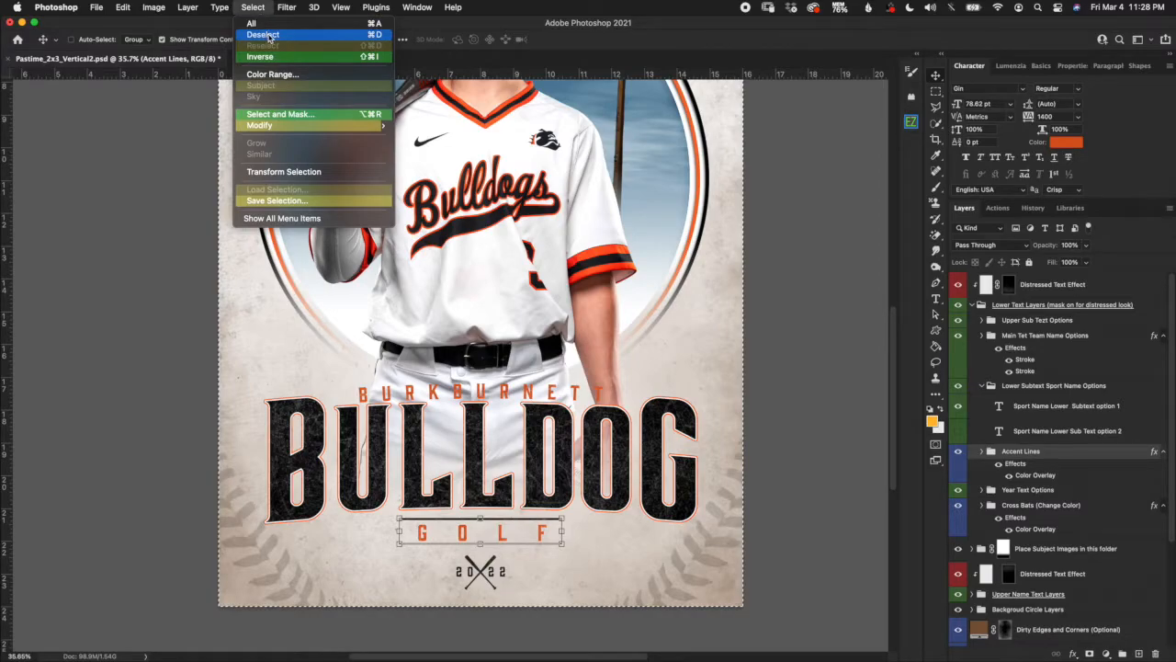
left_click(267, 35)
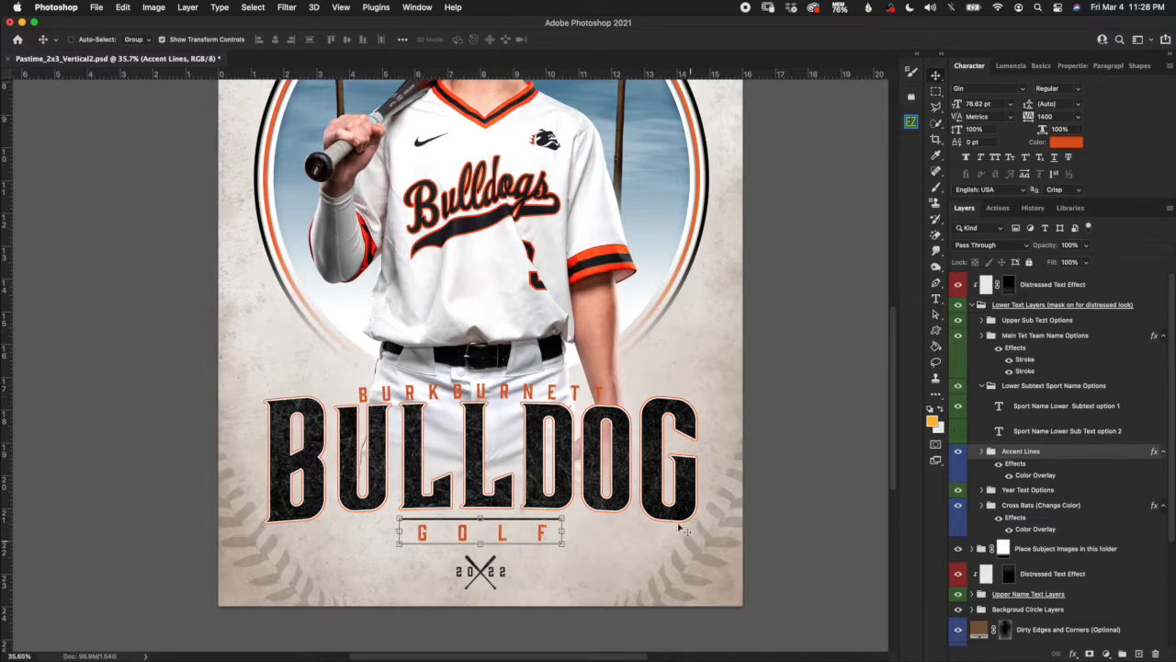
key("super+a")
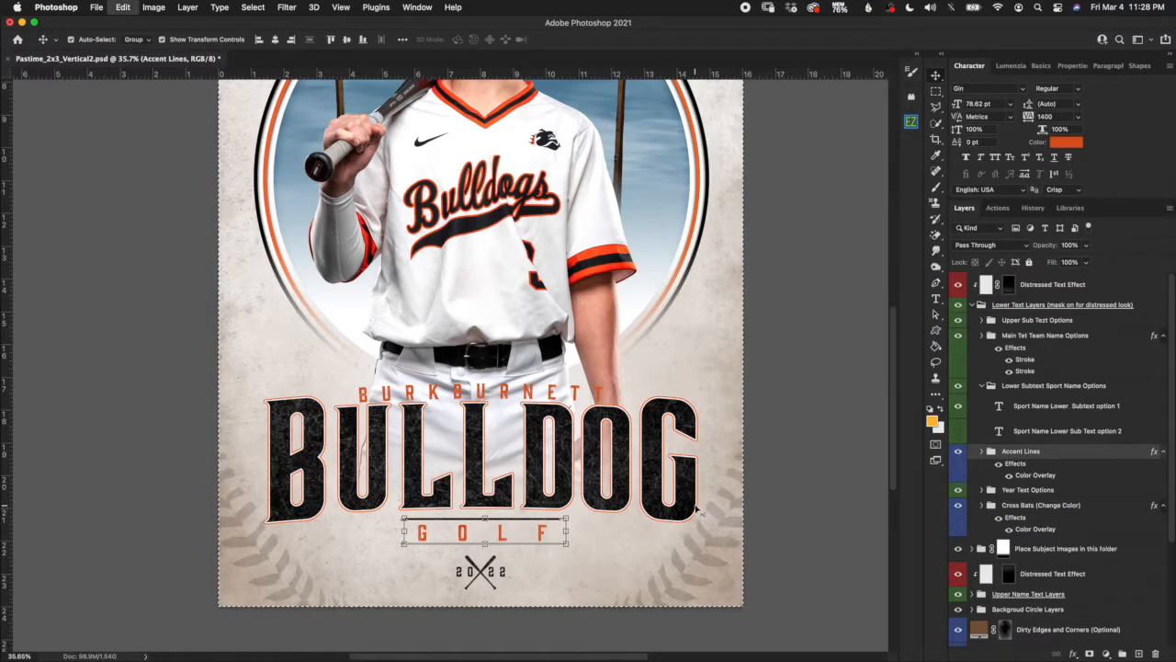
key("super+z")
key("super+z")
key("super+z")
key("super+z")
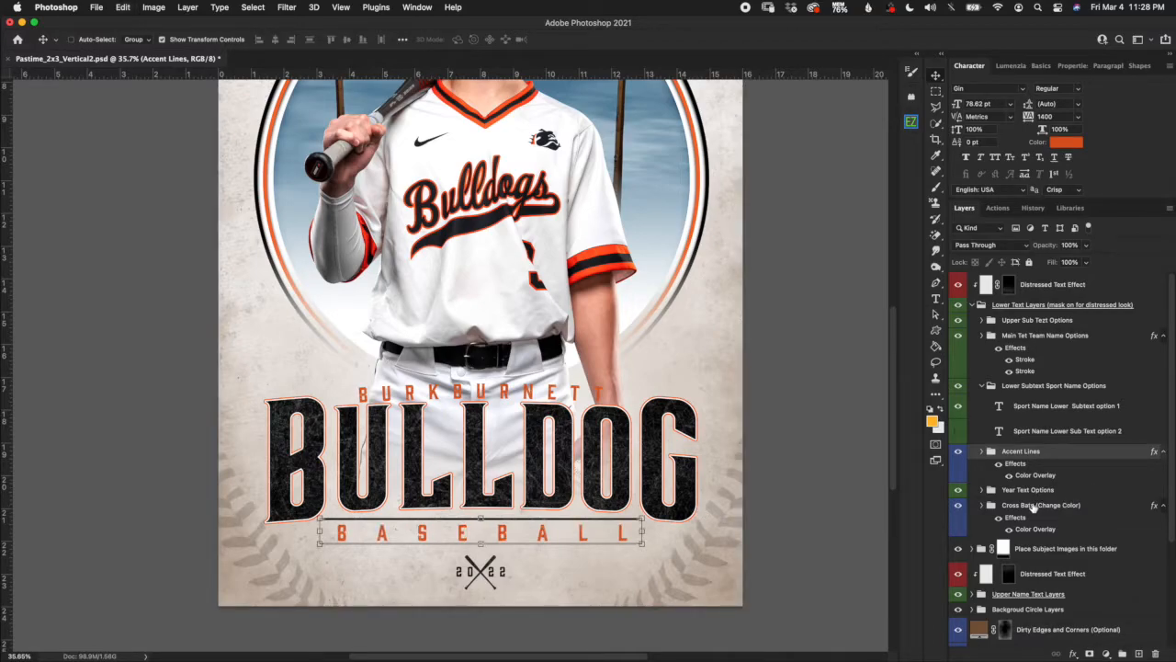
Expand Year Text Options, briefly compare the second year design, and expand Opion 1's left and right year layers.
scroll(533, 578, "up", 5)
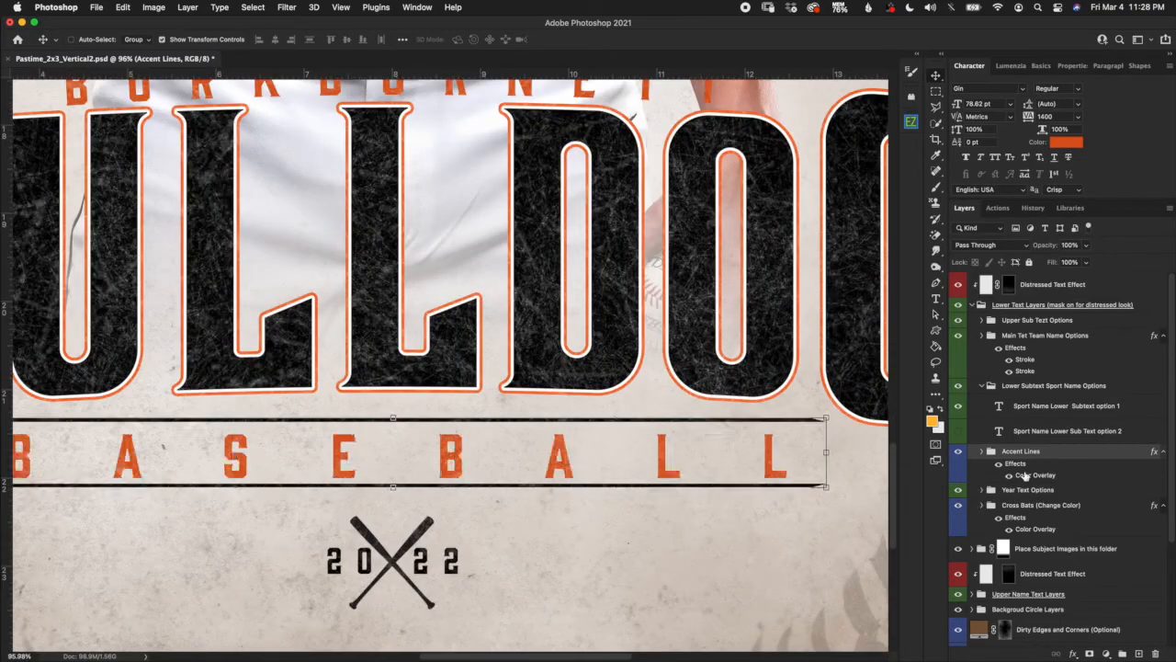
left_click(1029, 489)
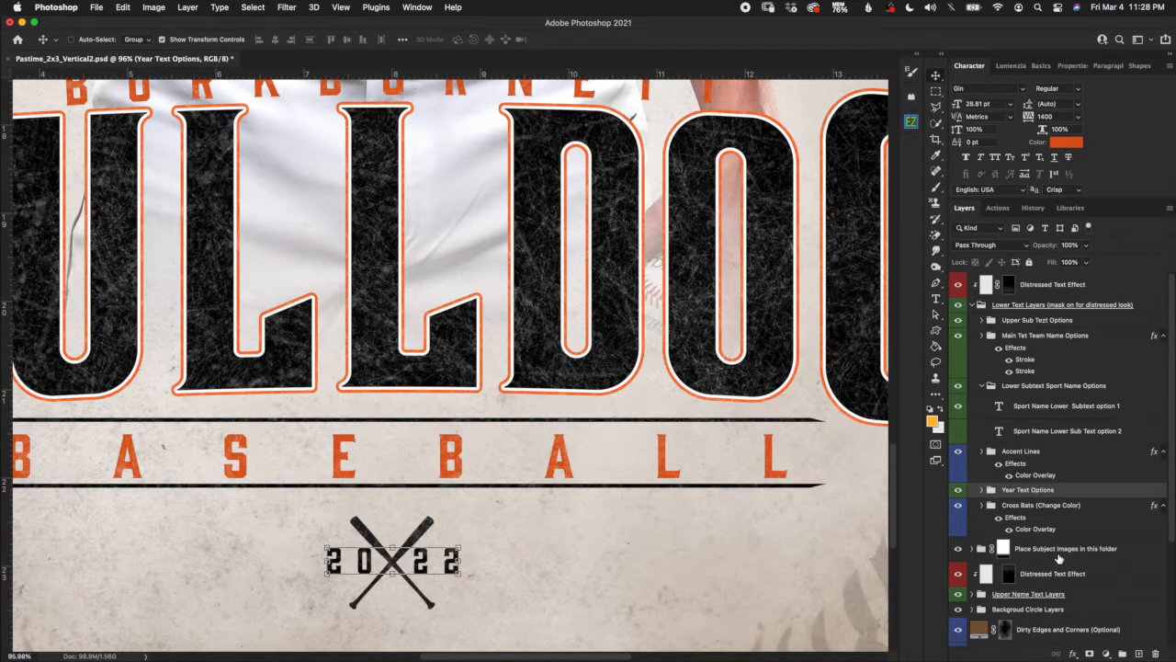
scroll(1057, 555, "down", 2)
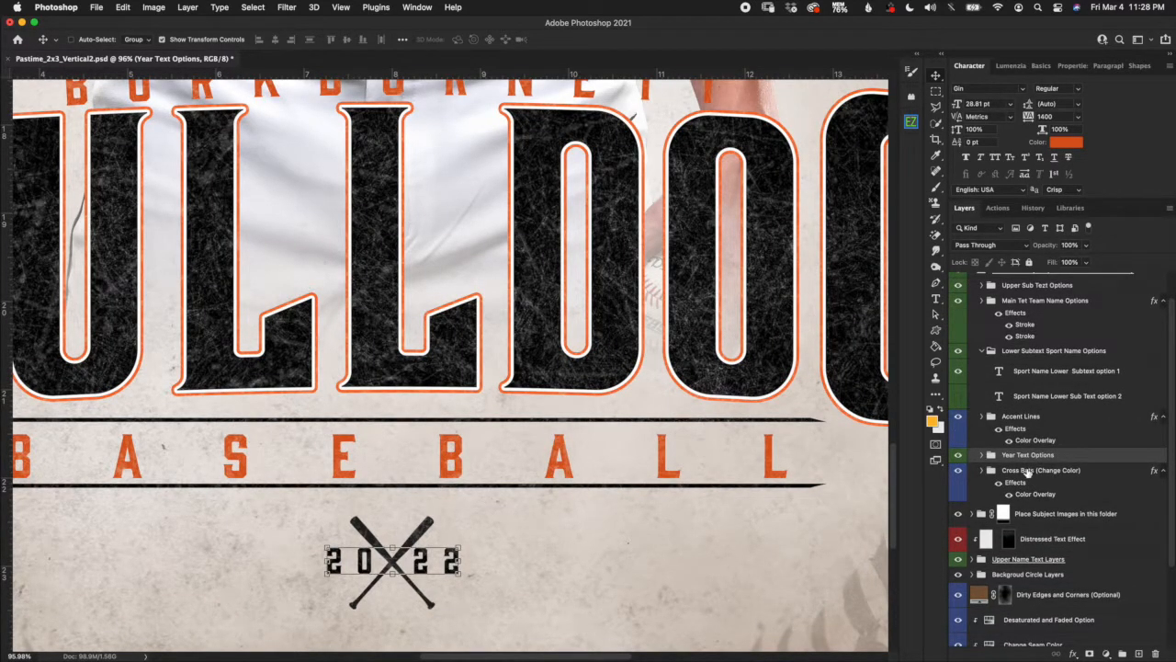
left_click(981, 454)
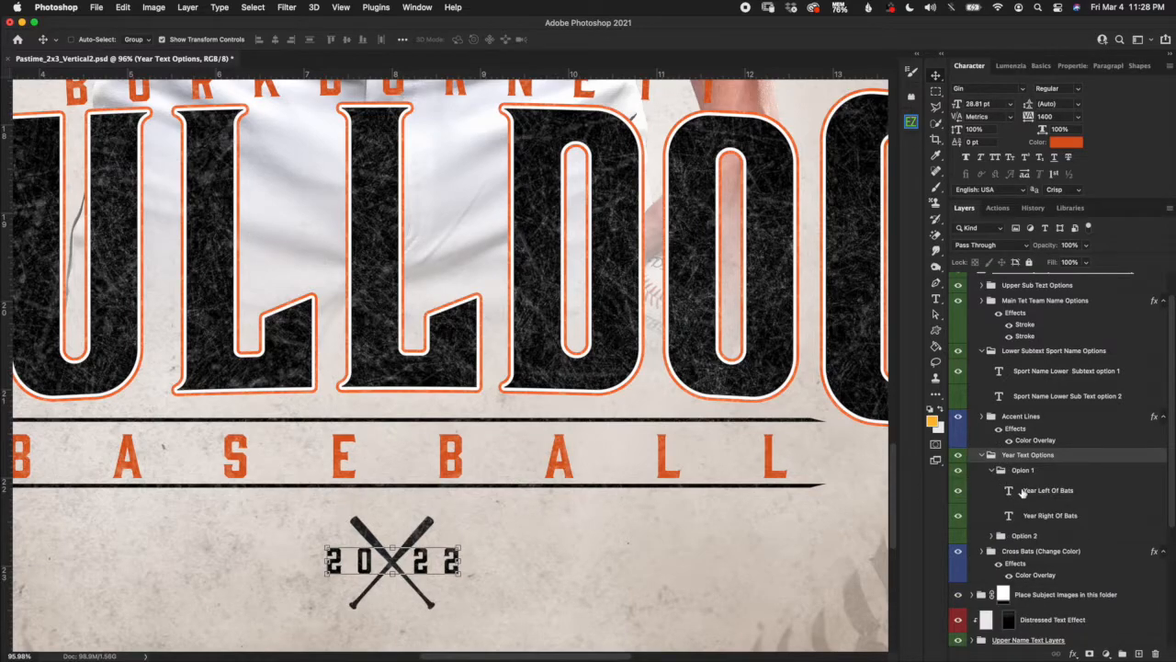
left_click(1024, 471)
left_click(991, 470)
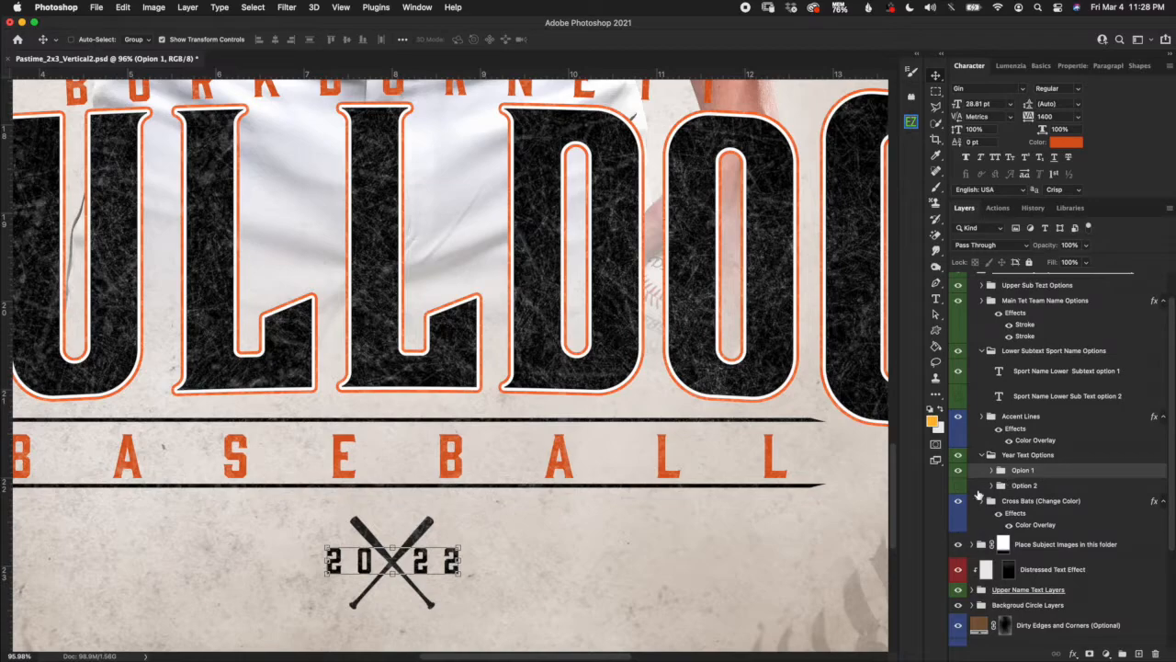
left_click(959, 469)
left_click(958, 485)
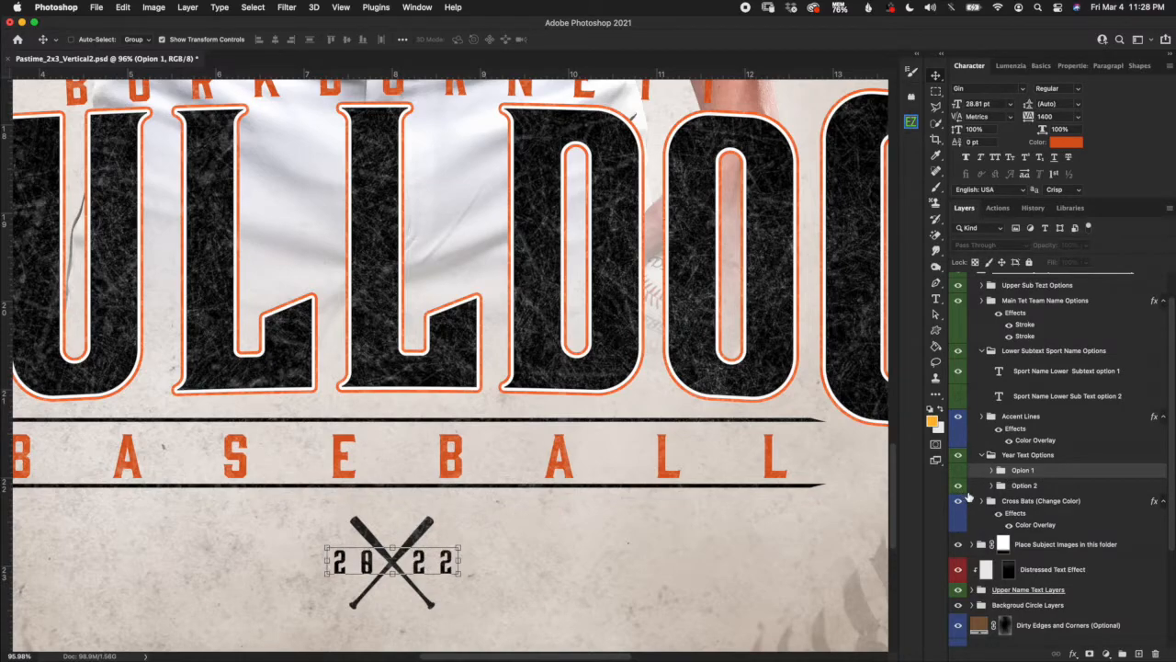
left_click(958, 469)
left_click(958, 485)
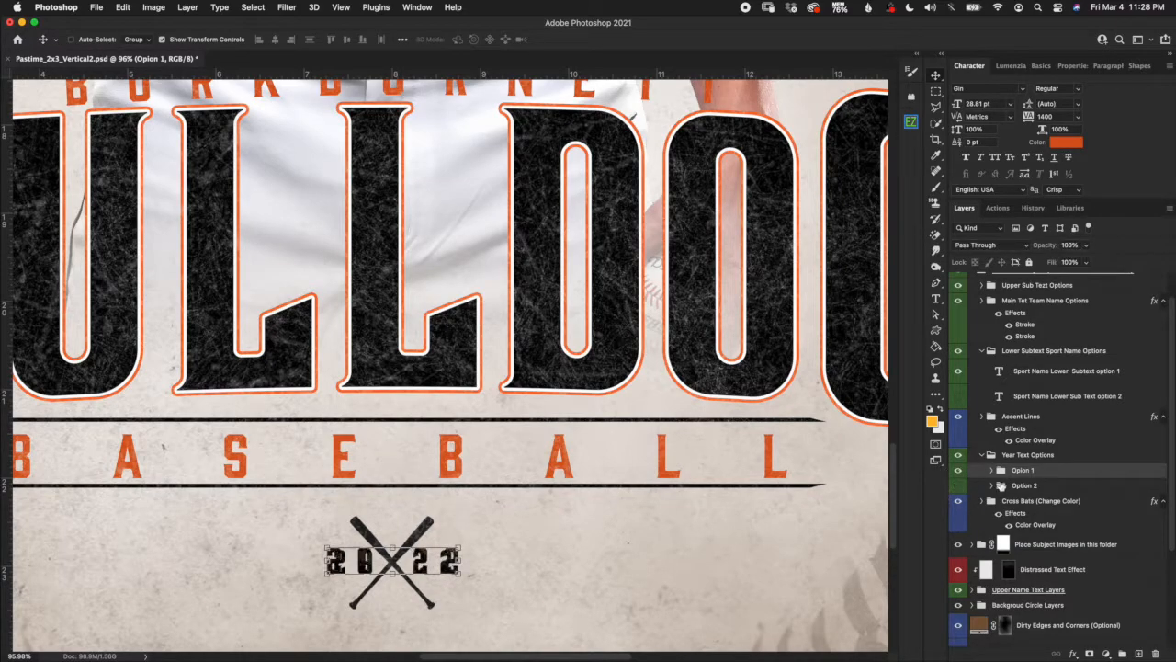
left_click(992, 470)
left_click(1007, 493)
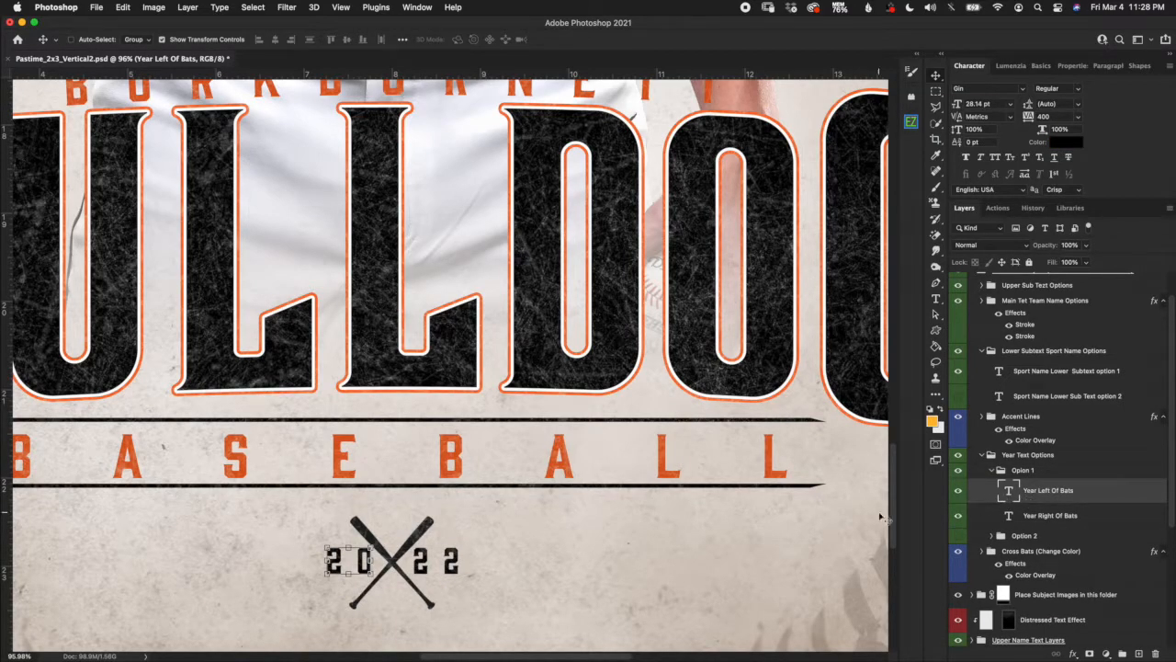
left_click(1056, 520)
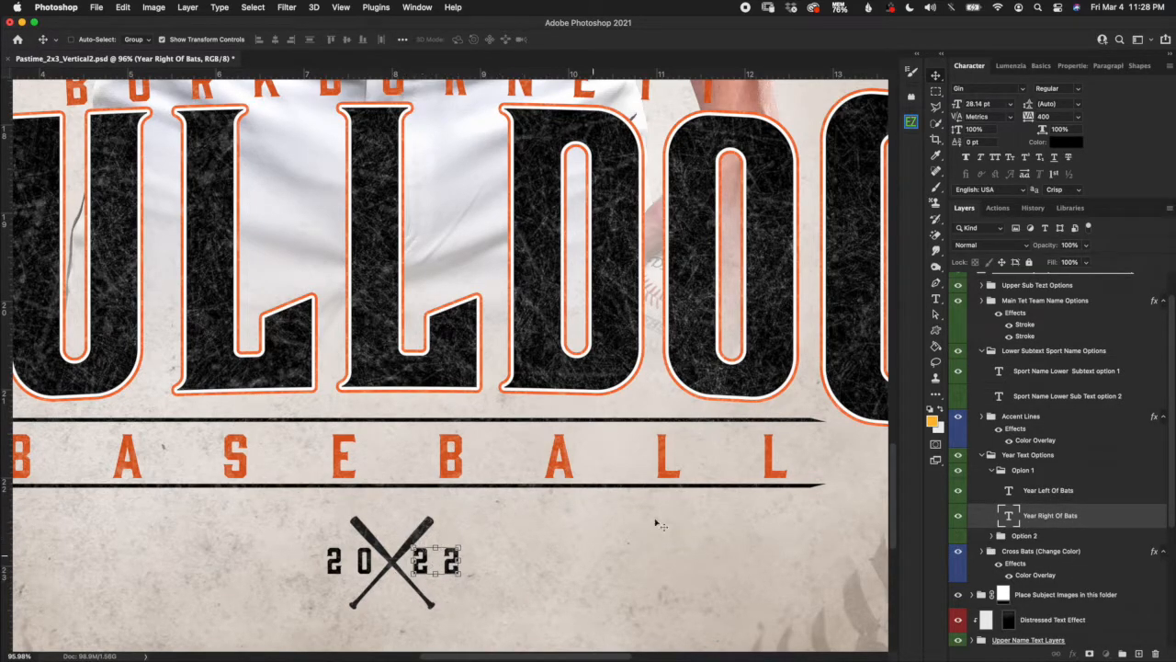
Try 2622 in the Year Right Of Bats text, undo back to 22, and commit.
double_click(1018, 520)
type("2622")
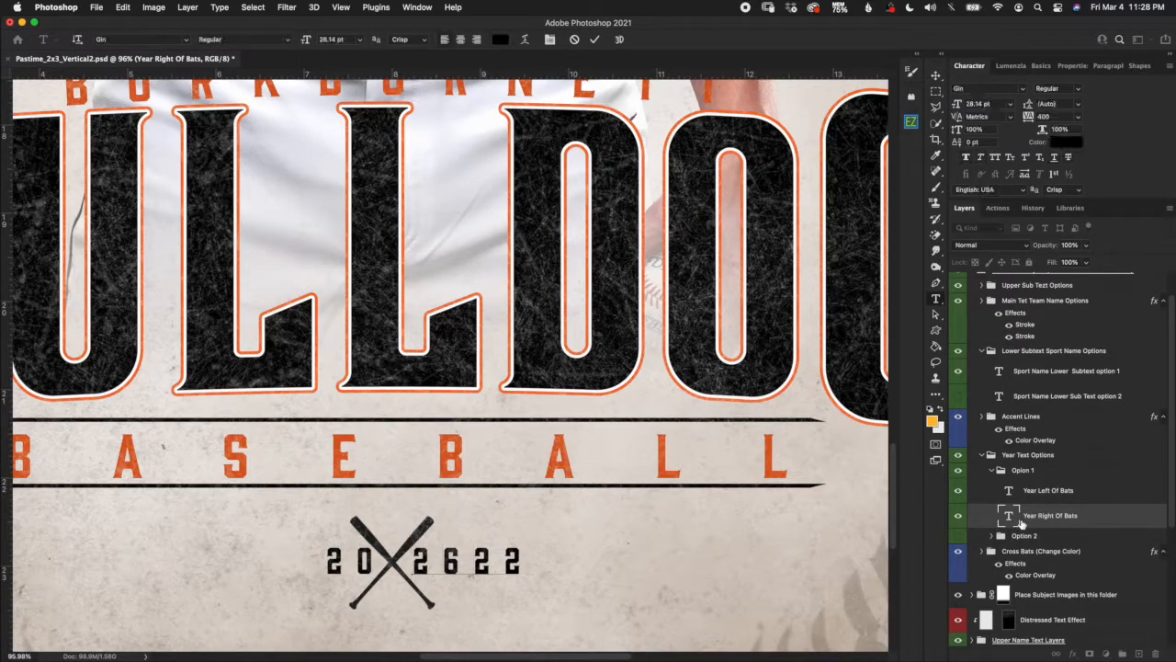
key("super+z")
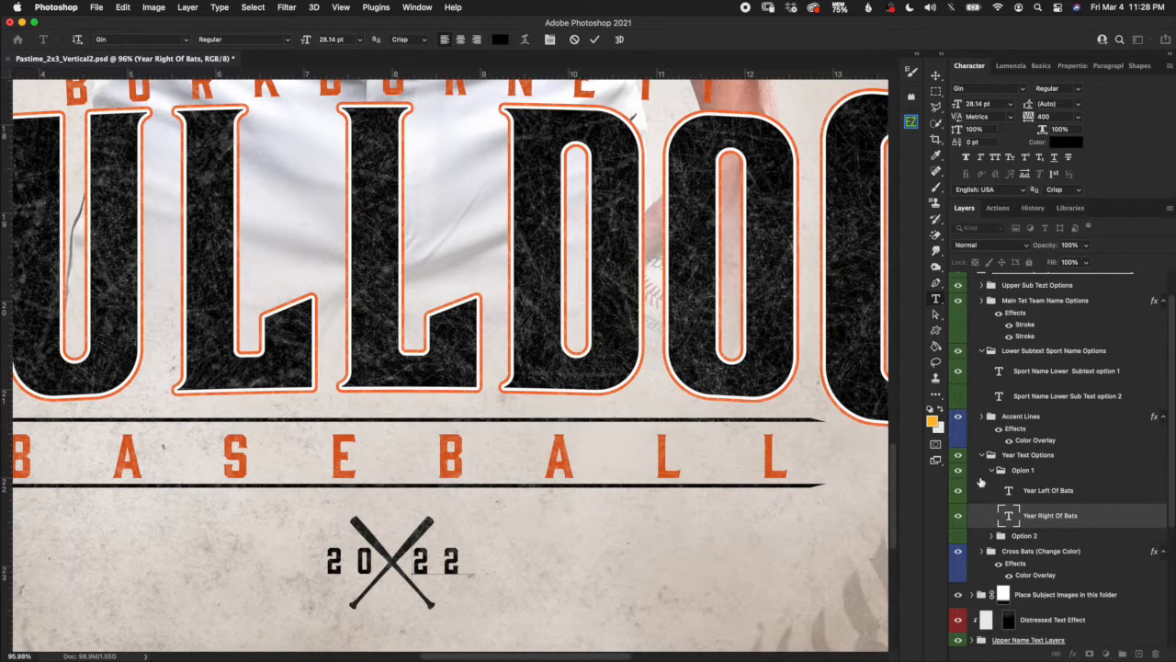
key("Escape")
key("v")
left_click(1064, 499)
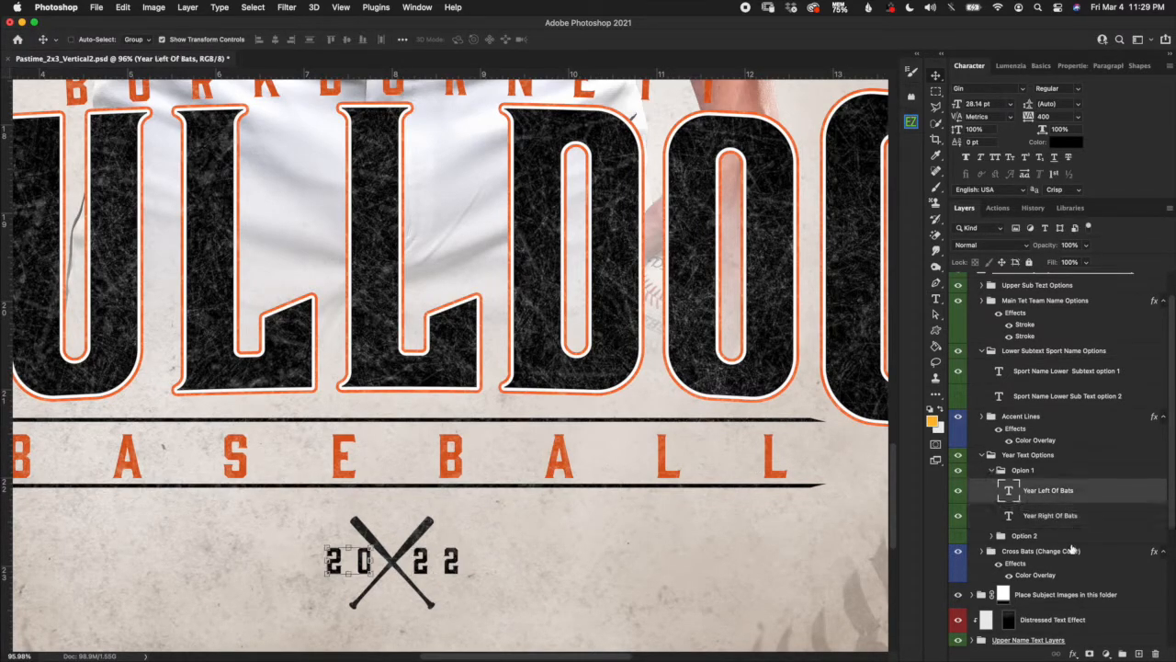
left_click(991, 471)
left_click(981, 455)
left_click(1014, 495)
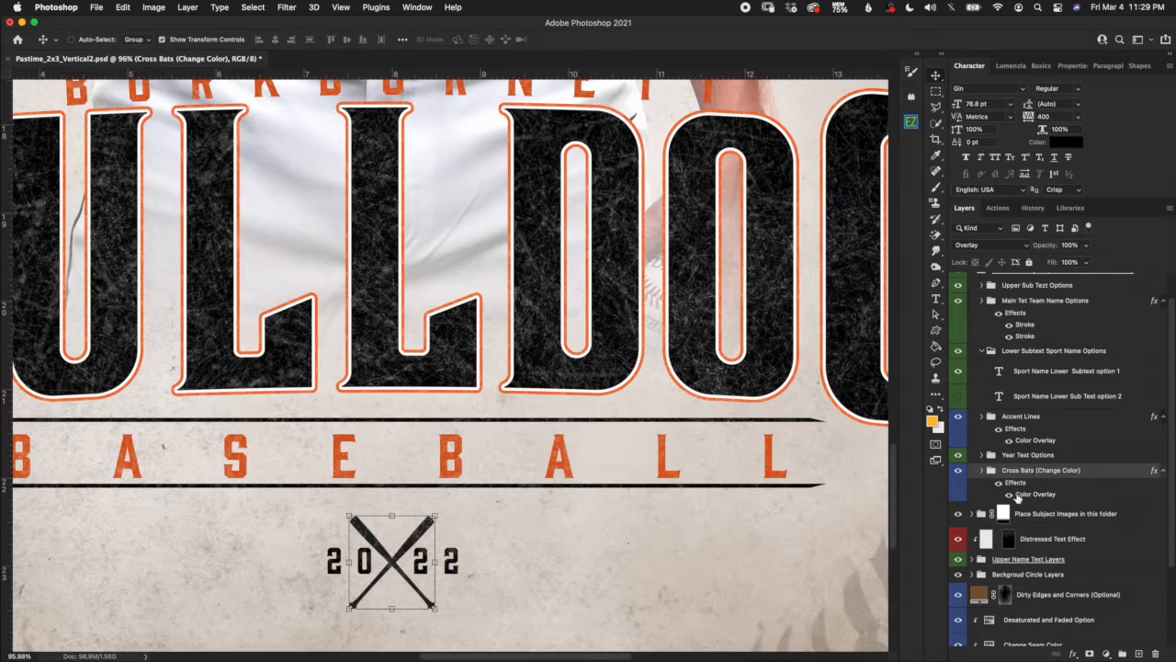
left_click(982, 471)
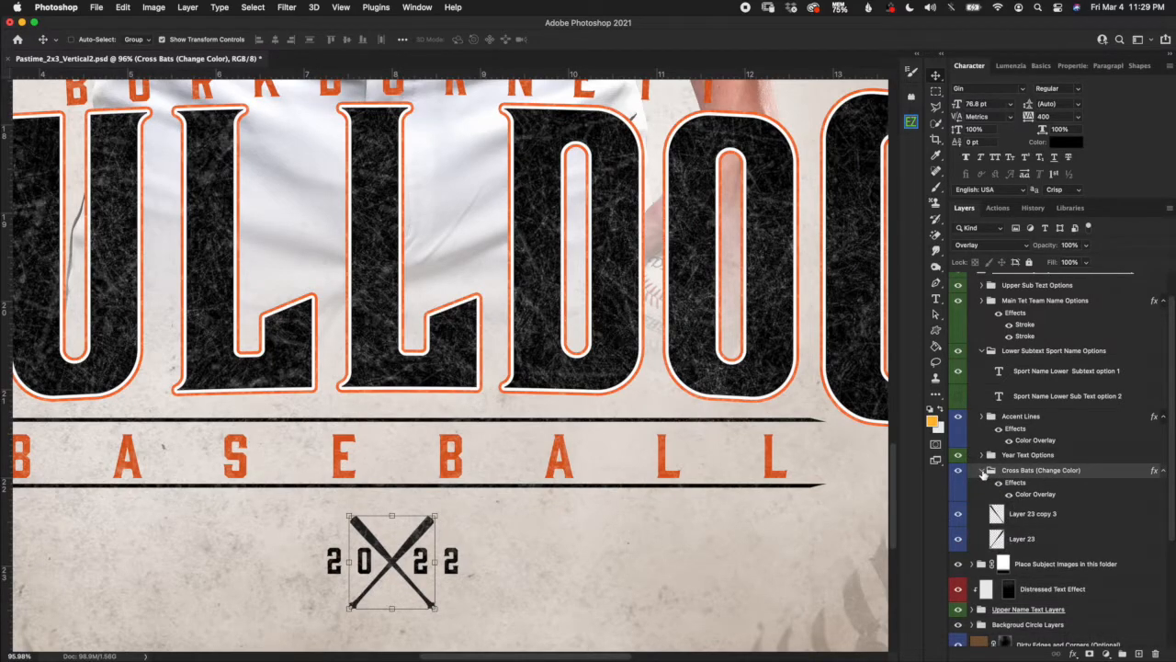
left_click(982, 470)
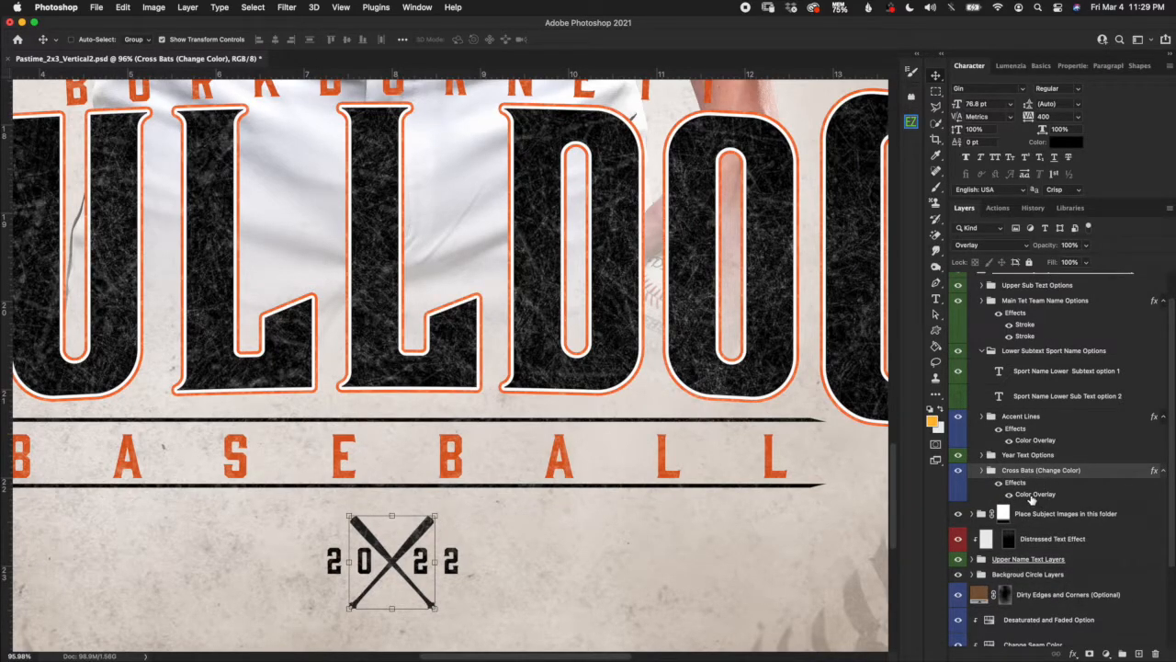
double_click(1033, 497)
left_click(936, 108)
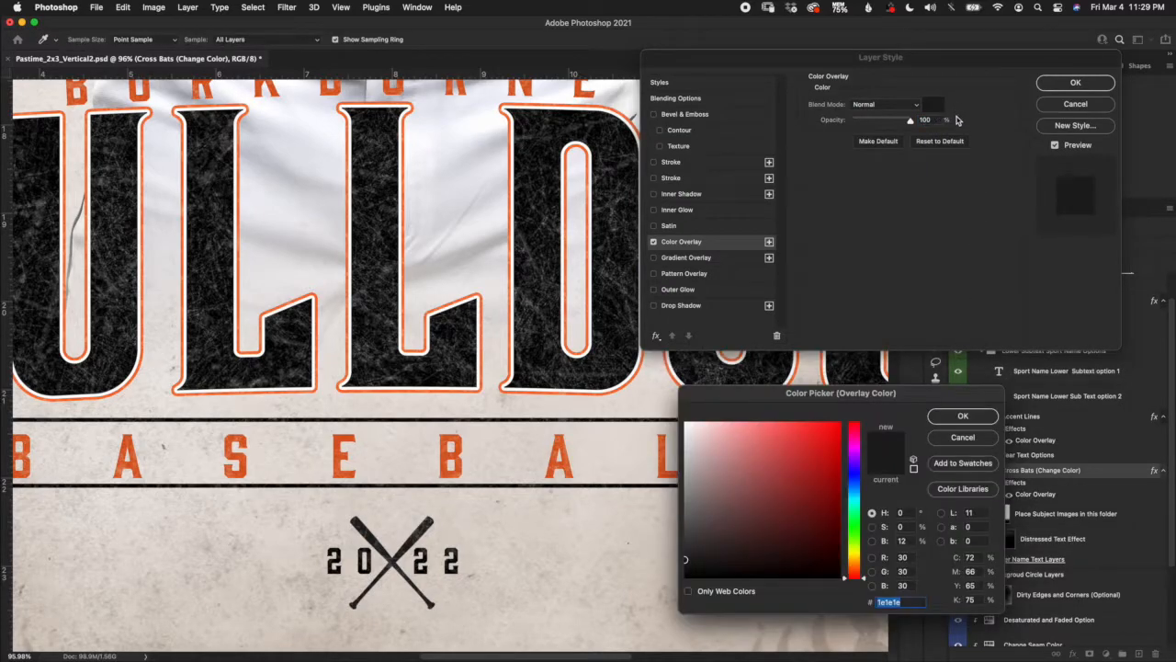
left_click(980, 438)
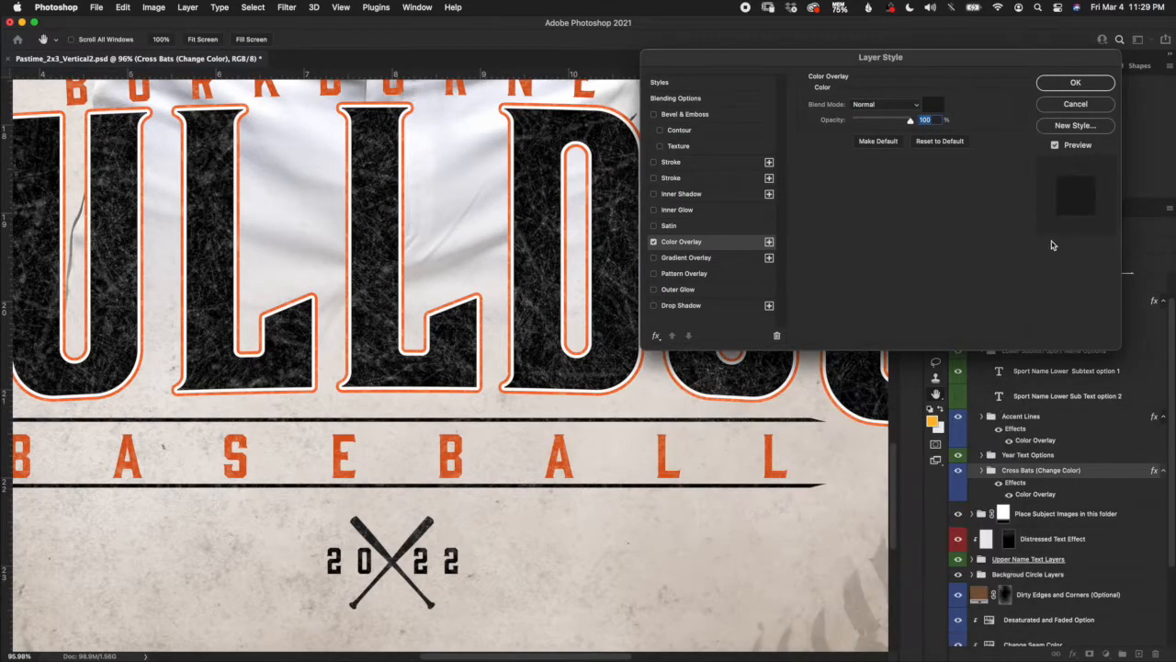
left_click(1075, 107)
scroll(758, 502, "down", 5)
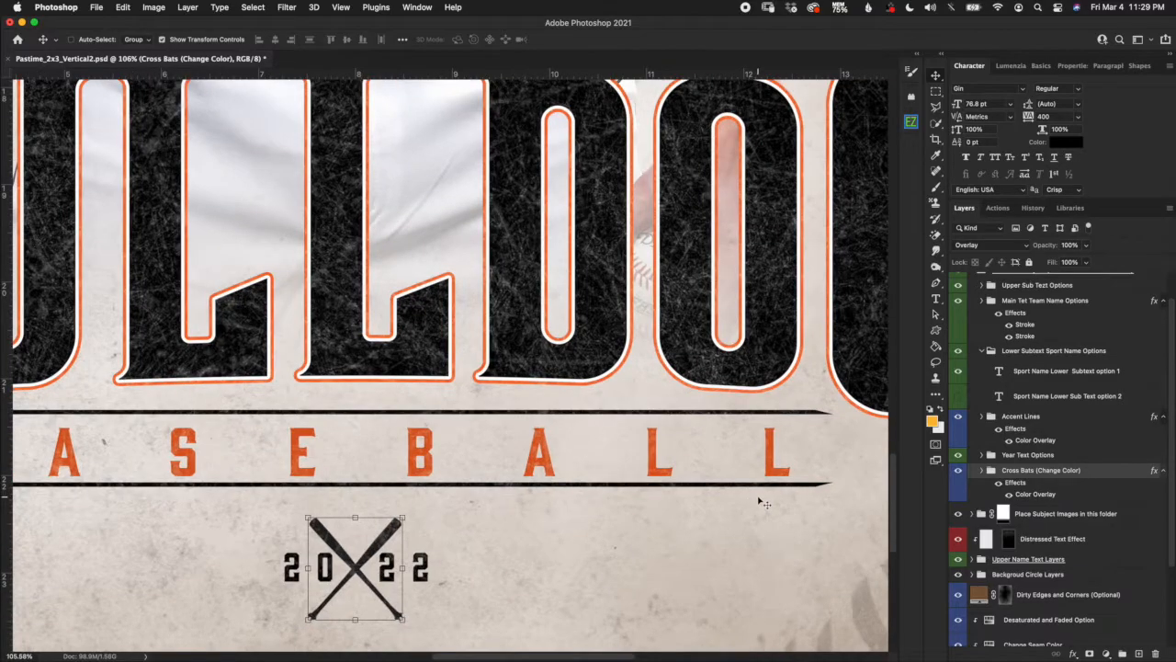
Fit the poster in view and expand Lower Text Layers down to Main Tet Team Name Options.
scroll(757, 501, "down", 3)
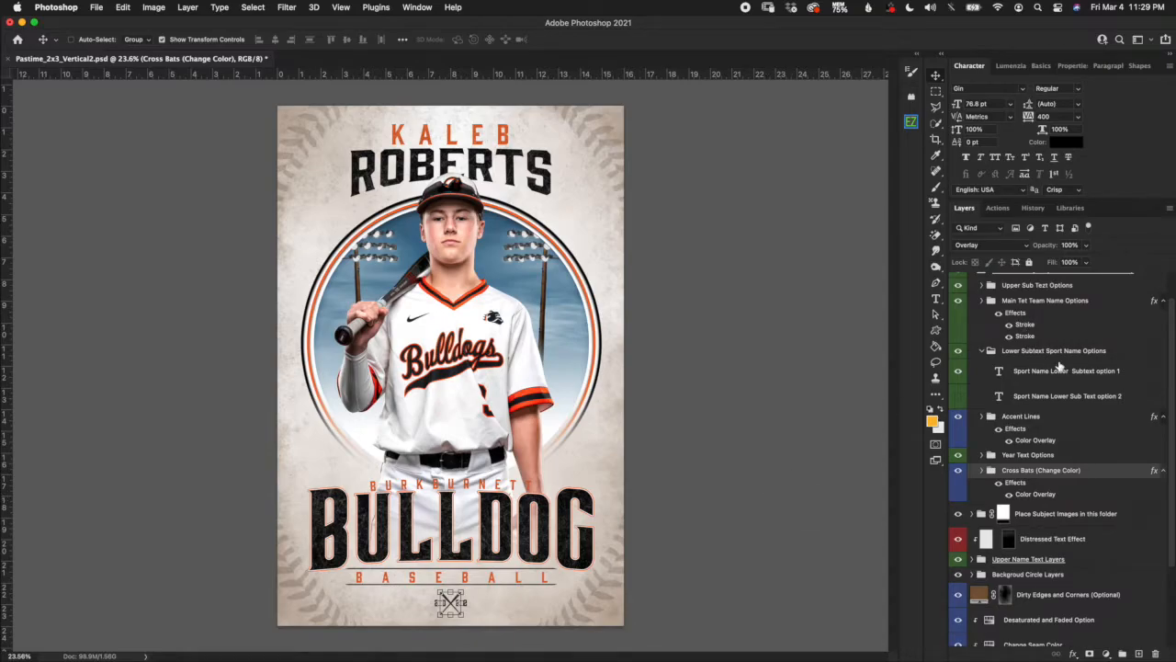
scroll(1061, 381, "up", 2)
left_click(973, 305)
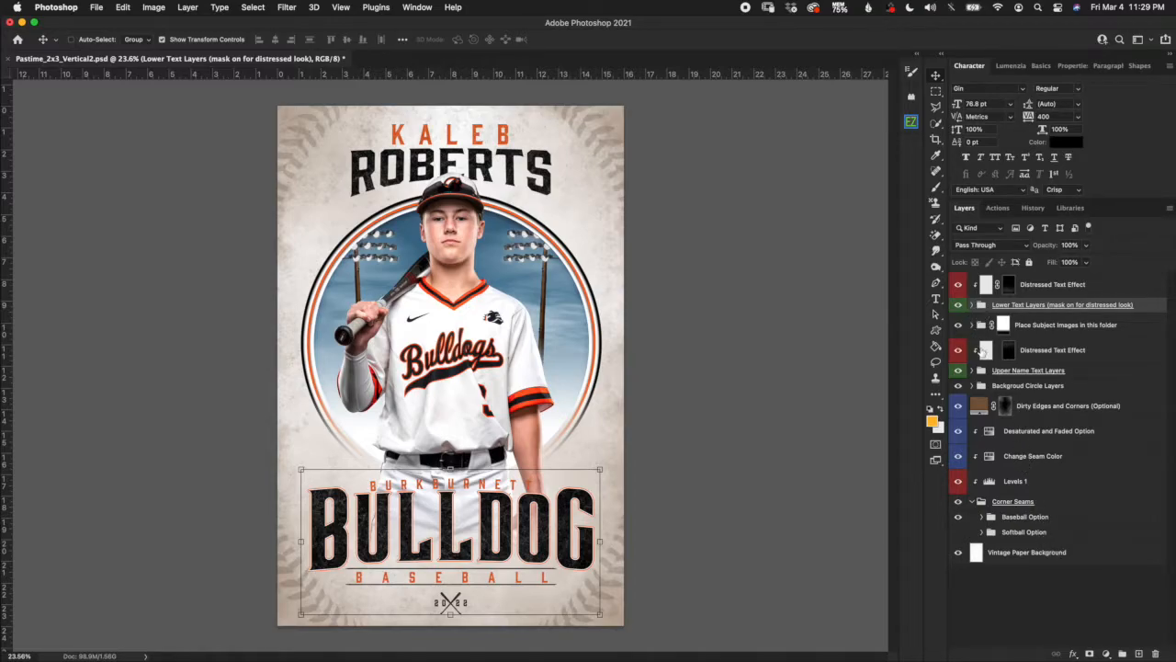
left_click(971, 372)
left_click(972, 372)
left_click(975, 294)
left_click(972, 305)
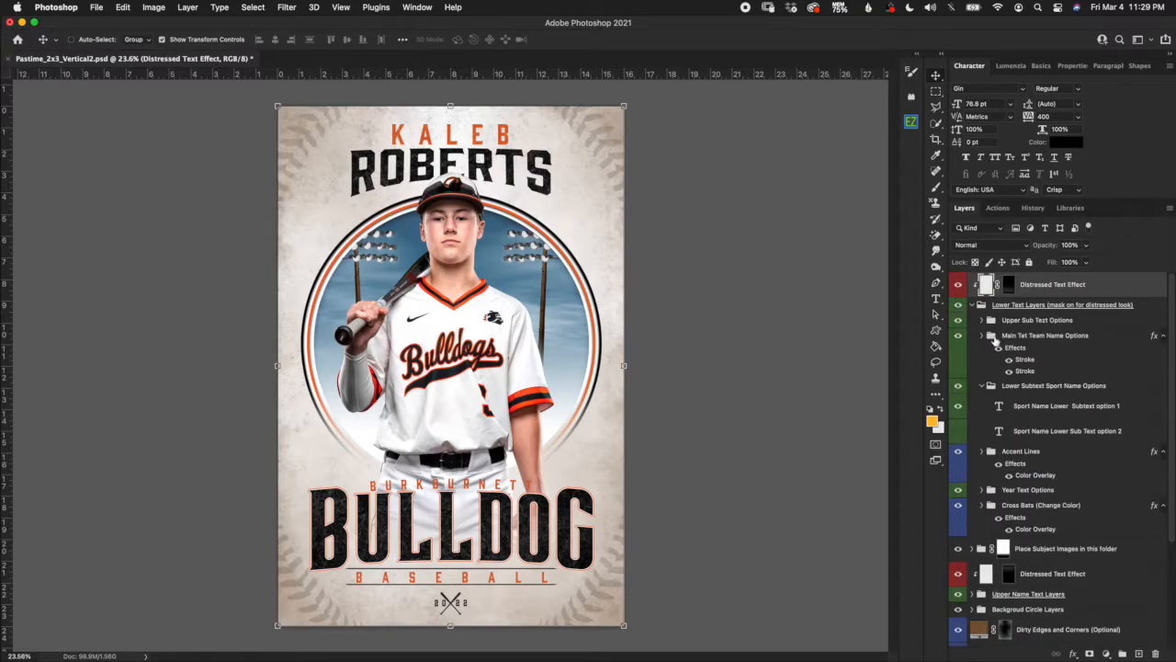
left_click(988, 387)
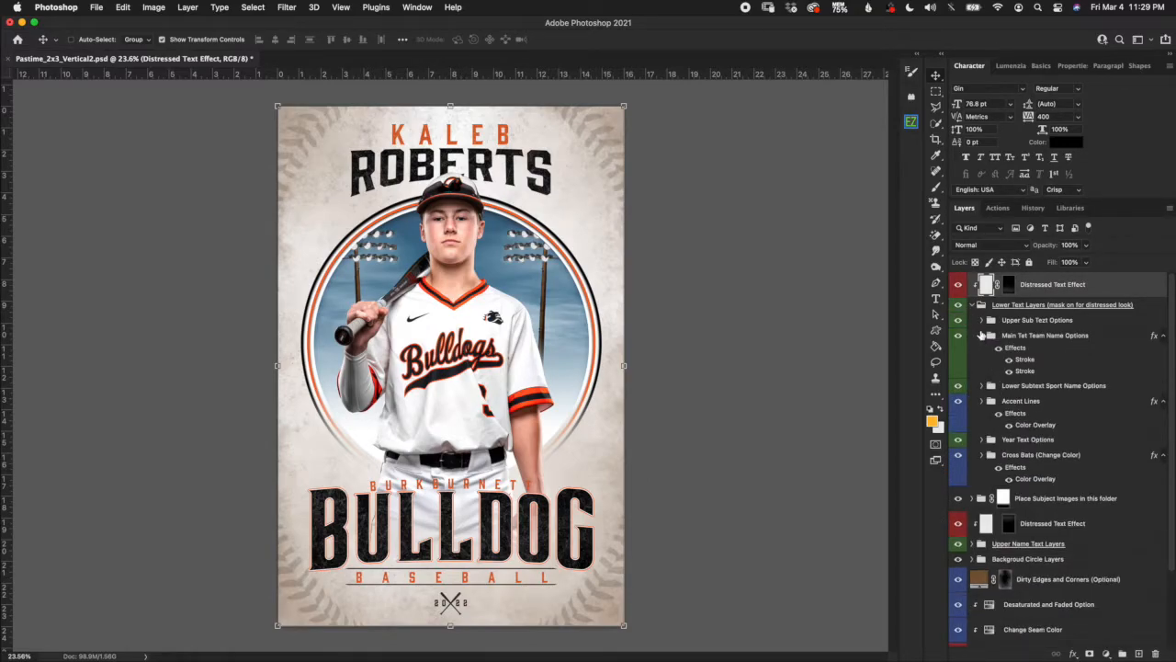
left_click(982, 336)
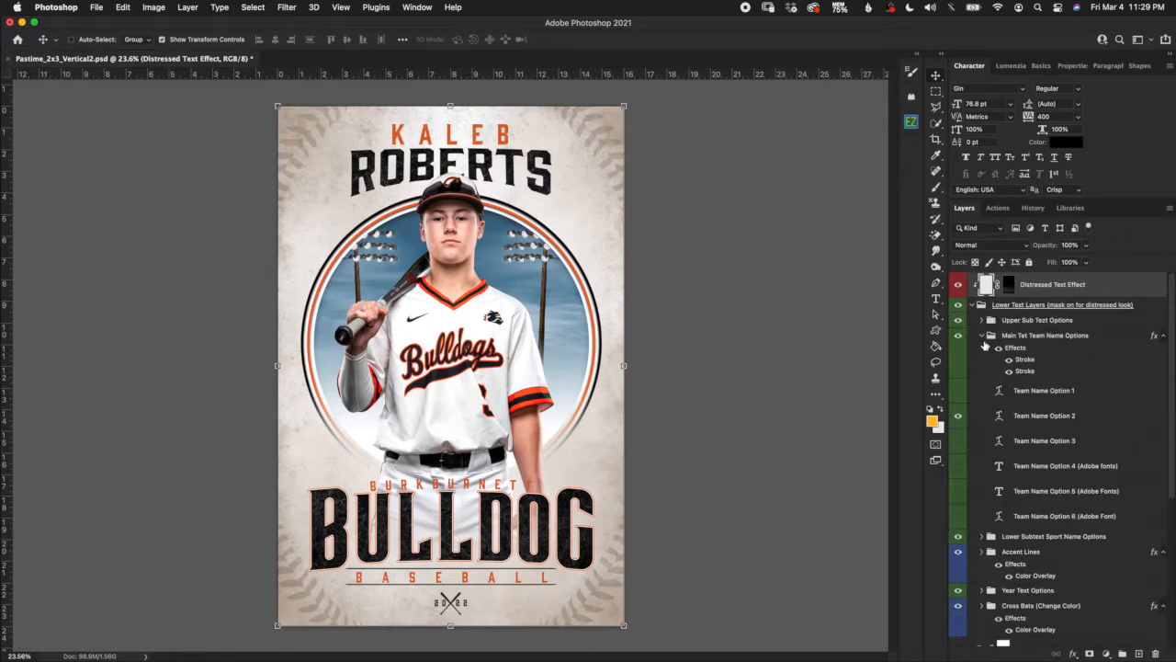
Swap the condensed BULLDOG (Option 2) for the serif BULLDOG (Option 1) and collapse the groups.
left_click(958, 417)
left_click(959, 390)
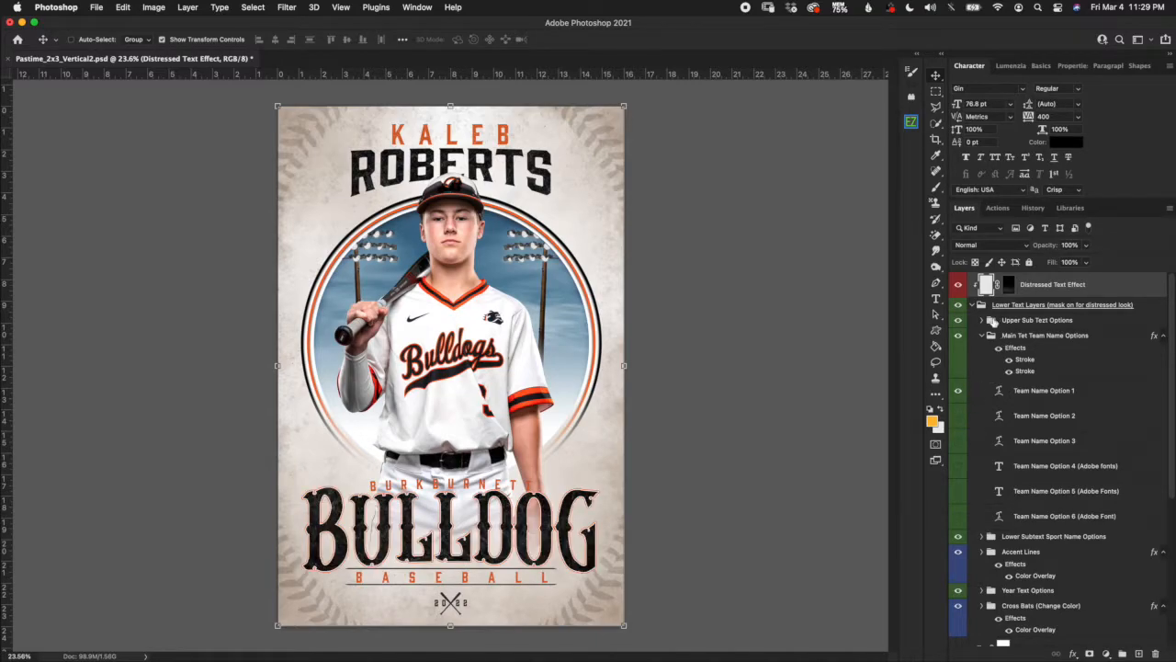
left_click(981, 337)
left_click(974, 306)
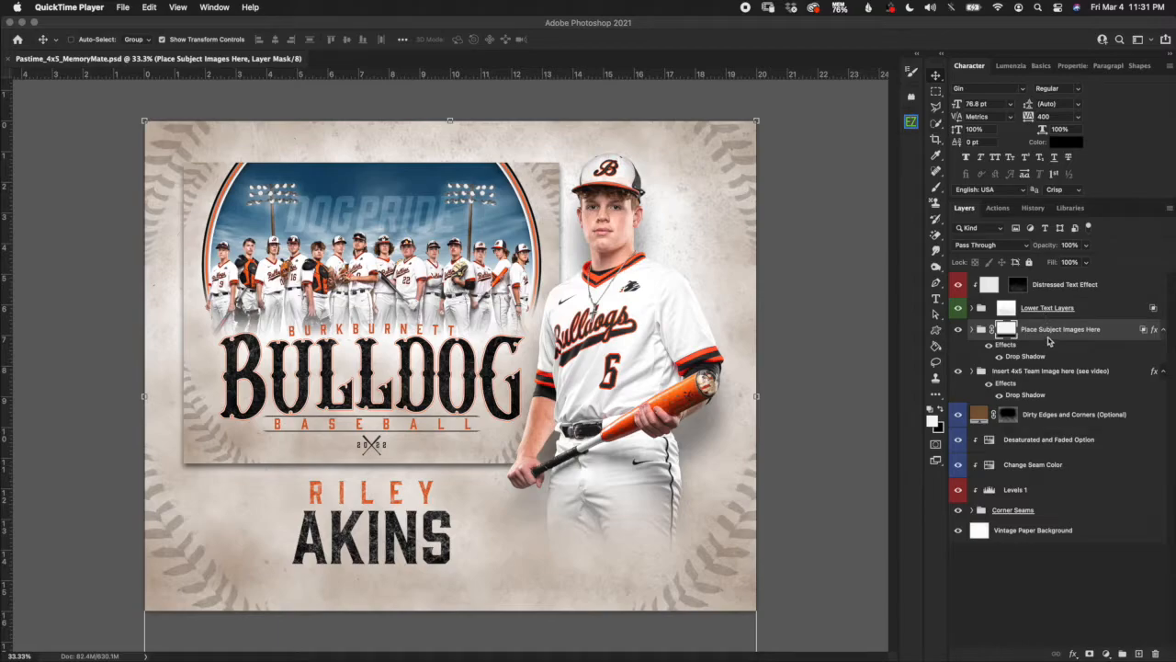
Give Sample 4x5 Team Image a black (#000000) Color Overlay layer style.
left_click(1018, 373)
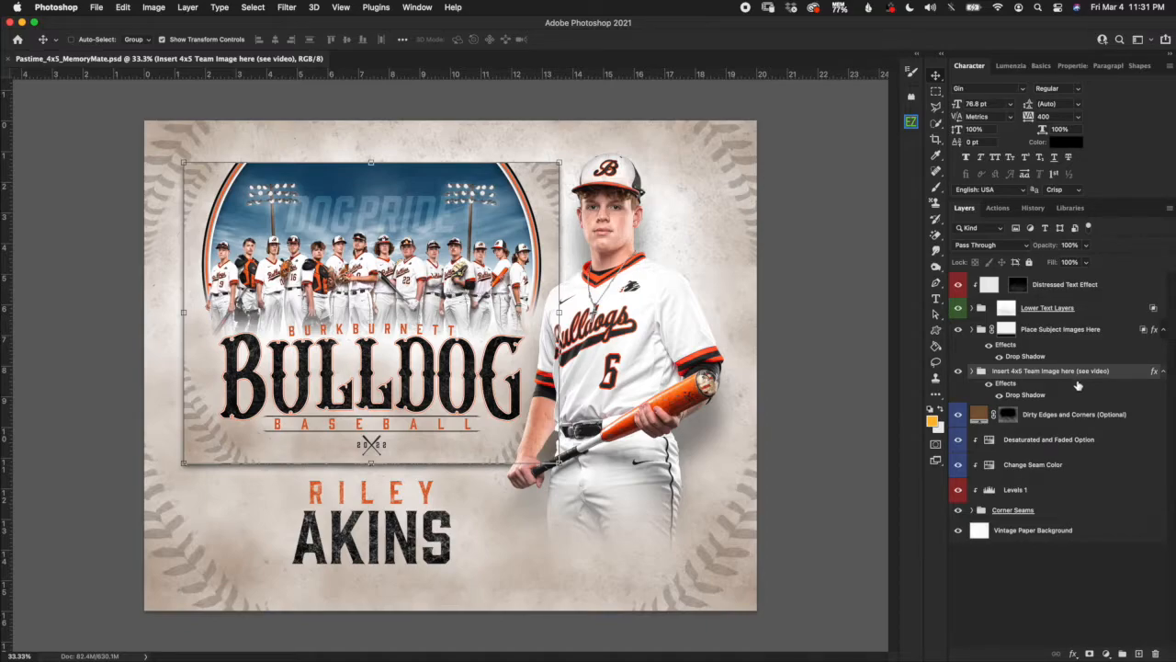
left_click(973, 373)
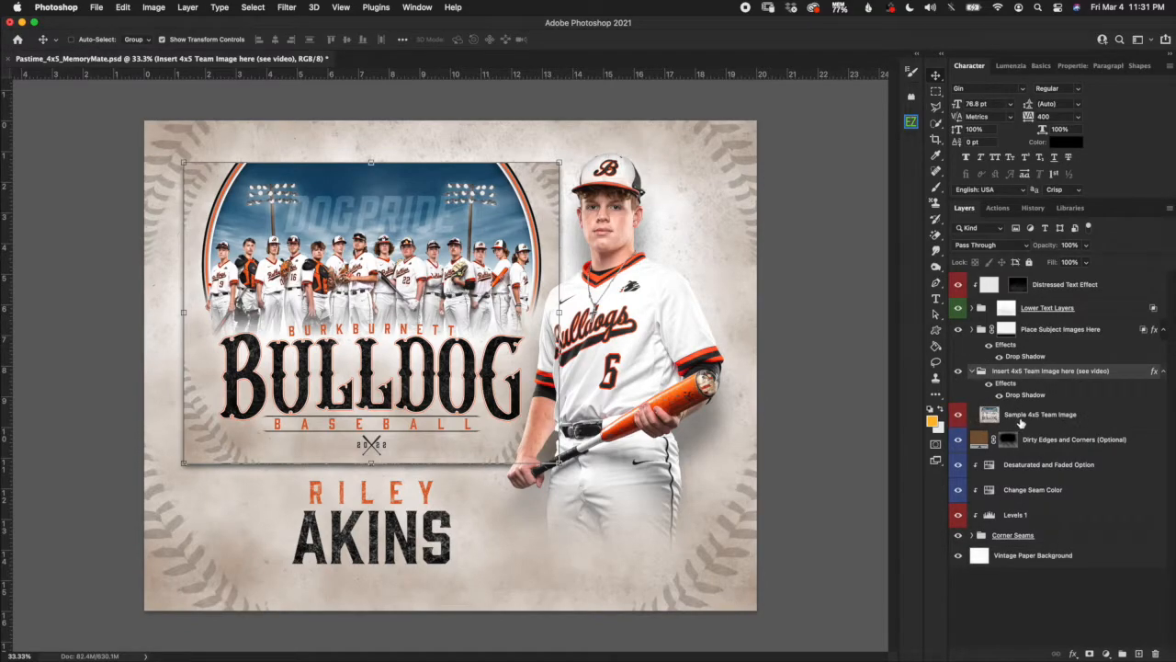
left_click(1024, 420)
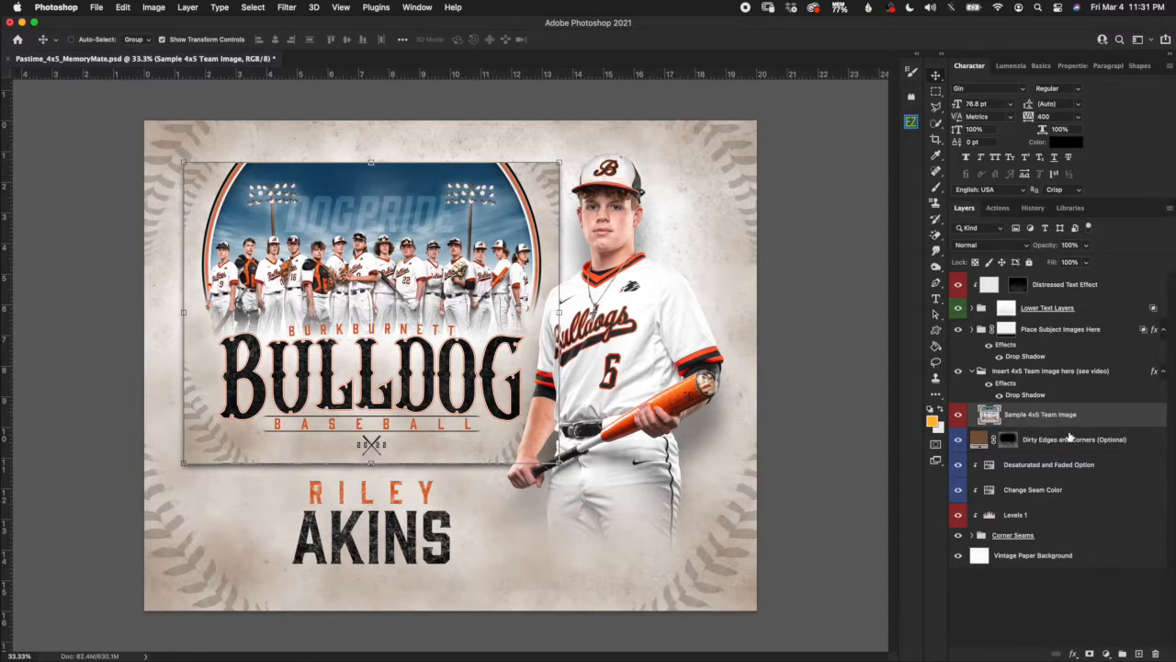
double_click(1097, 422)
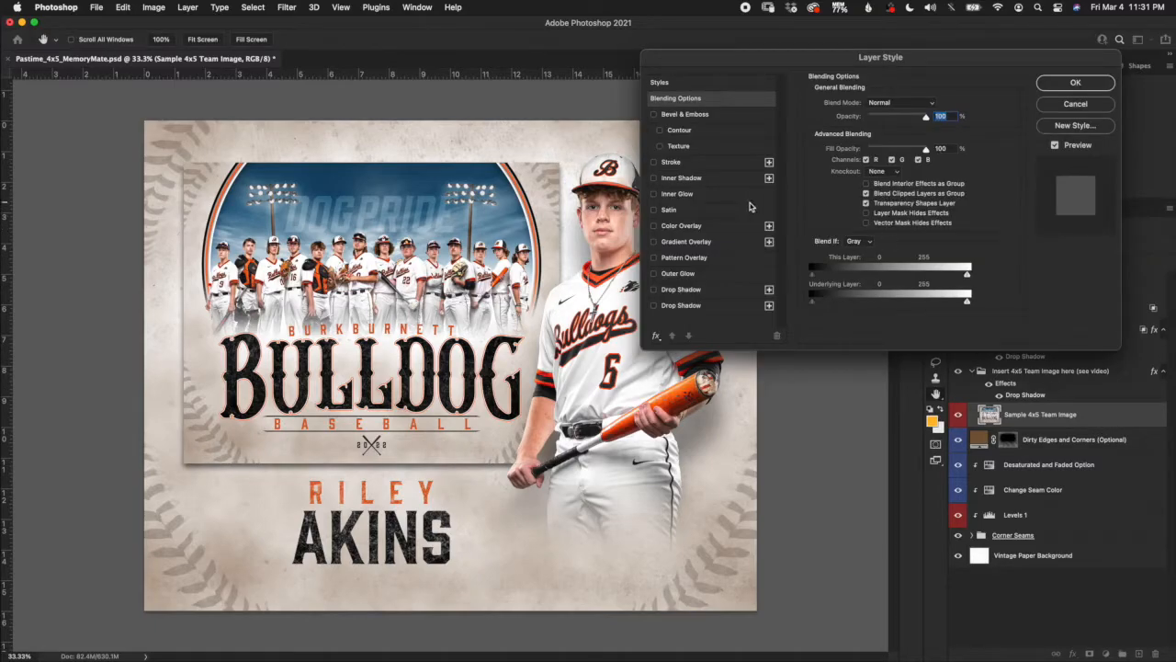
left_click(653, 225)
left_click(681, 226)
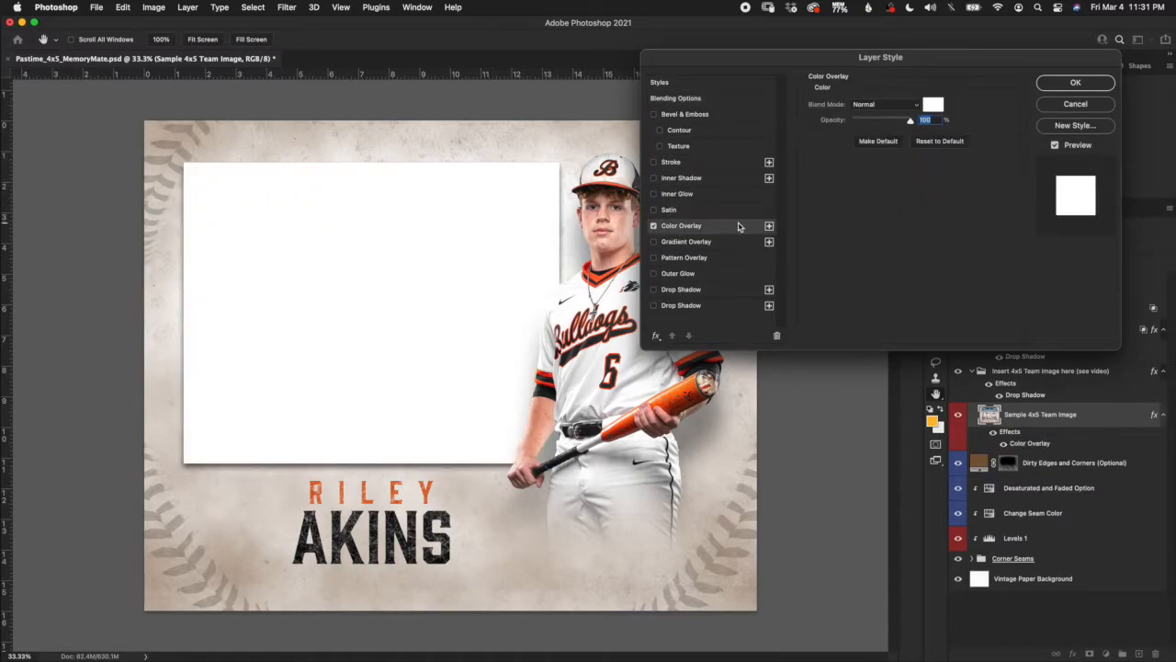
left_click(933, 103)
left_click_drag(704, 559, 686, 577)
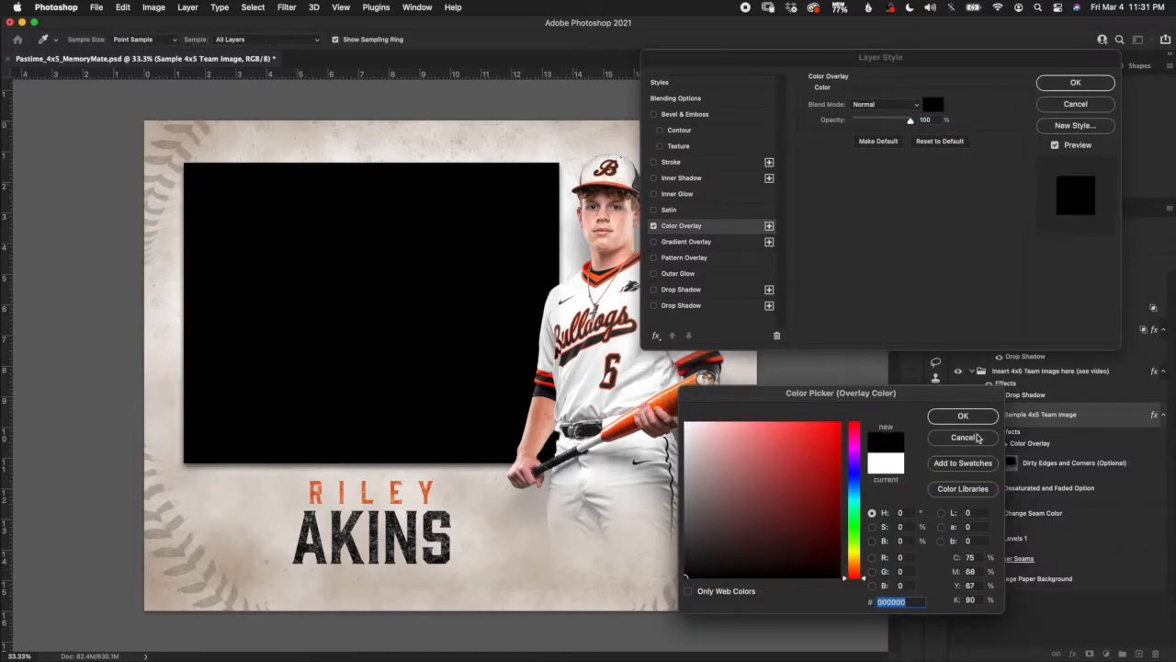
left_click(985, 417)
left_click(1084, 82)
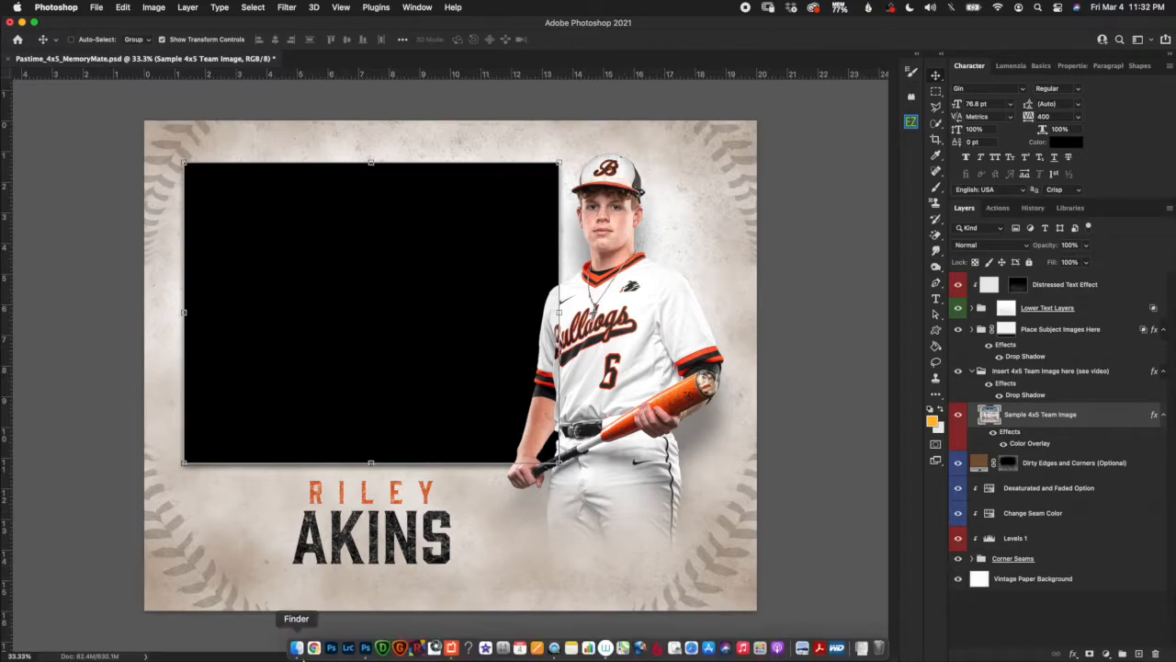
Drag Pastime_4x5_Horizontal copy.jpg from the Finder Stock folder onto the memory mate canvas.
left_click(297, 648)
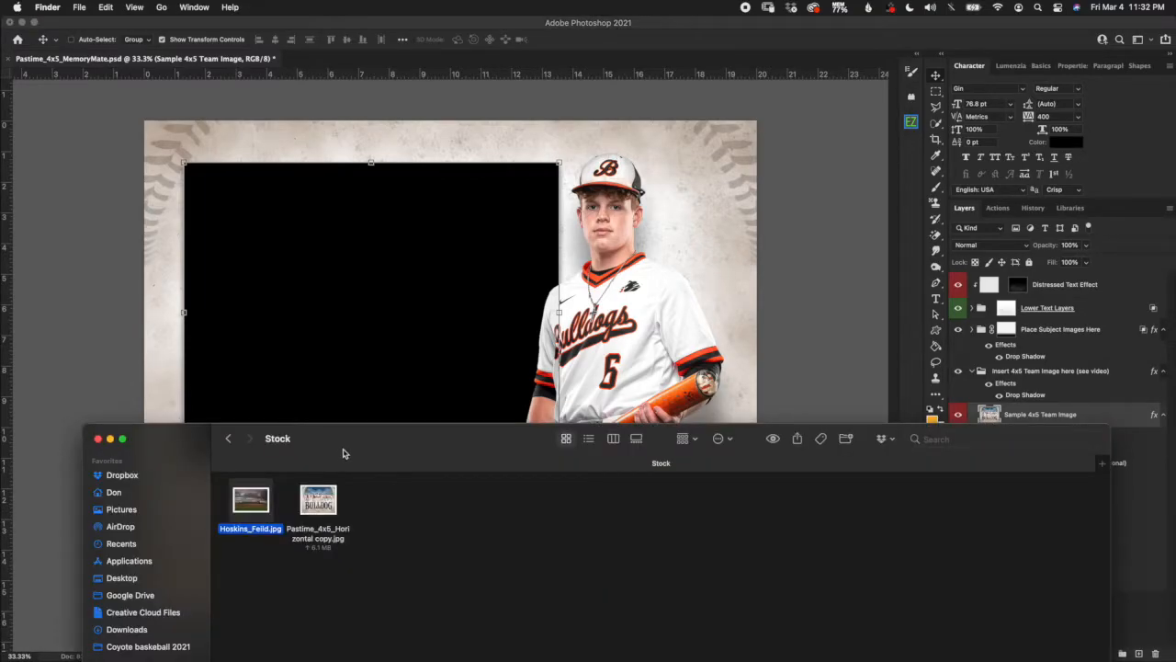
left_click_drag(341, 454, 297, 493)
left_click(278, 557)
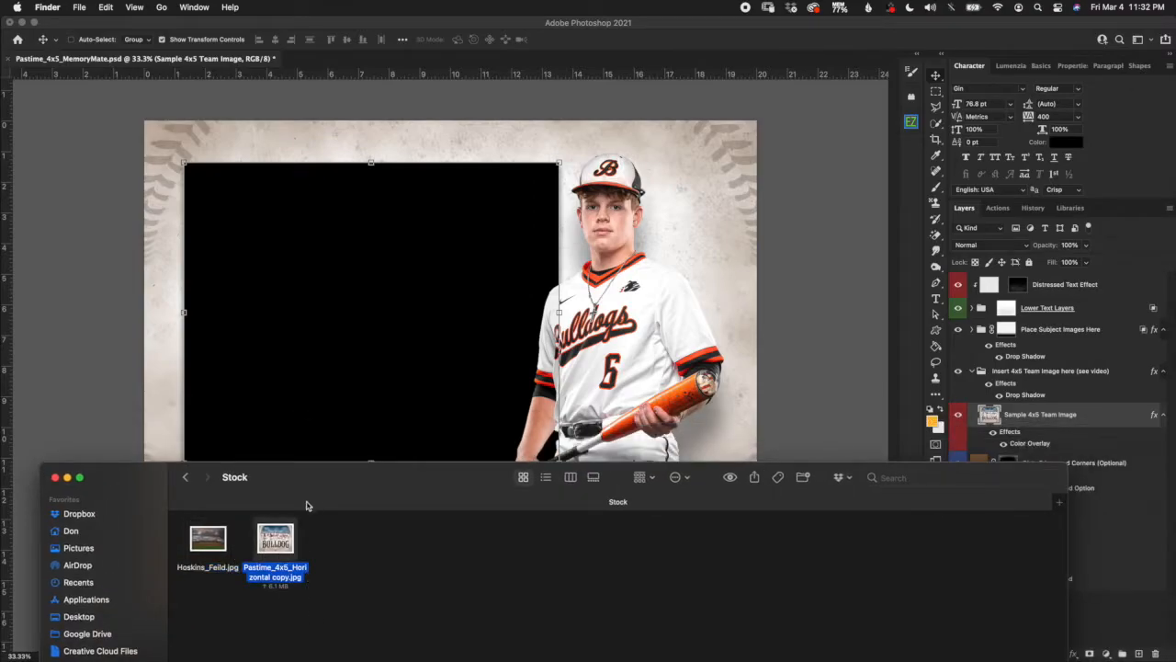
left_click_drag(276, 540, 309, 413)
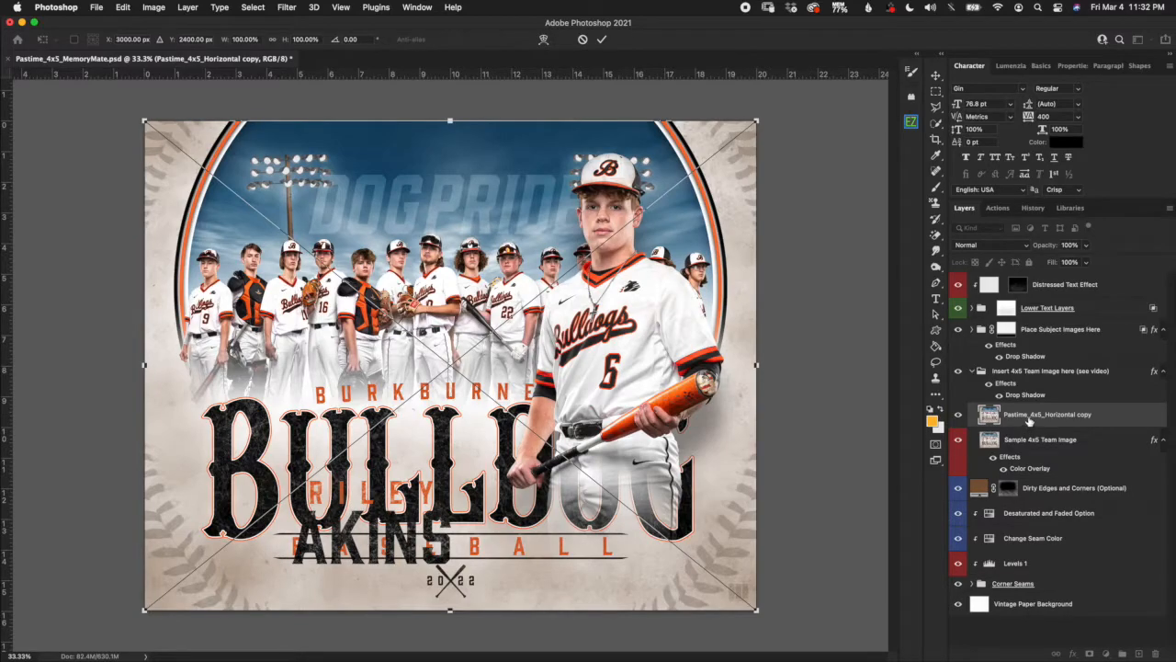
Commit the placed team graphic and select its layer in the Insert 4x5 Team Image group.
key("Return")
left_click(1018, 372)
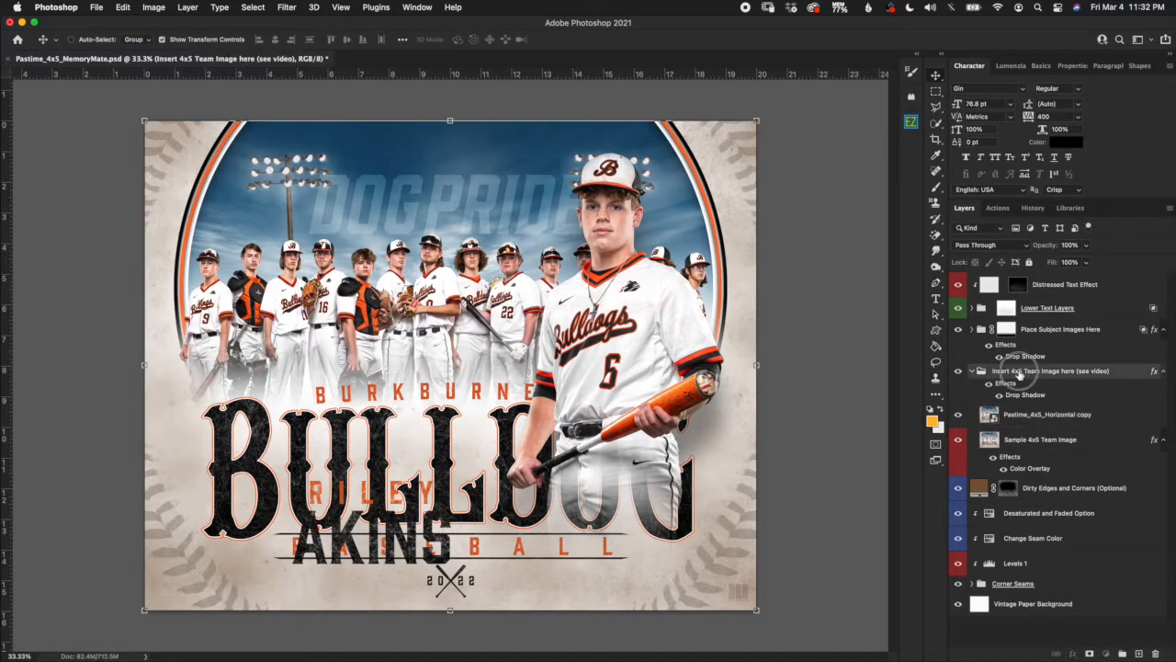
left_click(1035, 417)
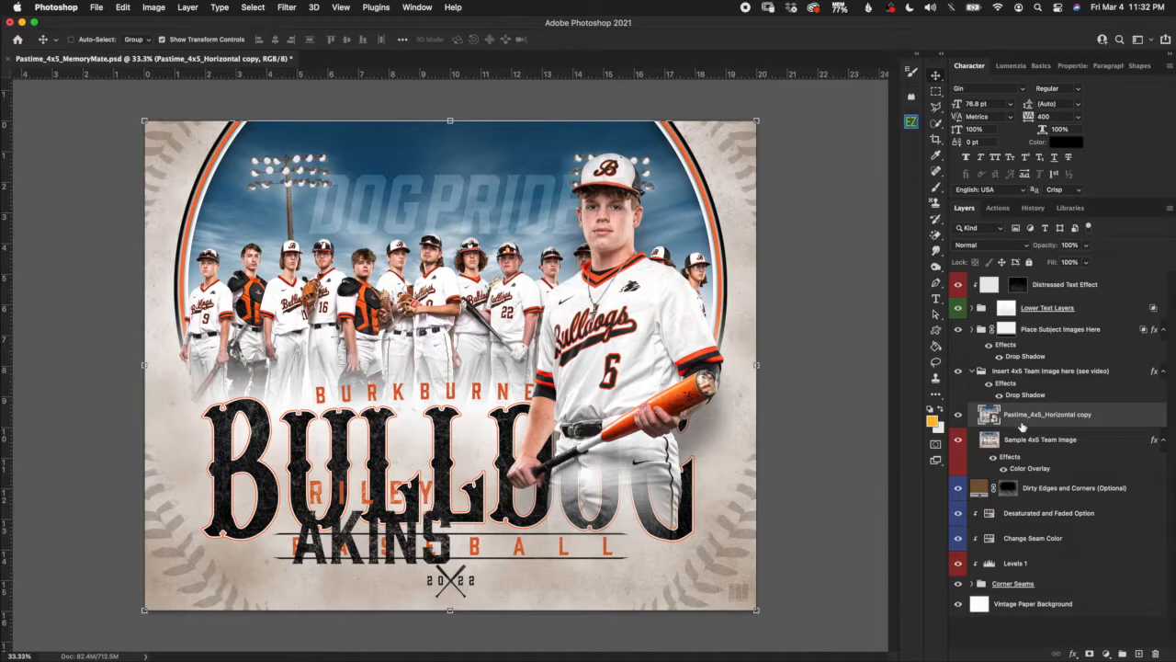
Scale the team graphic to about 61.7% so it covers the black frame, then hide the sample placeholder.
left_click(757, 119)
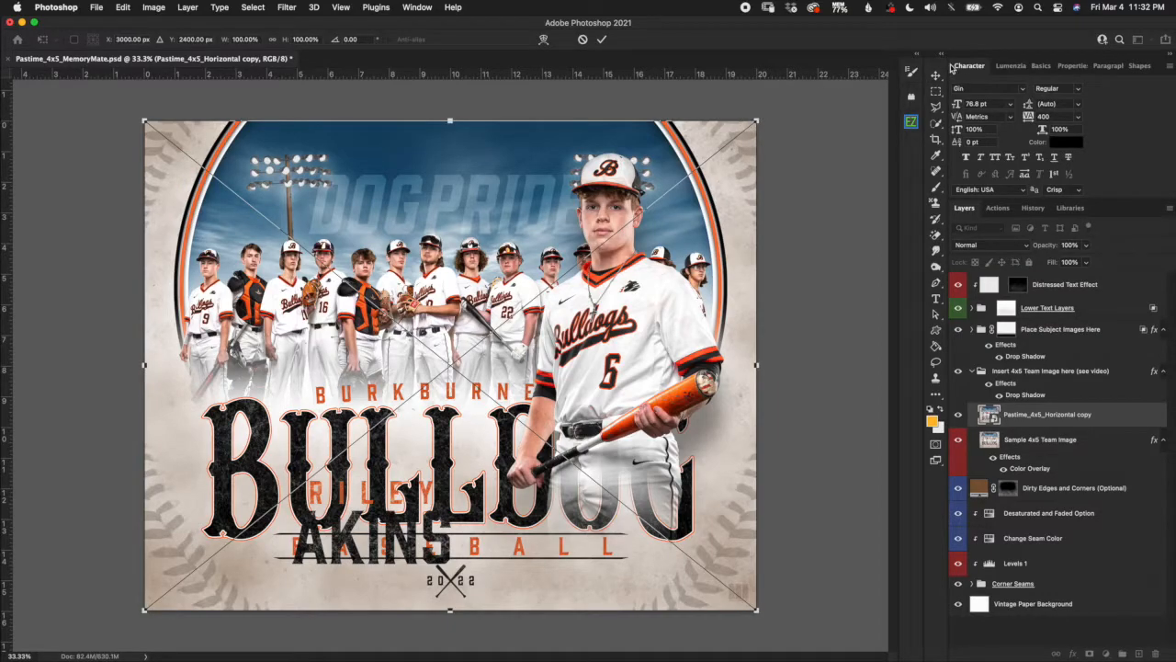
left_click_drag(758, 119, 560, 275)
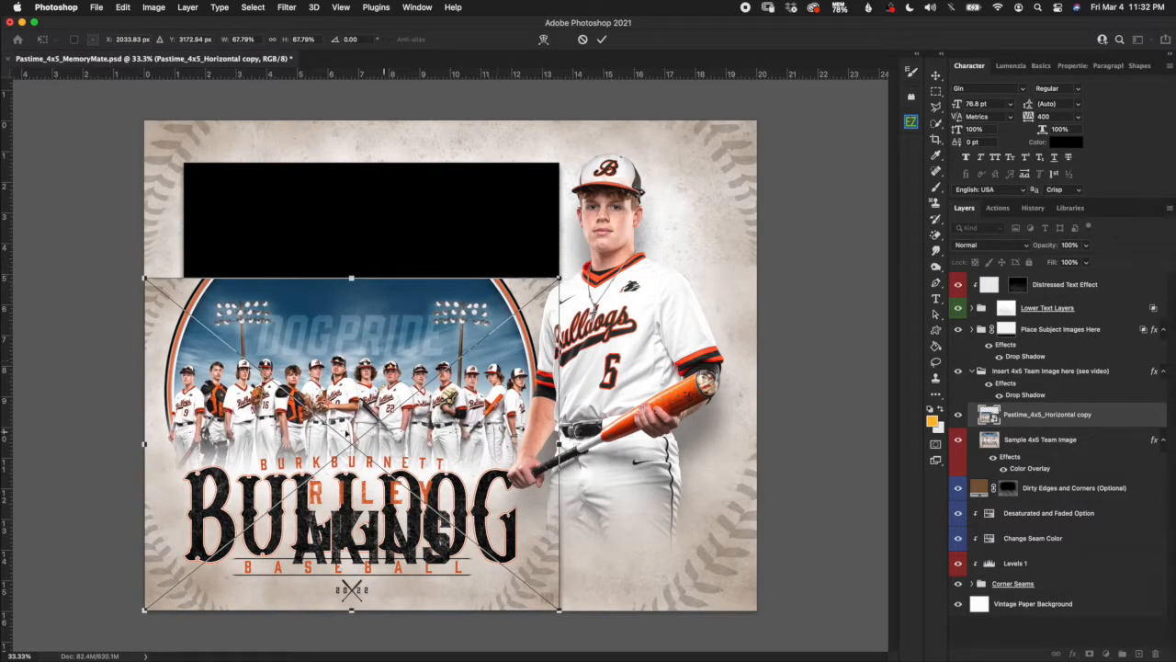
left_click_drag(144, 275, 191, 296)
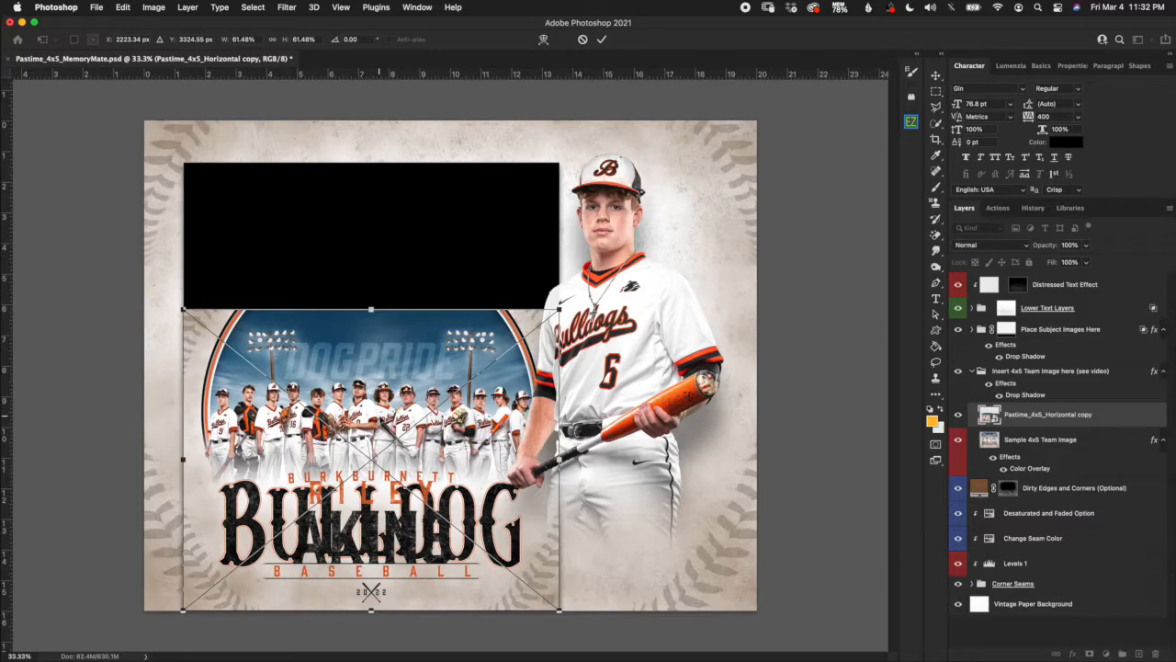
left_click_drag(405, 378, 384, 250)
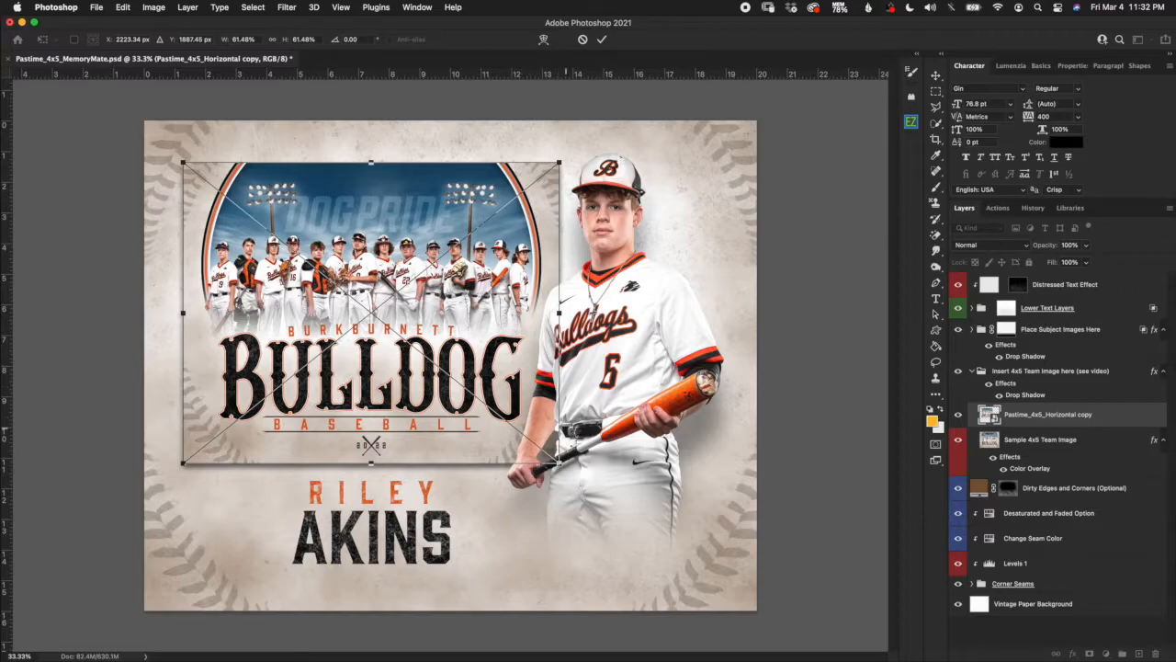
left_click_drag(560, 464, 539, 449)
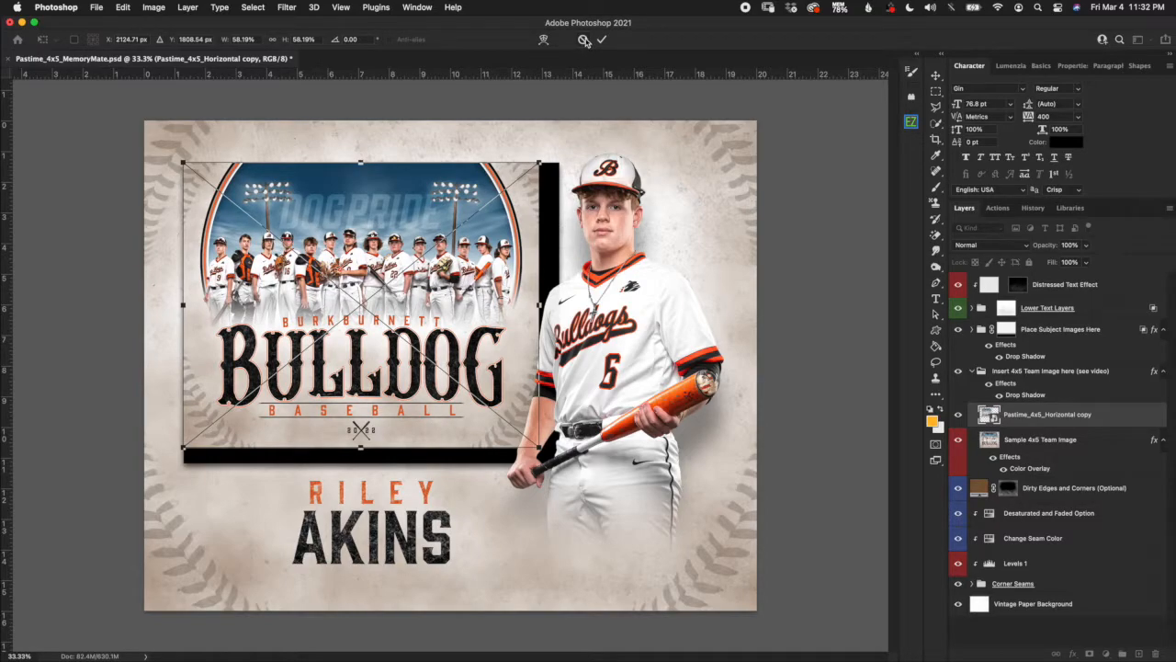
left_click_drag(539, 449, 560, 463)
left_click(601, 39)
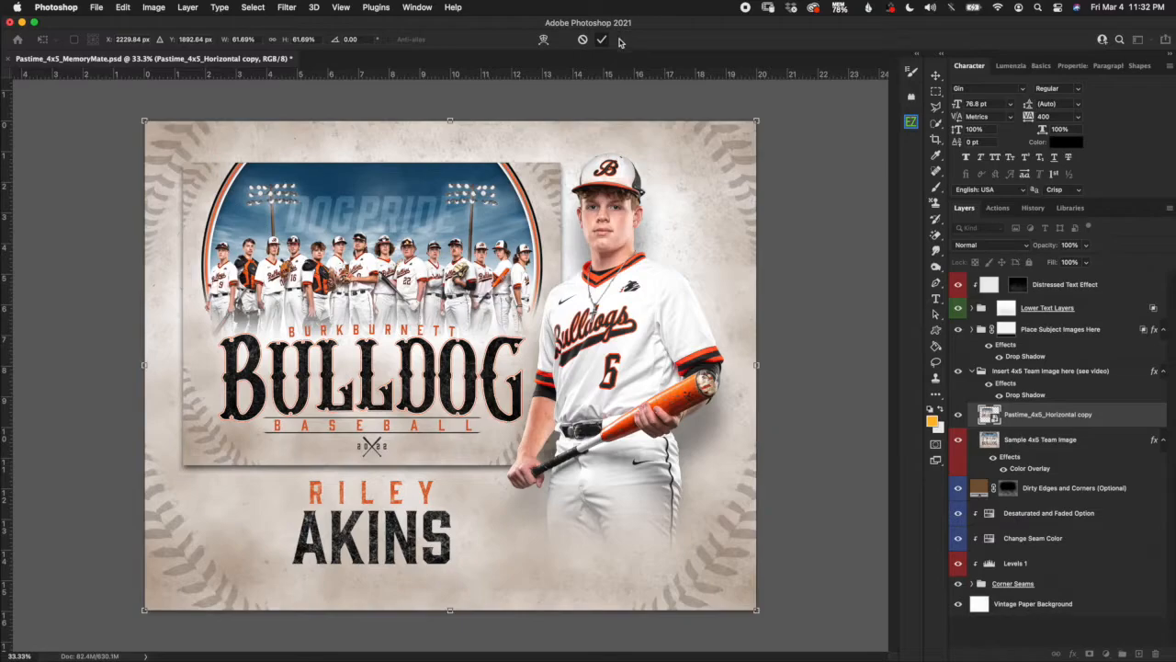
left_click(958, 440)
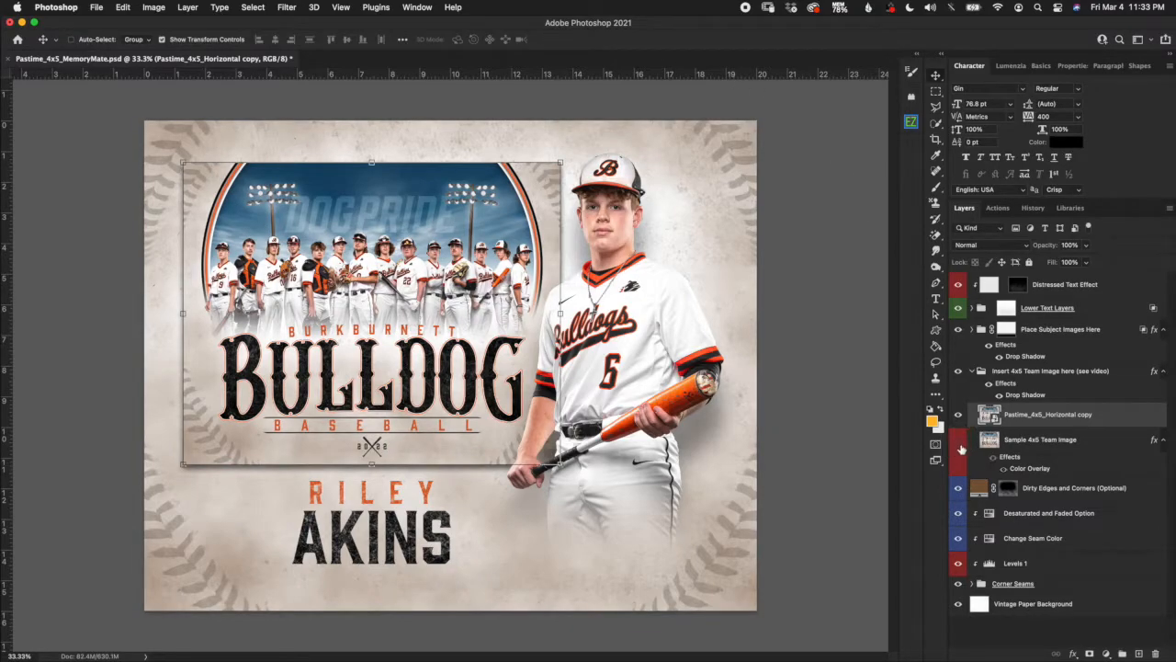
Select the Sample 4x5 Team Image layer and collapse the Insert 4x5 Team Image group.
left_click(1010, 447)
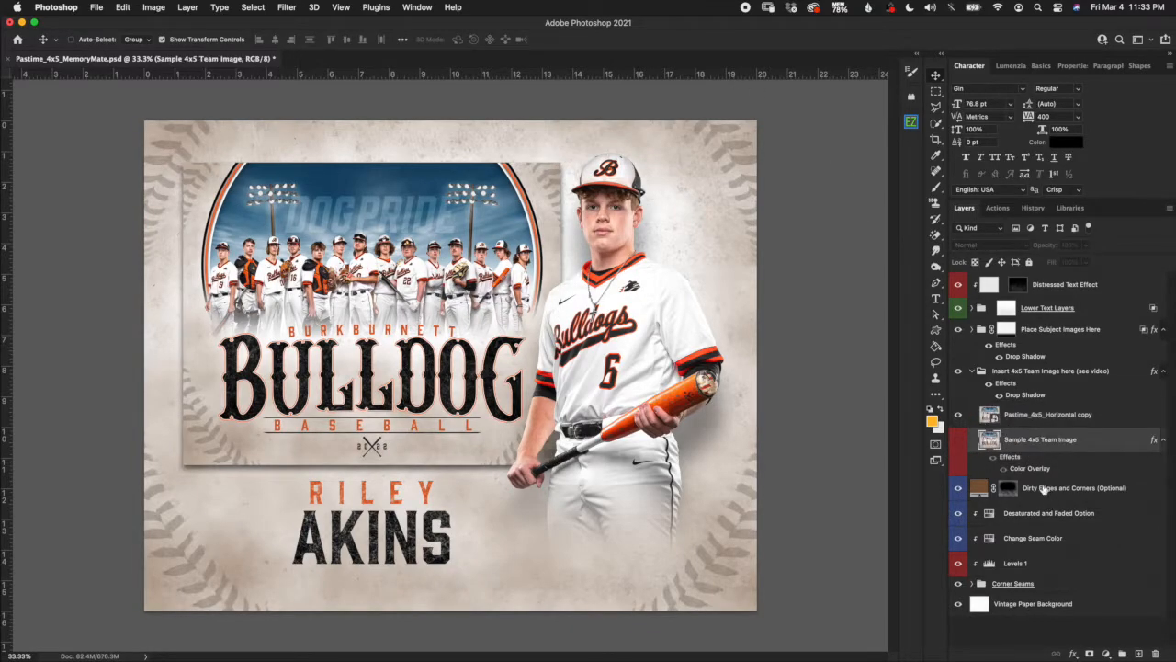
left_click(1028, 375)
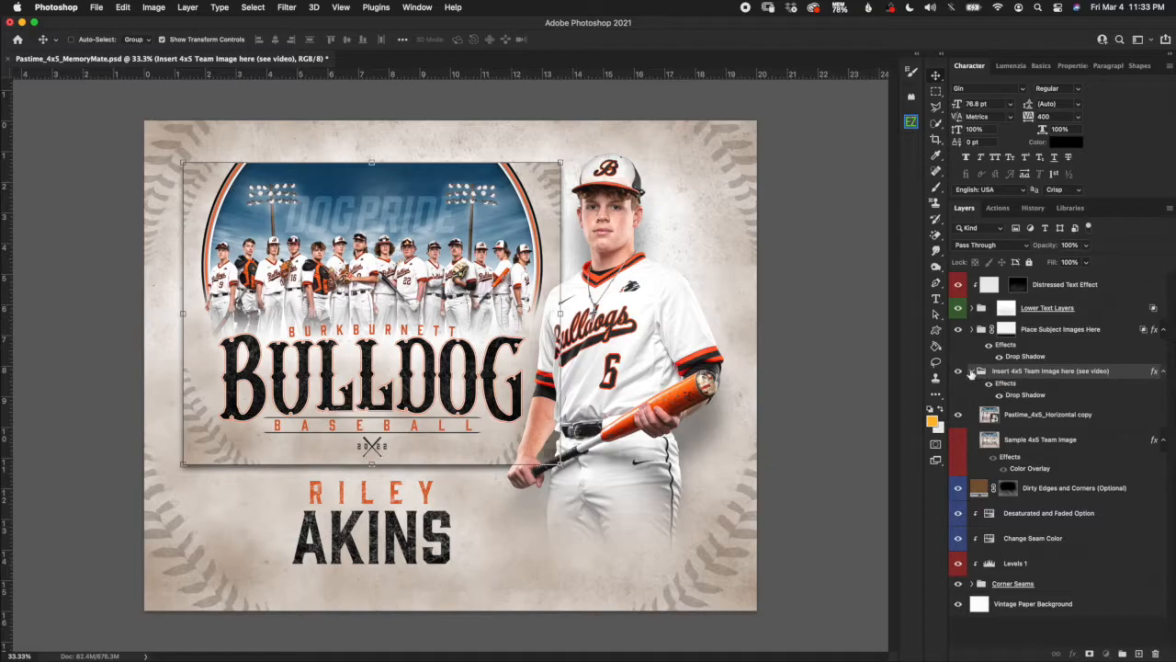
left_click(972, 372)
Expand Place Subject Images Here, select Sample Subject Image, and close the memory mate document.
left_click(1005, 329)
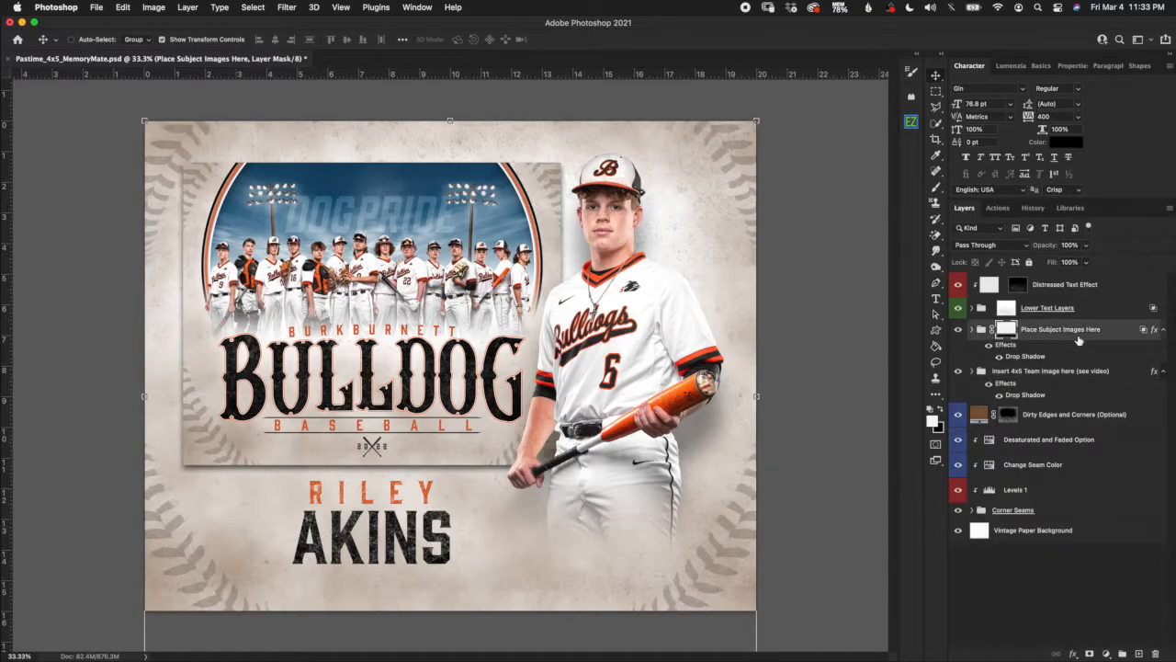
left_click(972, 329)
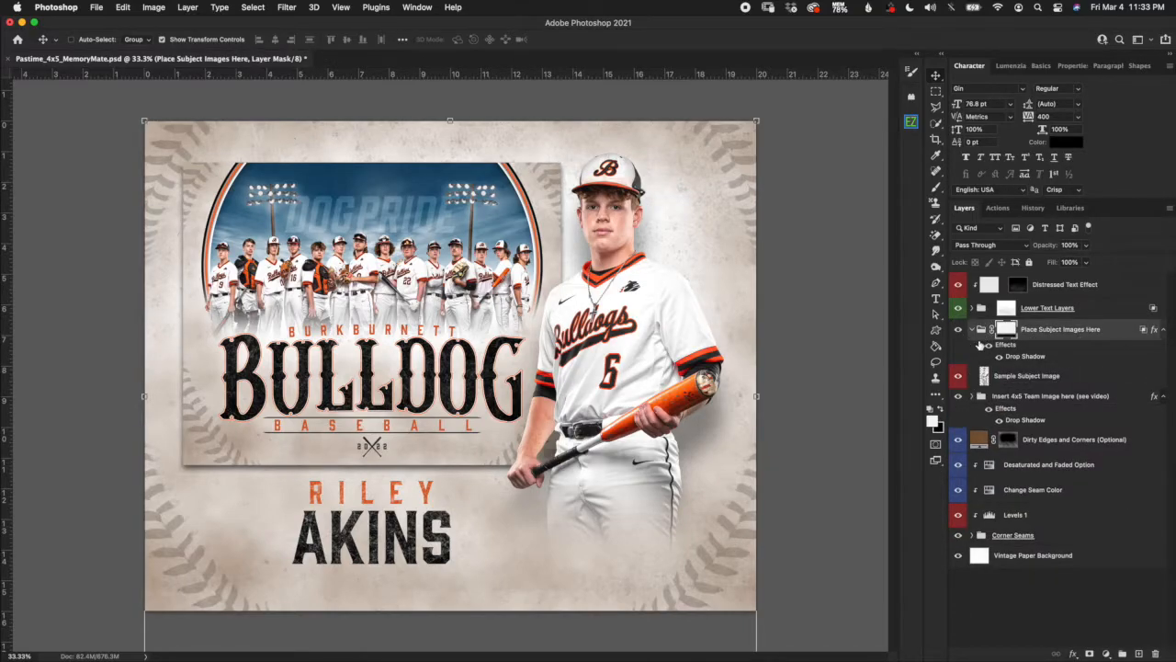
left_click(1022, 376)
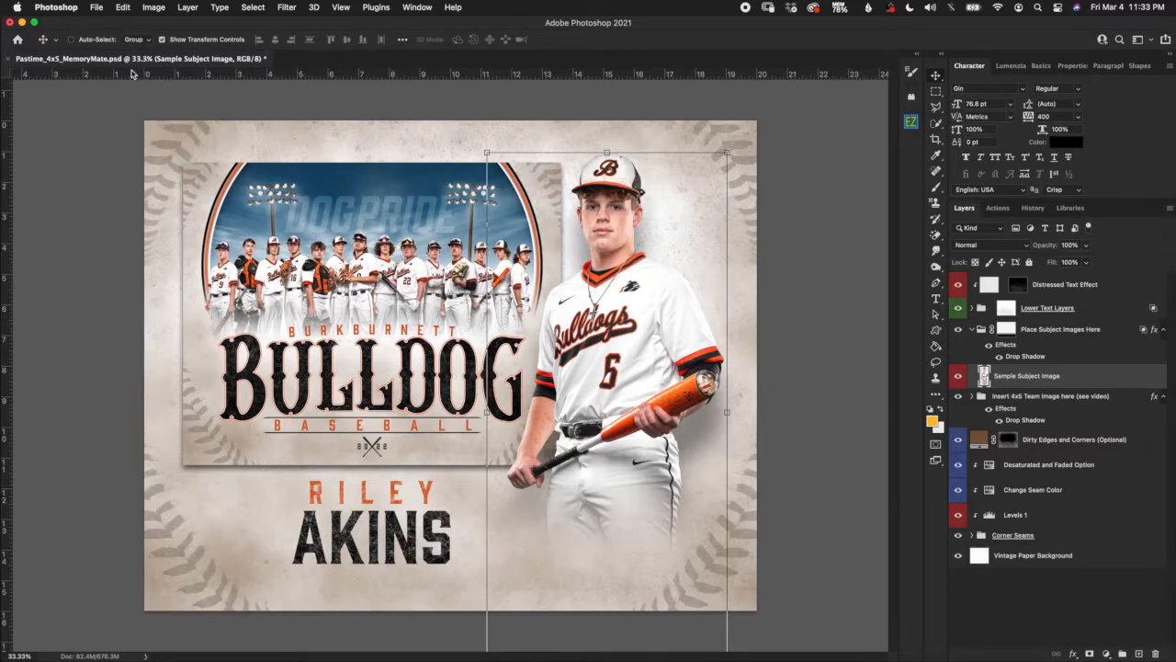
left_click(8, 59)
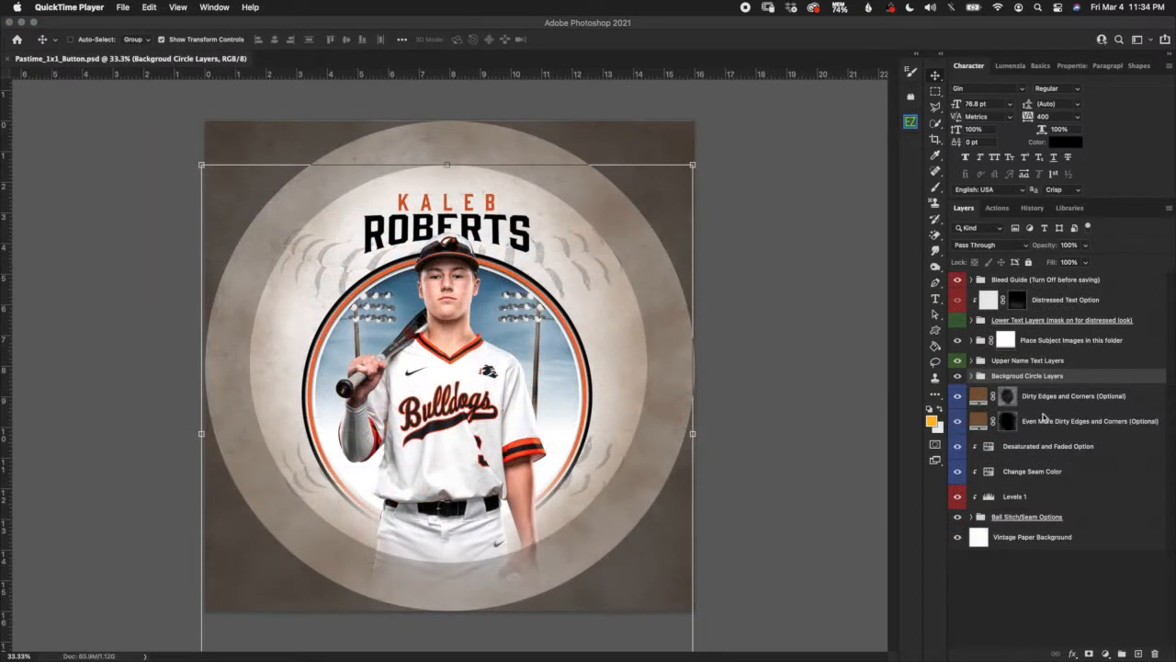
left_click(1048, 540)
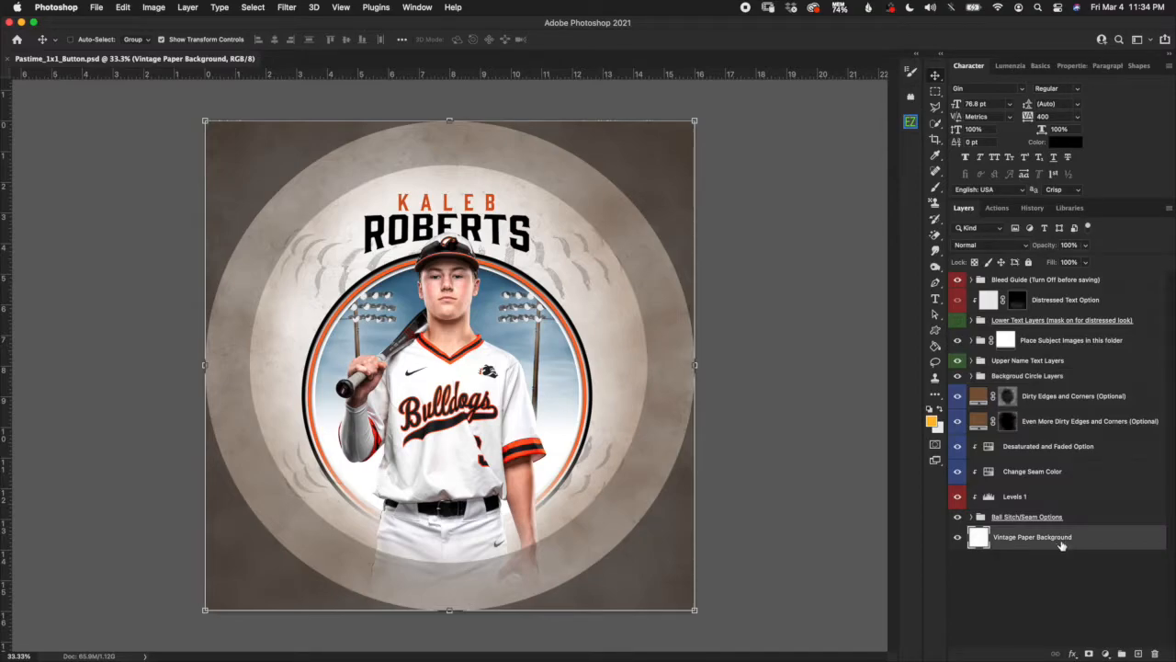
left_click(1014, 283)
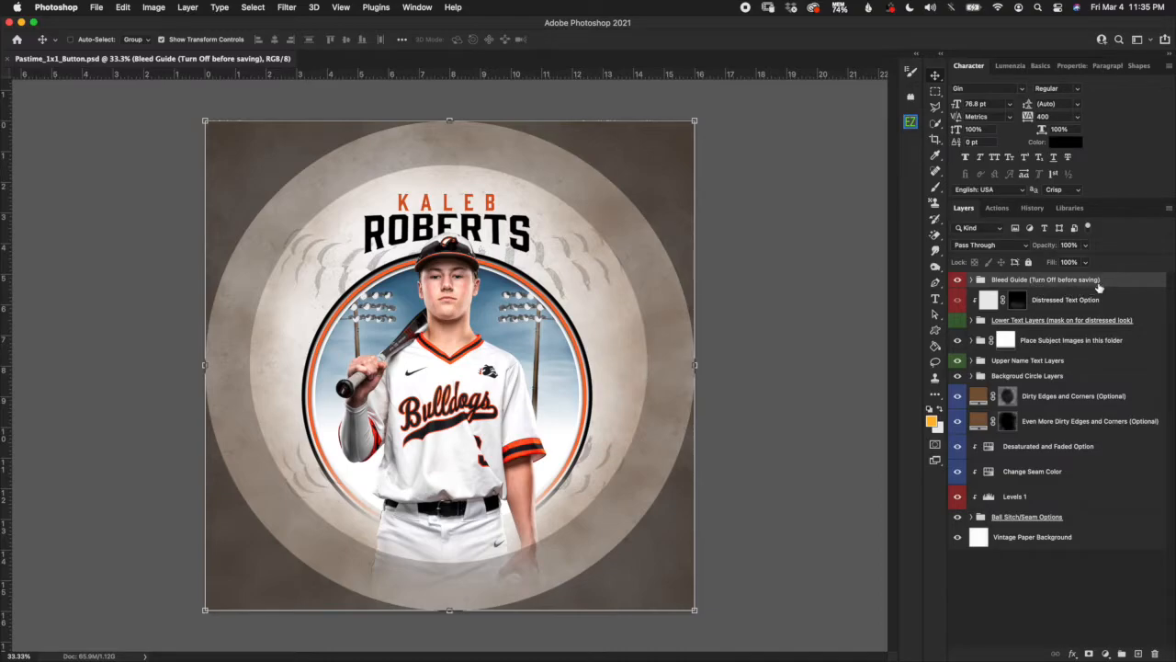
left_click(957, 279)
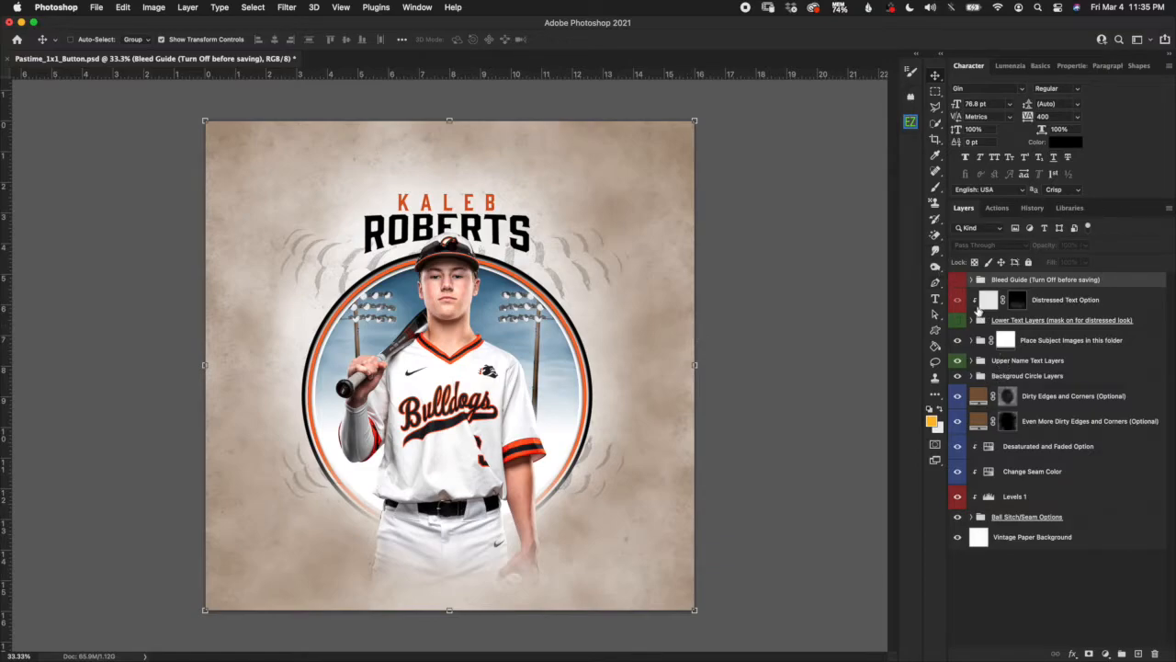
left_click(958, 280)
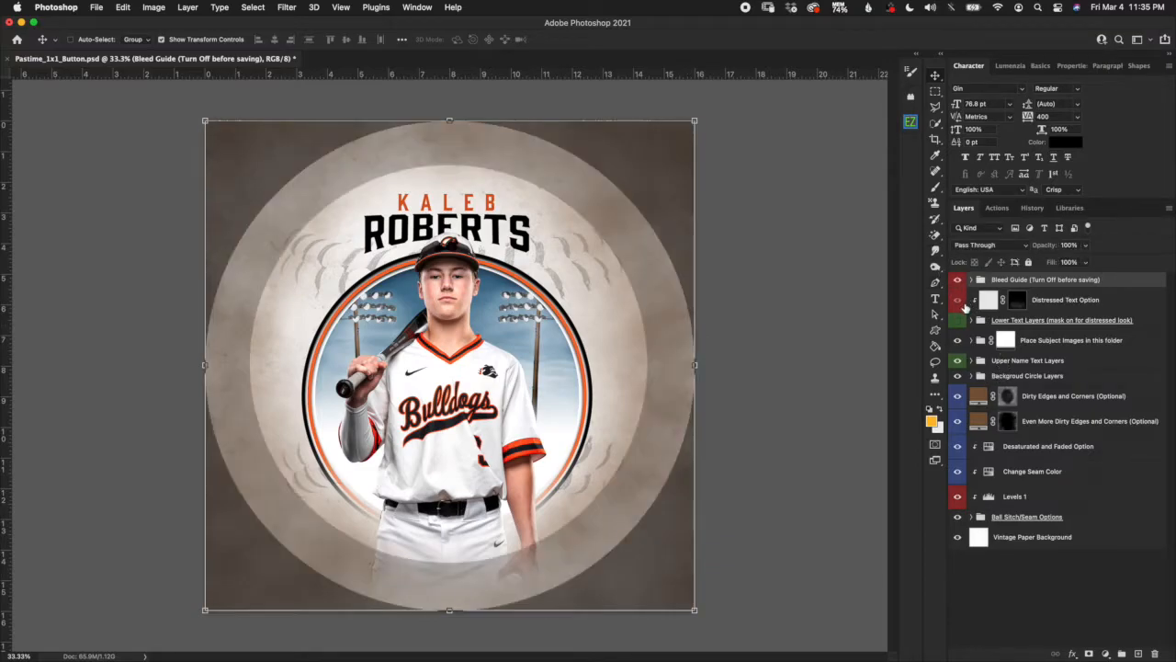
left_click(959, 281)
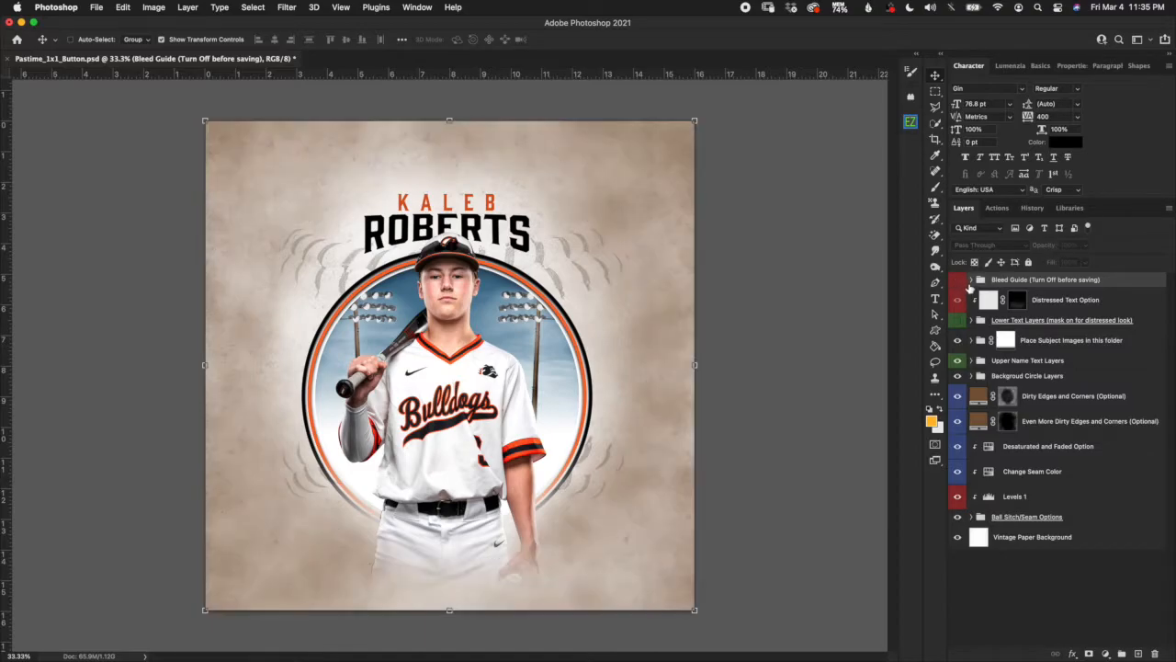
left_click(958, 281)
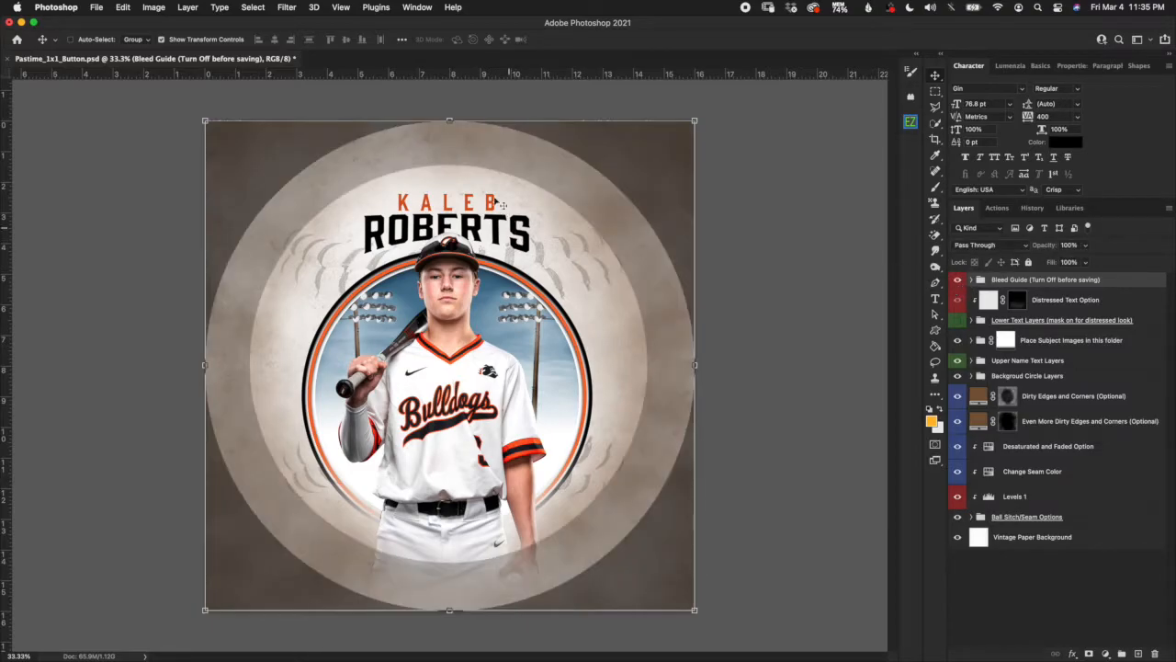